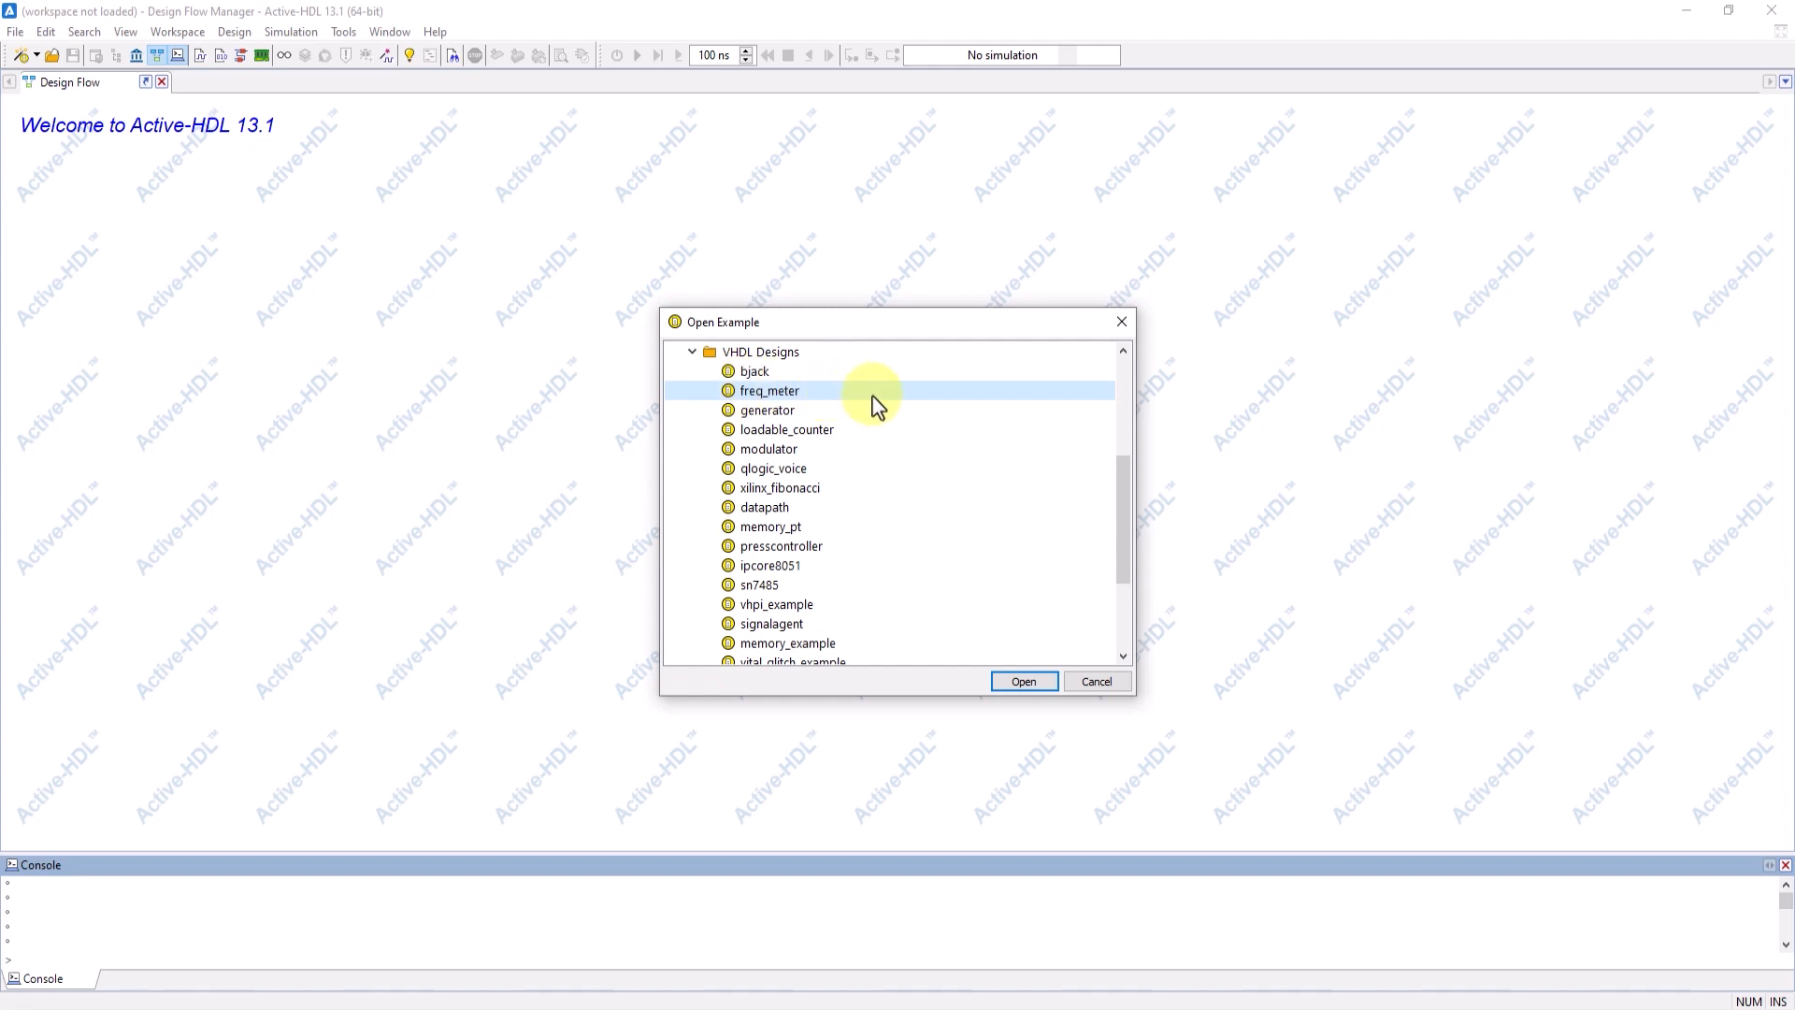
- Open the freq_meter VHDL example design and keep Read (+r) access to design objects enabled in the simulation preferences
left_click(1024, 680)
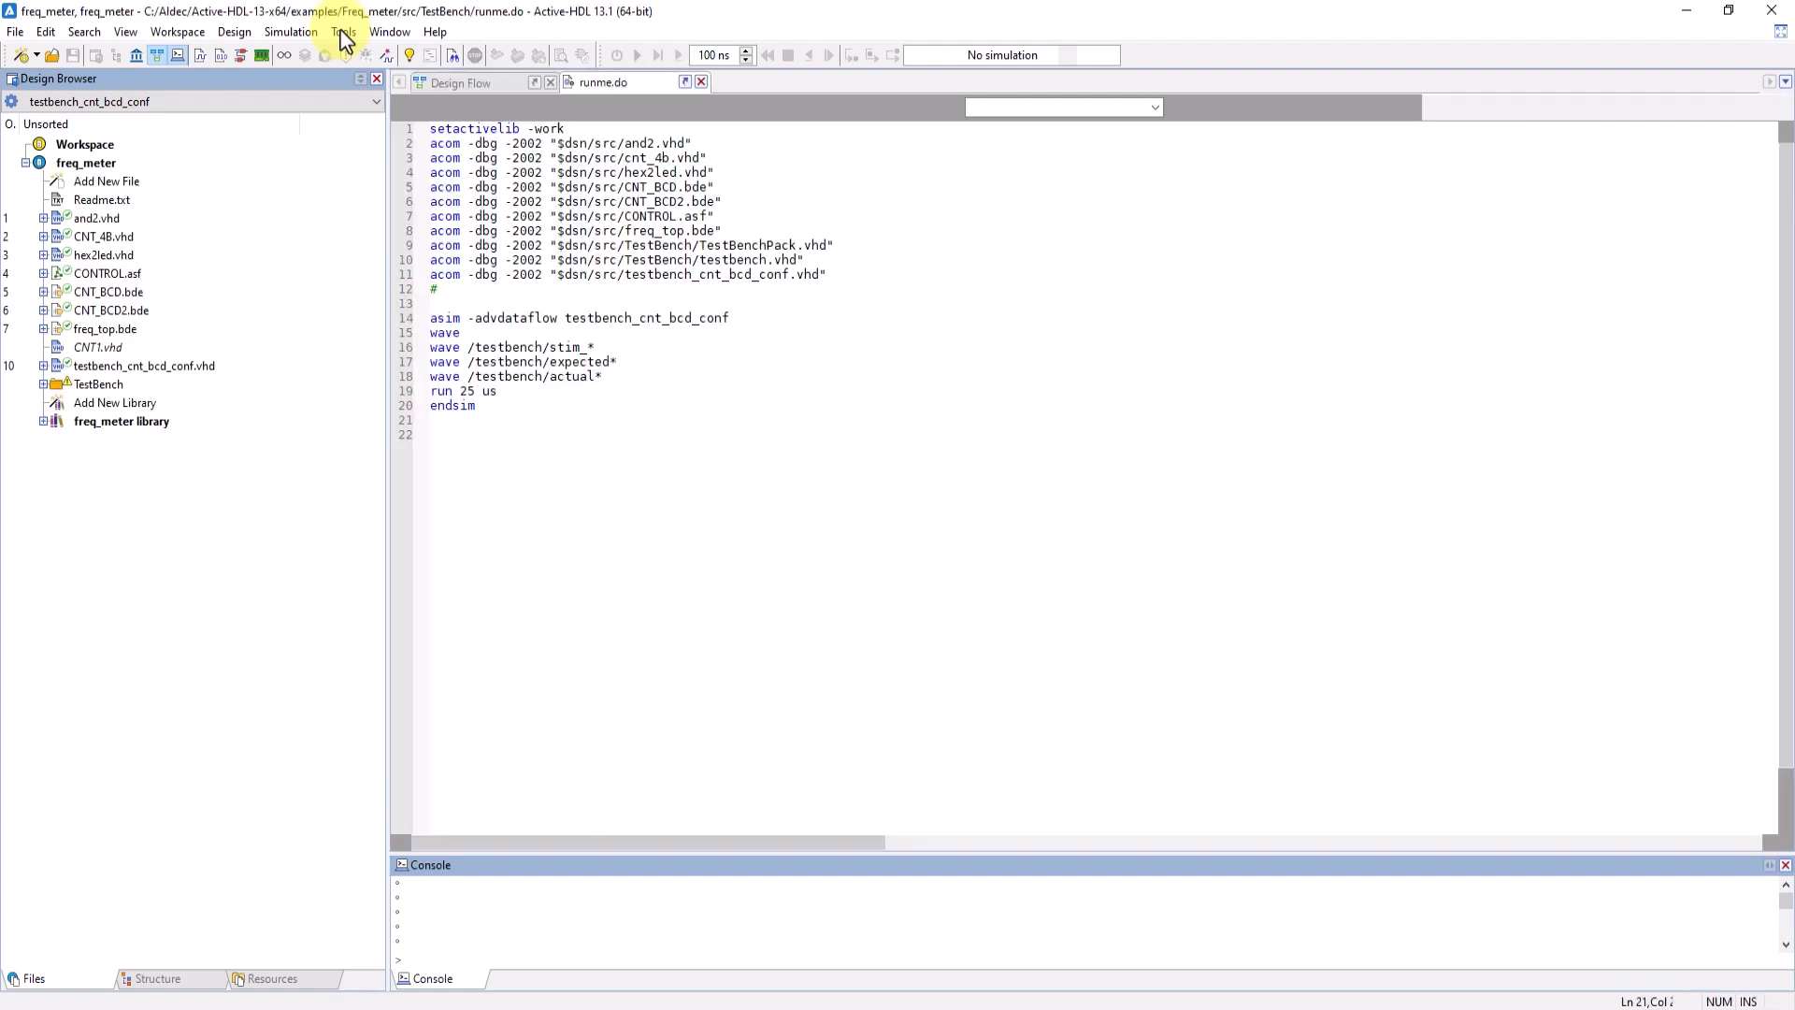
left_click(344, 32)
left_click(445, 412)
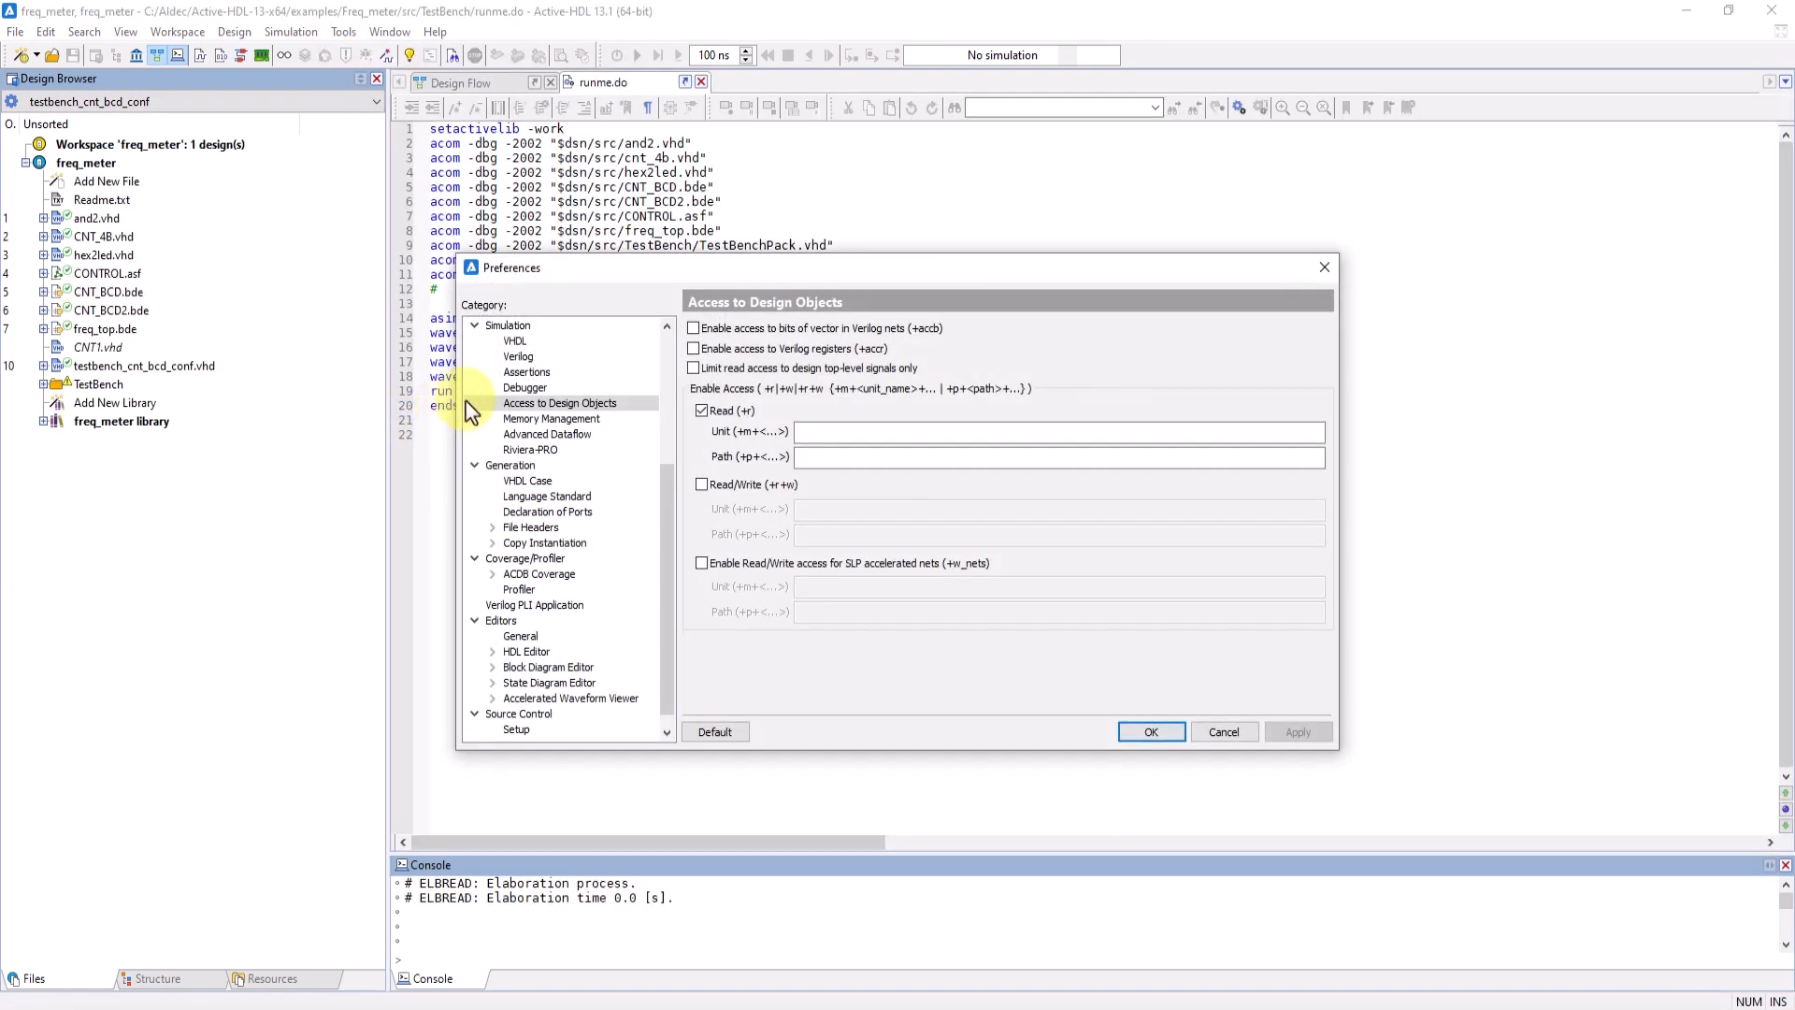
left_click(702, 414)
left_click(705, 414)
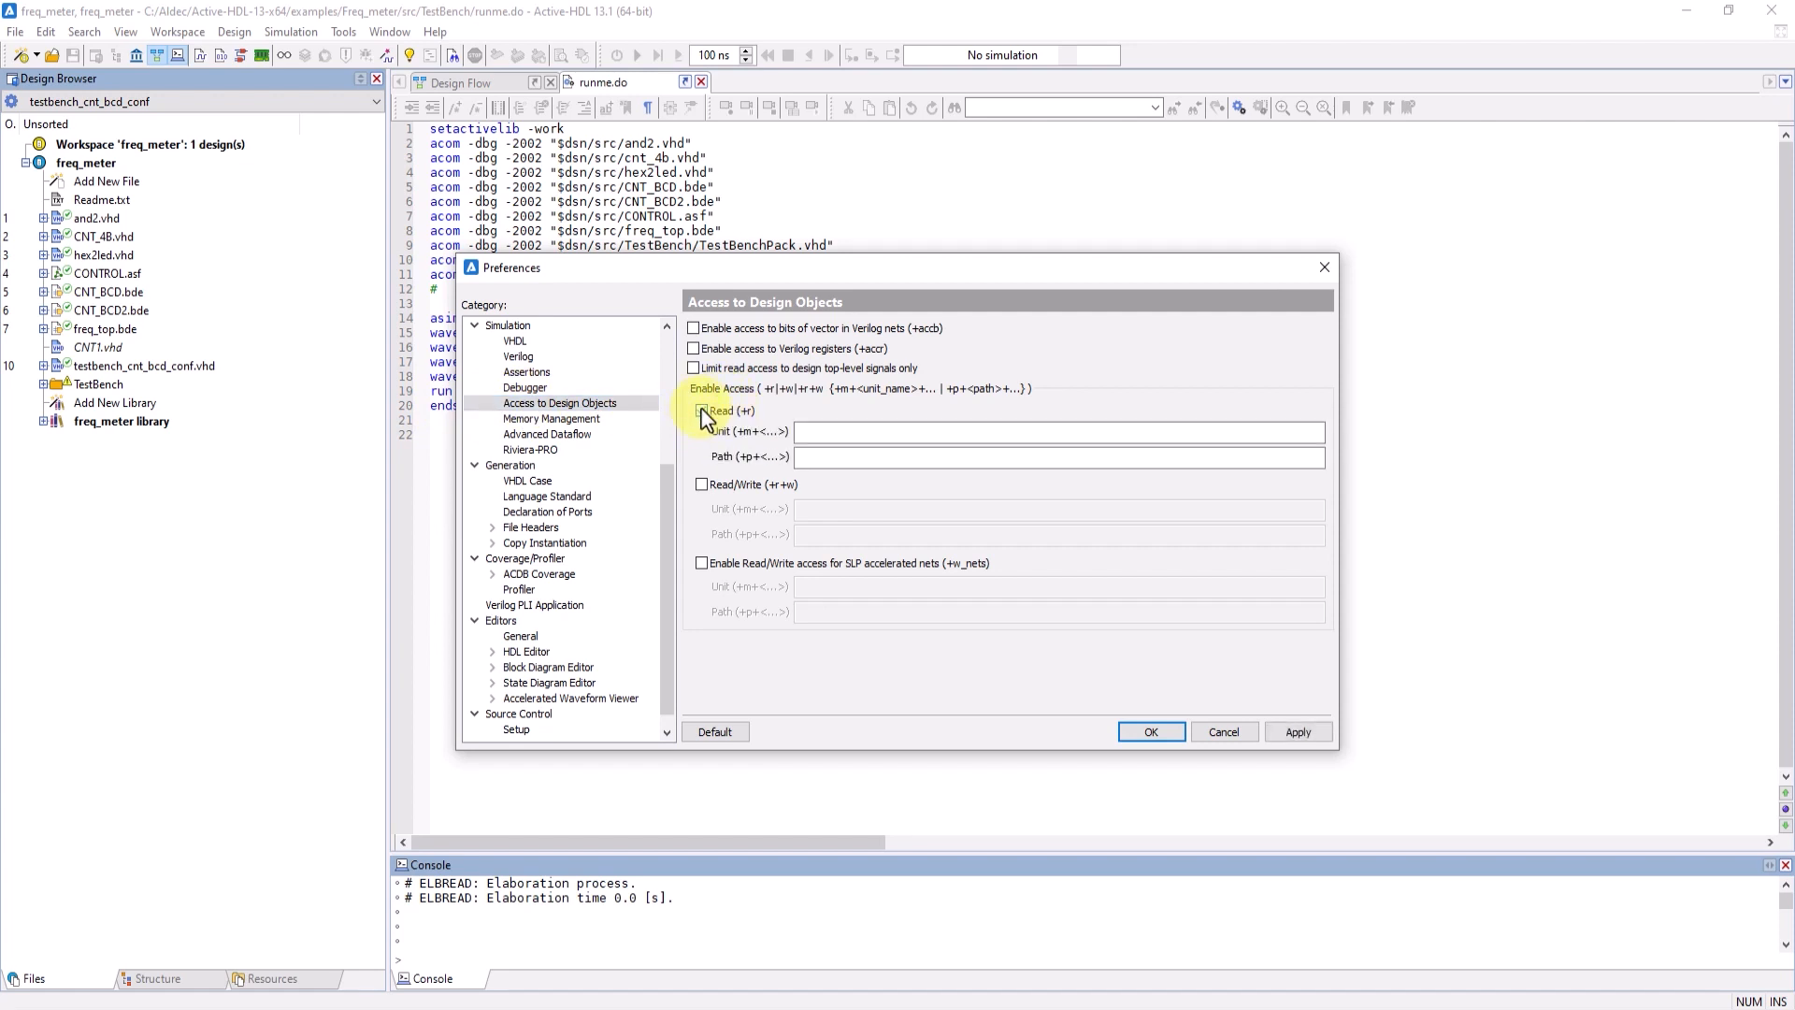
left_click(1149, 734)
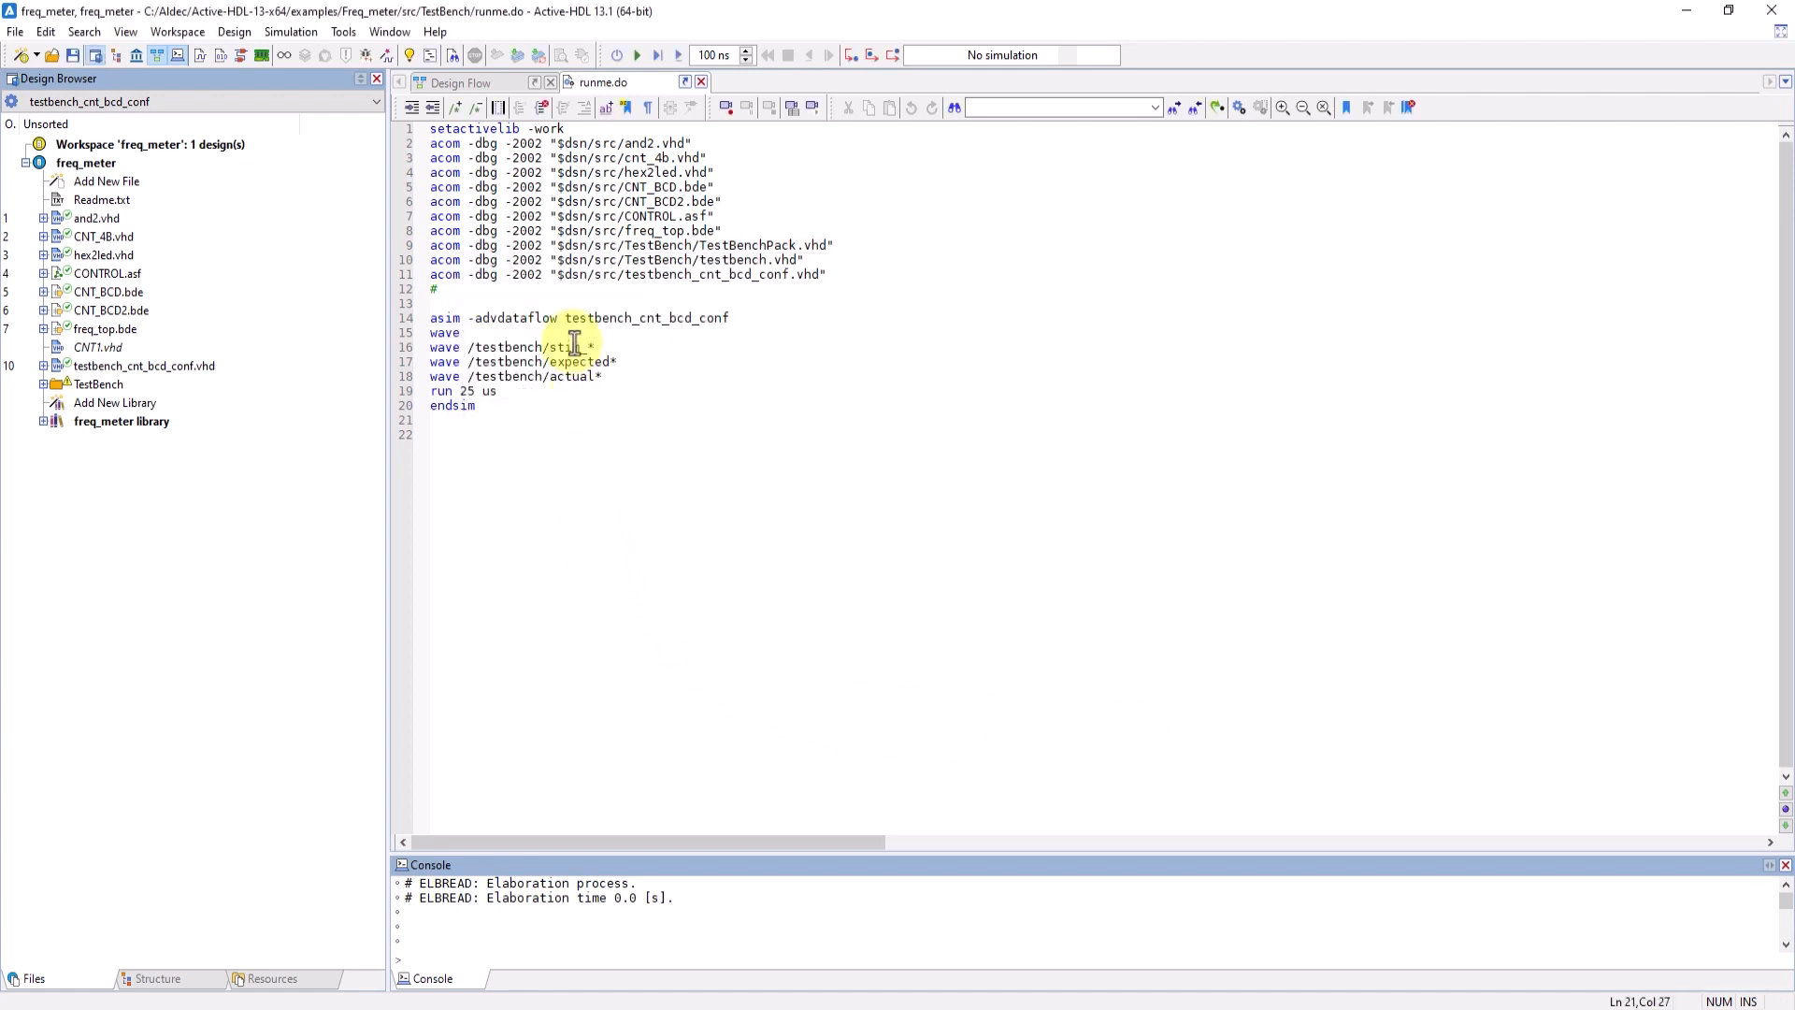
- Compile all source files of the freq_meter design and check the compilation result in the console
left_click(522, 56)
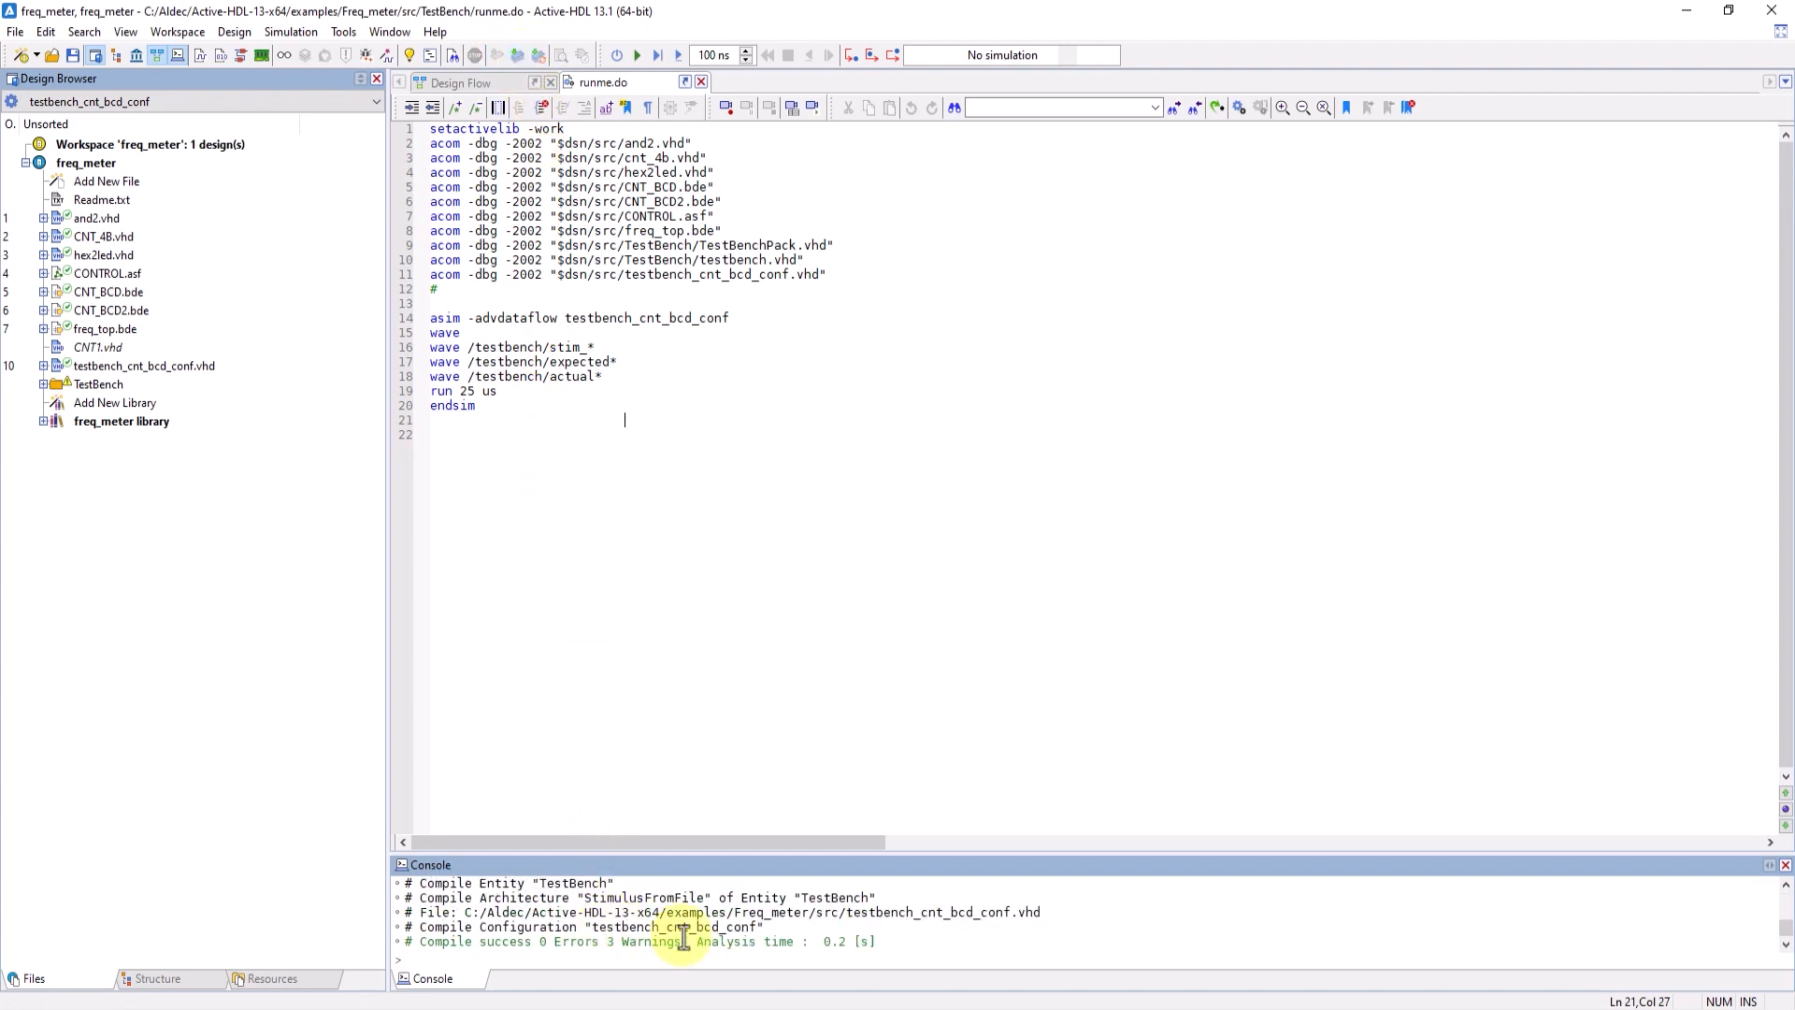
left_click_drag(735, 941, 503, 942)
left_click(447, 698)
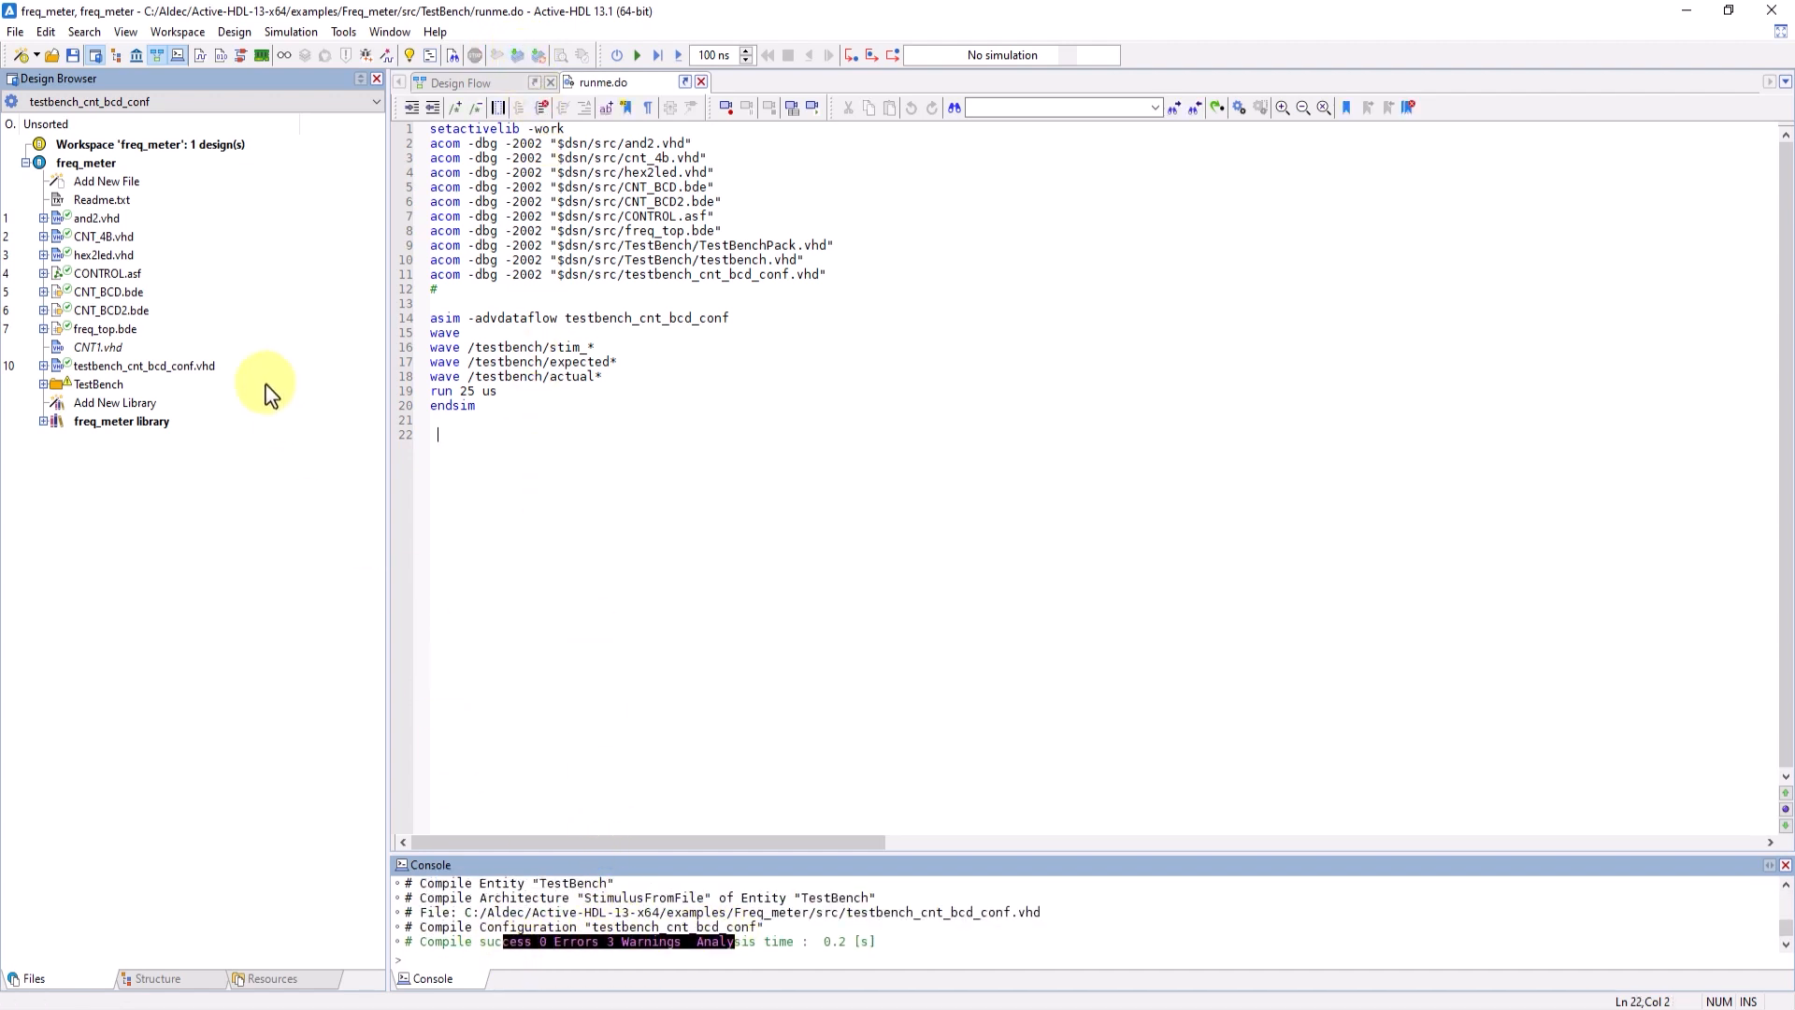
- Locate runme.do in the TestBench folder and examine the macro's compile, simulation and waveform commands
left_click(43, 384)
left_click(112, 476)
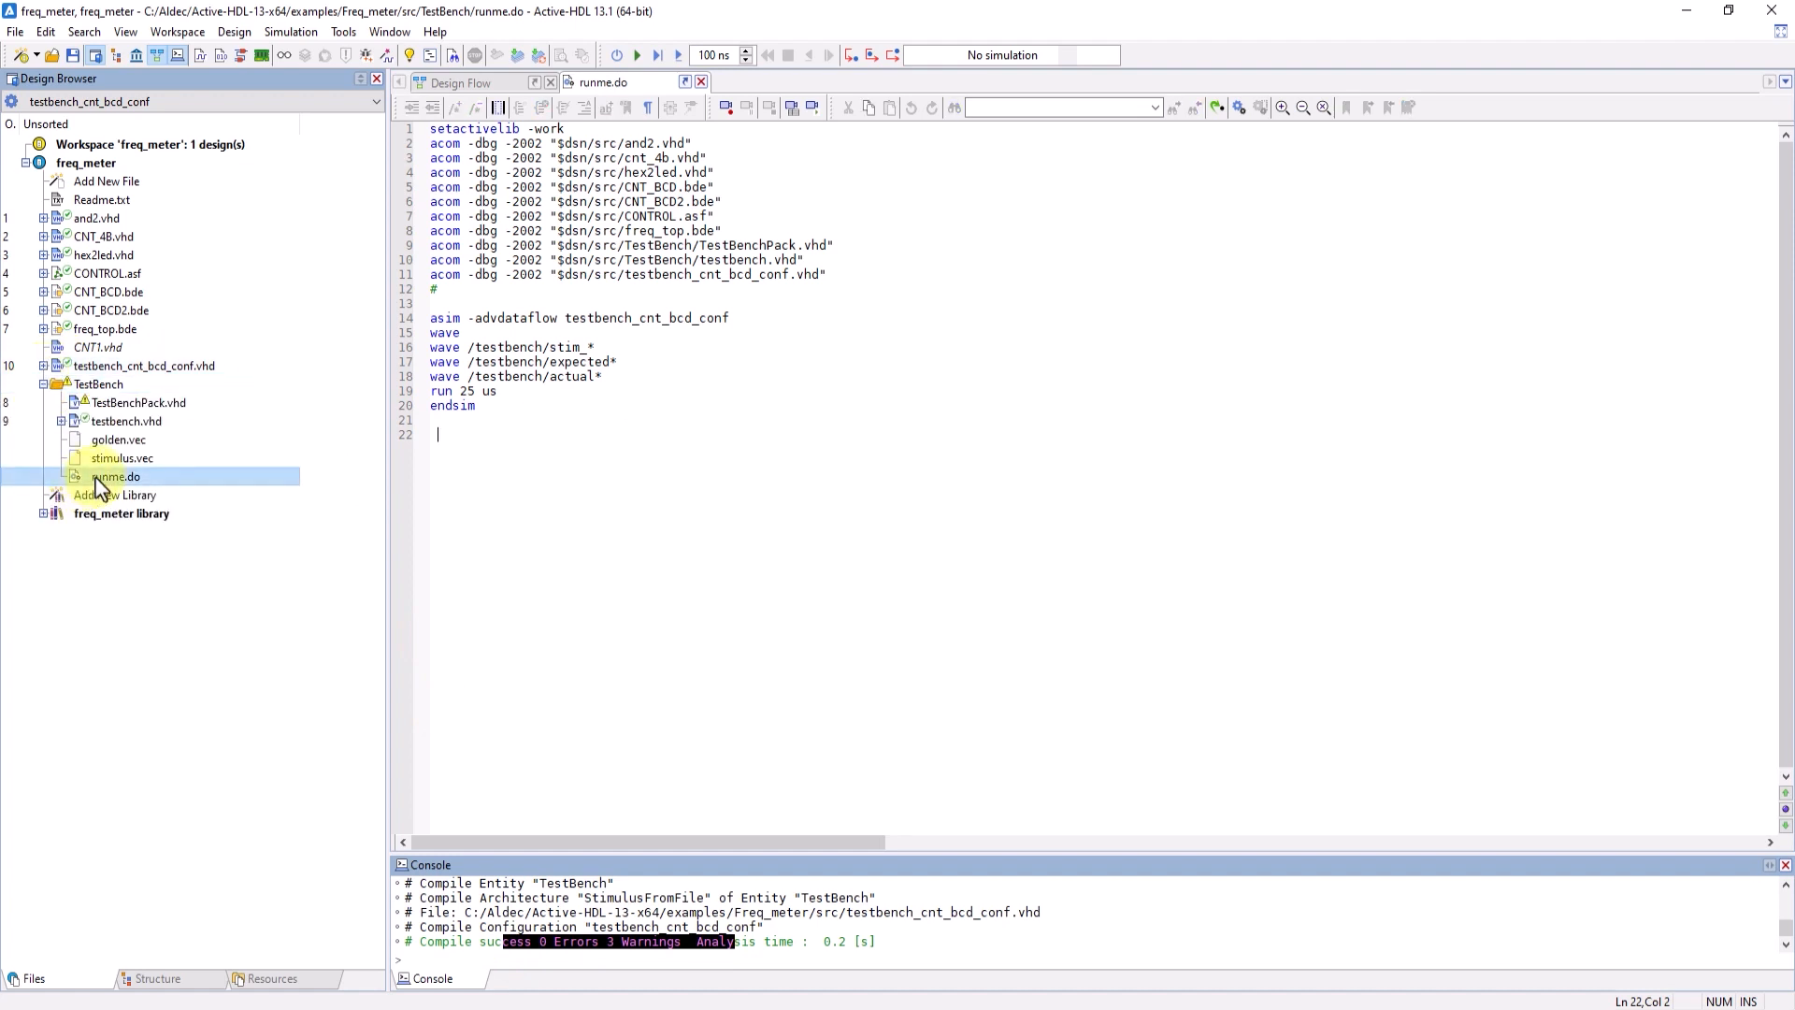
left_click_drag(429, 321, 575, 375)
left_click(441, 338)
left_click(475, 309)
left_click_drag(576, 377, 582, 388)
left_click(578, 422)
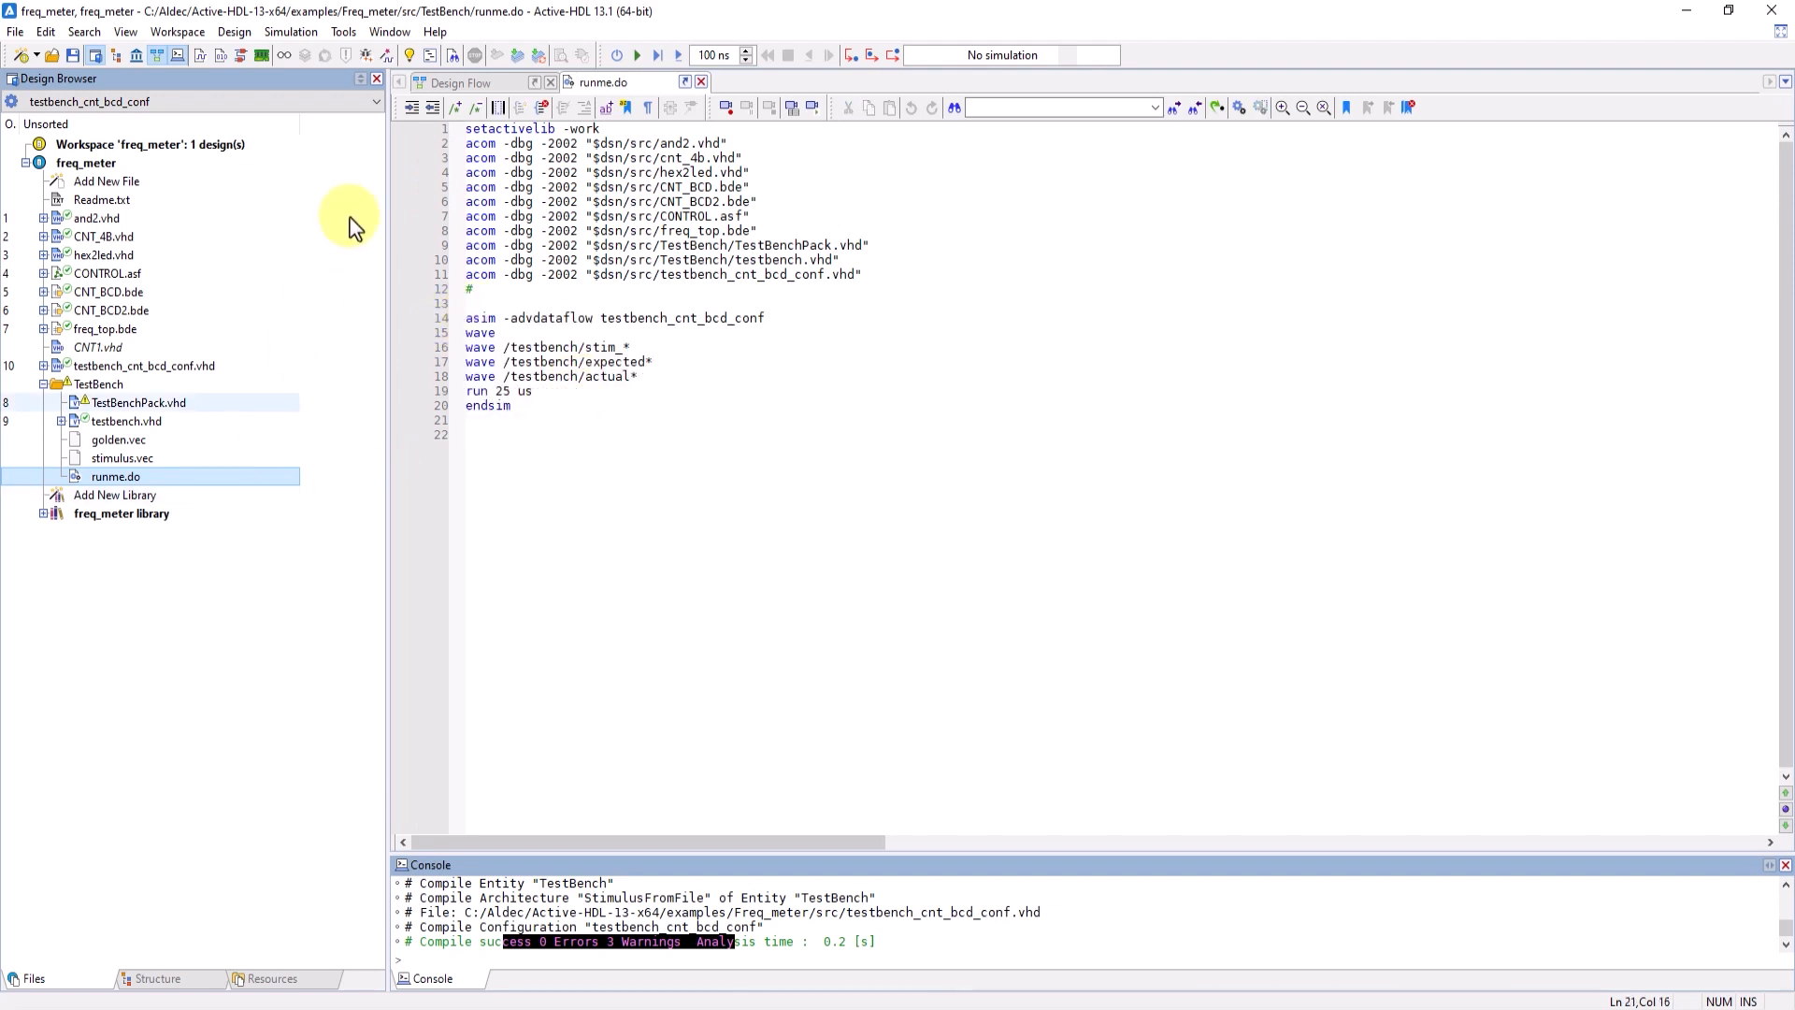
left_click_drag(466, 152, 436, 160)
- Set testbench_cnt_bcd_conf in the freq_meter library as top-level and initialize its simulation
left_click(117, 371)
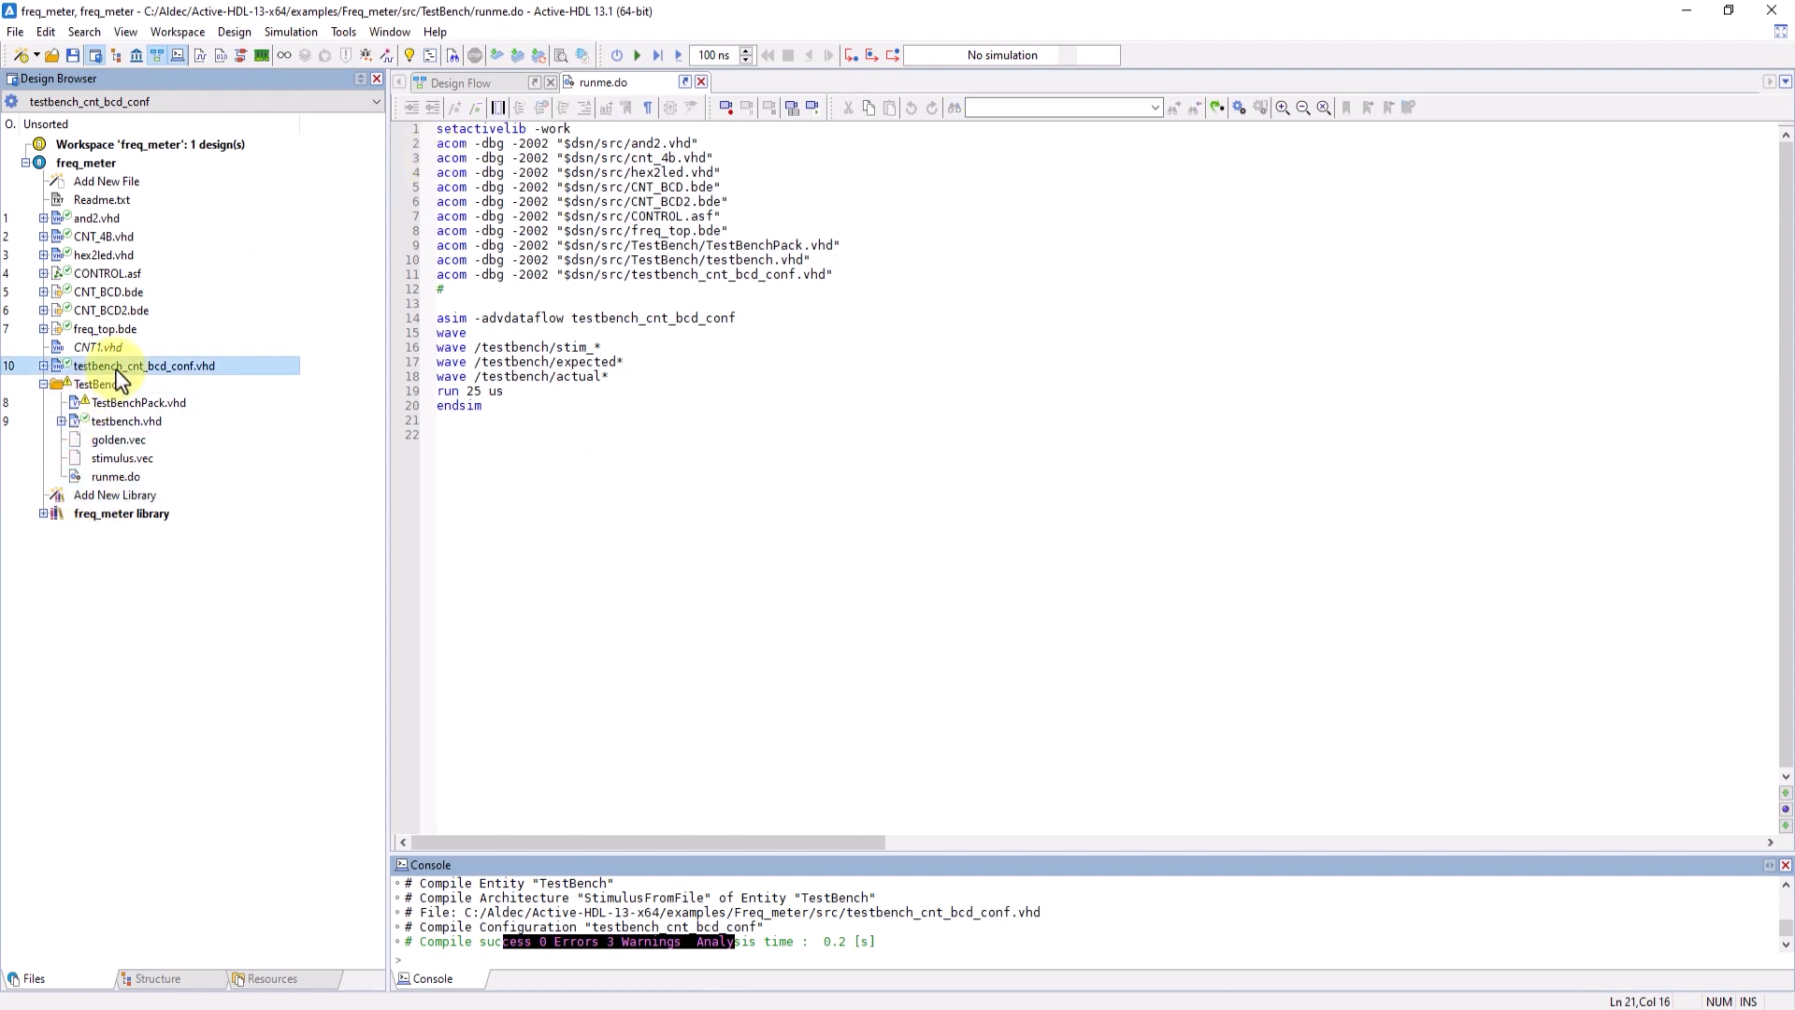
left_click(43, 514)
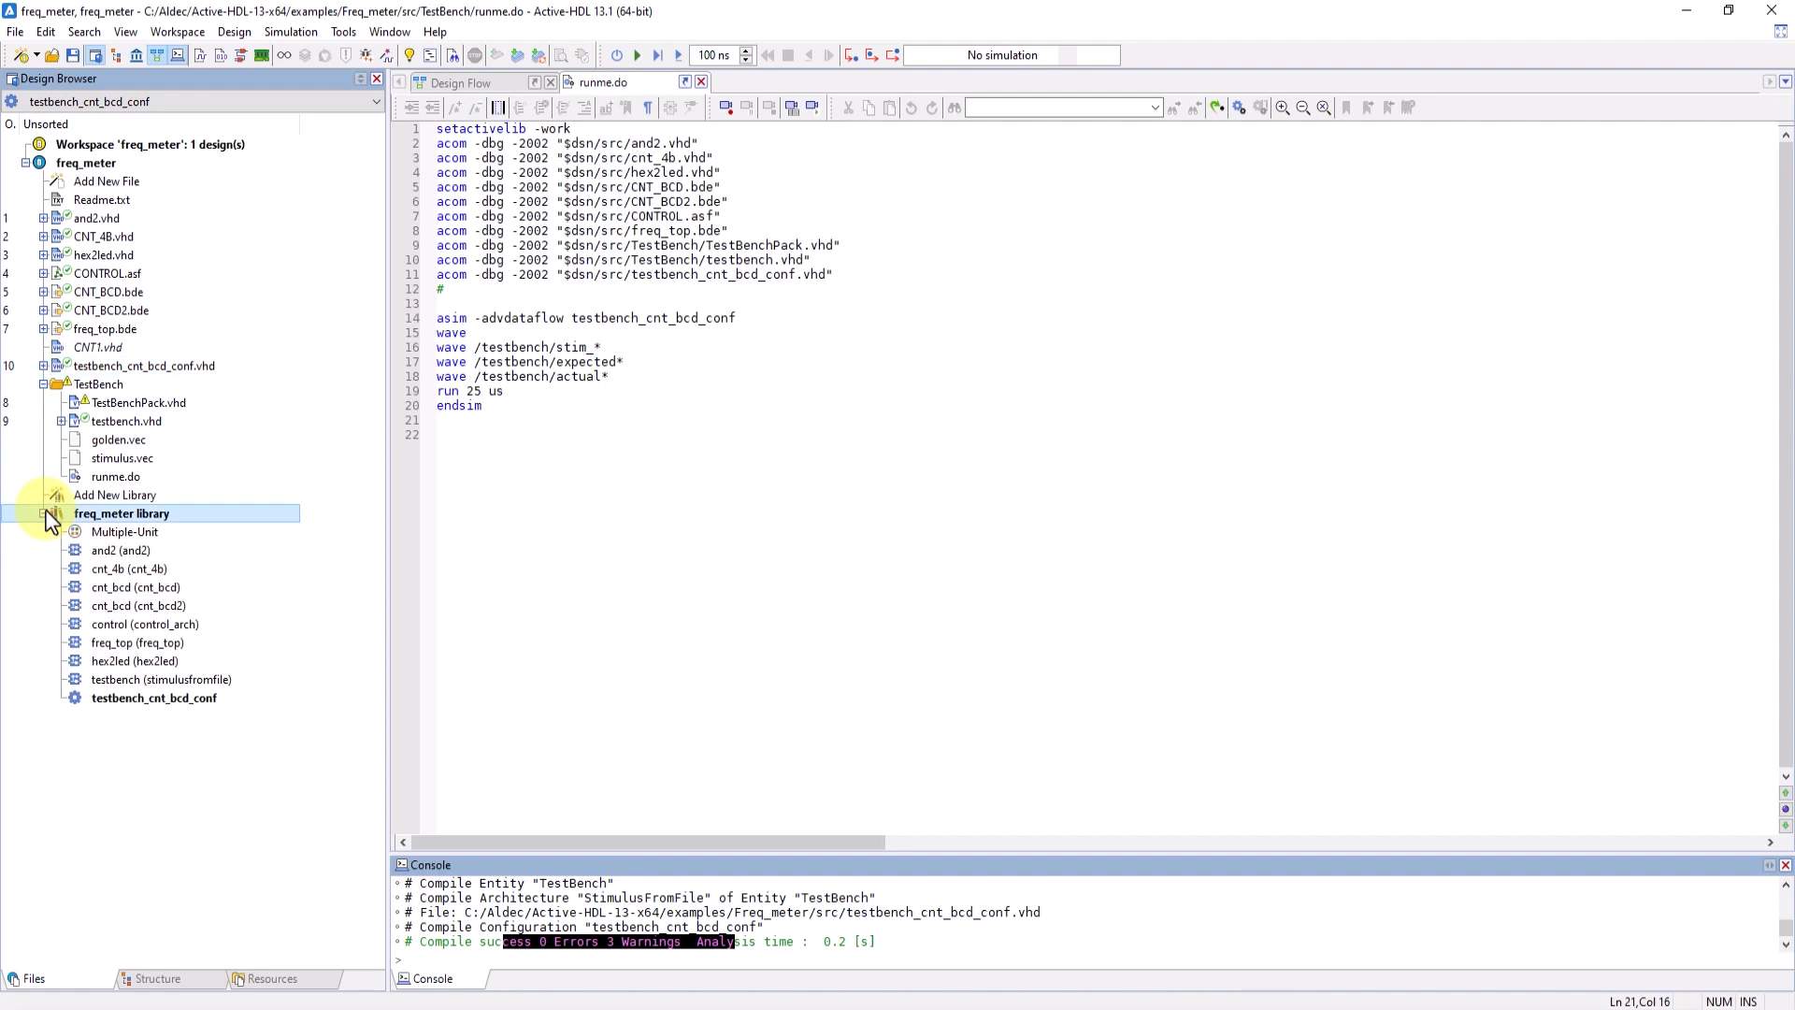
left_click(171, 699)
right_click(171, 701)
left_click(212, 763)
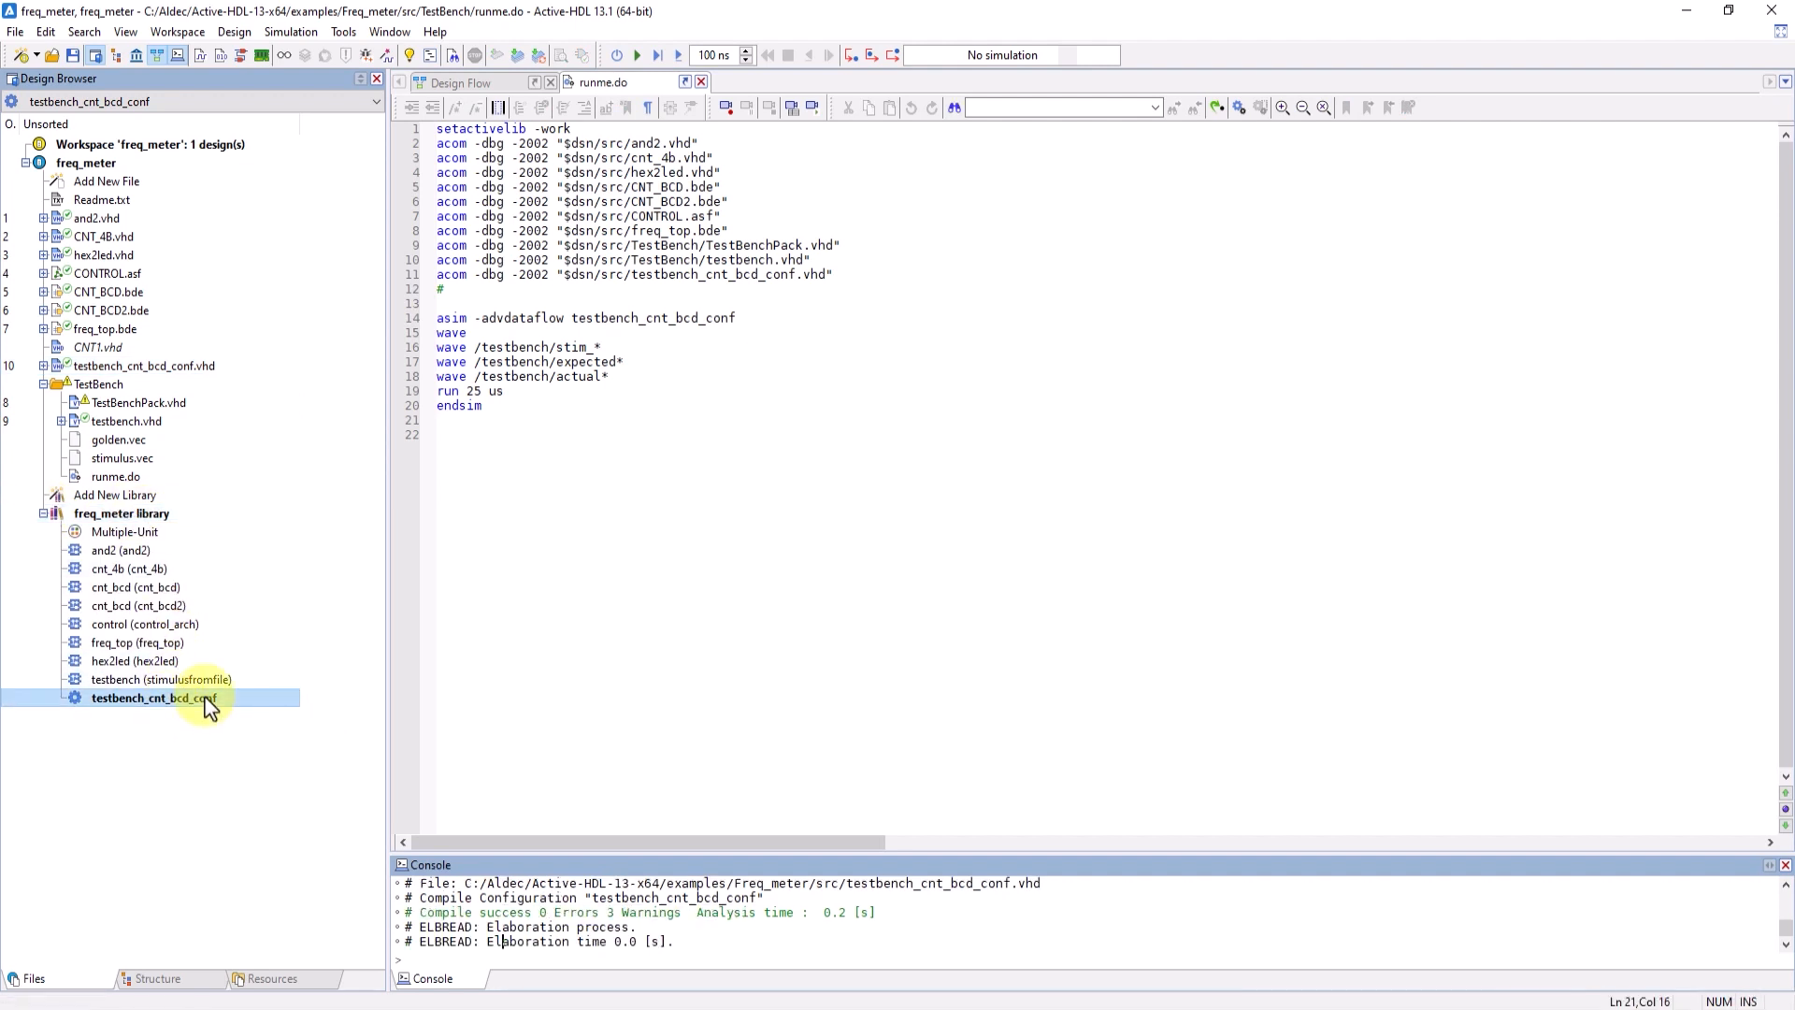
right_click(207, 707)
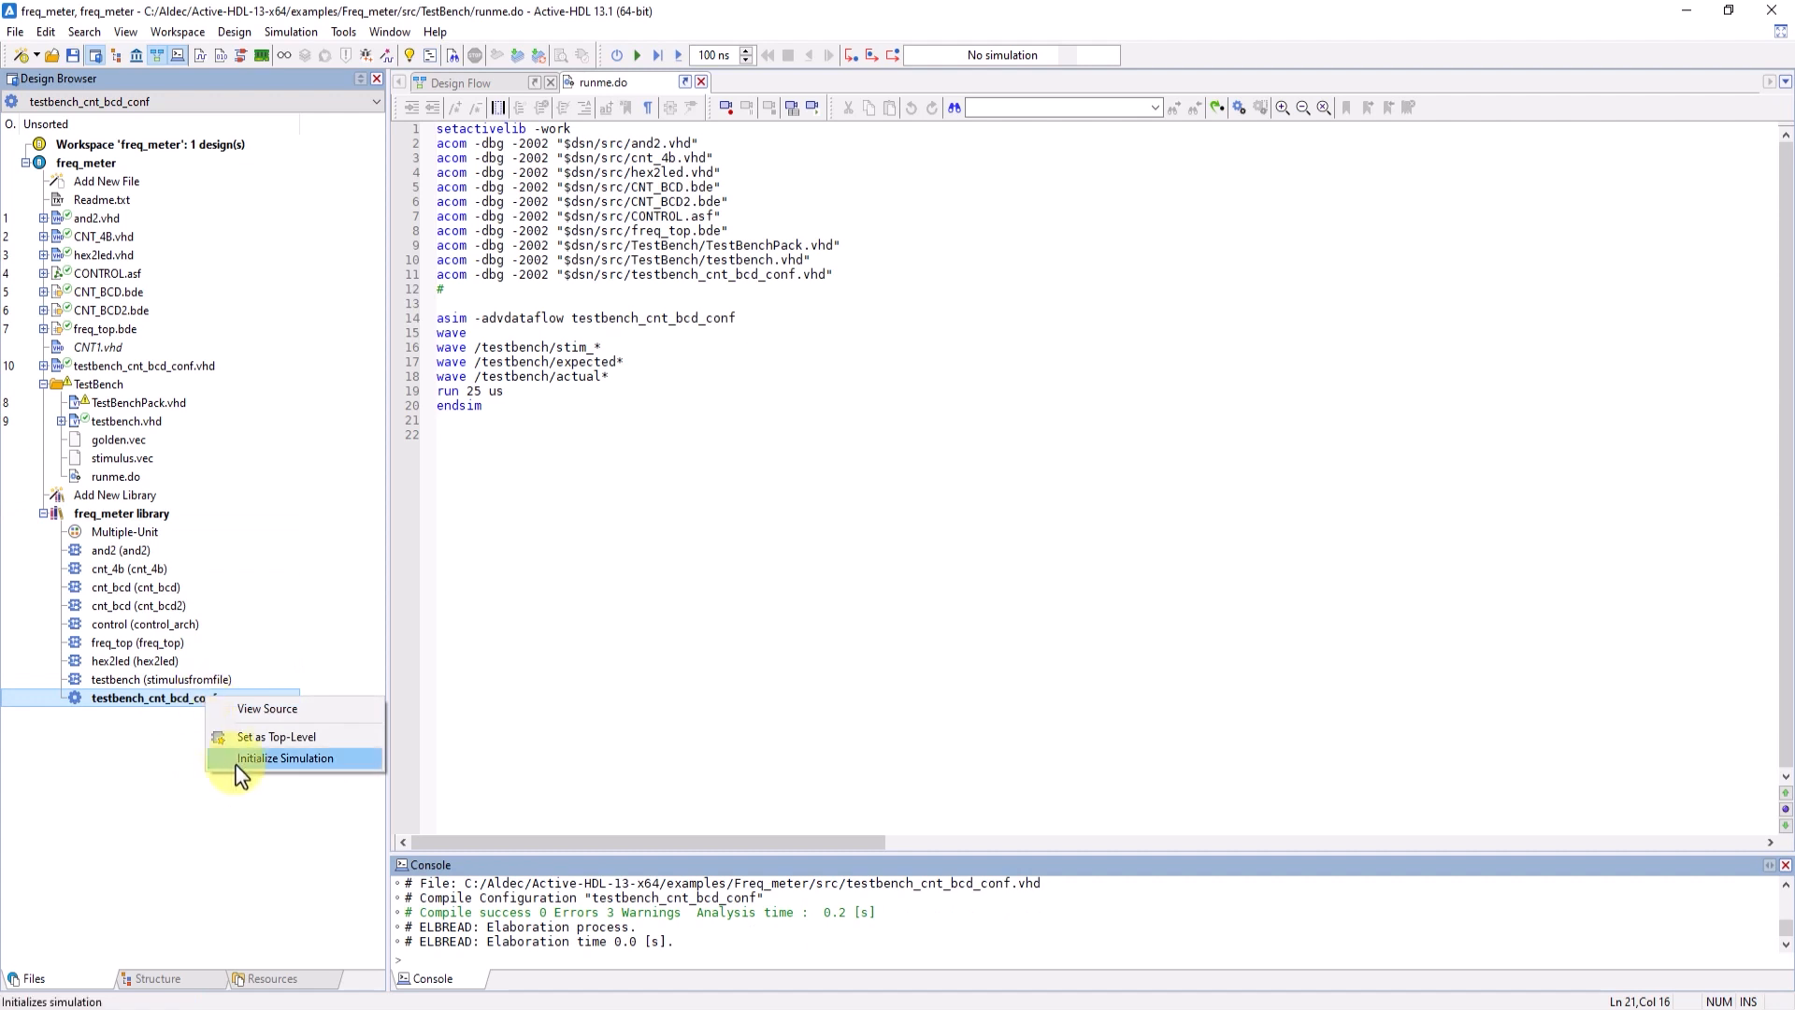
left_click(260, 771)
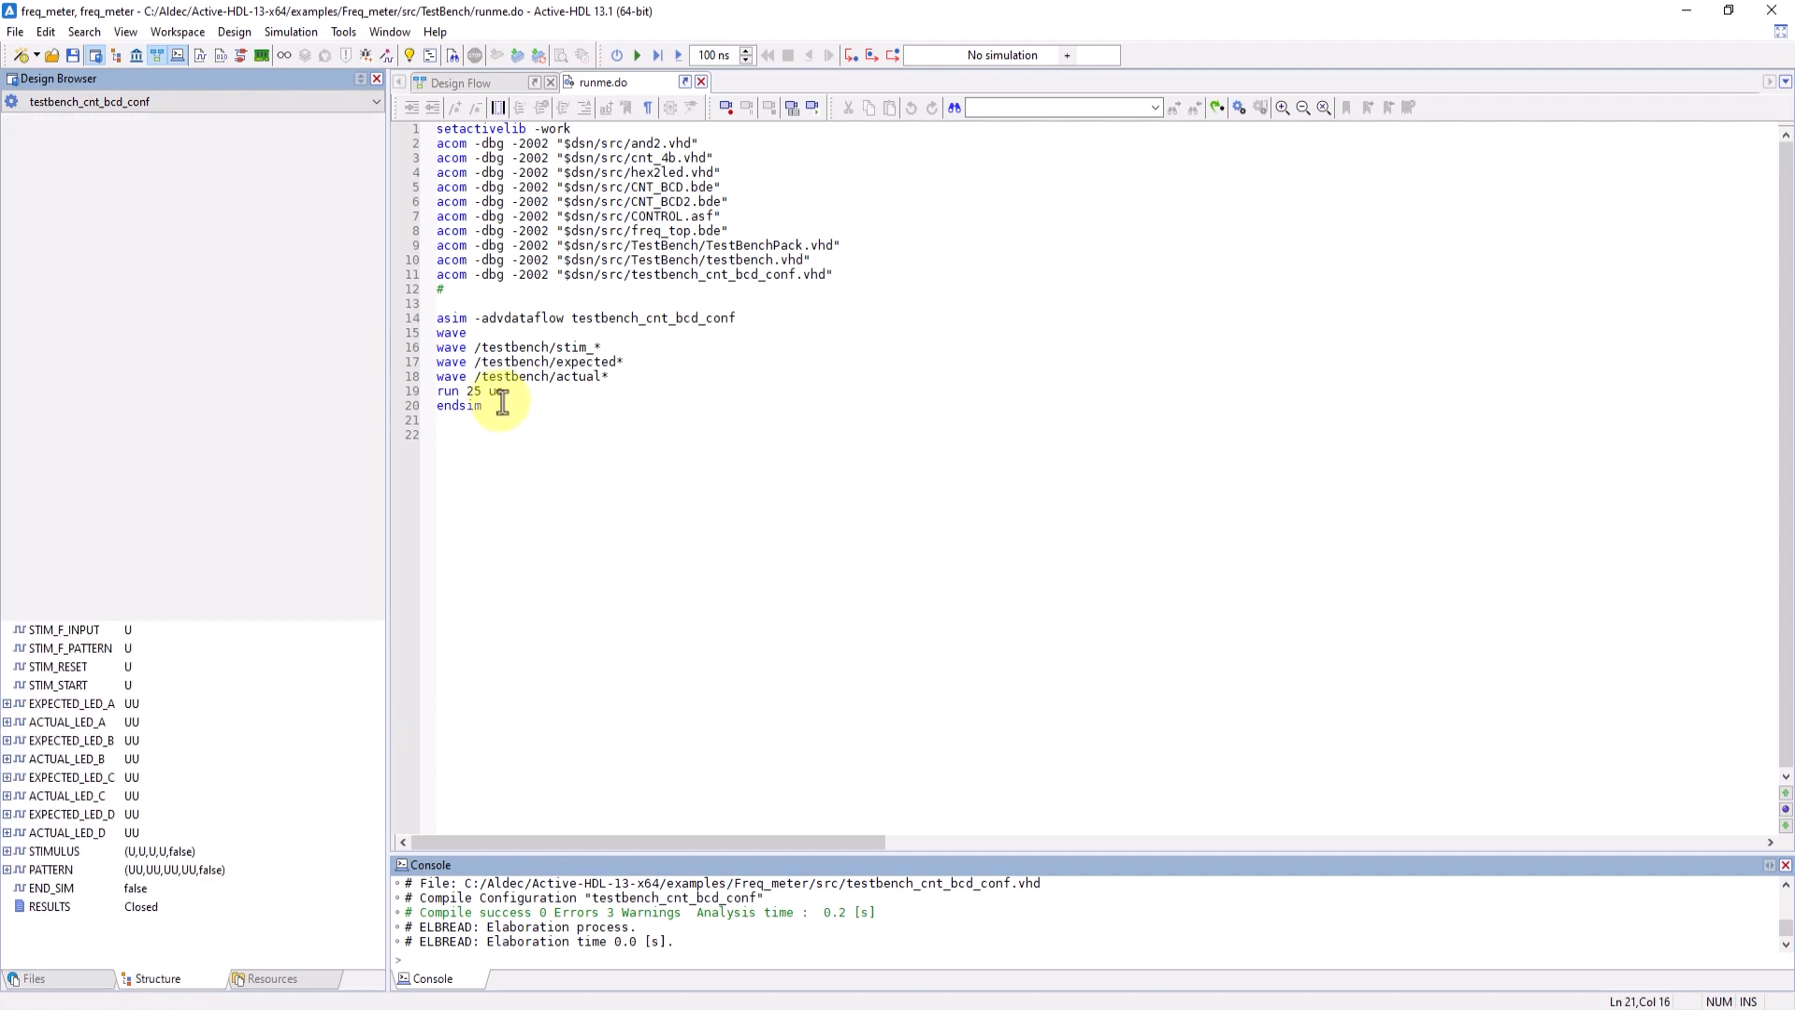
- Create a new waveform and add all signals of the top-level testbench_cnt_bcd_conf unit to it
left_click(198, 55)
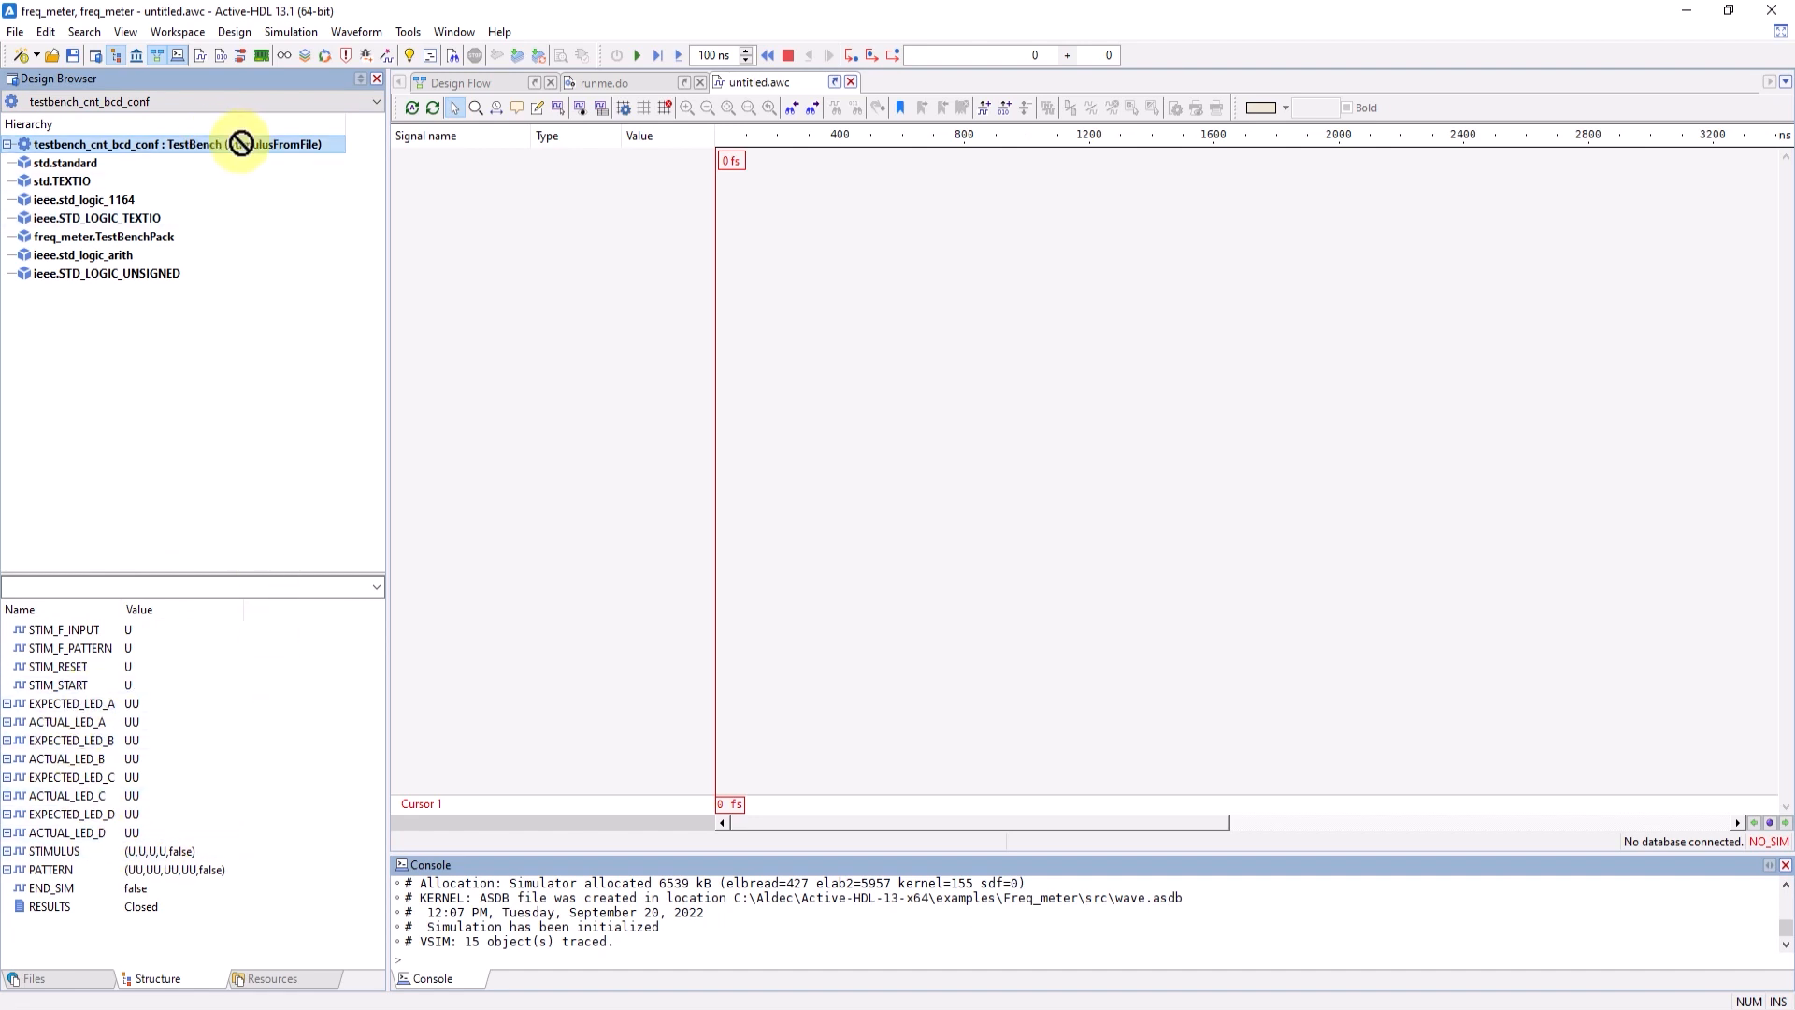
left_click_drag(241, 144, 468, 217)
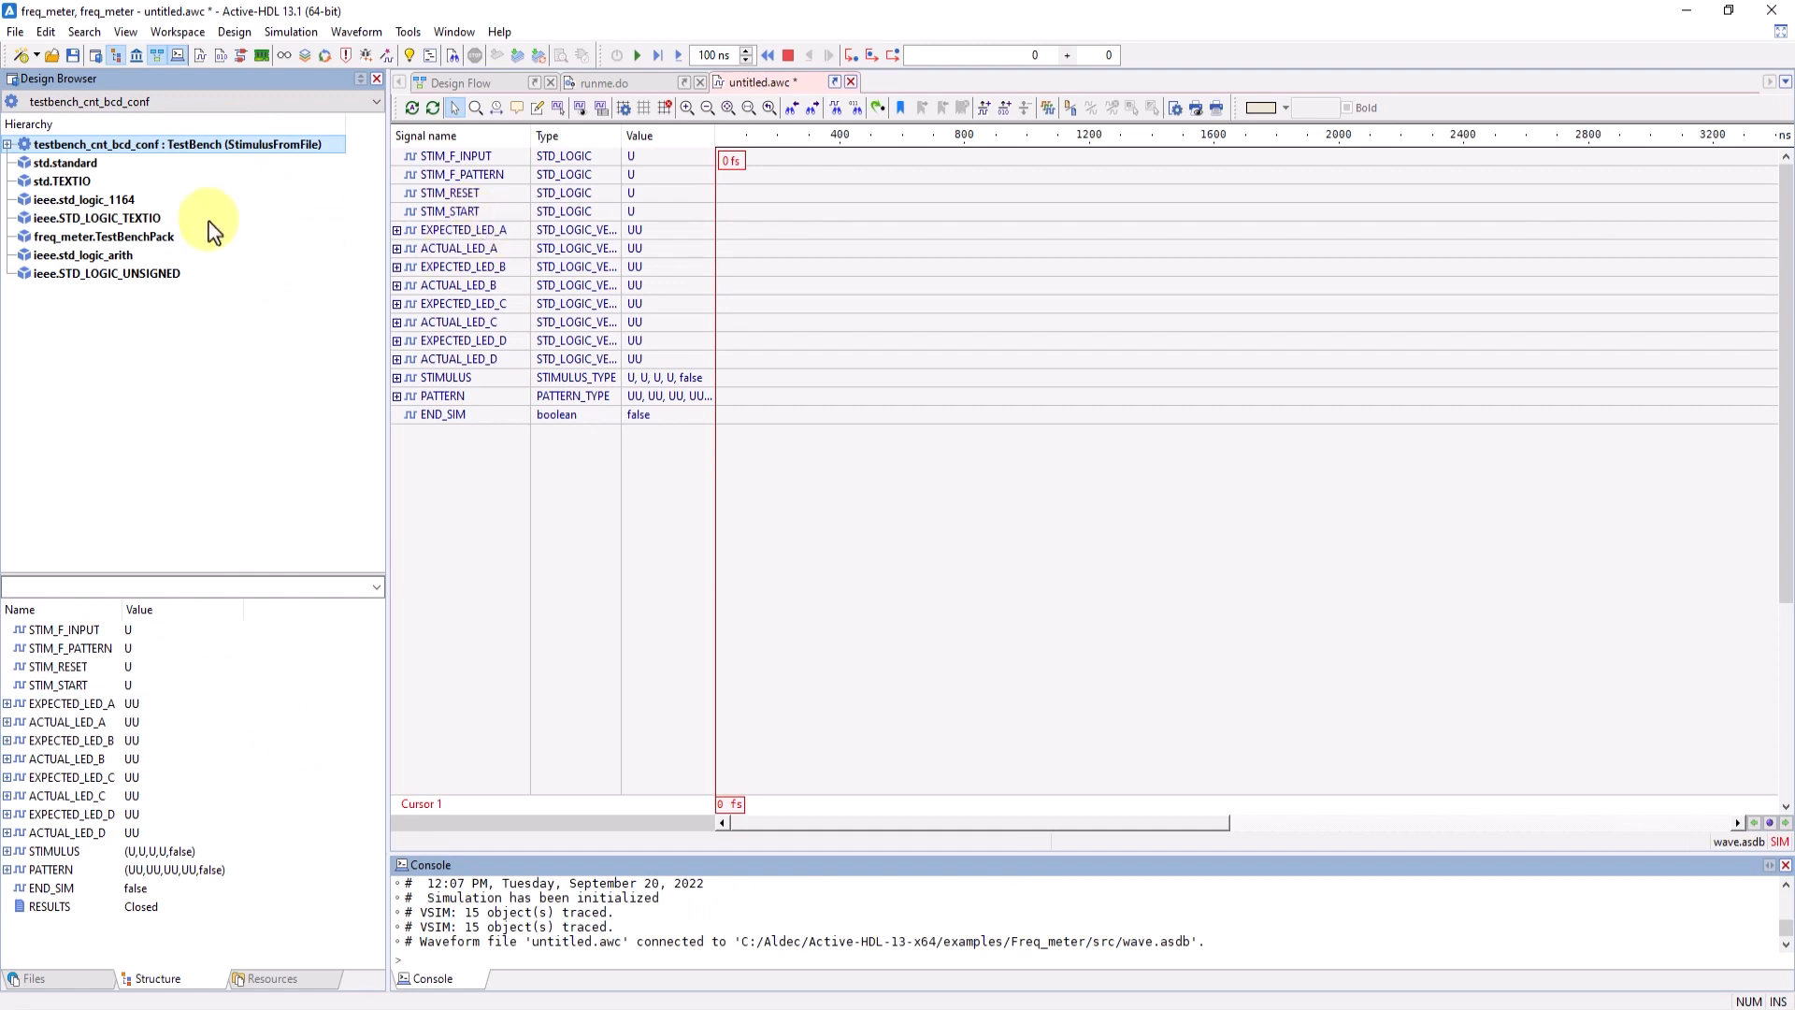
right_click(195, 151)
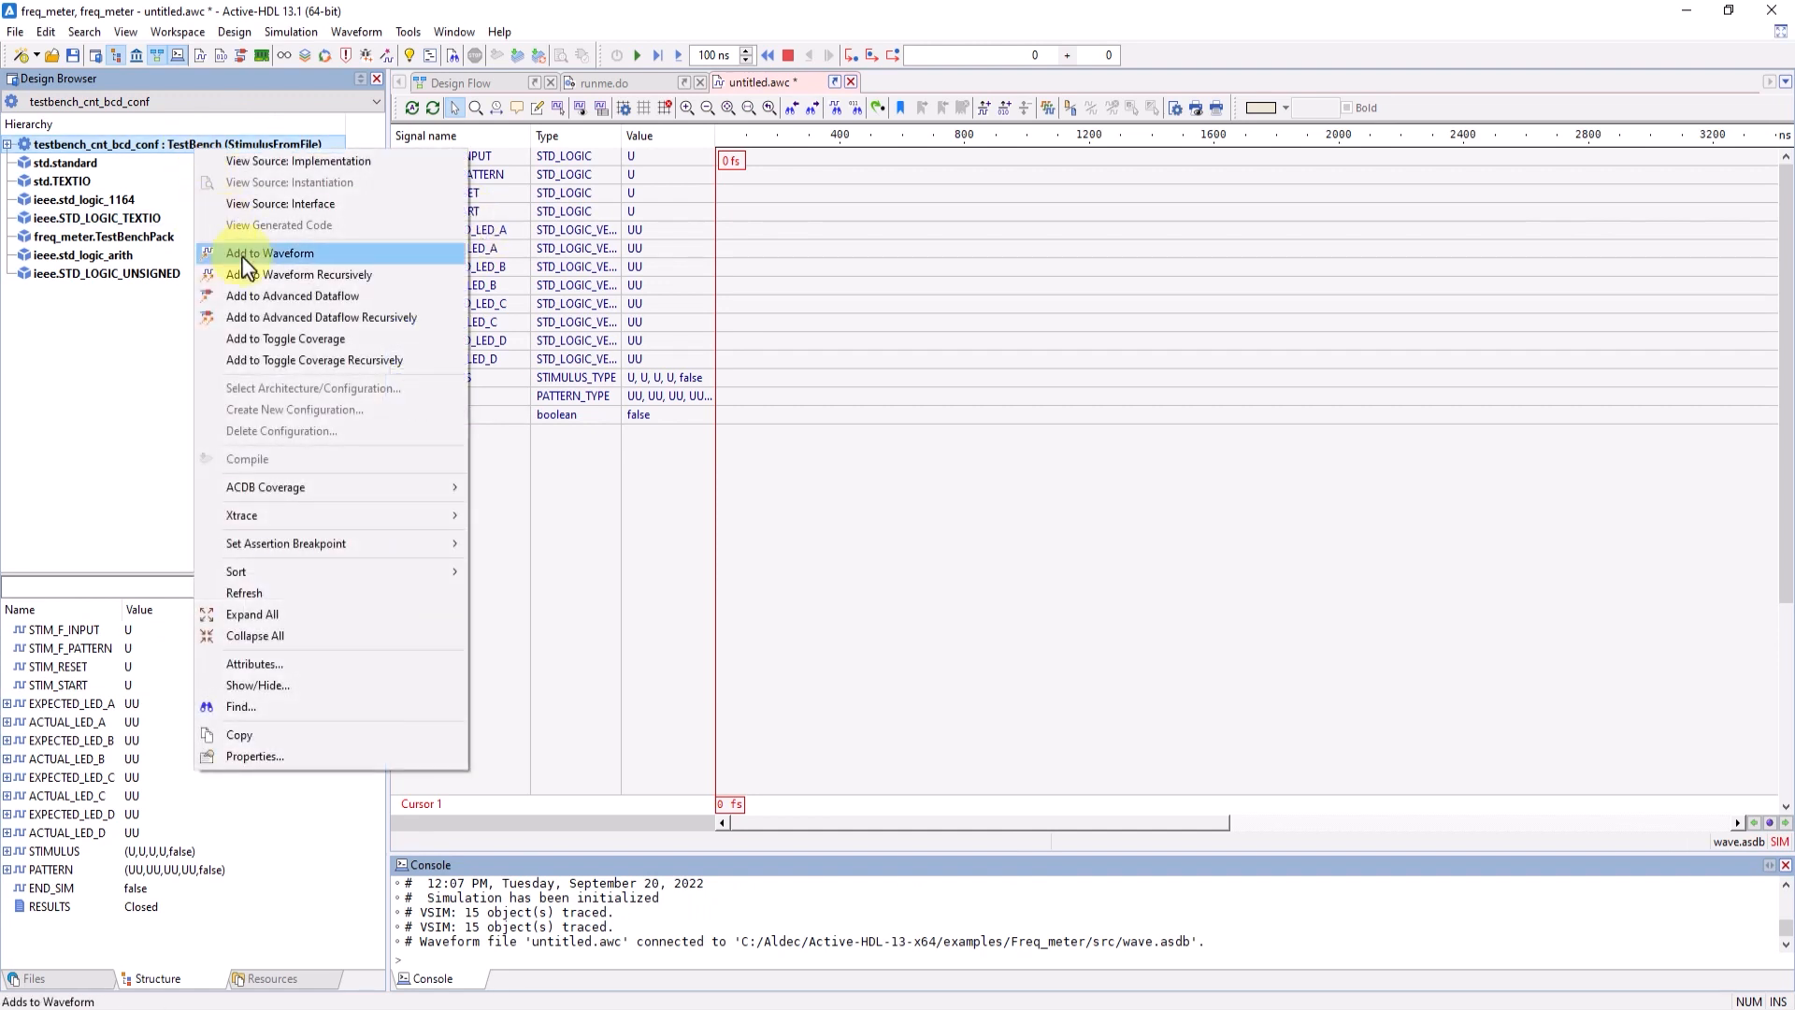
left_click(67, 371)
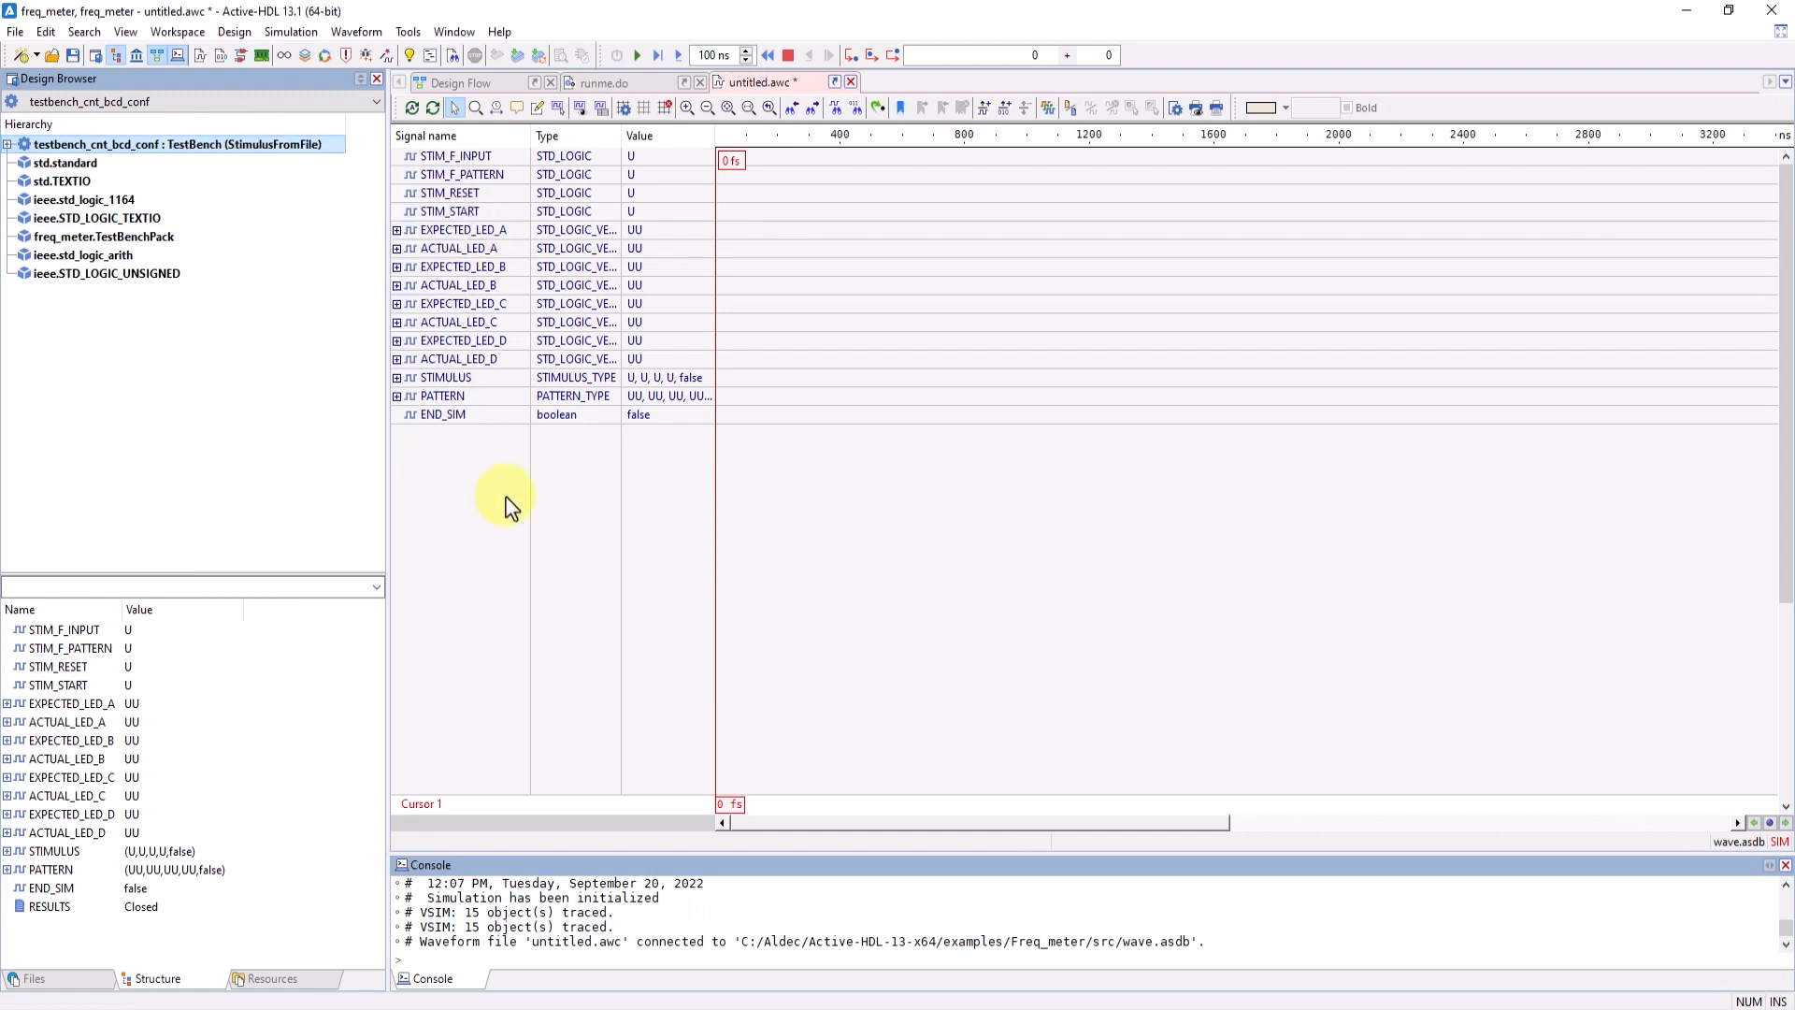
- Run the simulation until it finishes and place the waveform cursor at about 1.88 us
left_click(638, 57)
left_click_drag(726, 161, 719, 210)
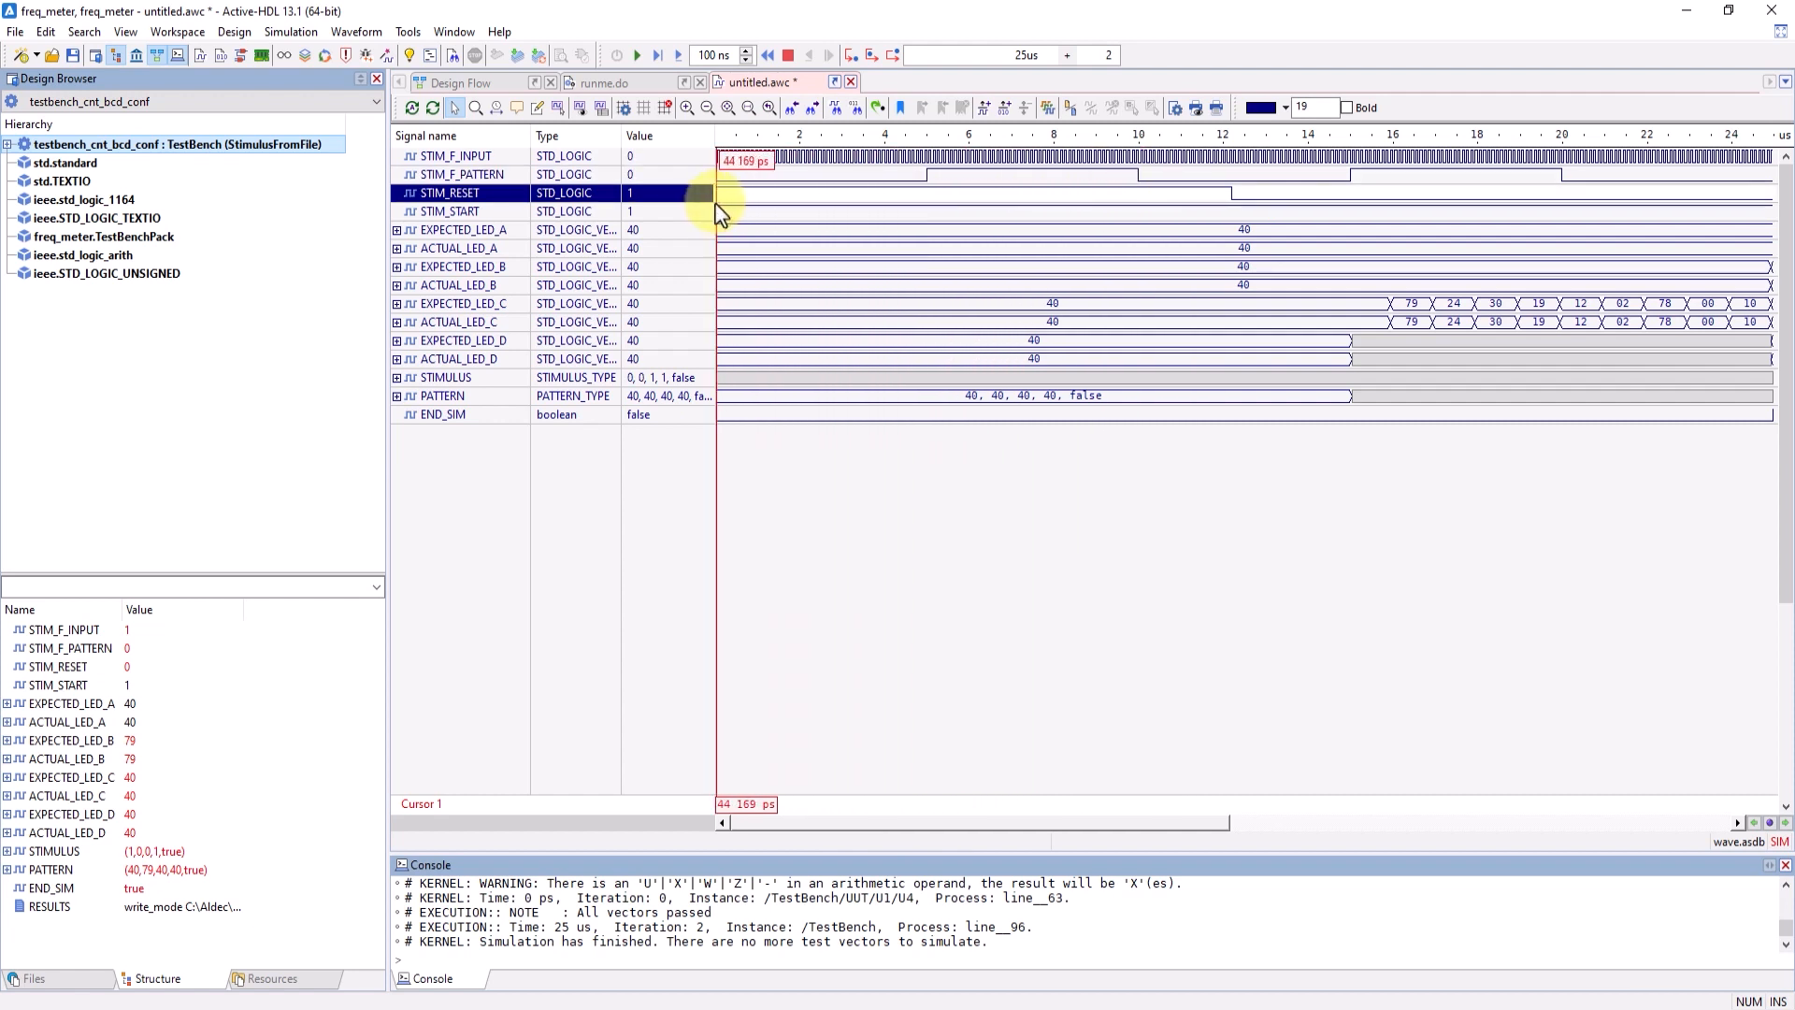
left_click(795, 467)
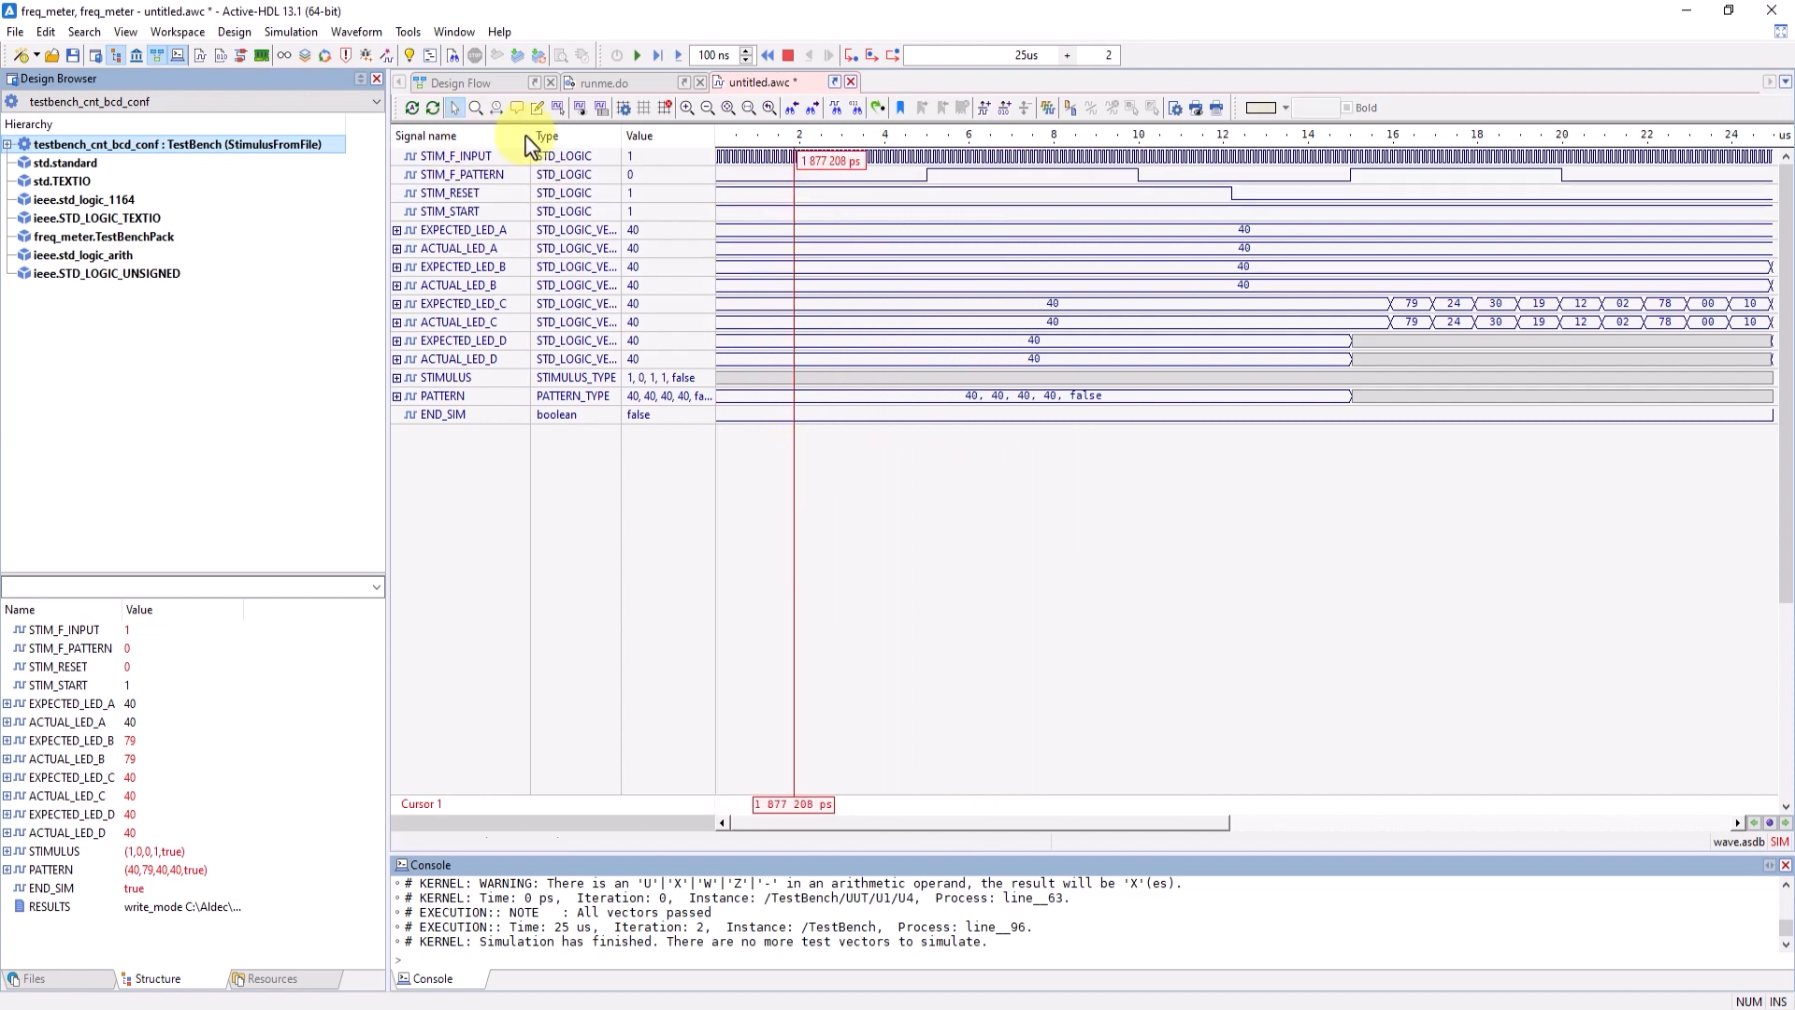
- Show the Hierarchy and Mode columns in the waveform's signal list
right_click(477, 142)
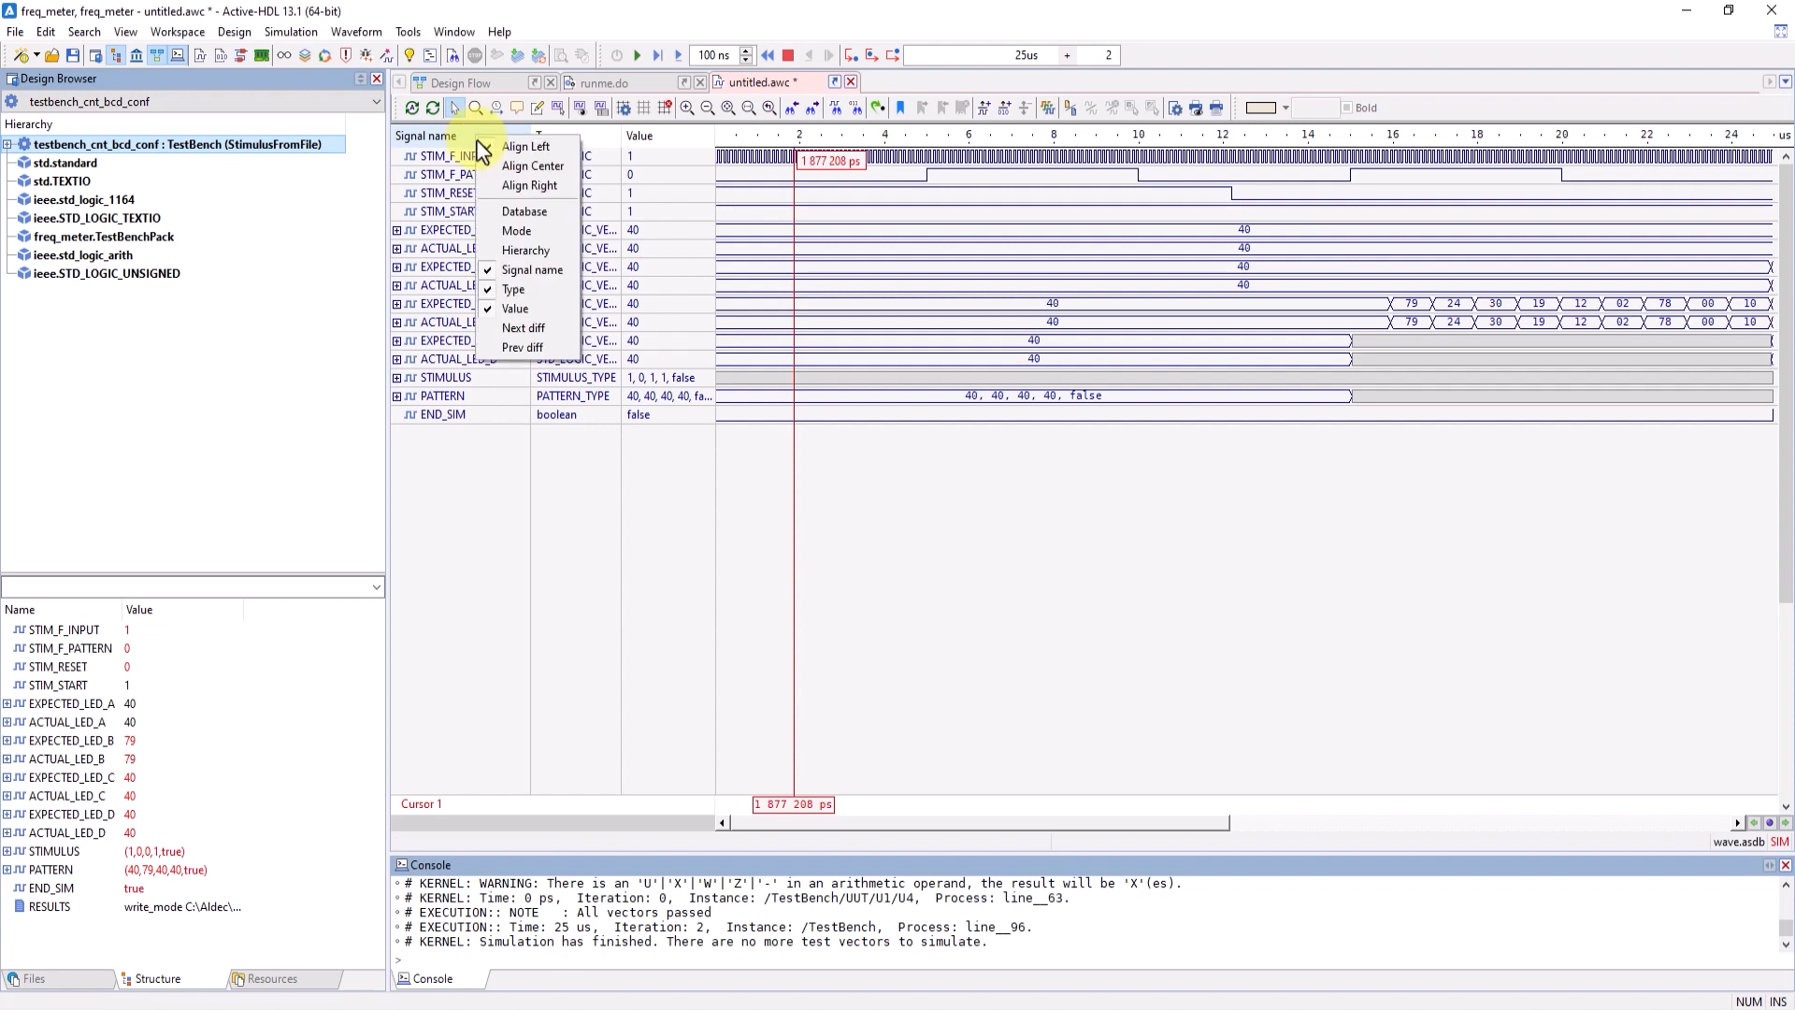
left_click(530, 247)
right_click(503, 147)
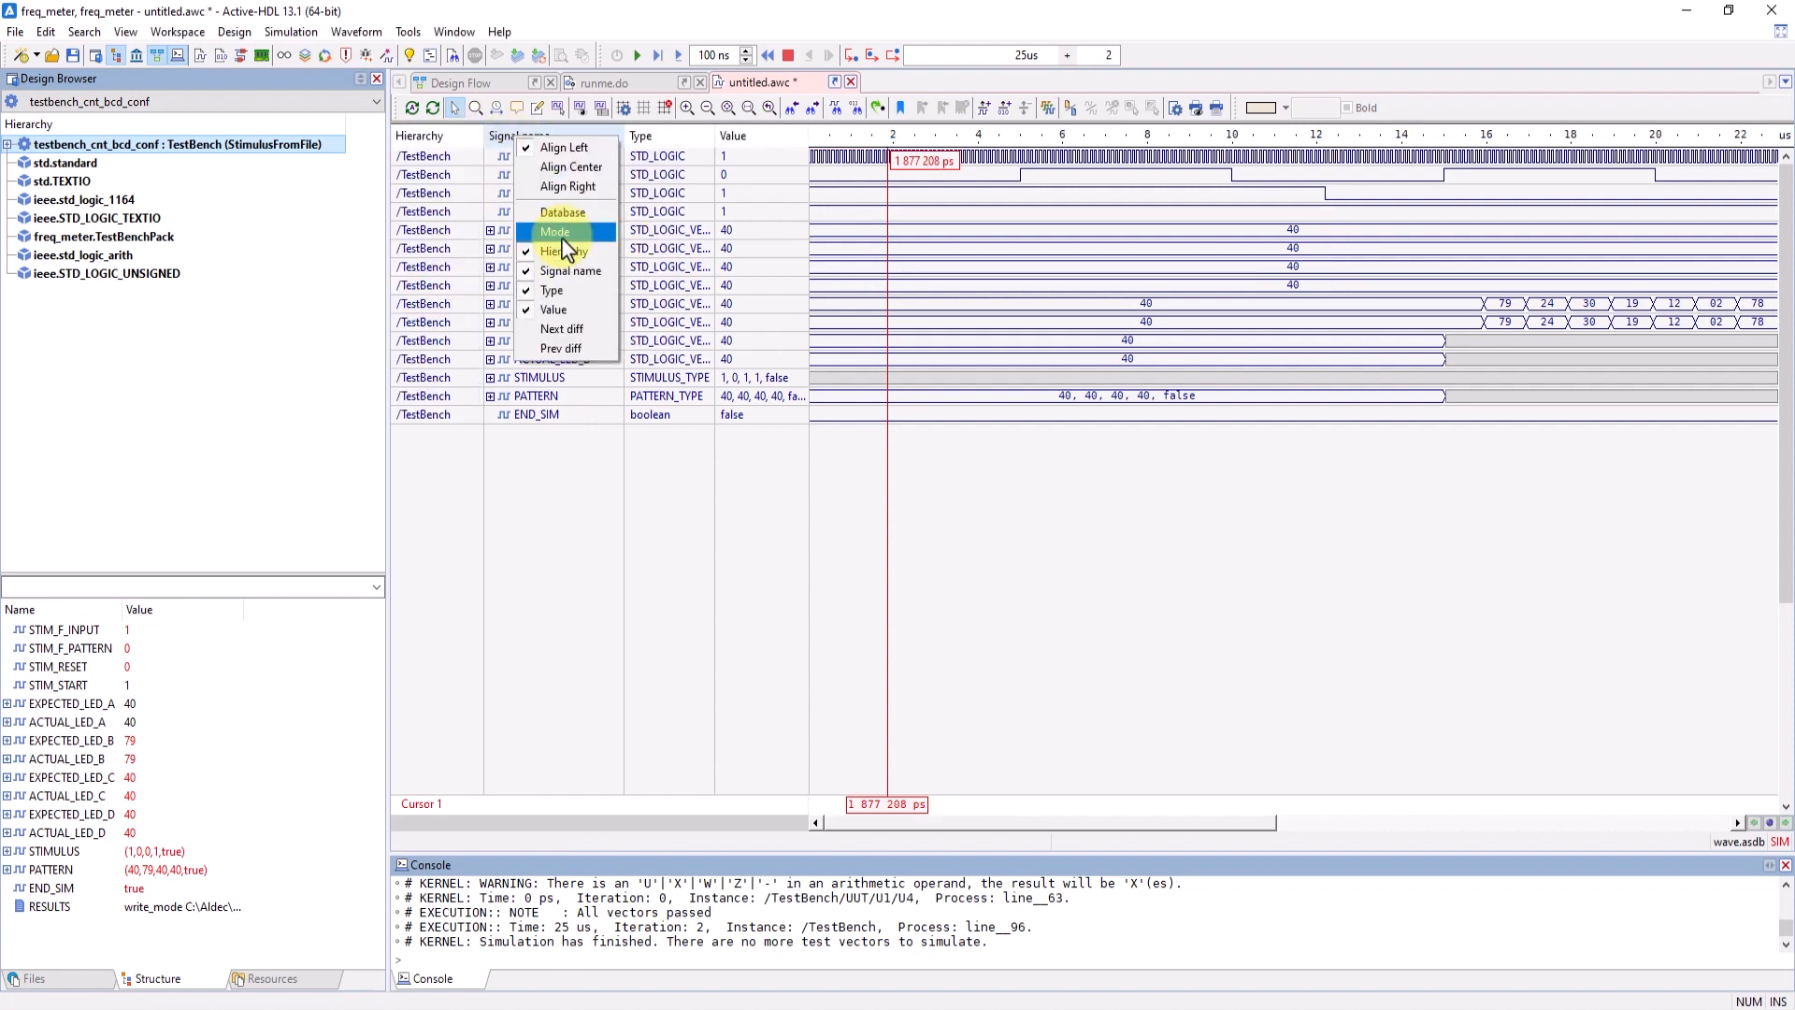
left_click(561, 224)
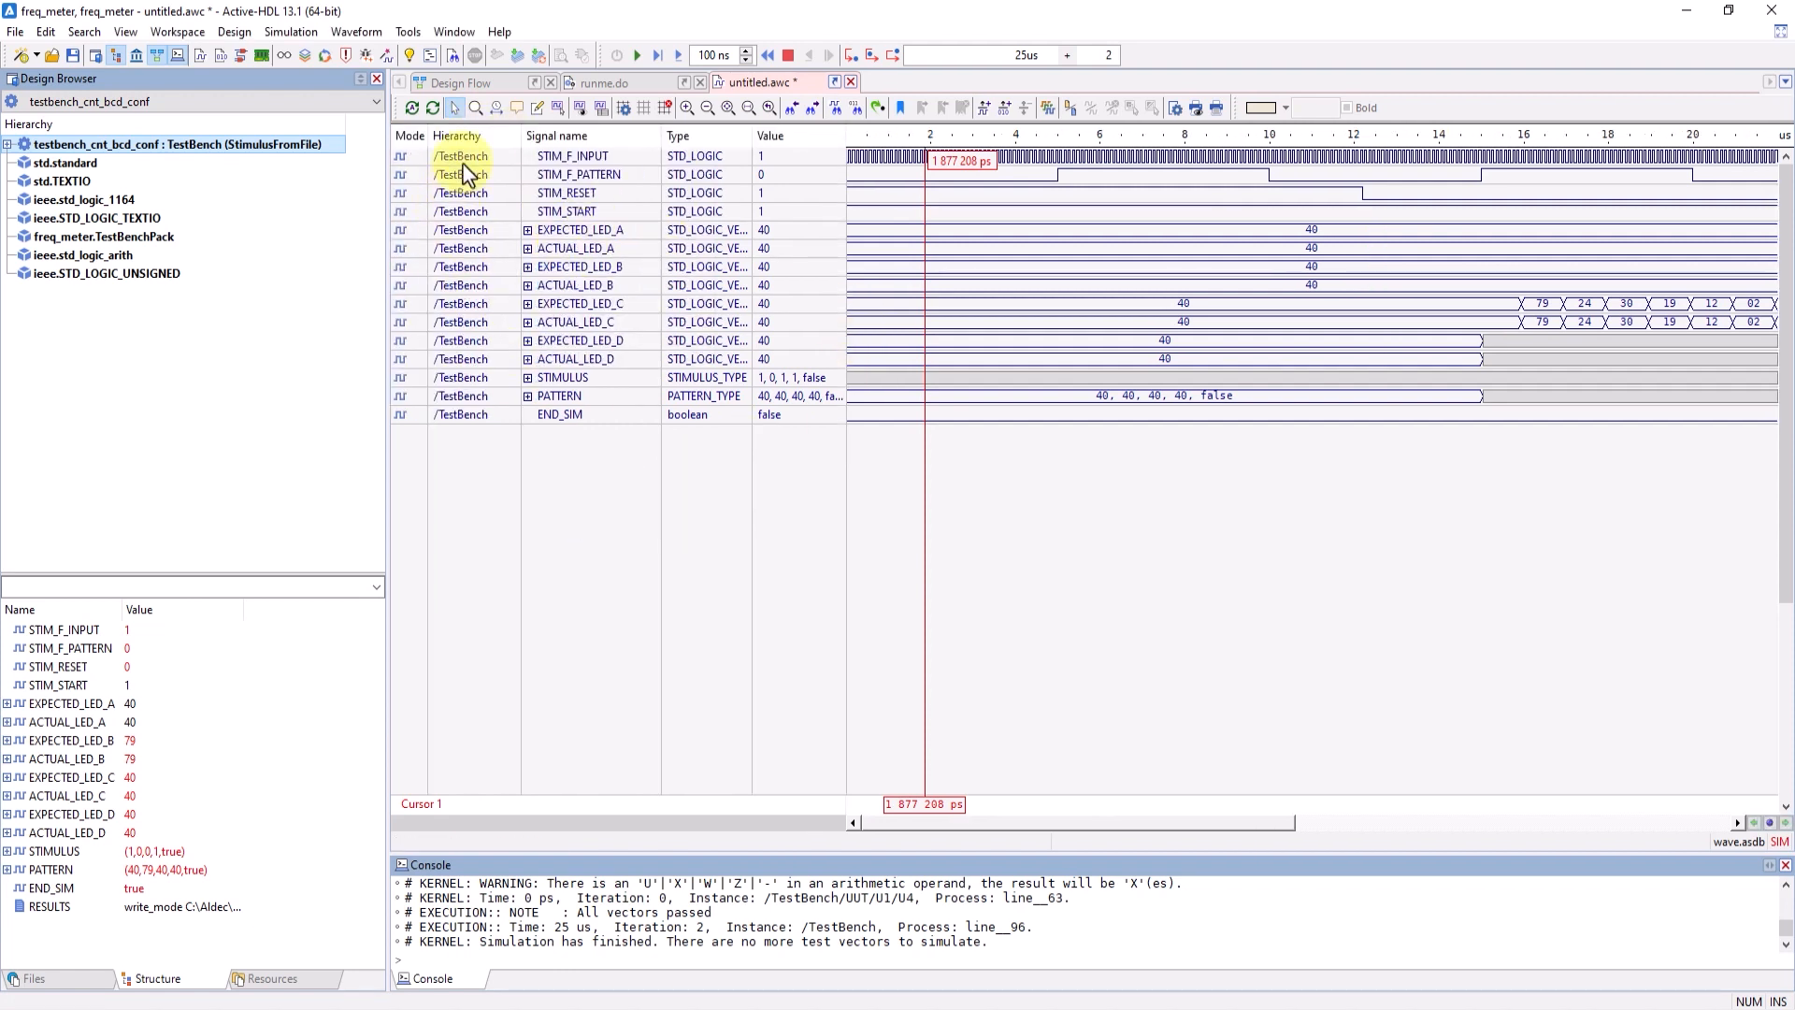
- Try sorting the waveform signals by different columns, finishing with ascending order by signal name
left_click(469, 134)
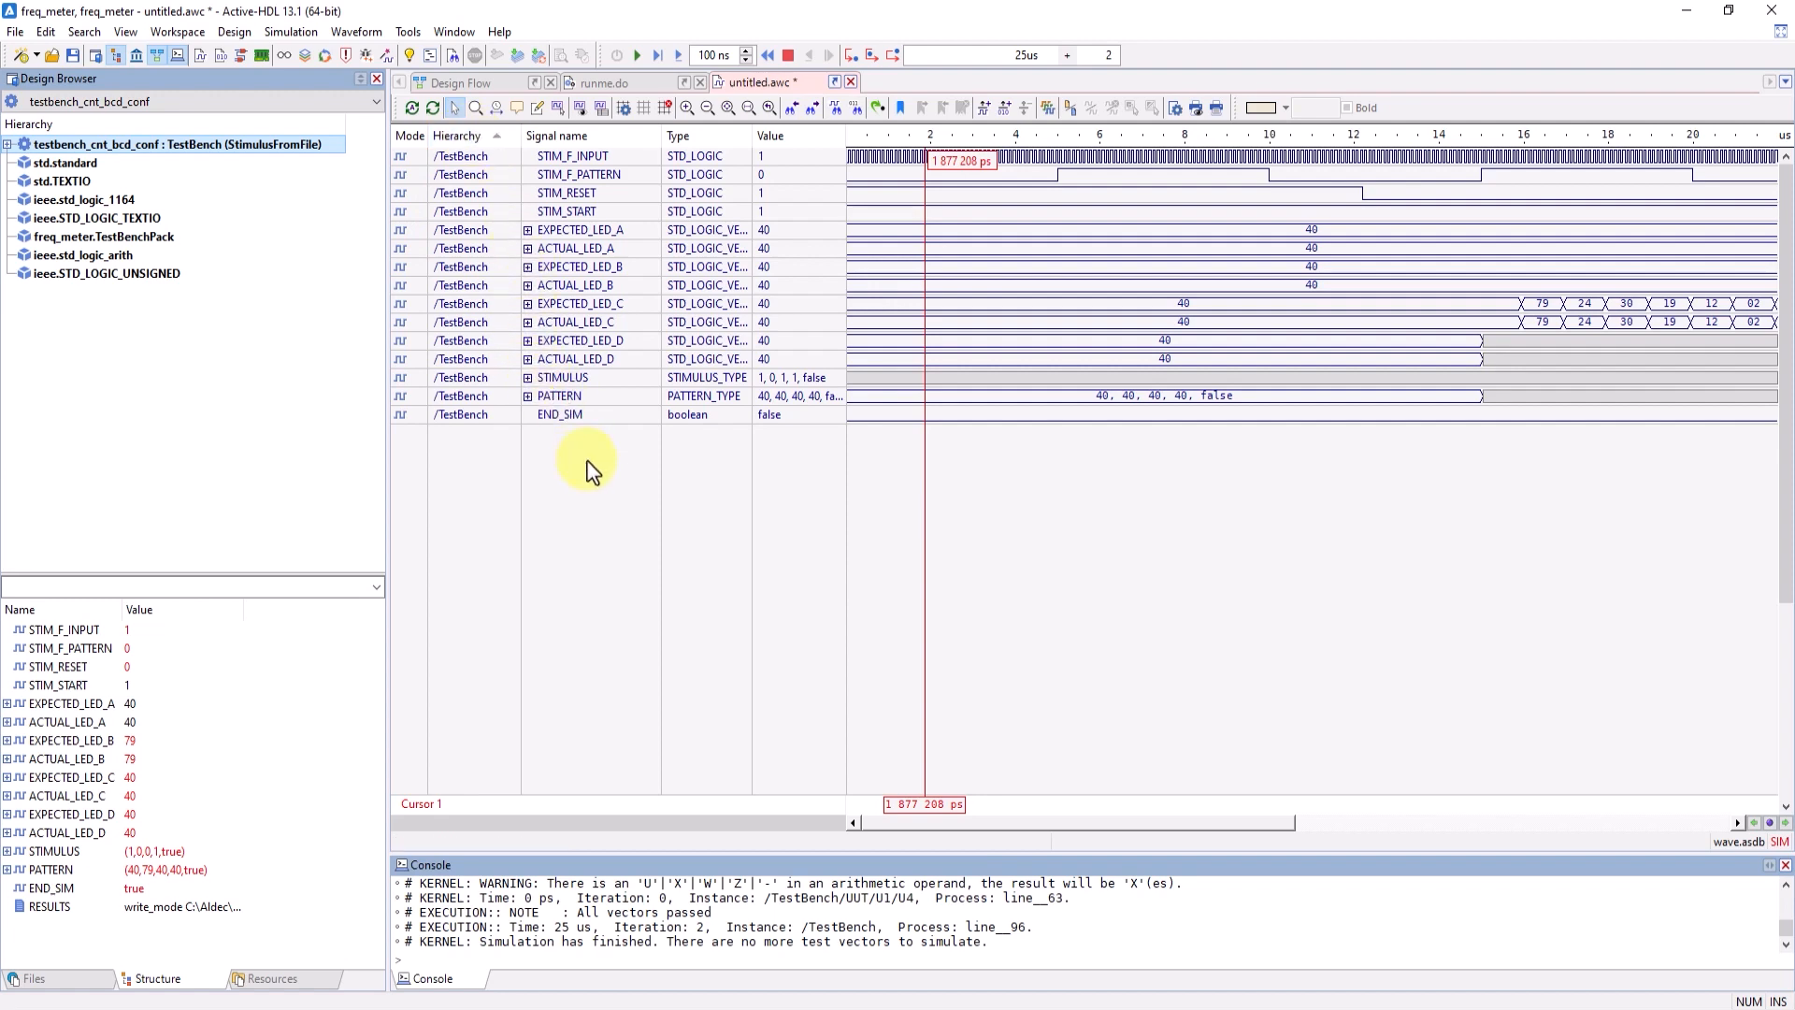
left_click(619, 140)
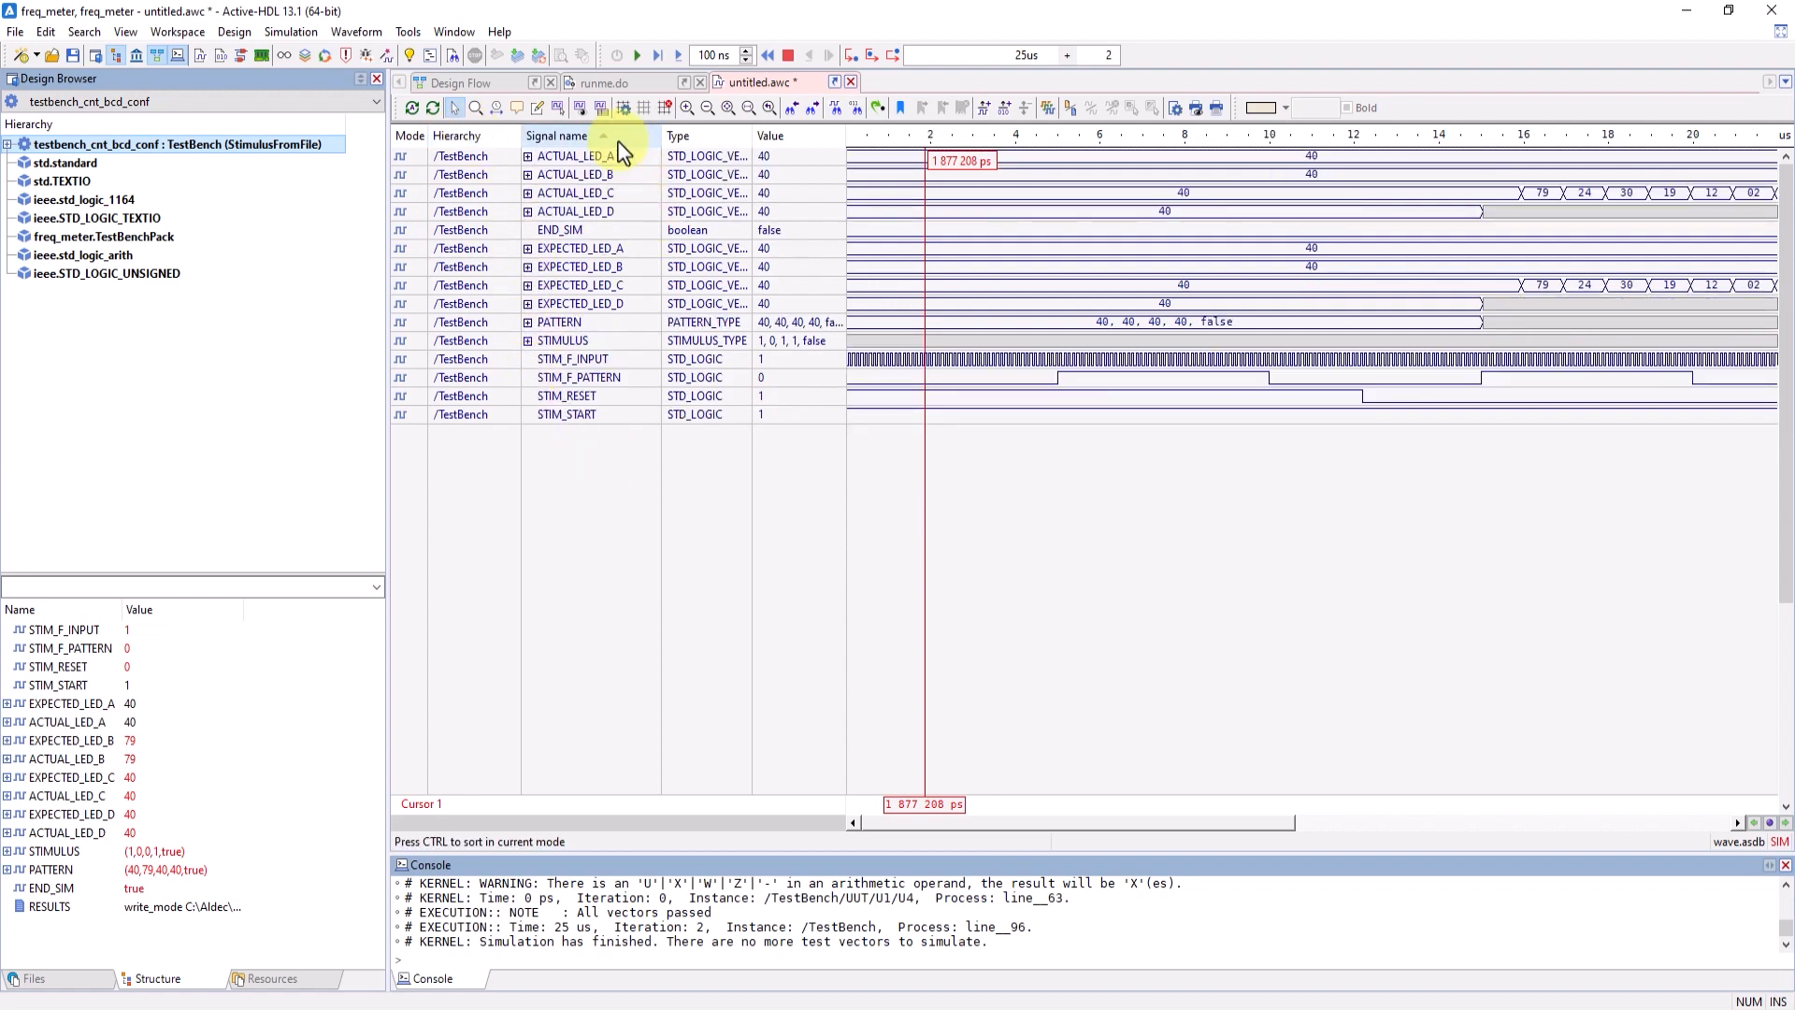
left_click(720, 136)
left_click(641, 137)
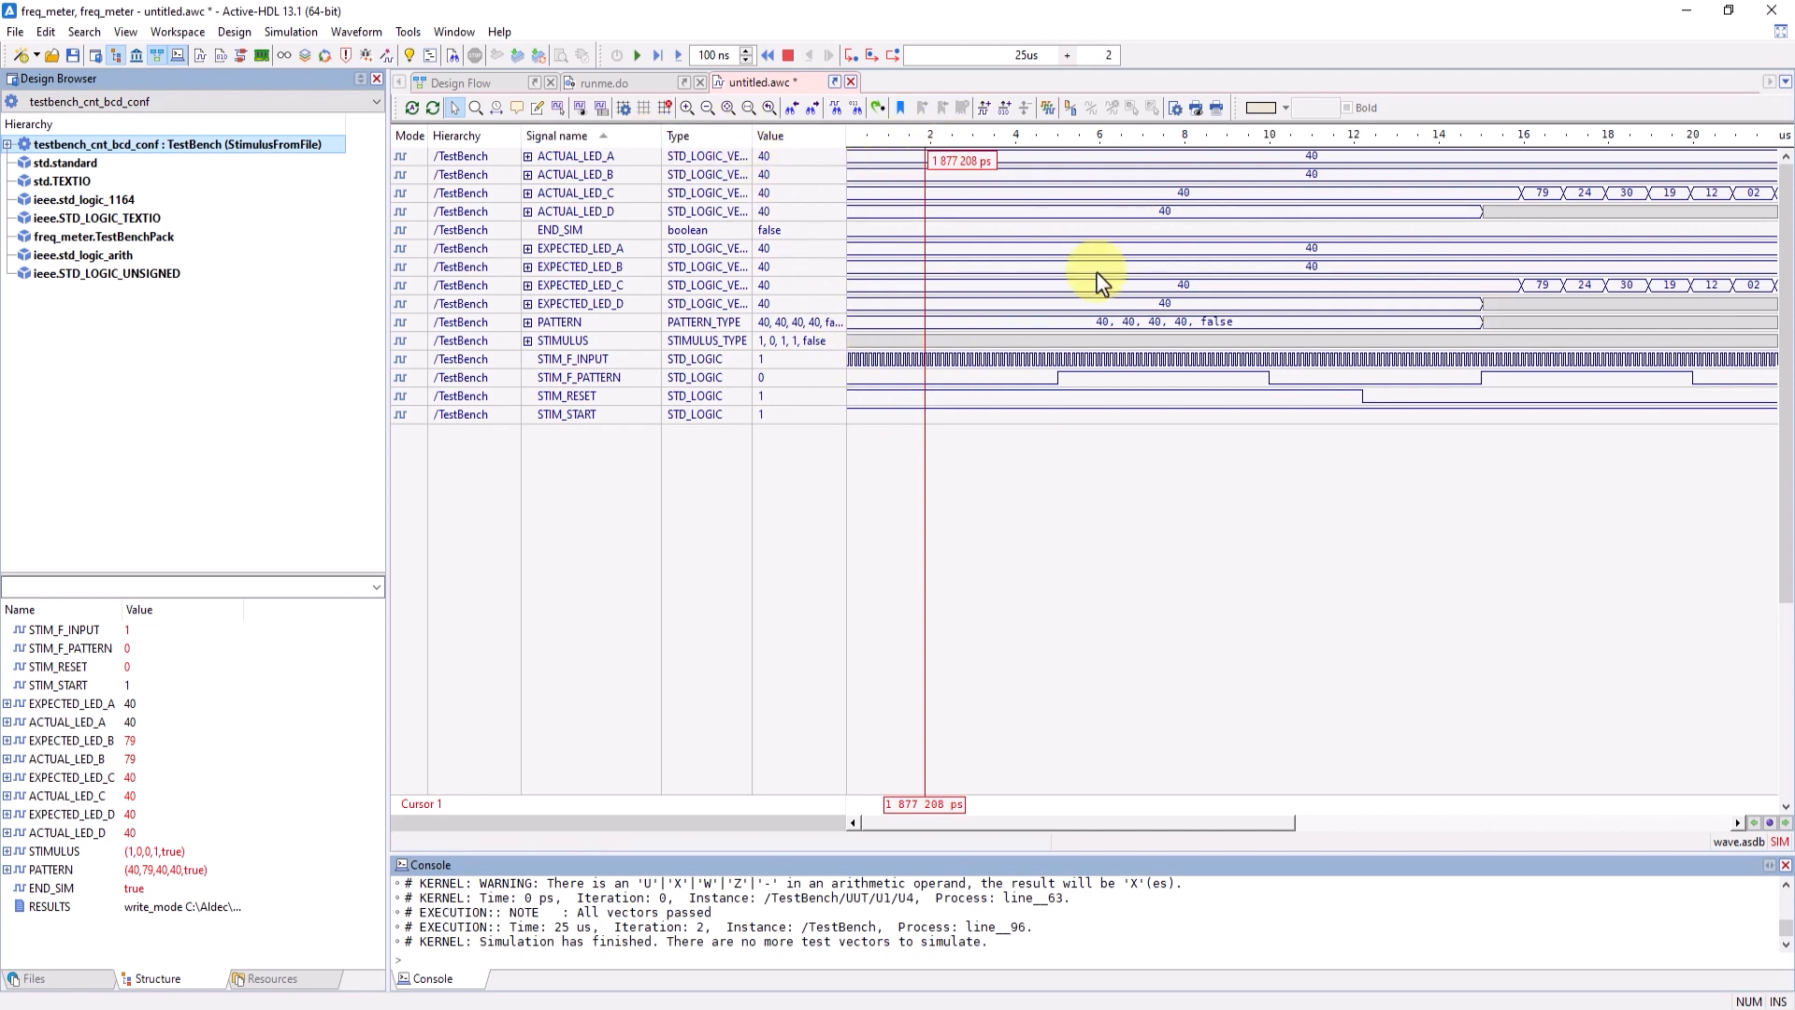
- Zoom the waveform to fit the full simulation time and review the zoom range settings without changing them
left_click(688, 108)
left_click(708, 108)
left_click(973, 288)
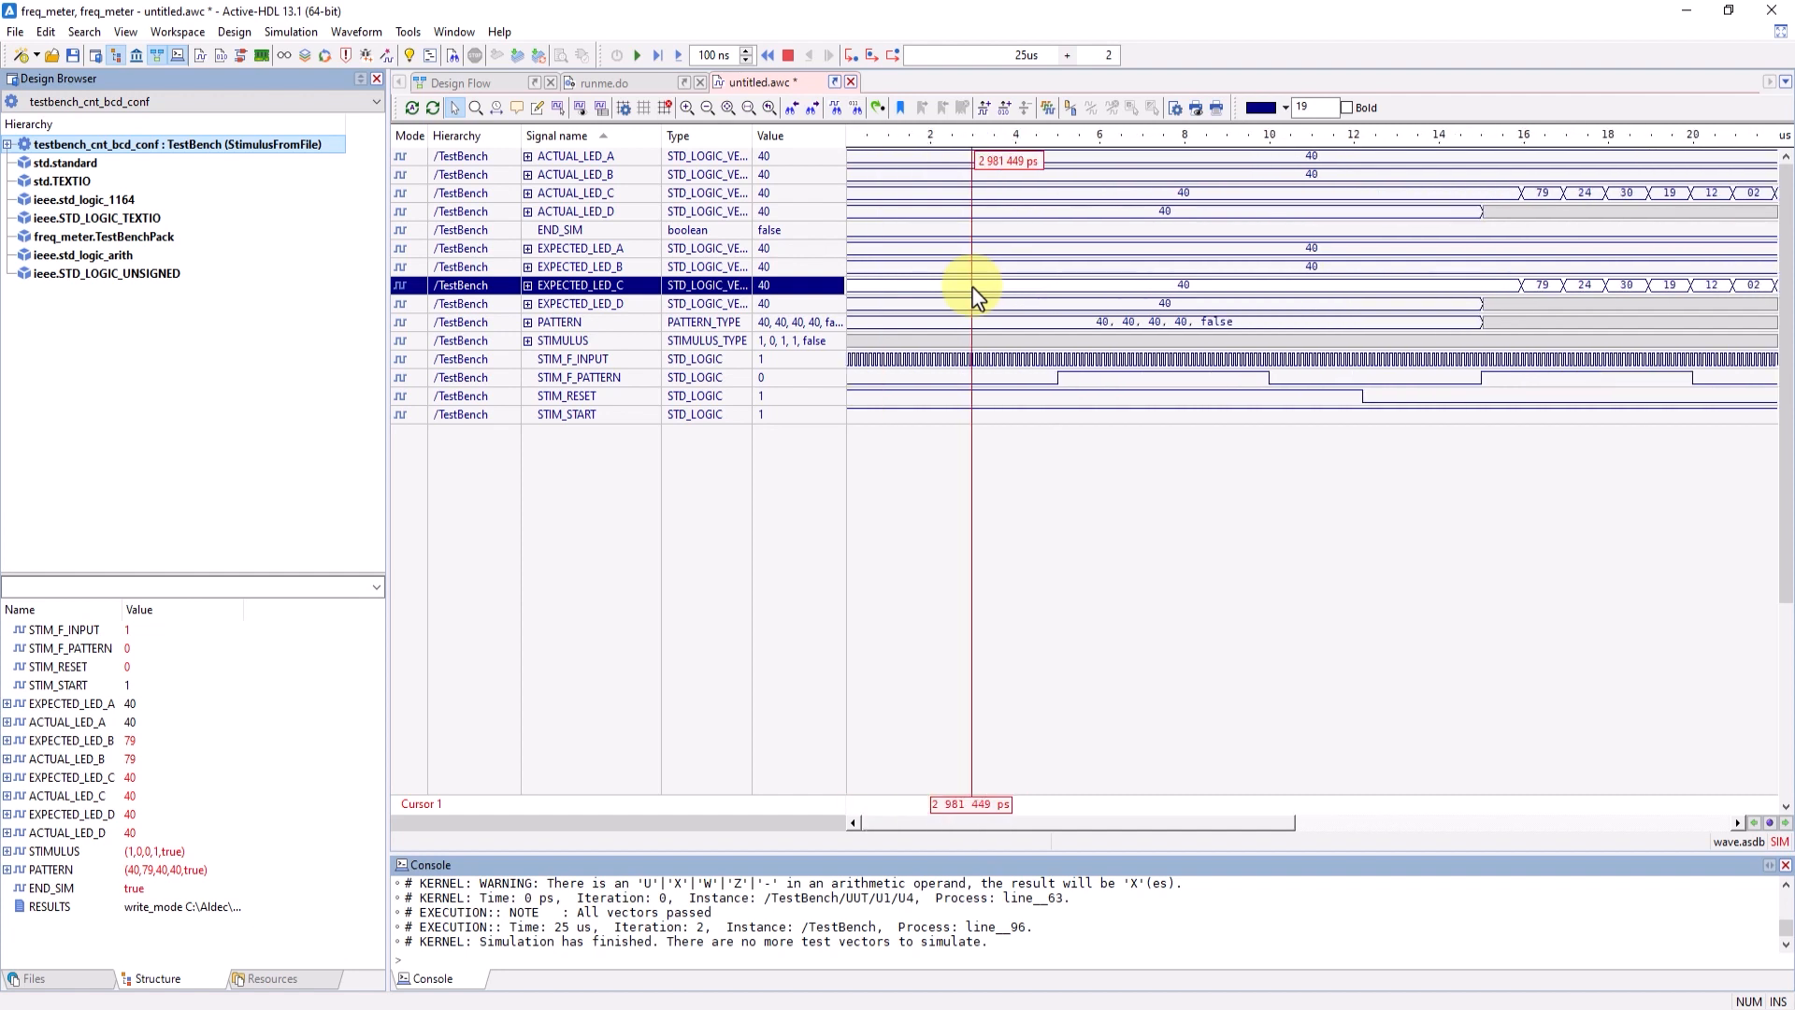
left_click(1001, 472)
left_click(732, 108)
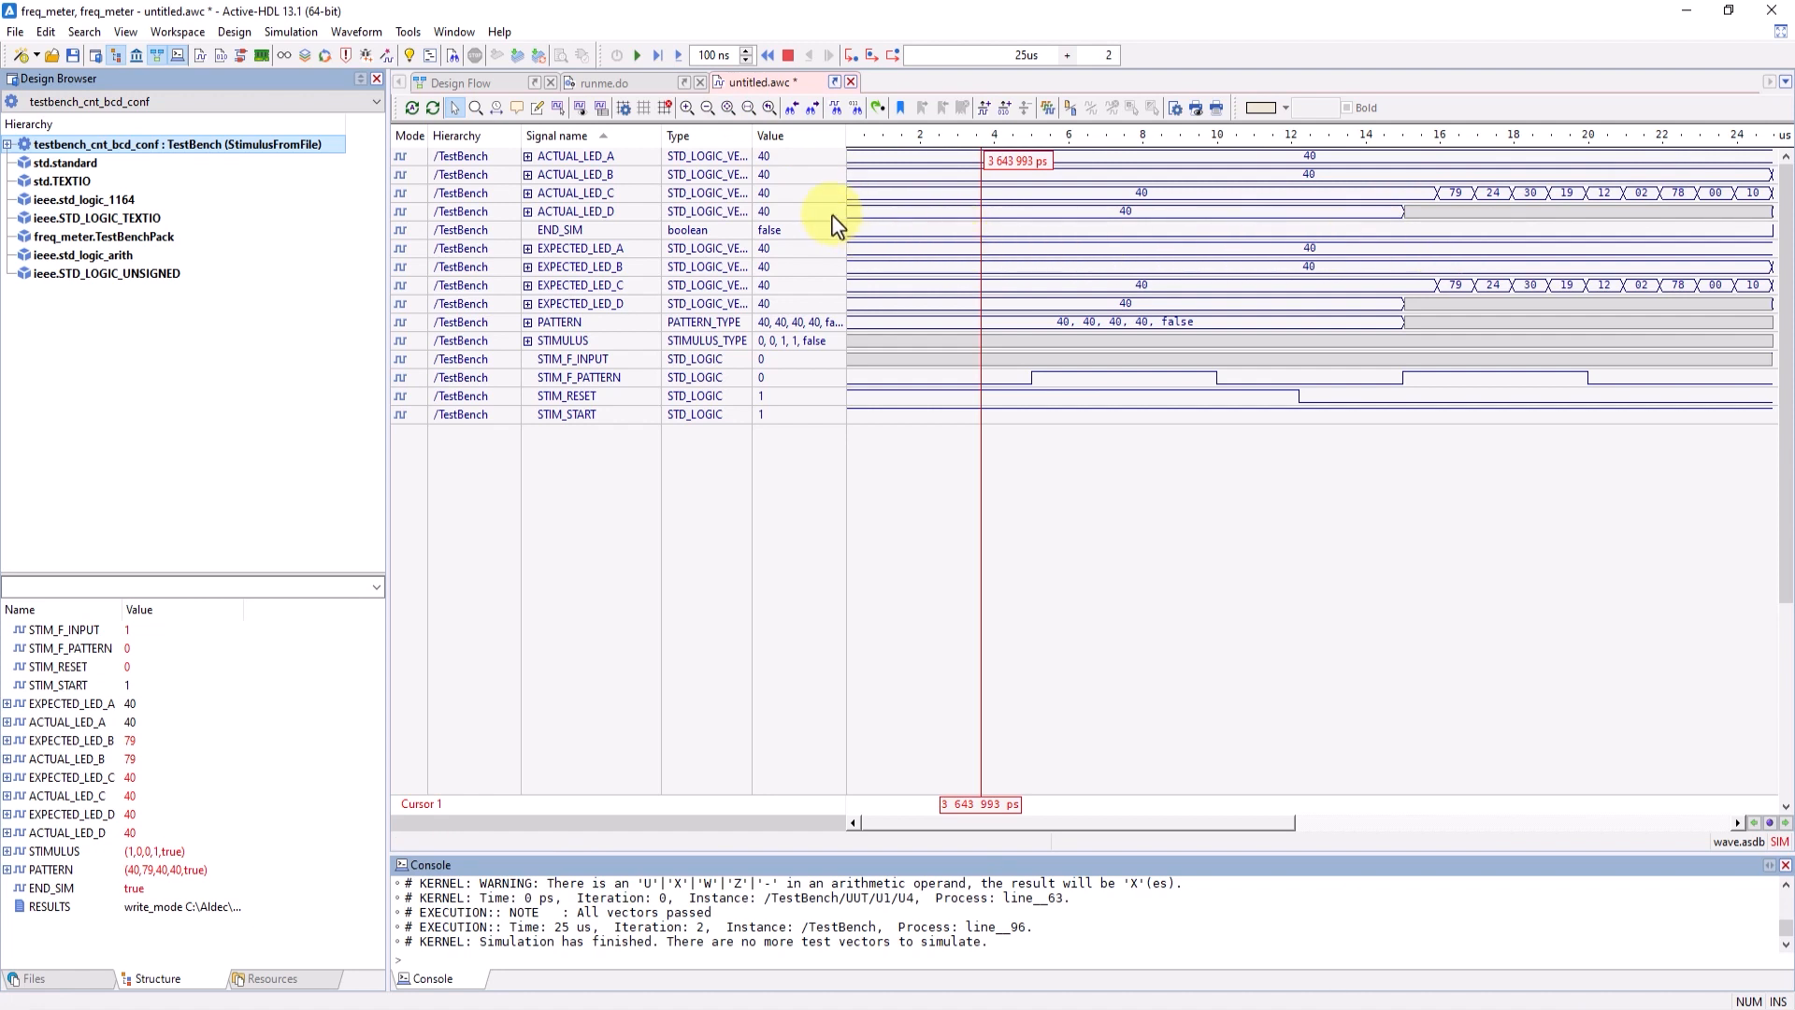
left_click(748, 108)
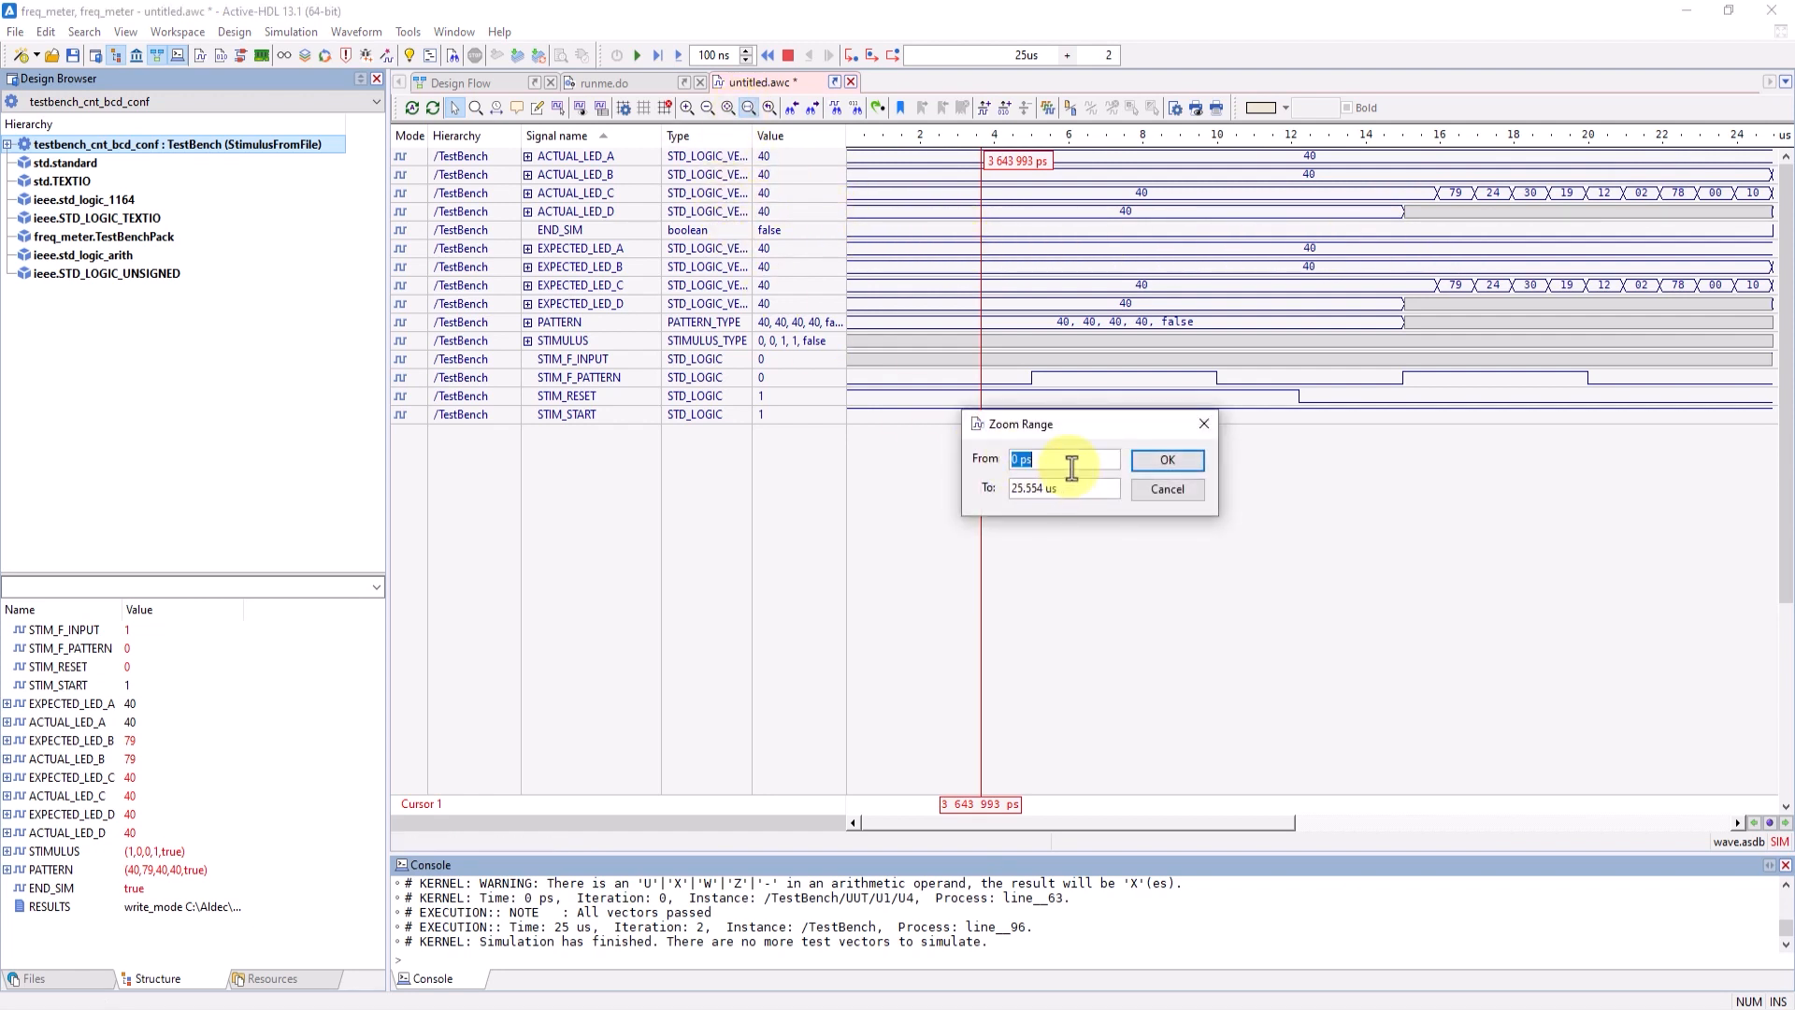
left_click(1176, 492)
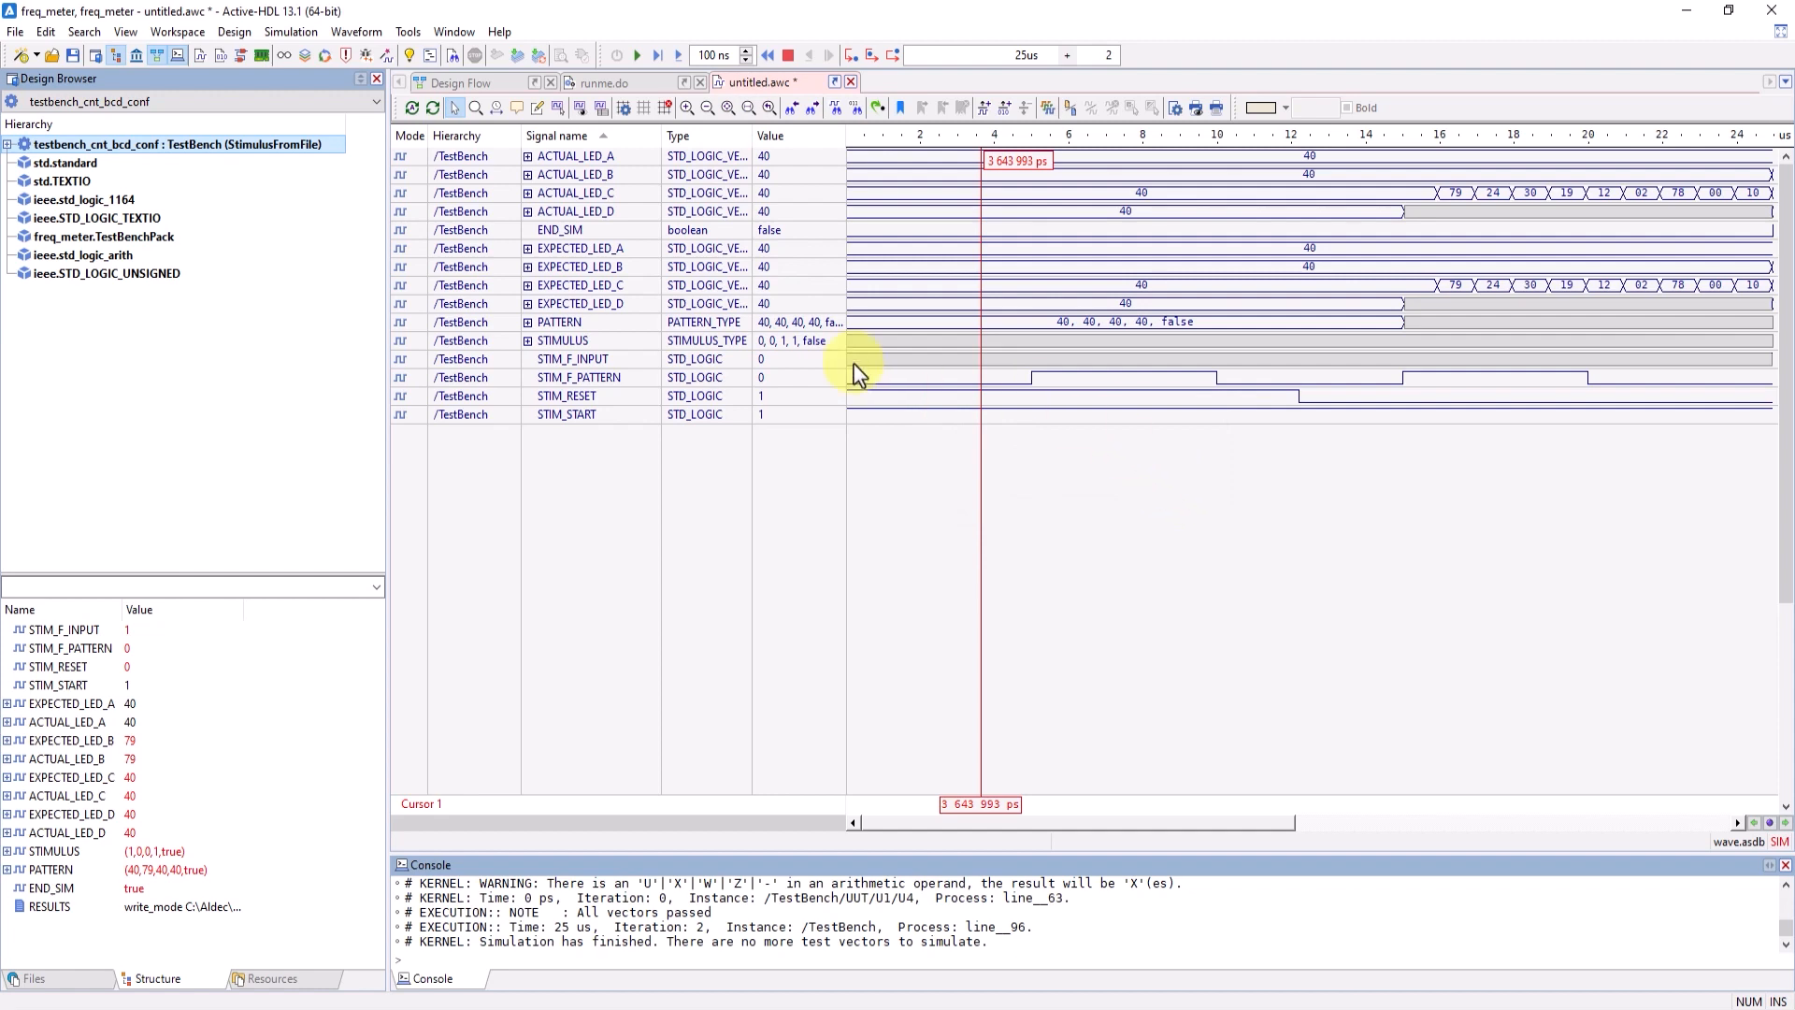
- Magnify the waveform area from about 15 to 24.5 us, then return to the full view and selection mode
left_click(475, 108)
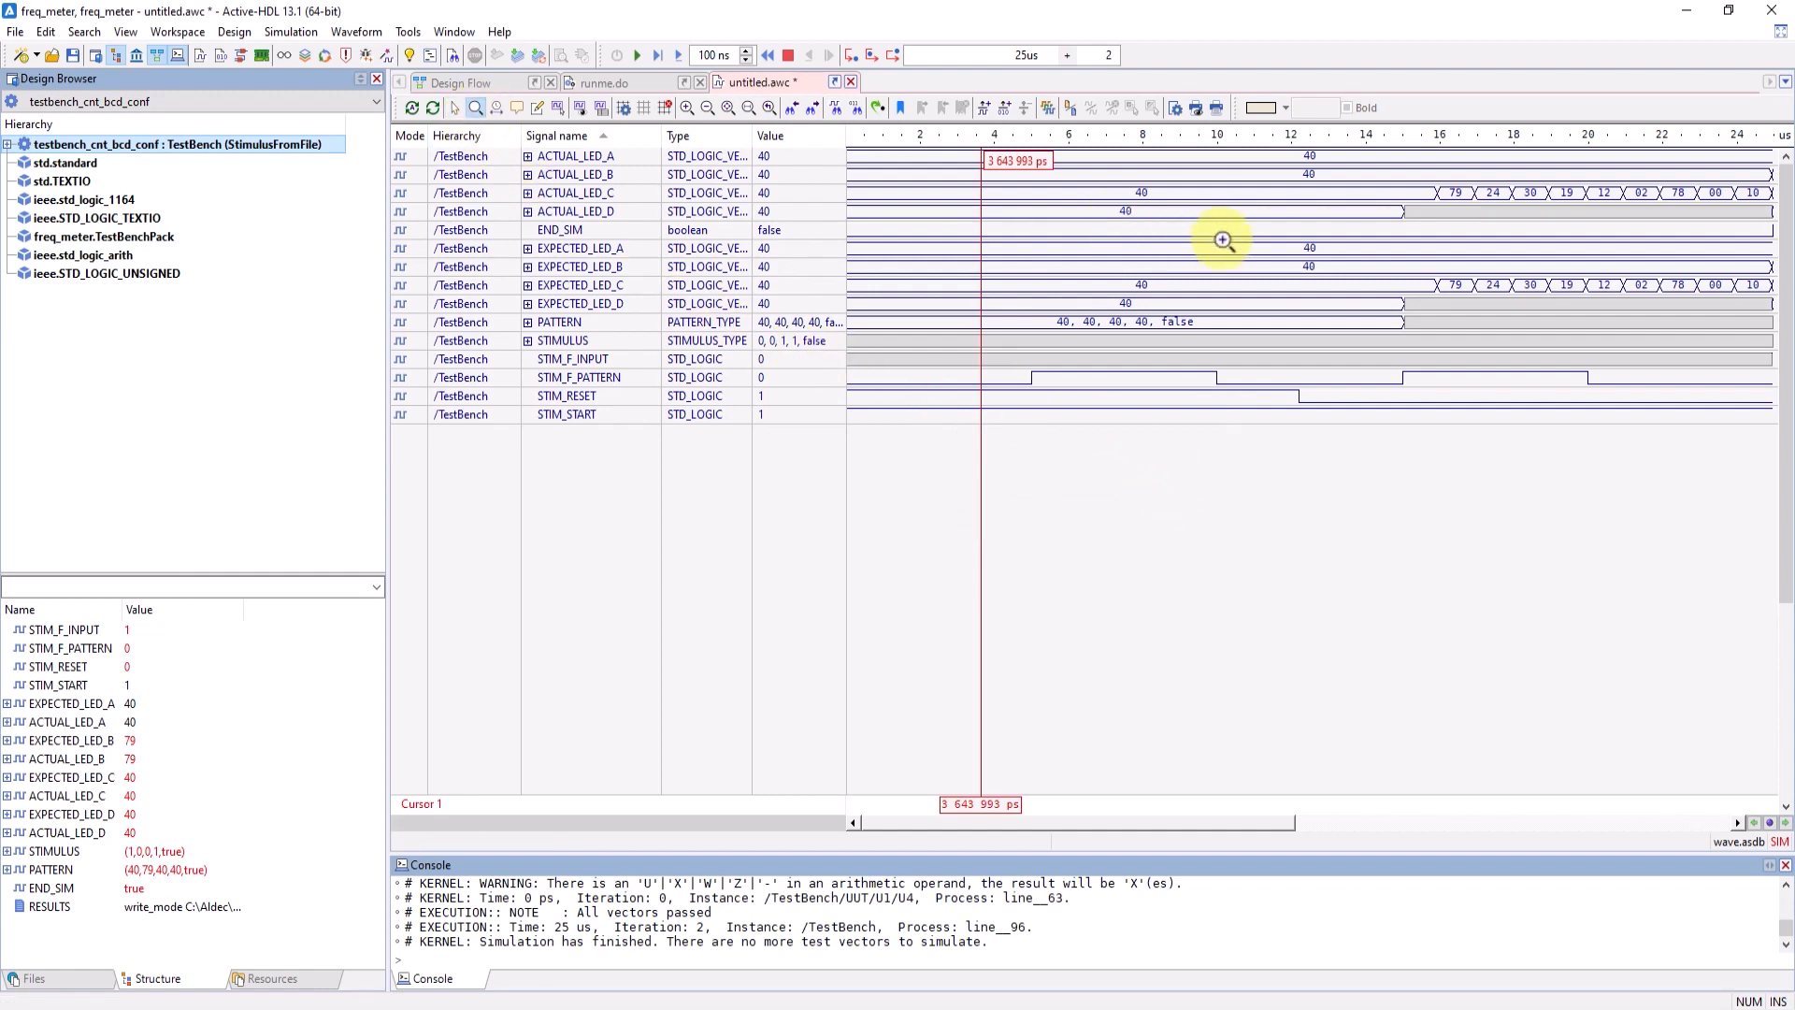
left_click_drag(1394, 182, 1766, 283)
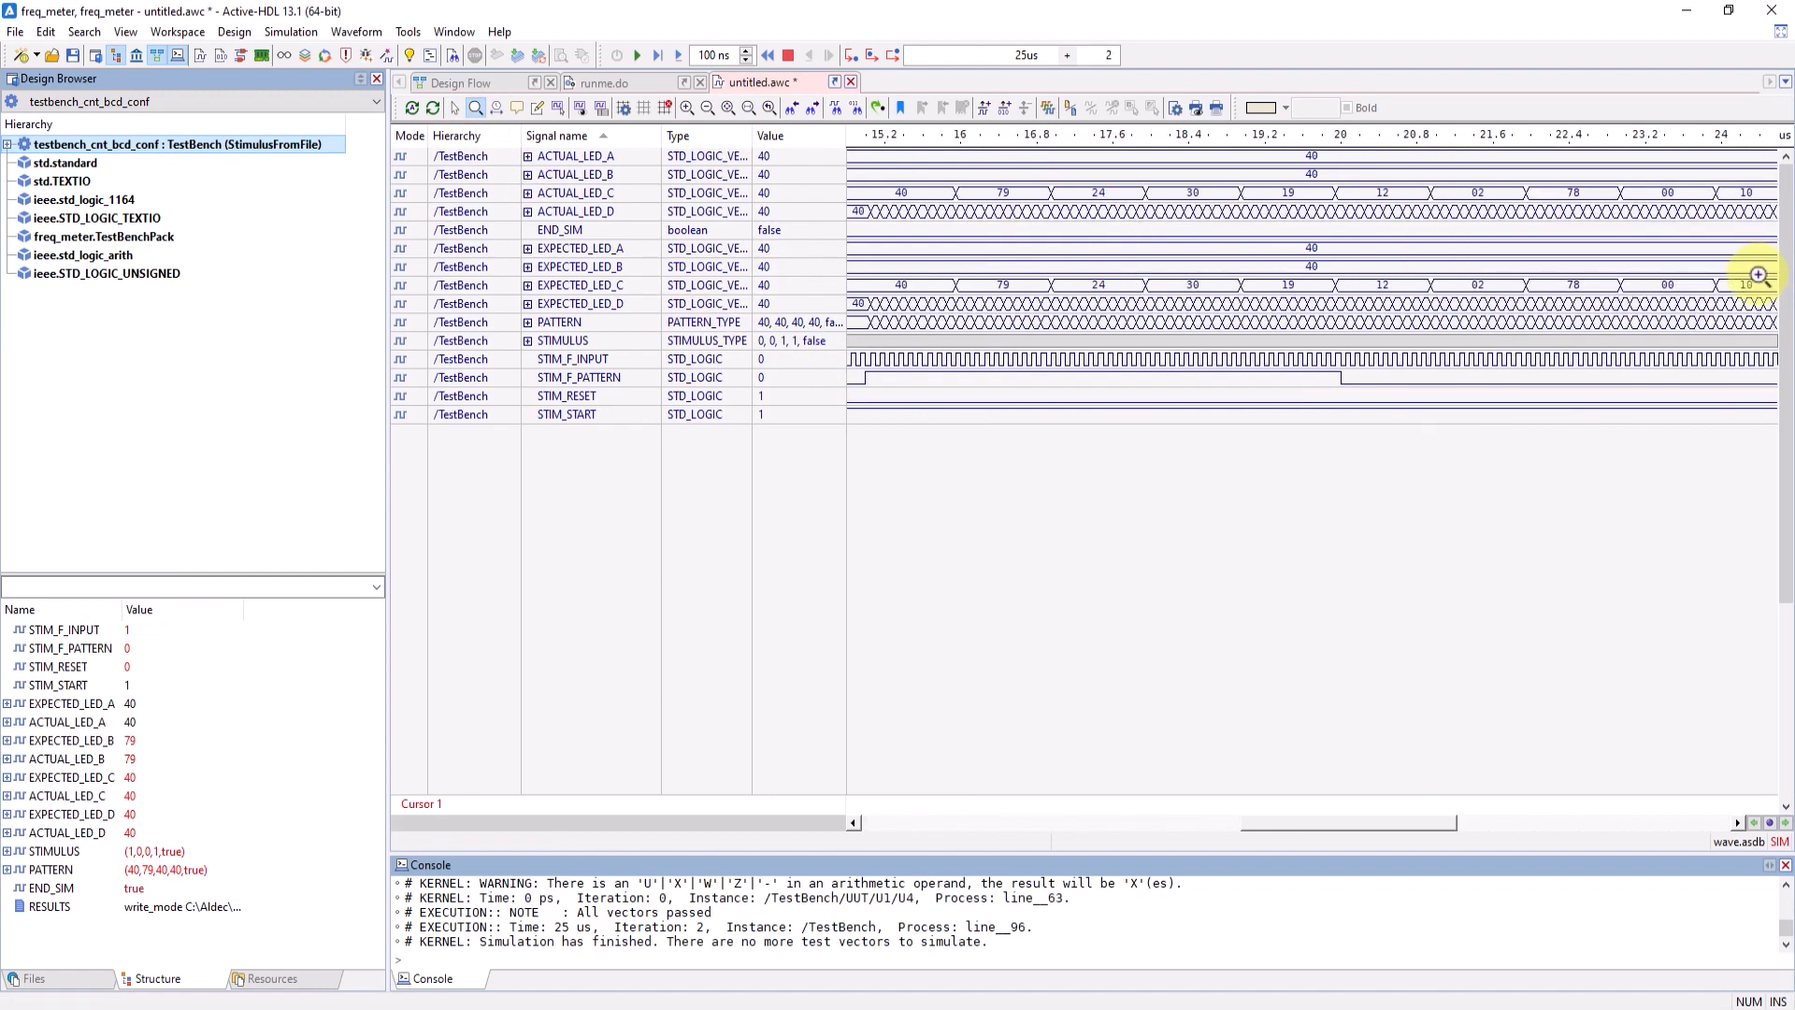
left_click(729, 108)
left_click(453, 110)
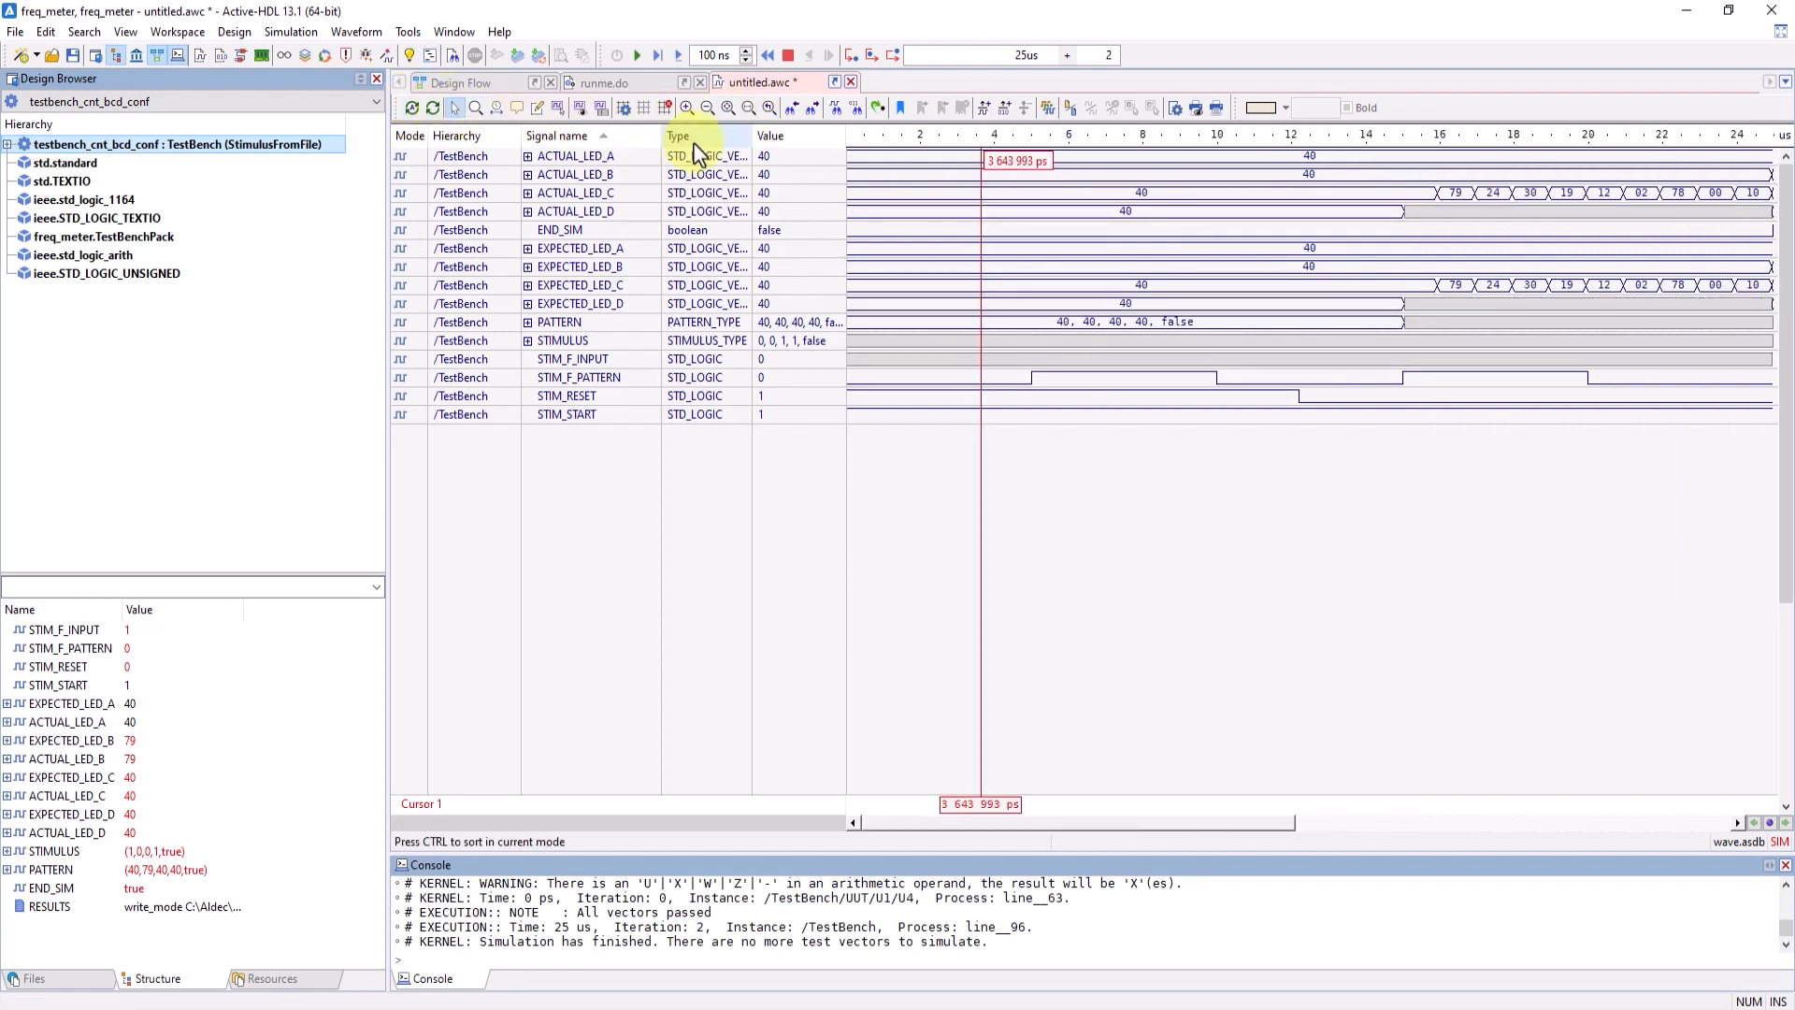
- Display the list view below the waveform and add the signals of testbench_cnt_bcd_conf to it
left_click(1006, 110)
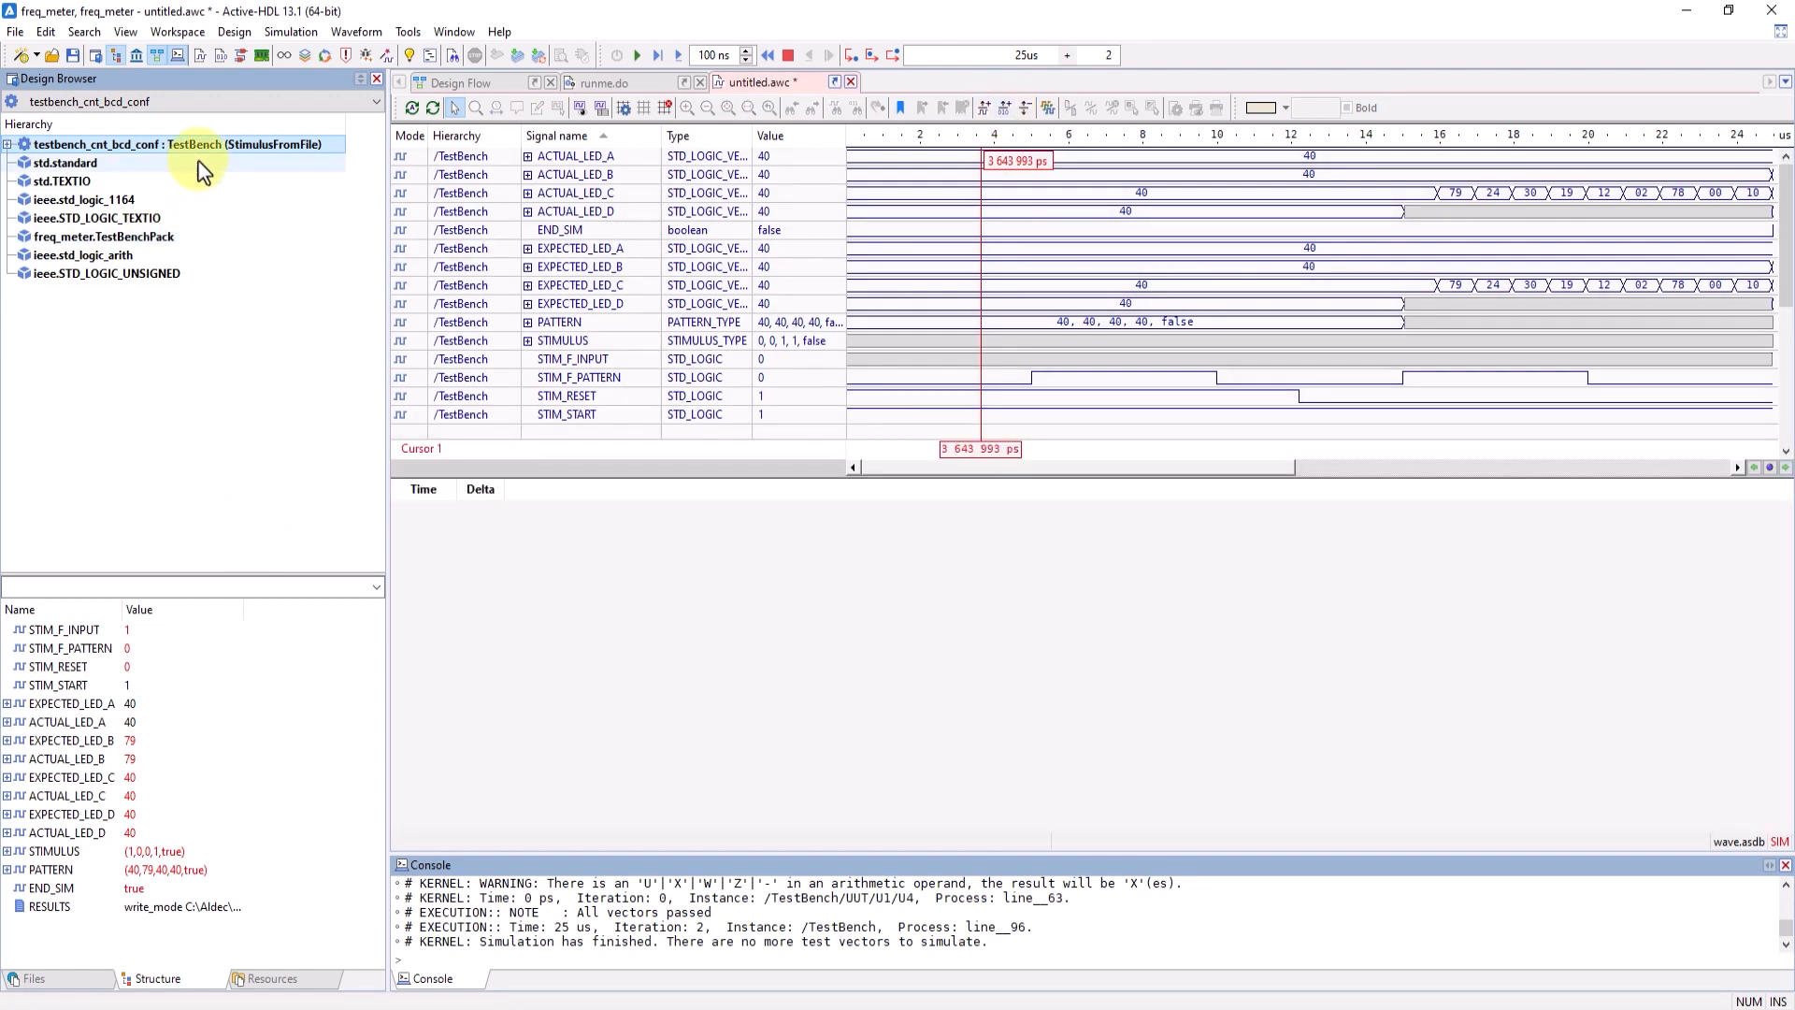
left_click_drag(196, 154, 572, 603)
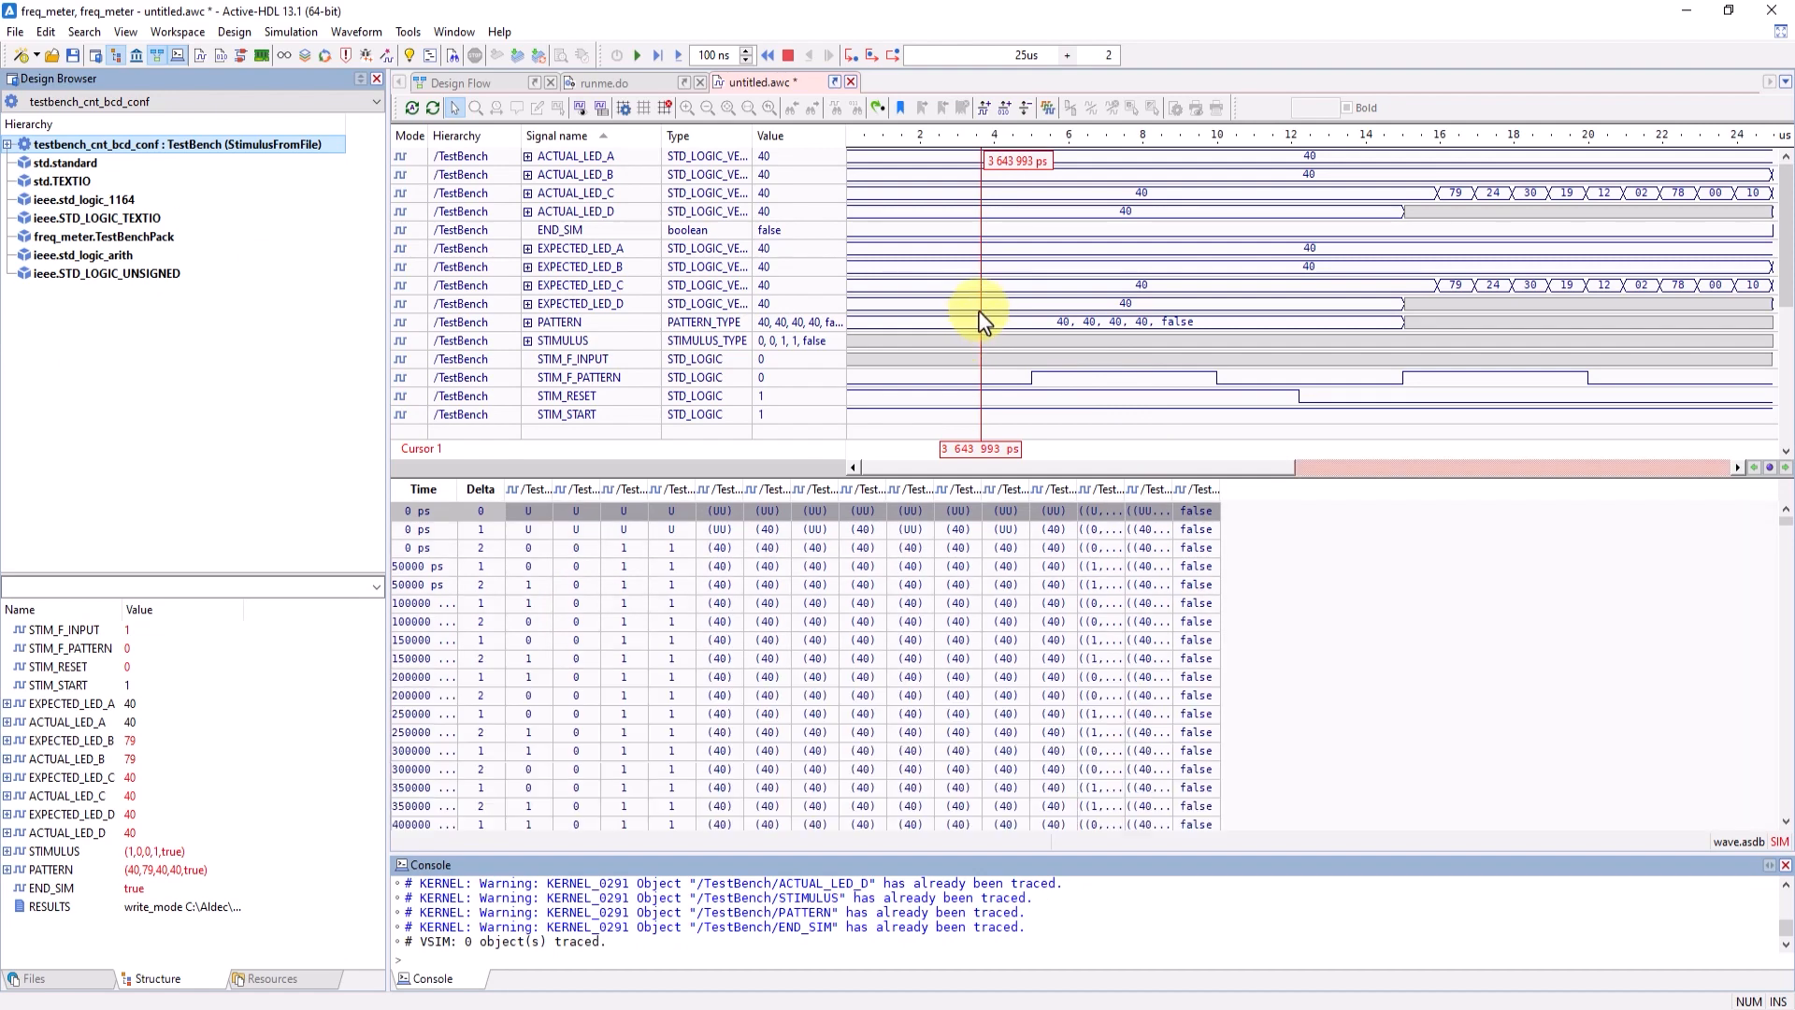
- Move the waveform cursor to about 10.16 us and back to about 0.78 us, comparing the matching list rows
left_click_drag(980, 311, 1222, 388)
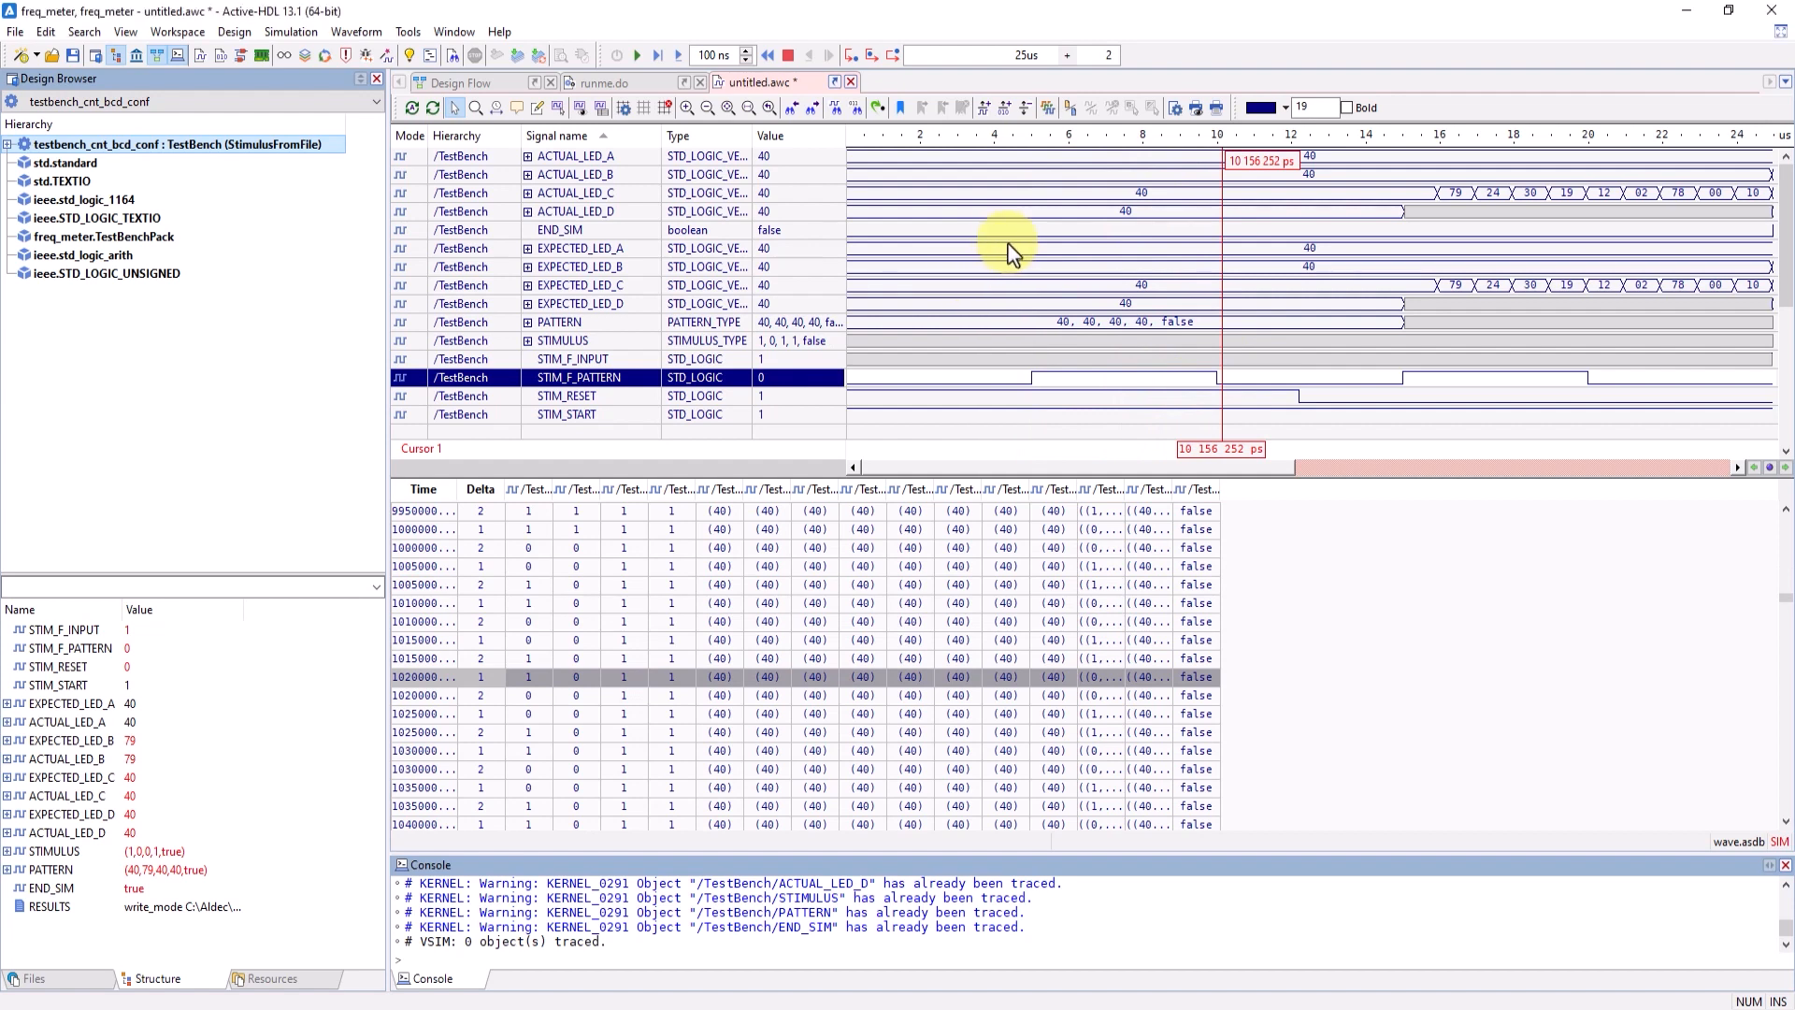
right_click(1000, 279)
left_click(875, 305)
left_click(1329, 558)
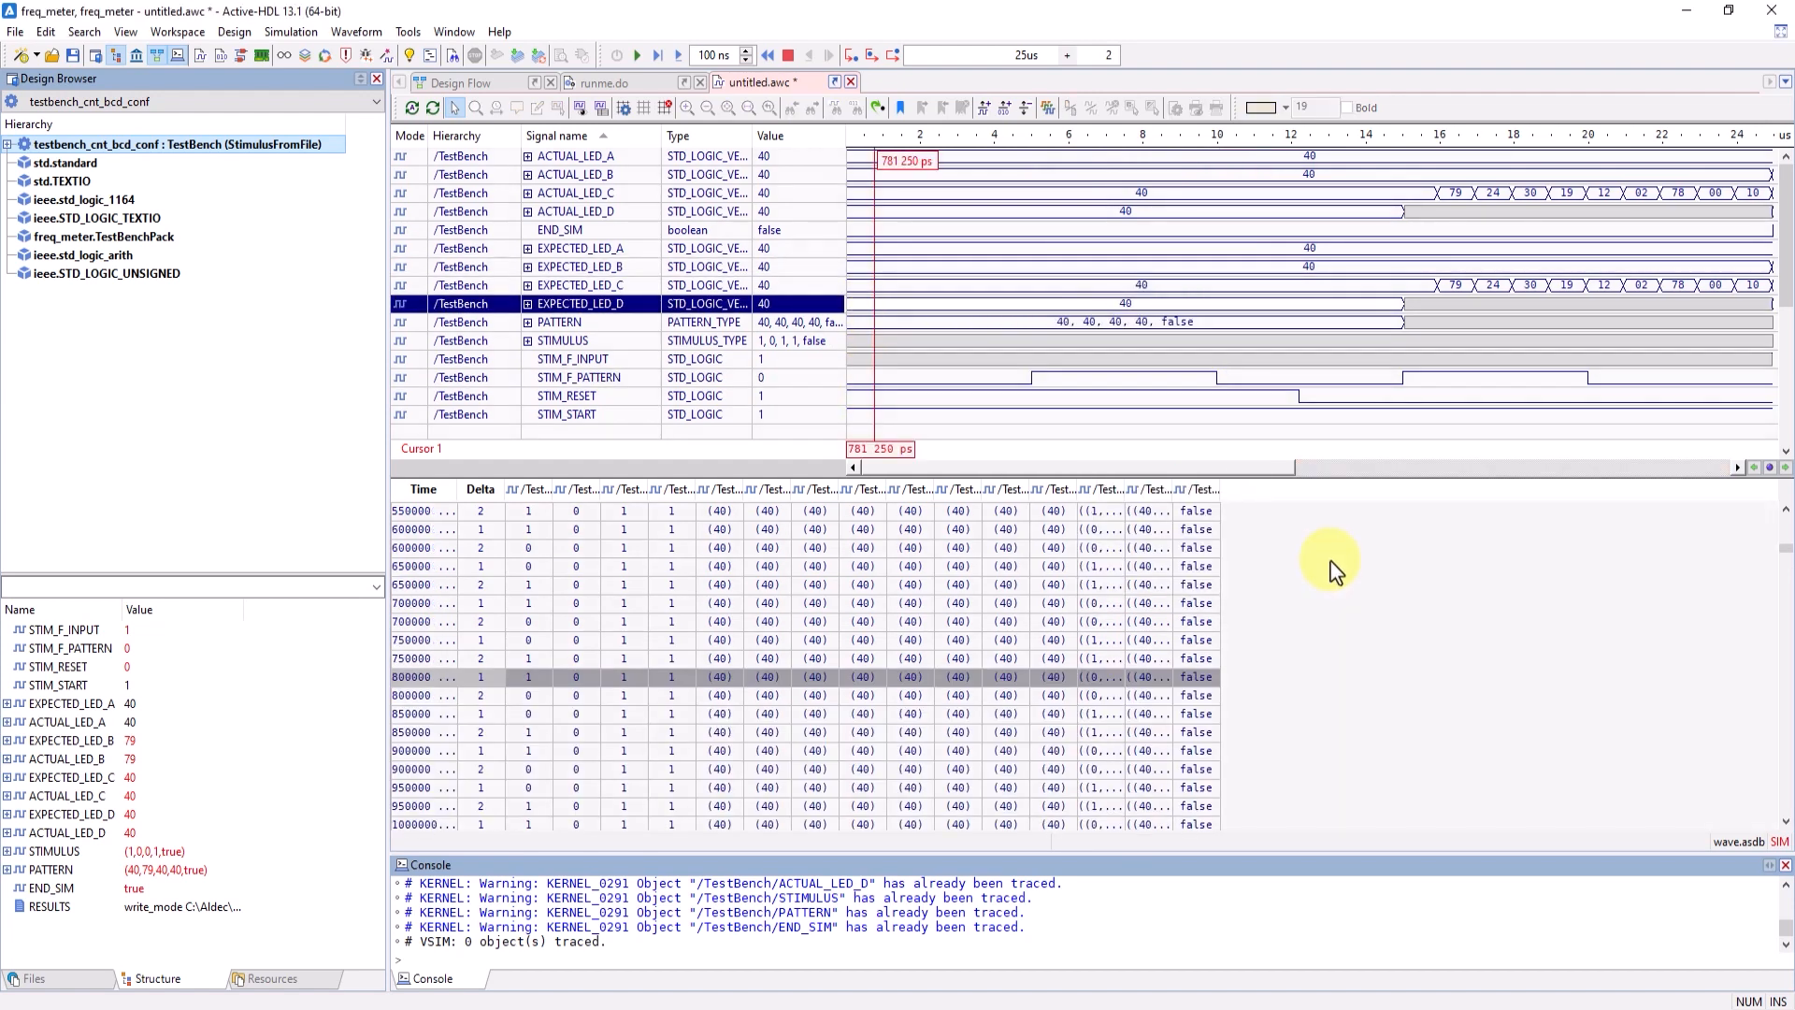
- Close the list view and add two cursors to the waveform at about 3.02 us and 7.74 us
left_click(1026, 110)
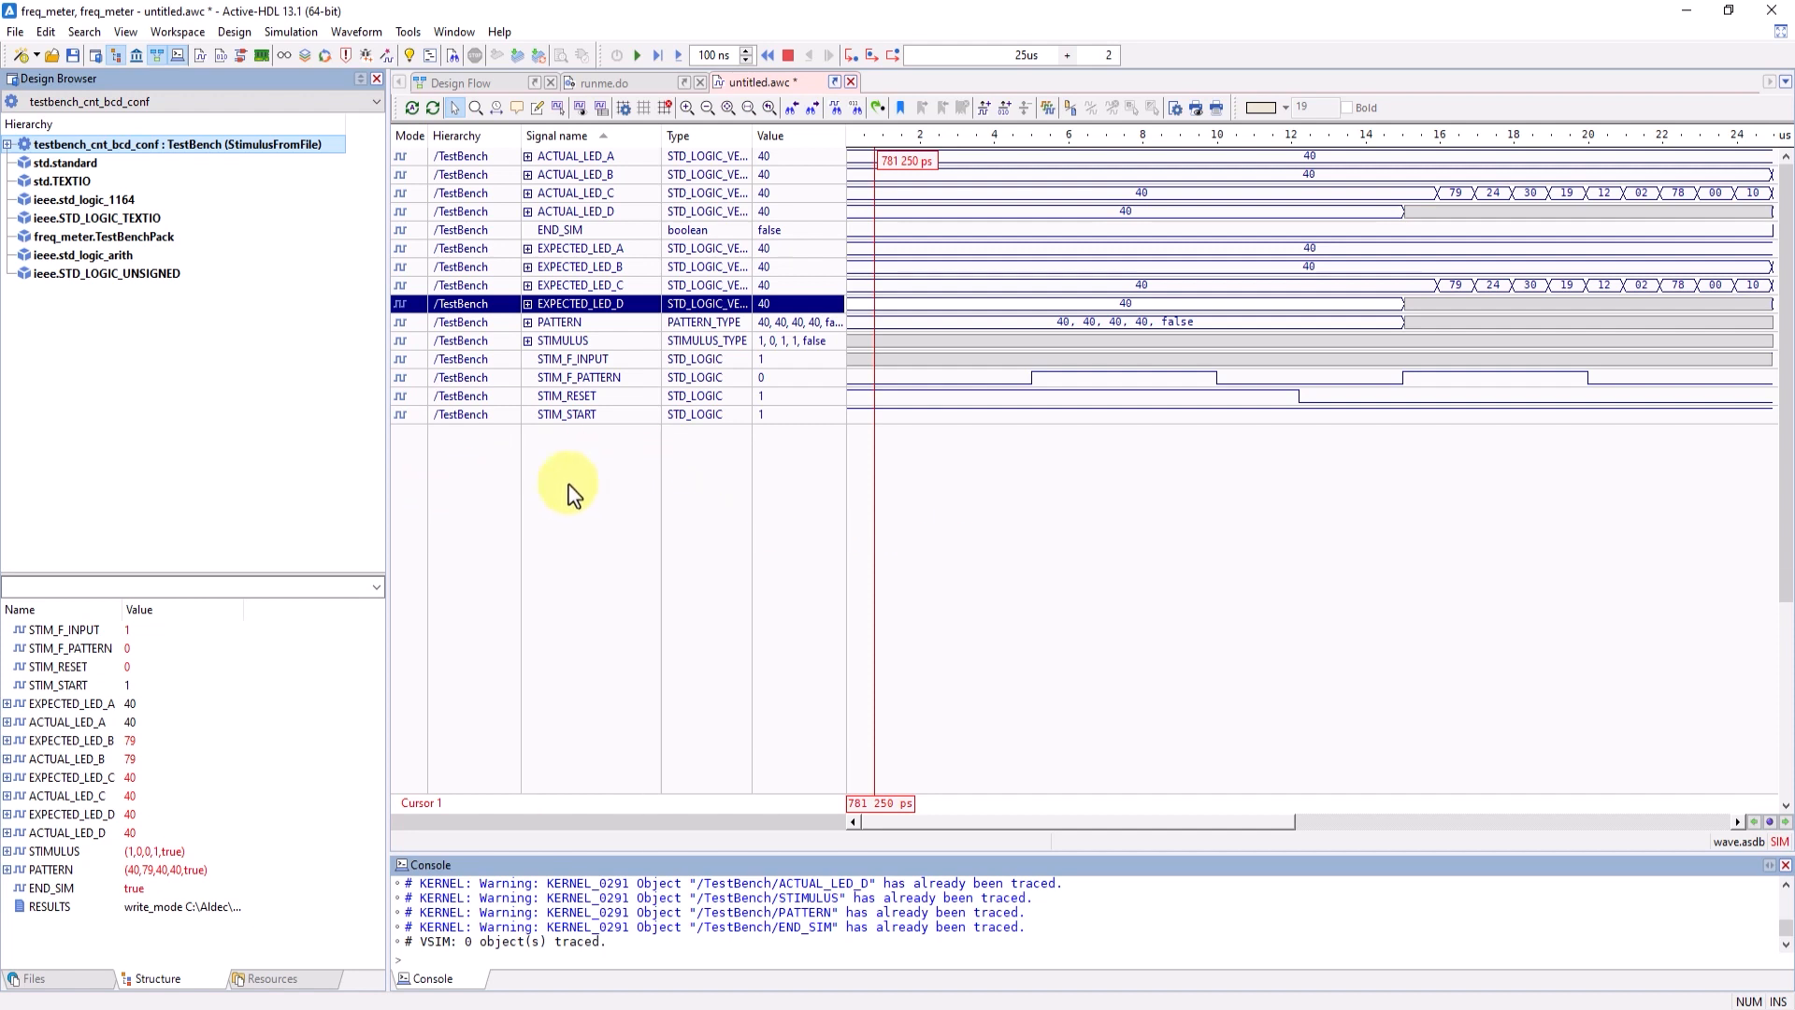
right_click(958, 480)
left_click(993, 492)
right_click(1146, 511)
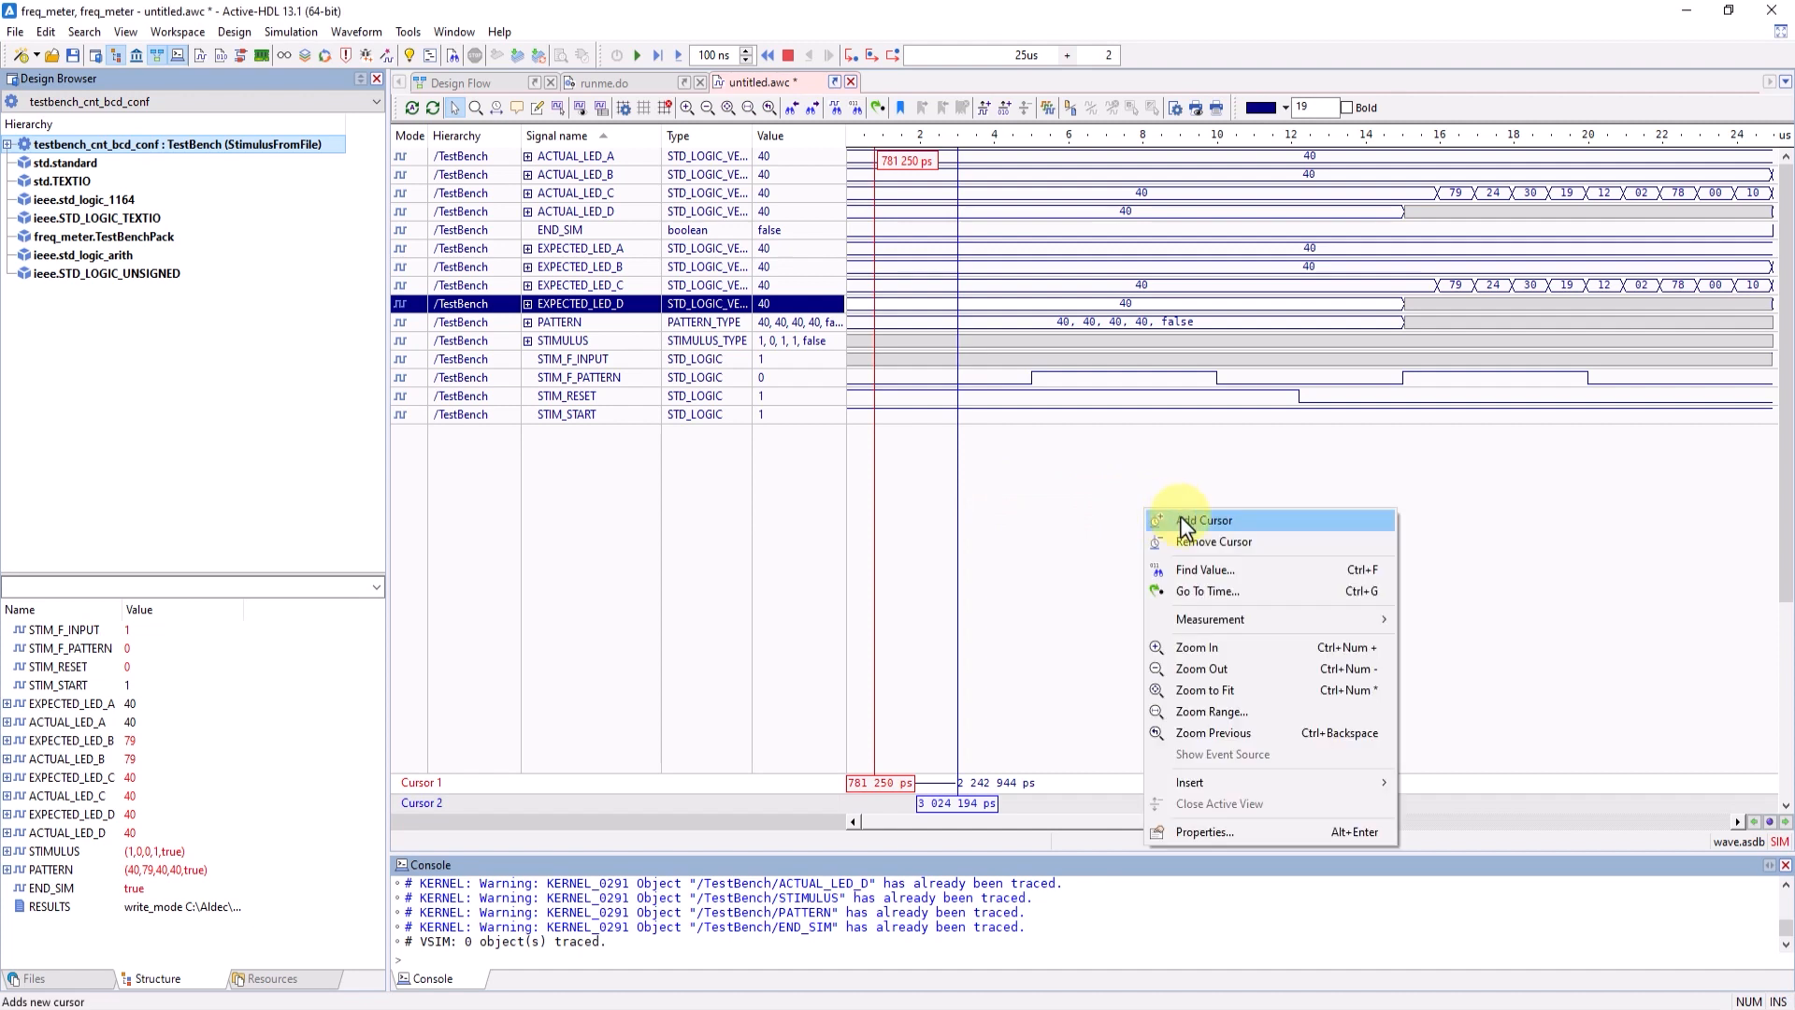
left_click(1186, 520)
- Move Cursor 1 to about 4.49 us and lock it
left_click(1013, 762)
right_click(1016, 767)
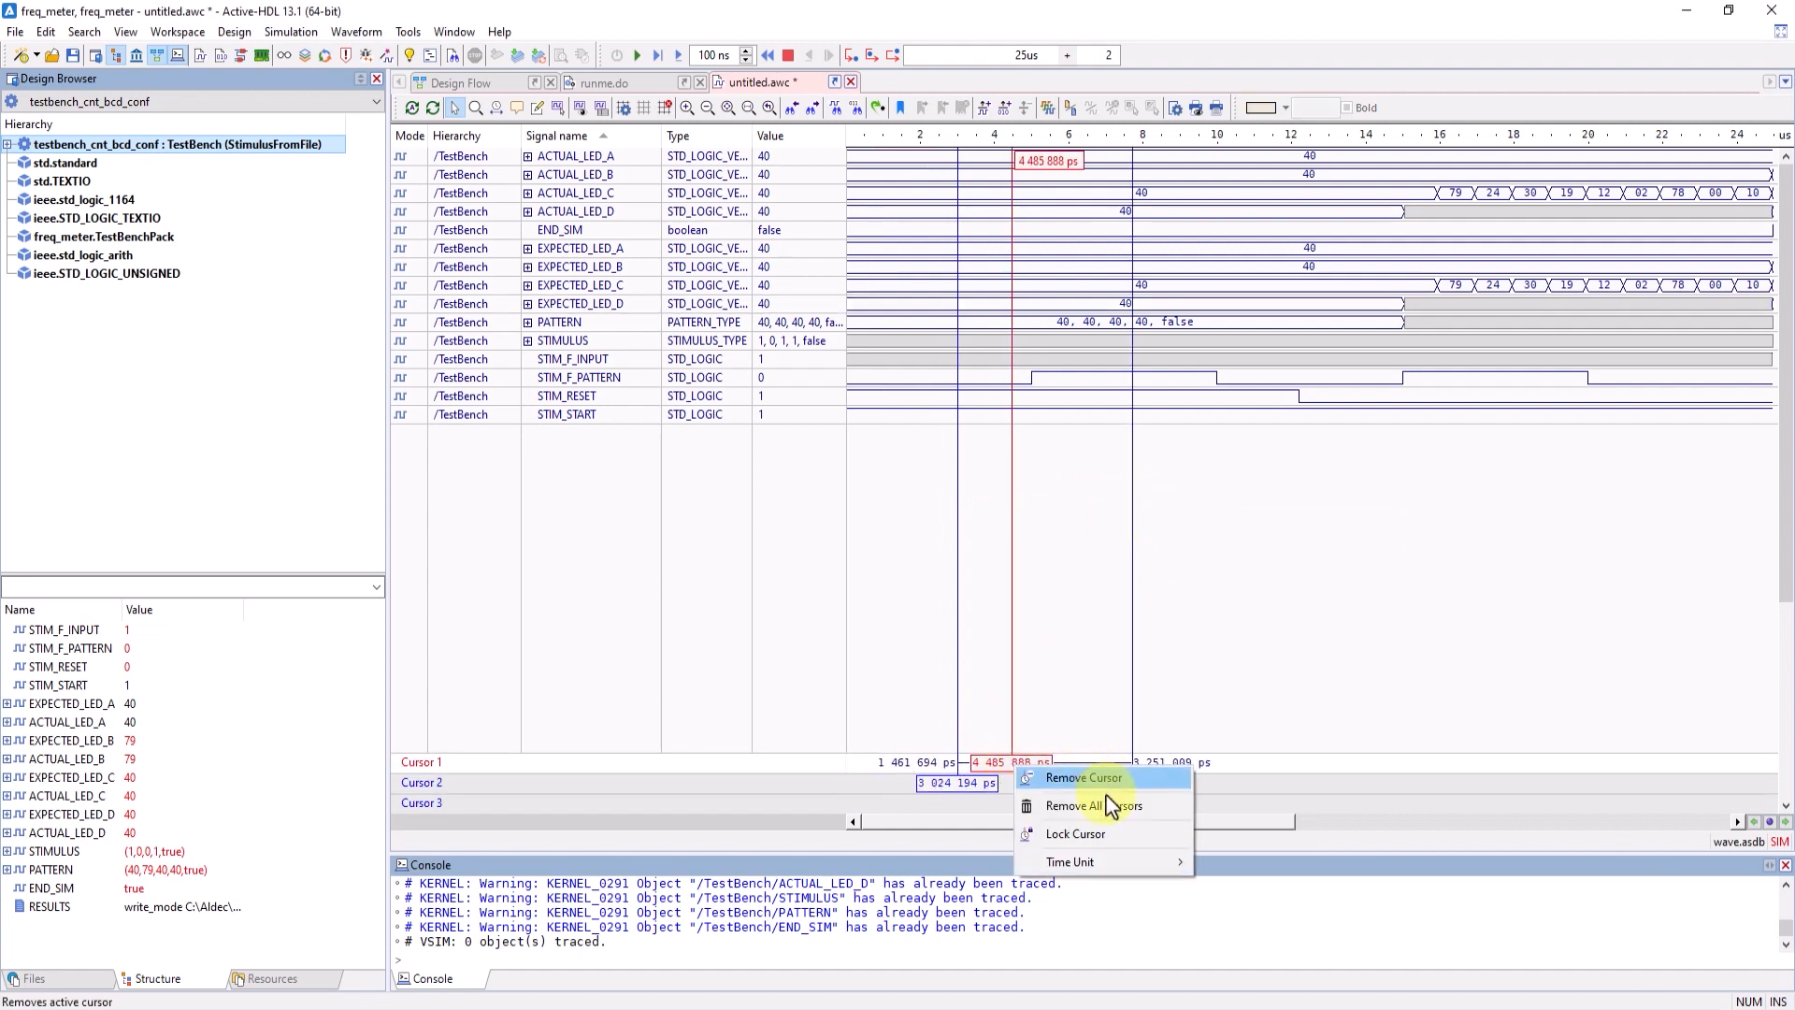
left_click(1087, 833)
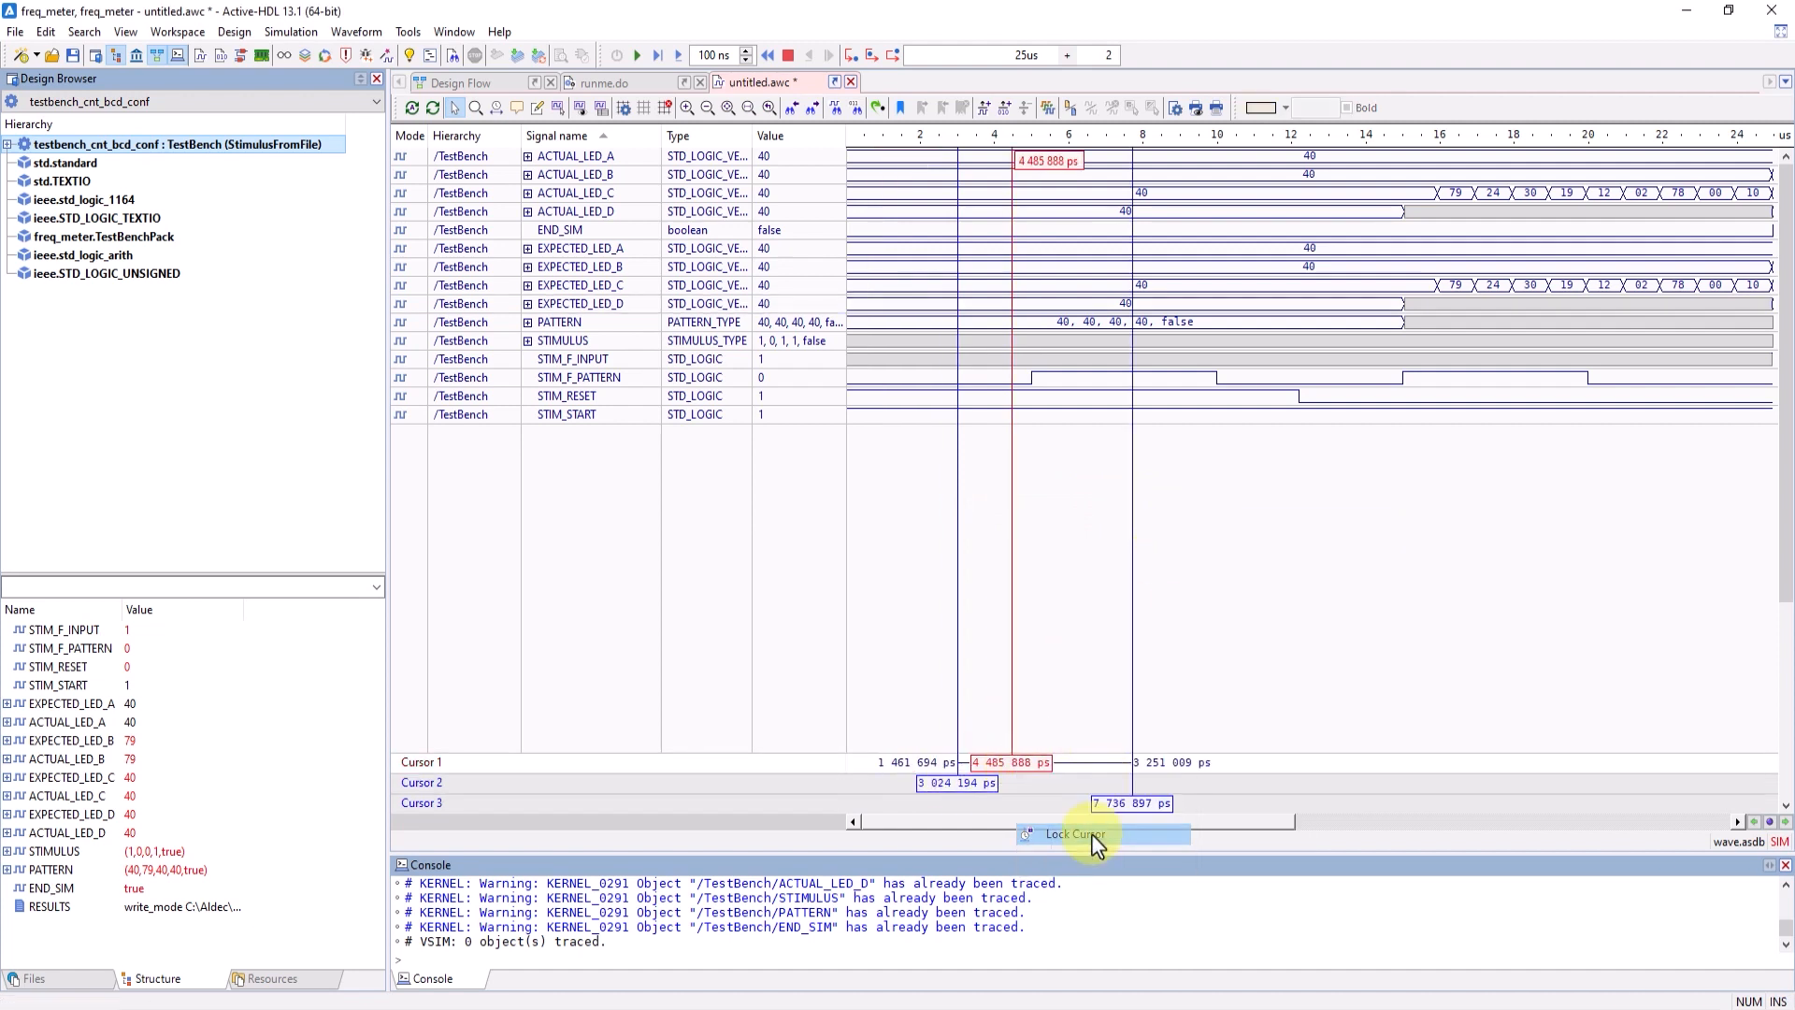
- Move Cursor 3 to 10 us and Cursor 2 to about 8.62 us in the waveform
left_click(957, 642)
left_click_drag(1144, 609, 1217, 565)
left_click_drag(956, 549, 1404, 387)
left_click(1167, 560)
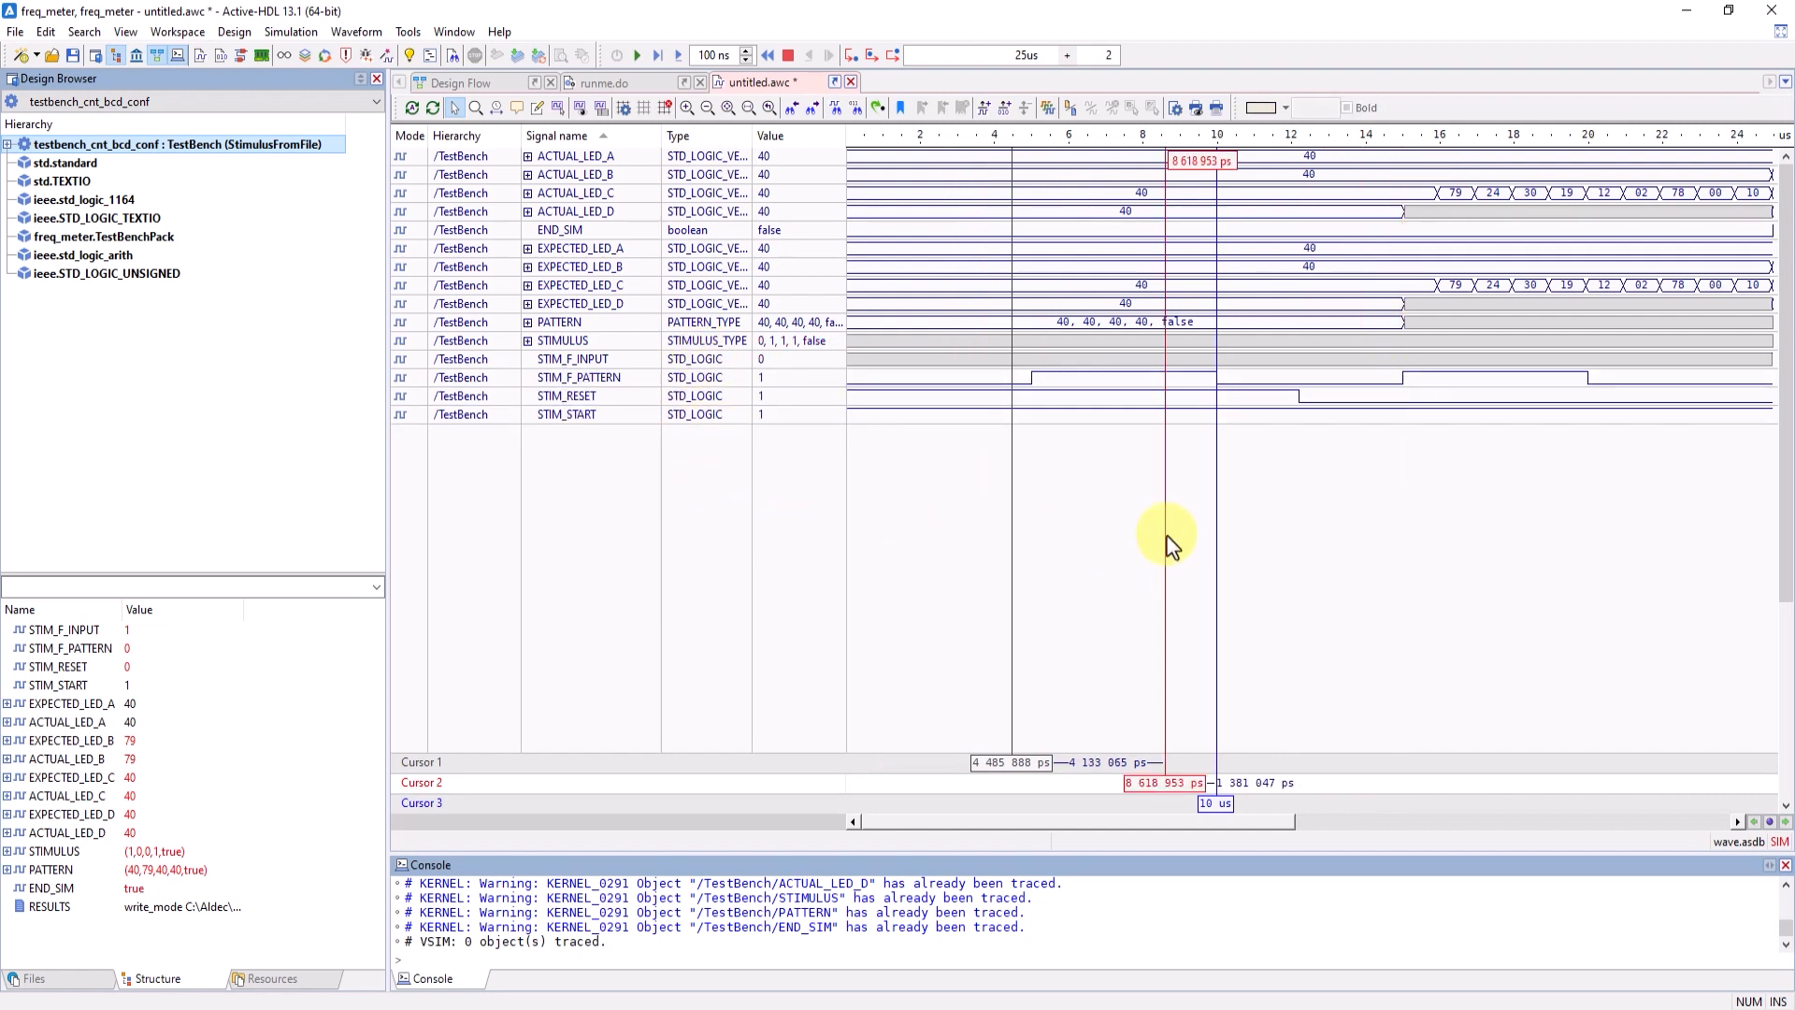
- Measure the duration of value 79 on EXPECTED_LED_C and the time from ACTUAL_LED_C at about 17 us to EXPECTED_LED_C at about 20 us
left_click(501, 110)
left_click_drag(1438, 285, 1475, 286)
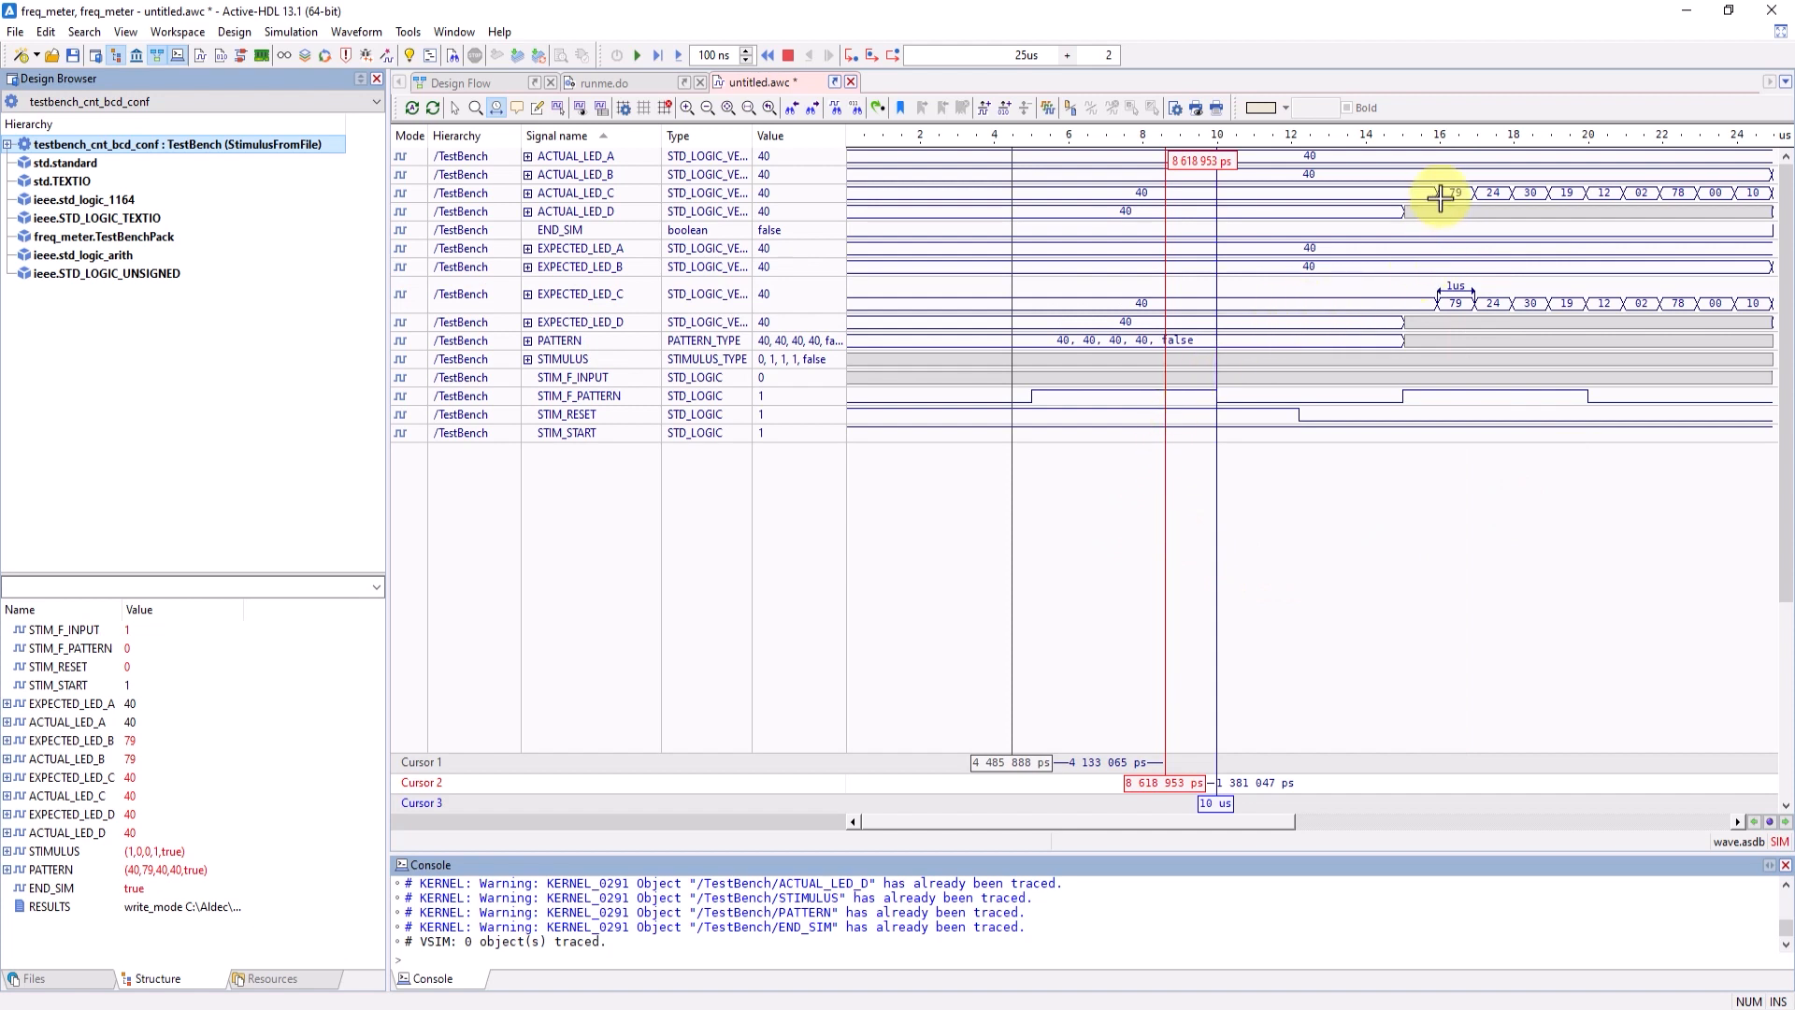
left_click_drag(1484, 198, 1585, 299)
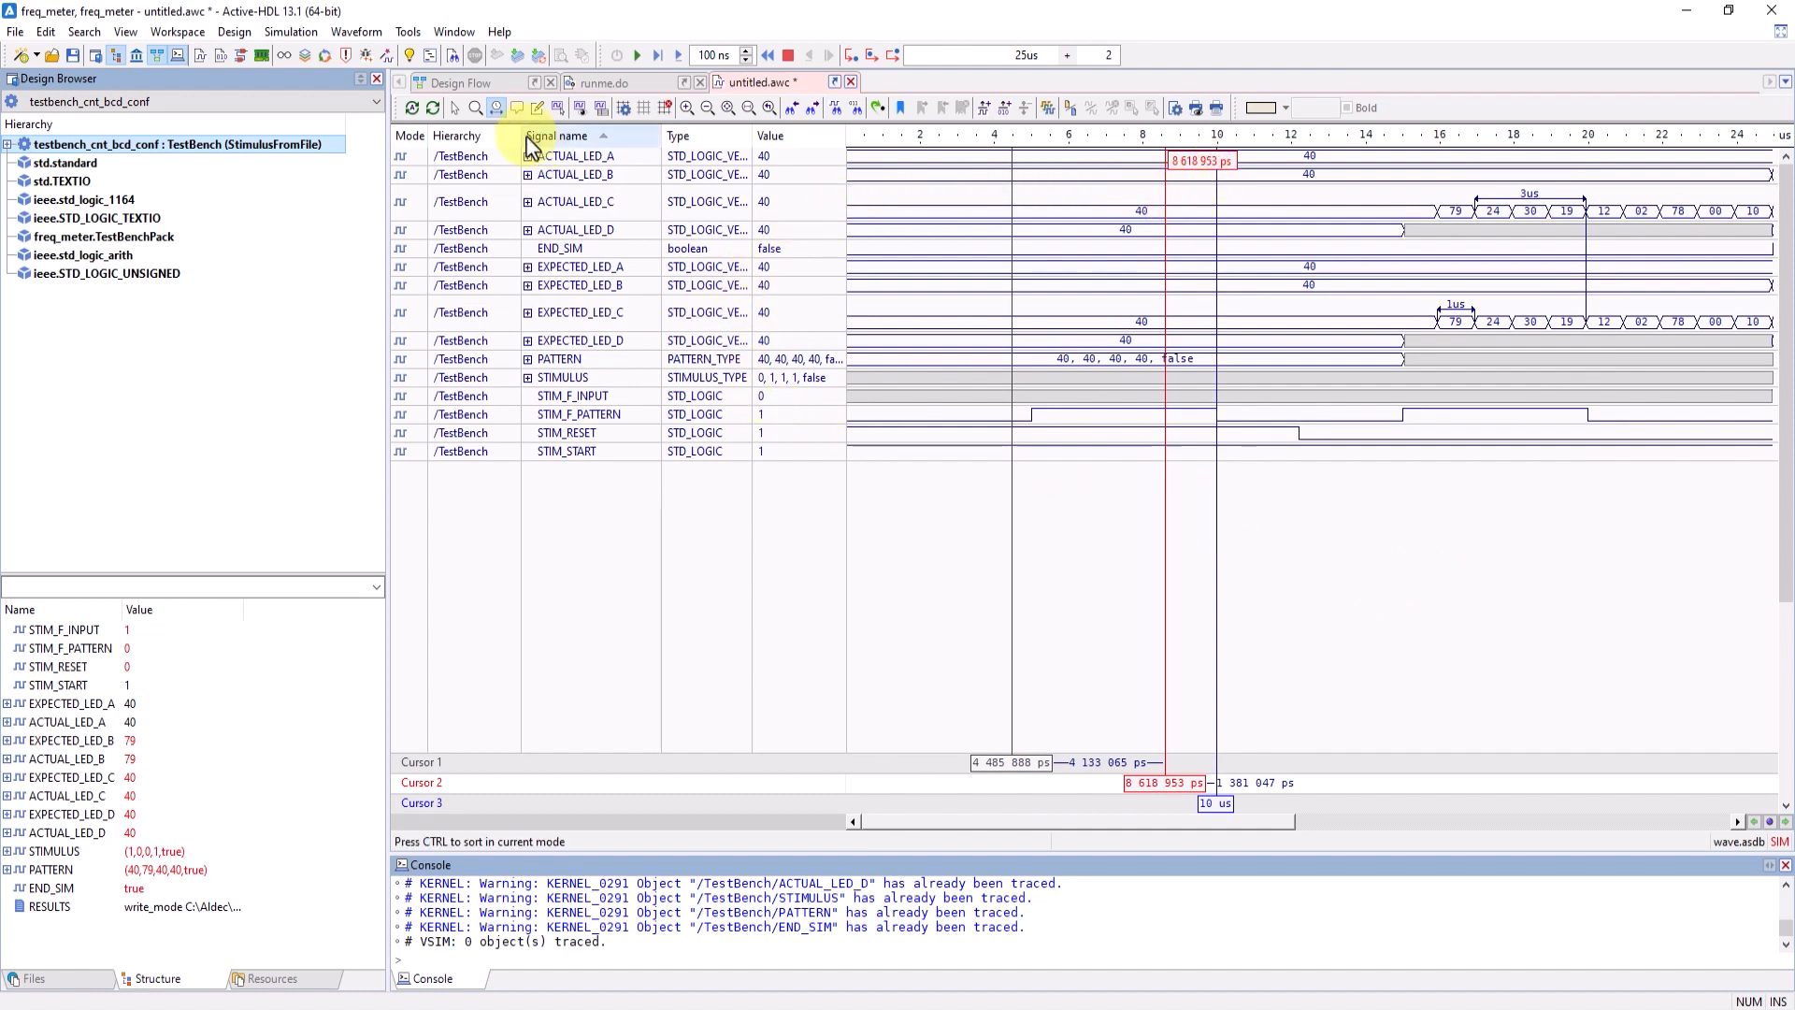
- Return to selection mode, move Cursor 2 to about 11.87 us and bookmark that position
left_click(455, 107)
left_click_drag(1165, 215, 1289, 157)
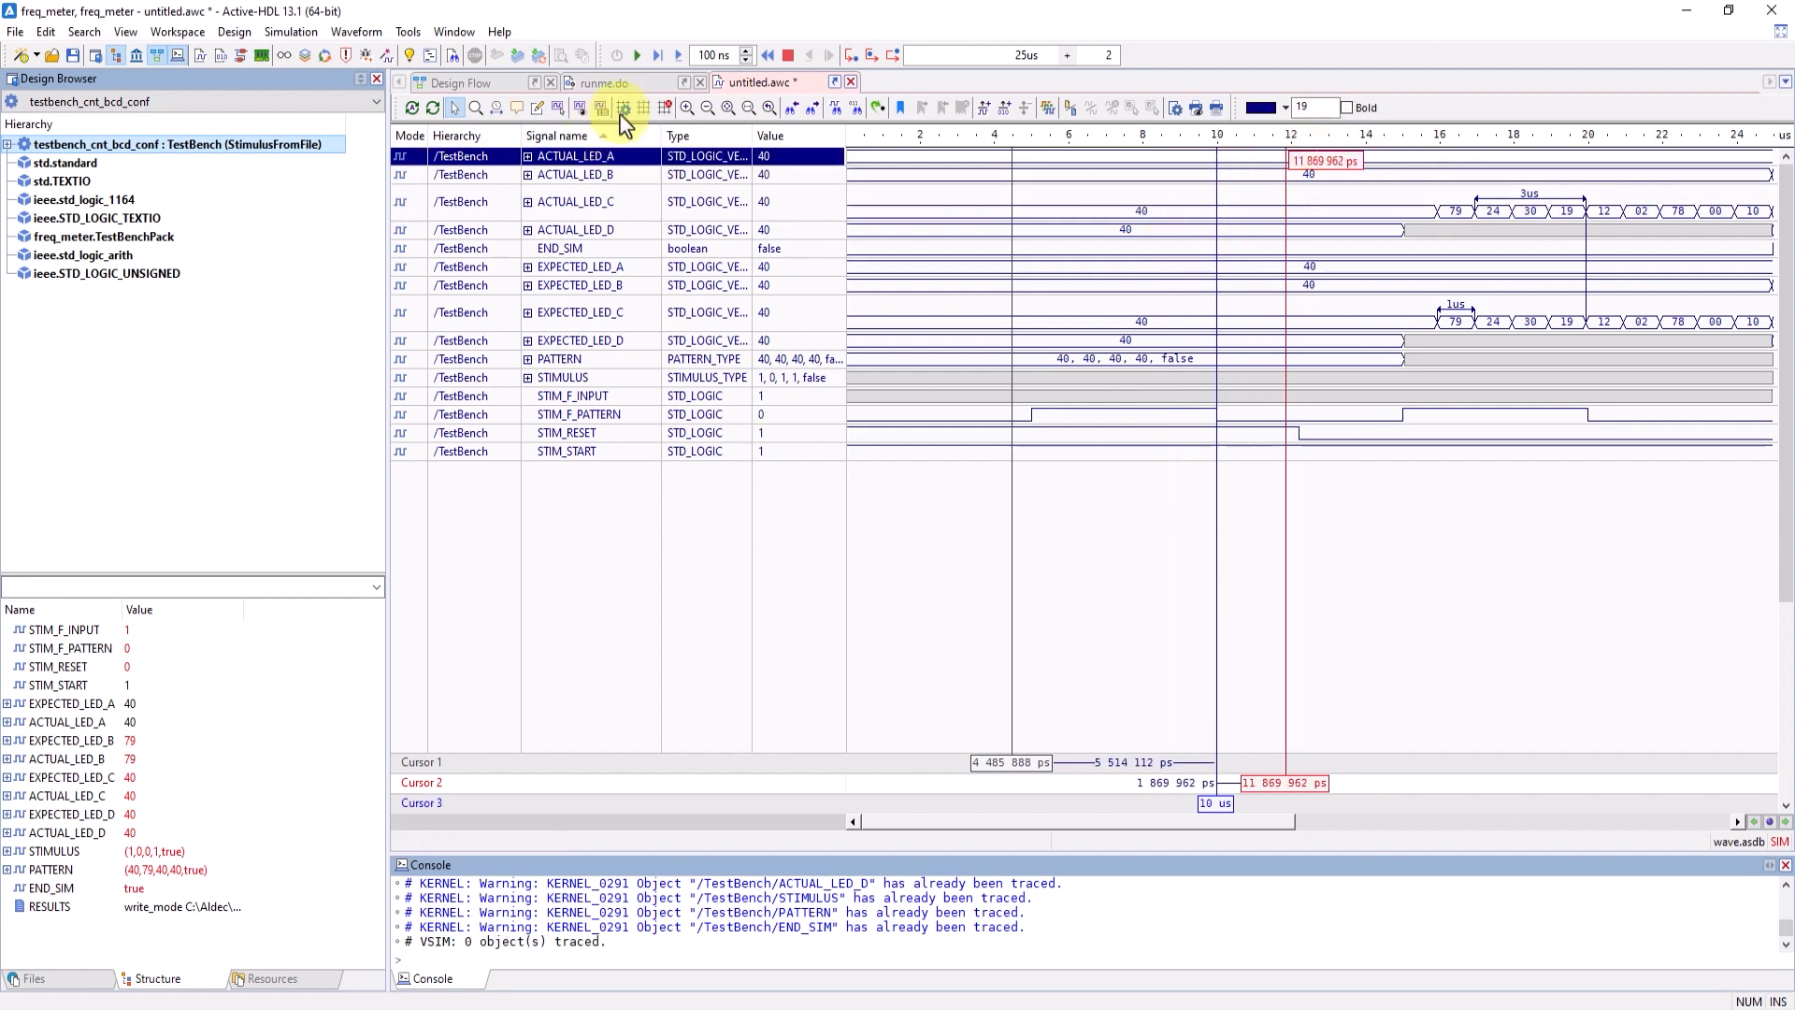
left_click(901, 108)
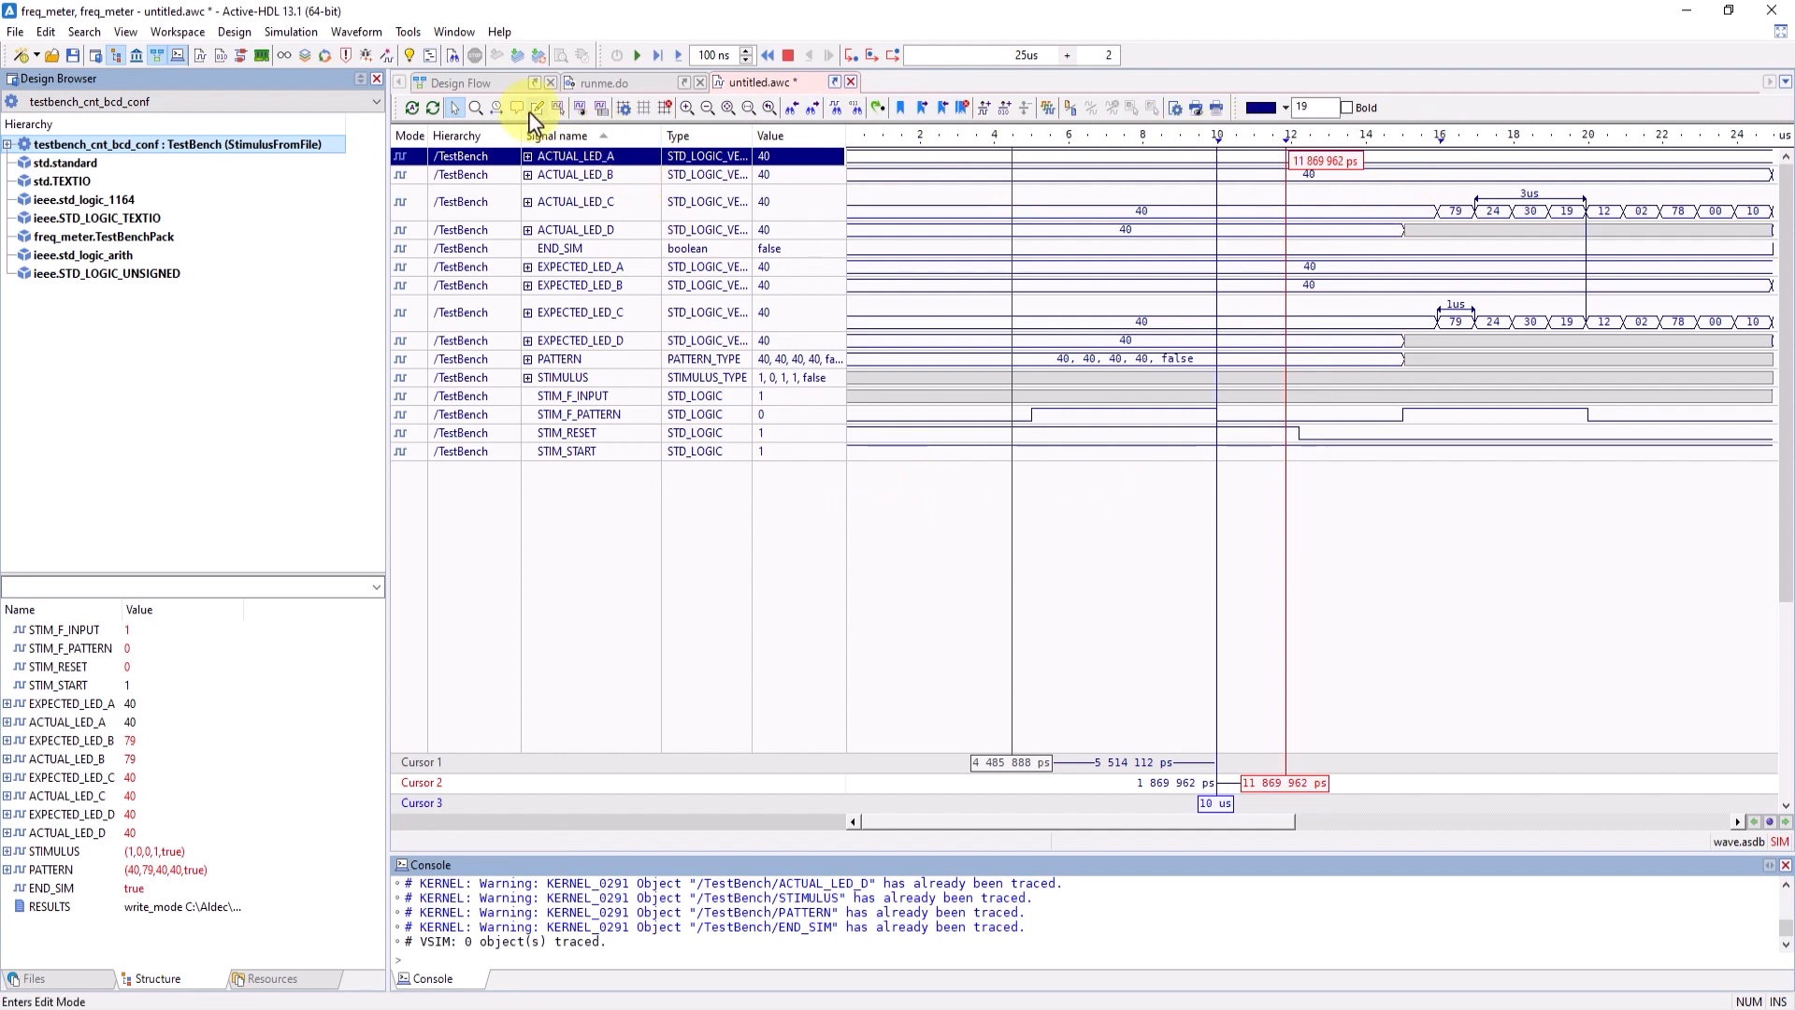
- Mark export areas from about 9.55 to 14.34 us (lines 5 to 9) and 15.75 to 20.99 us (lines 3 to 8), and list them
left_click(558, 107)
left_click_drag(1201, 242, 1378, 351)
left_click_drag(1430, 186, 1625, 330)
left_click(601, 107)
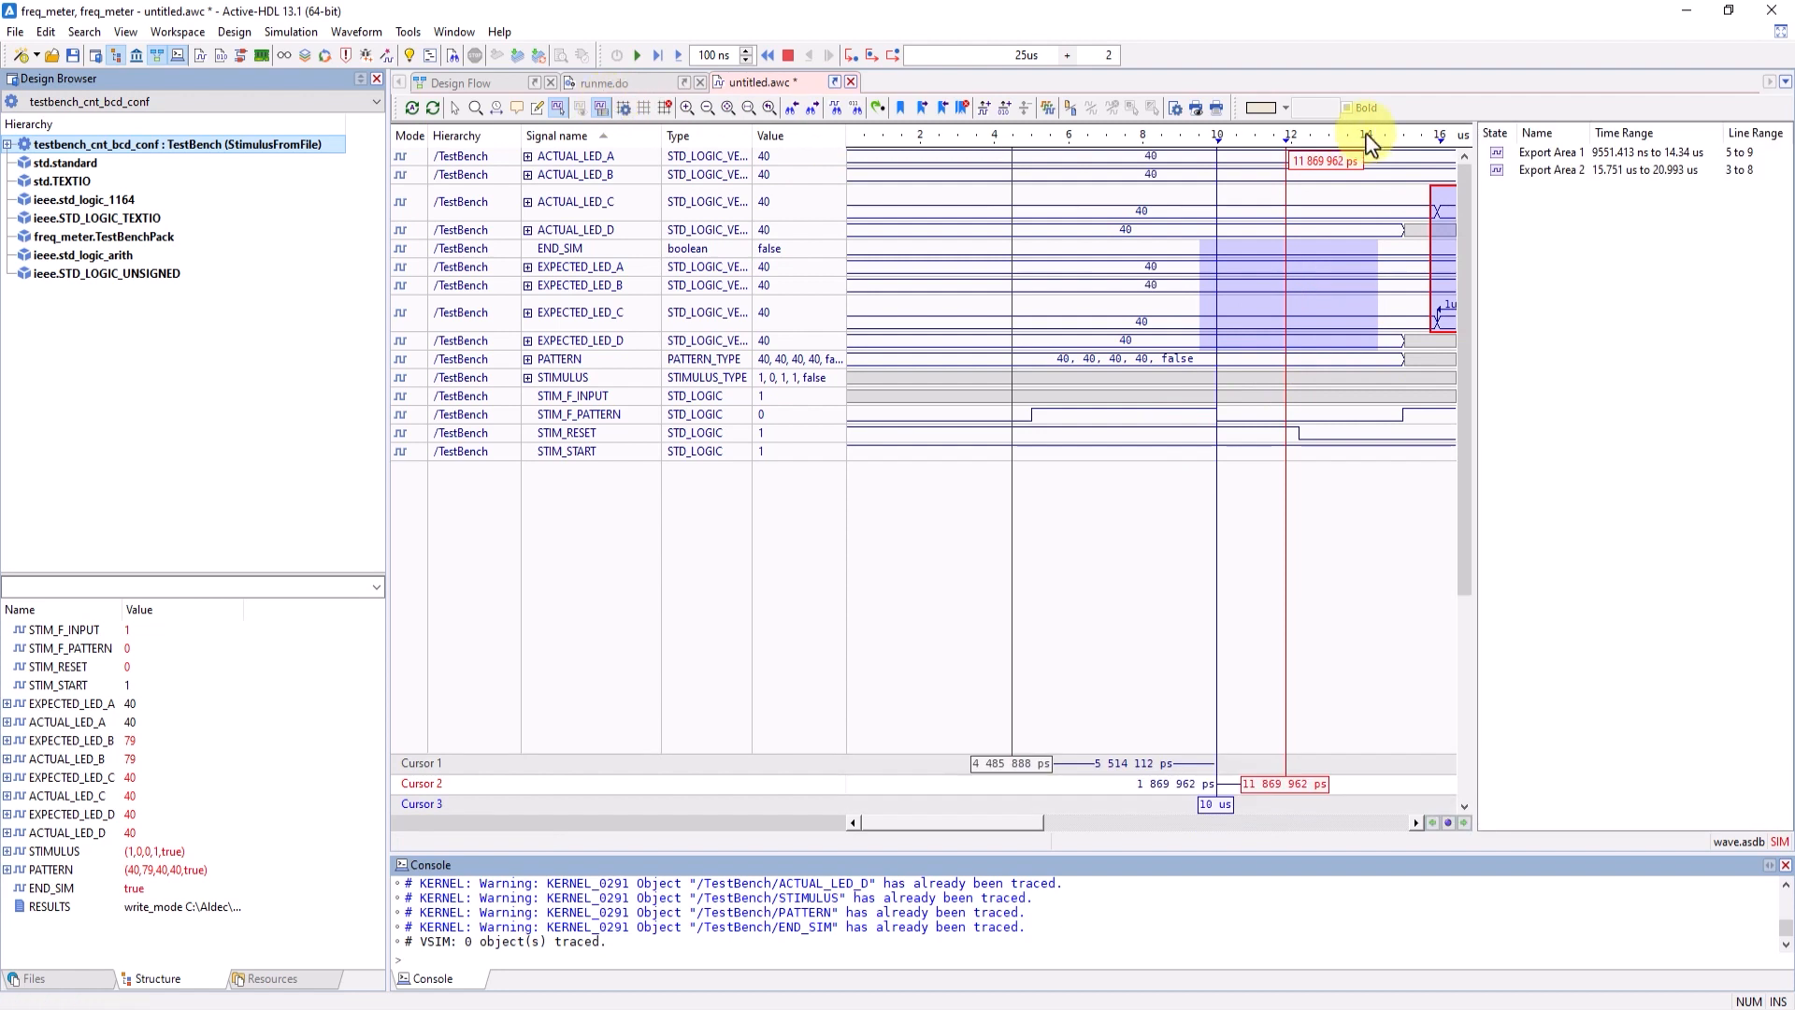
- Zoom to each of the two export areas in turn, then hide their list and return to the full waveform in selection mode
left_click(1557, 172)
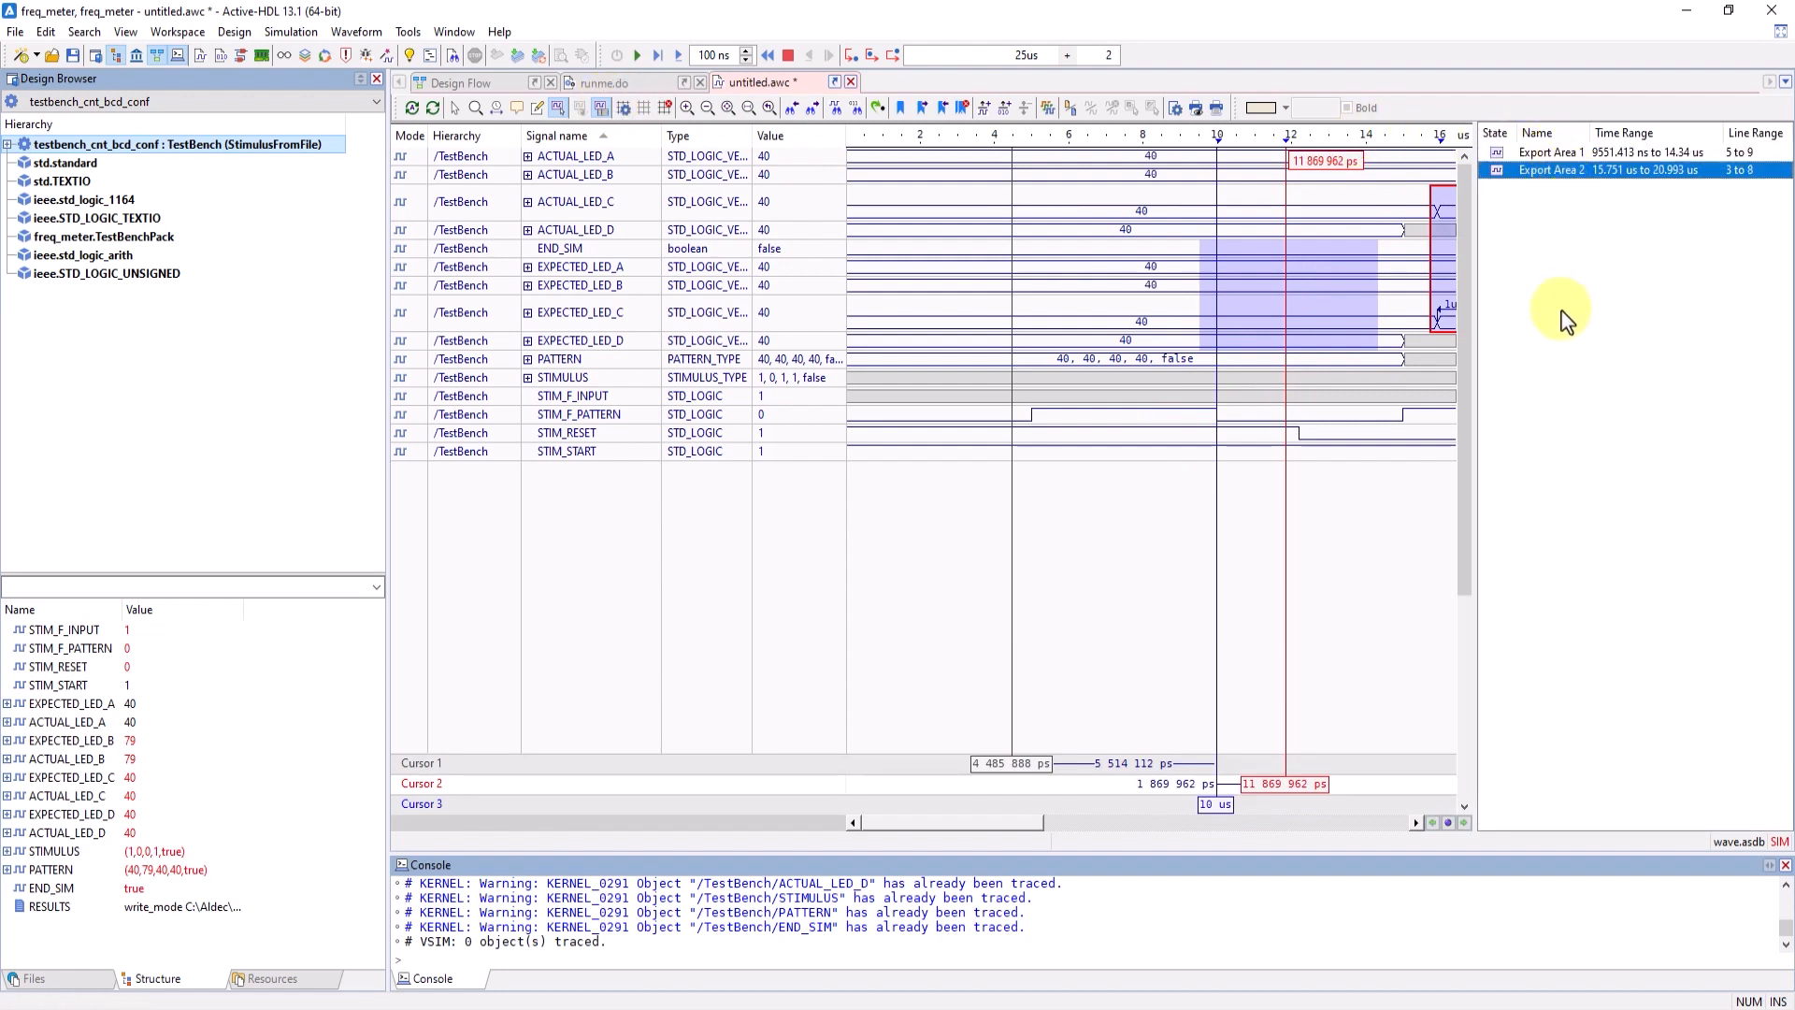
double_click(1540, 155)
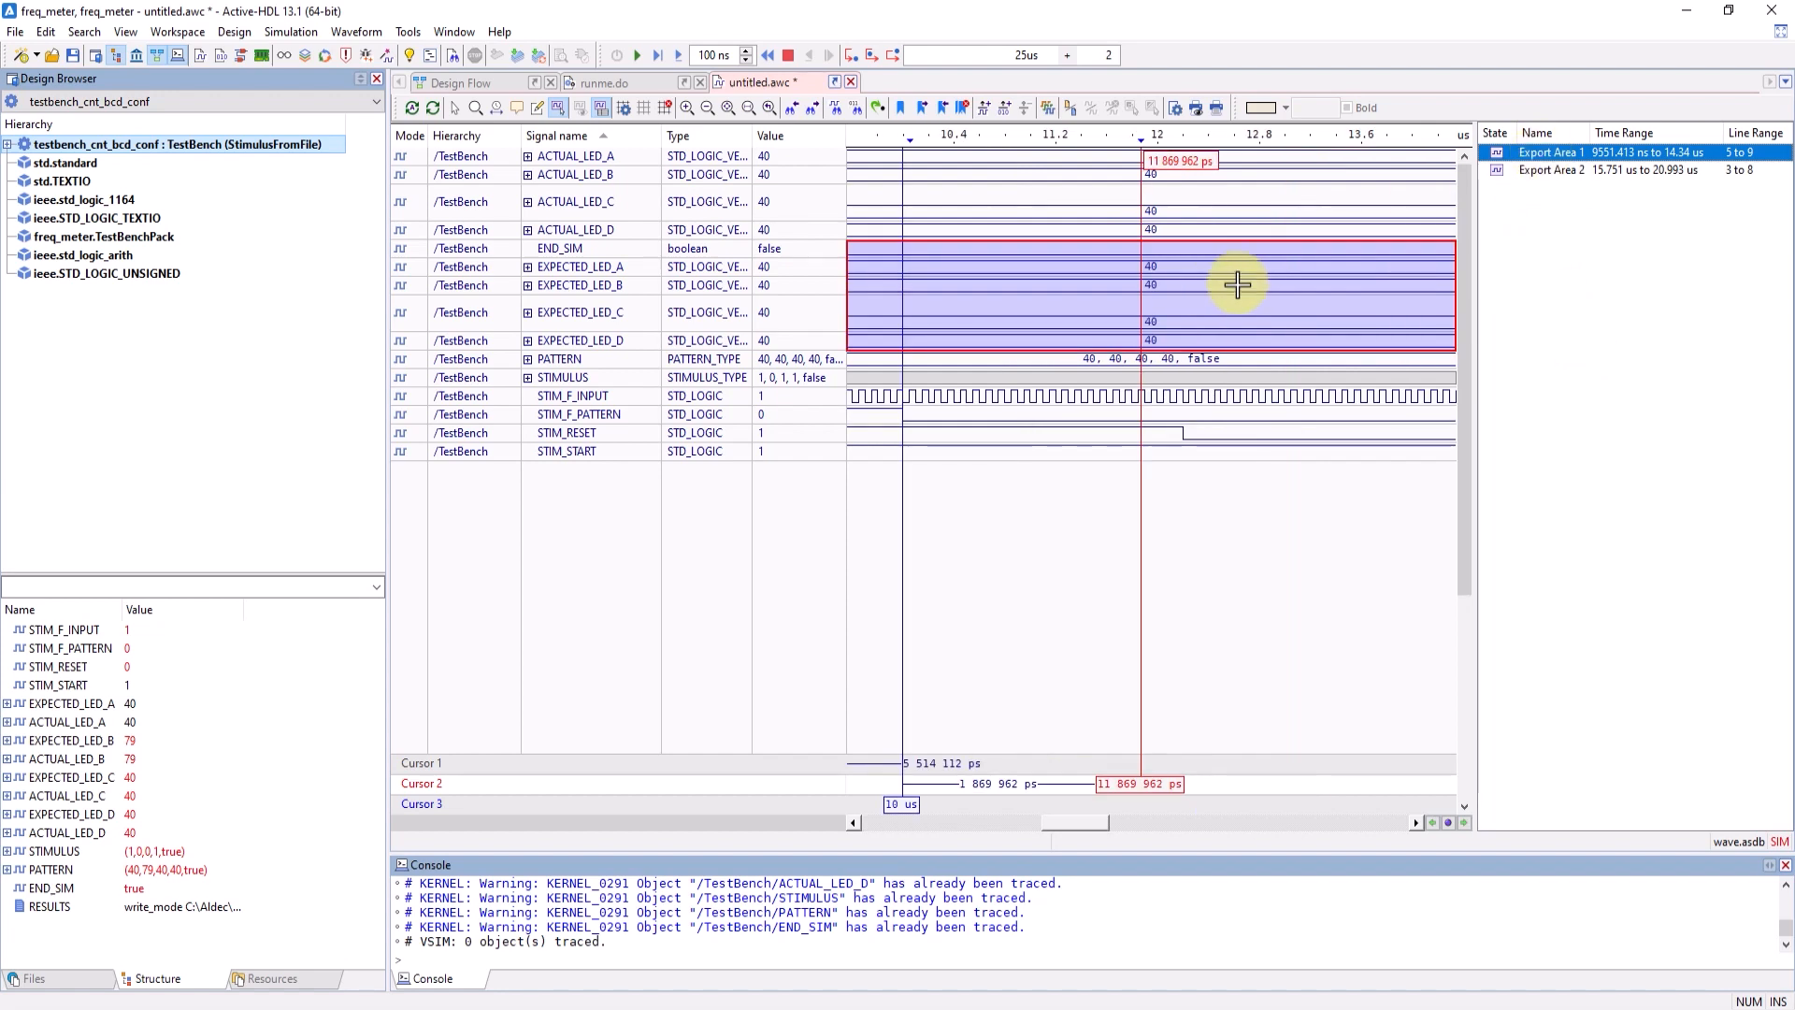
double_click(1554, 171)
left_click(579, 108)
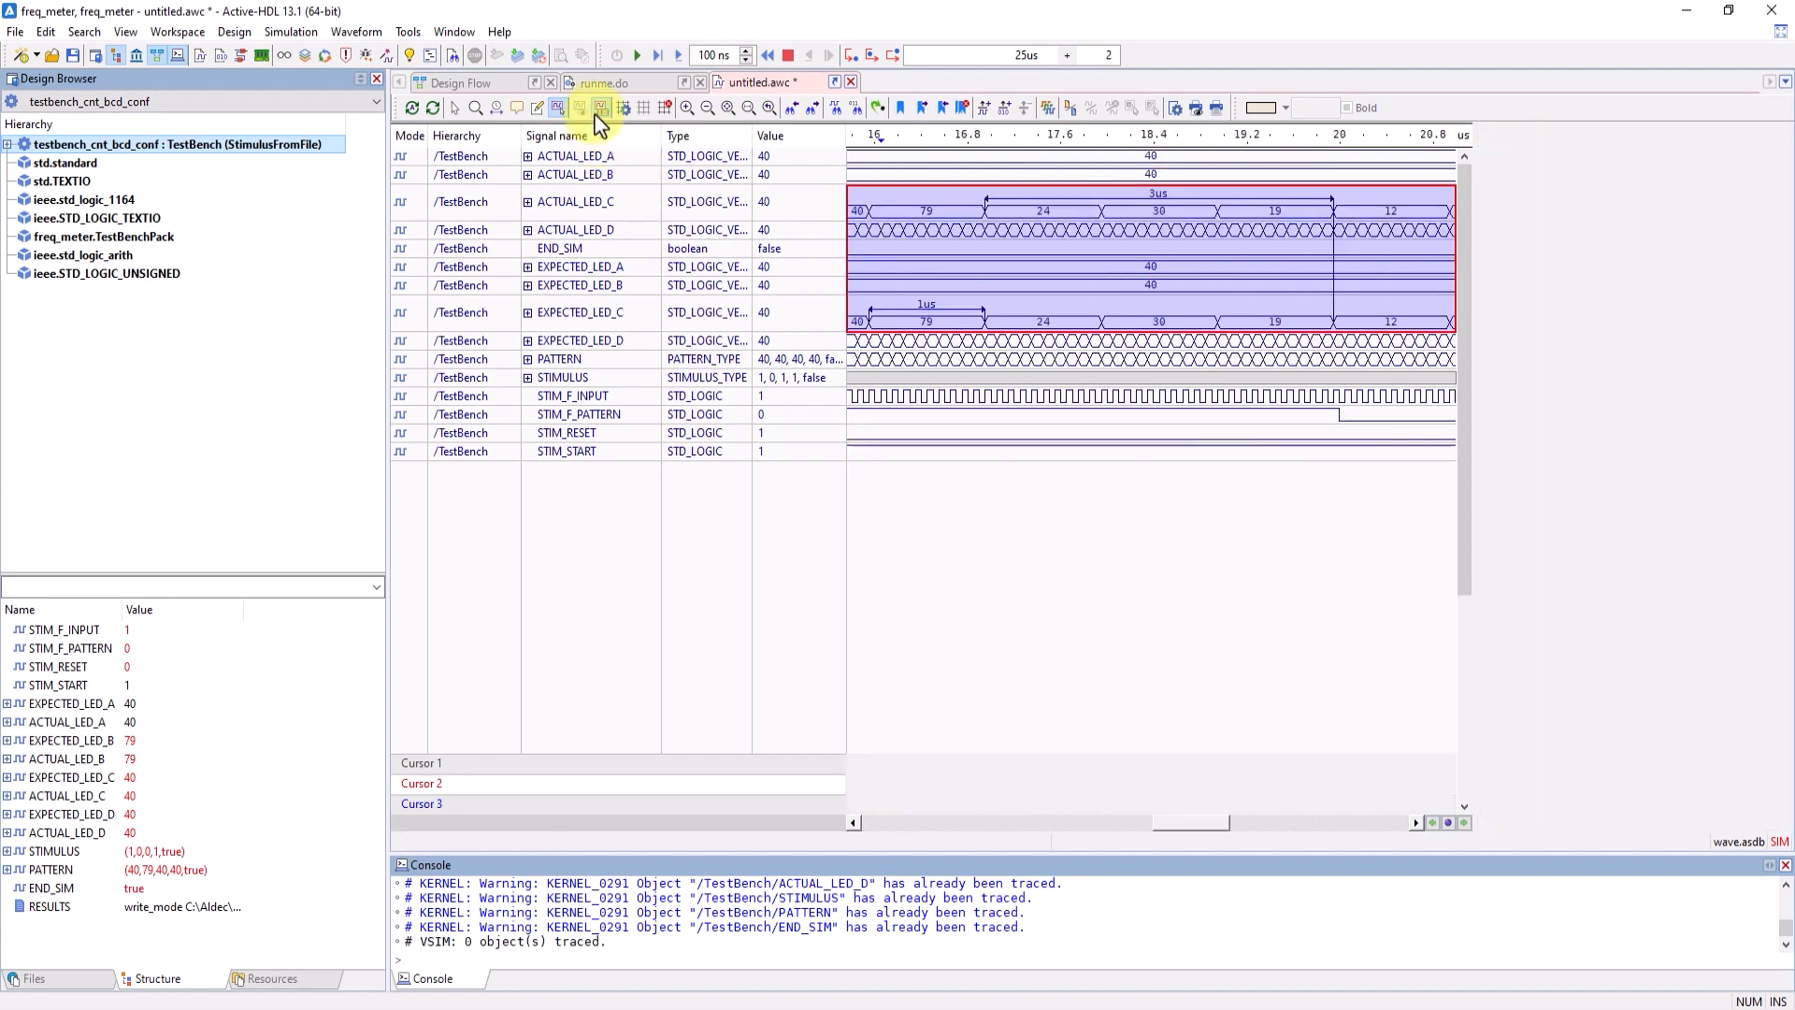
left_click(455, 109)
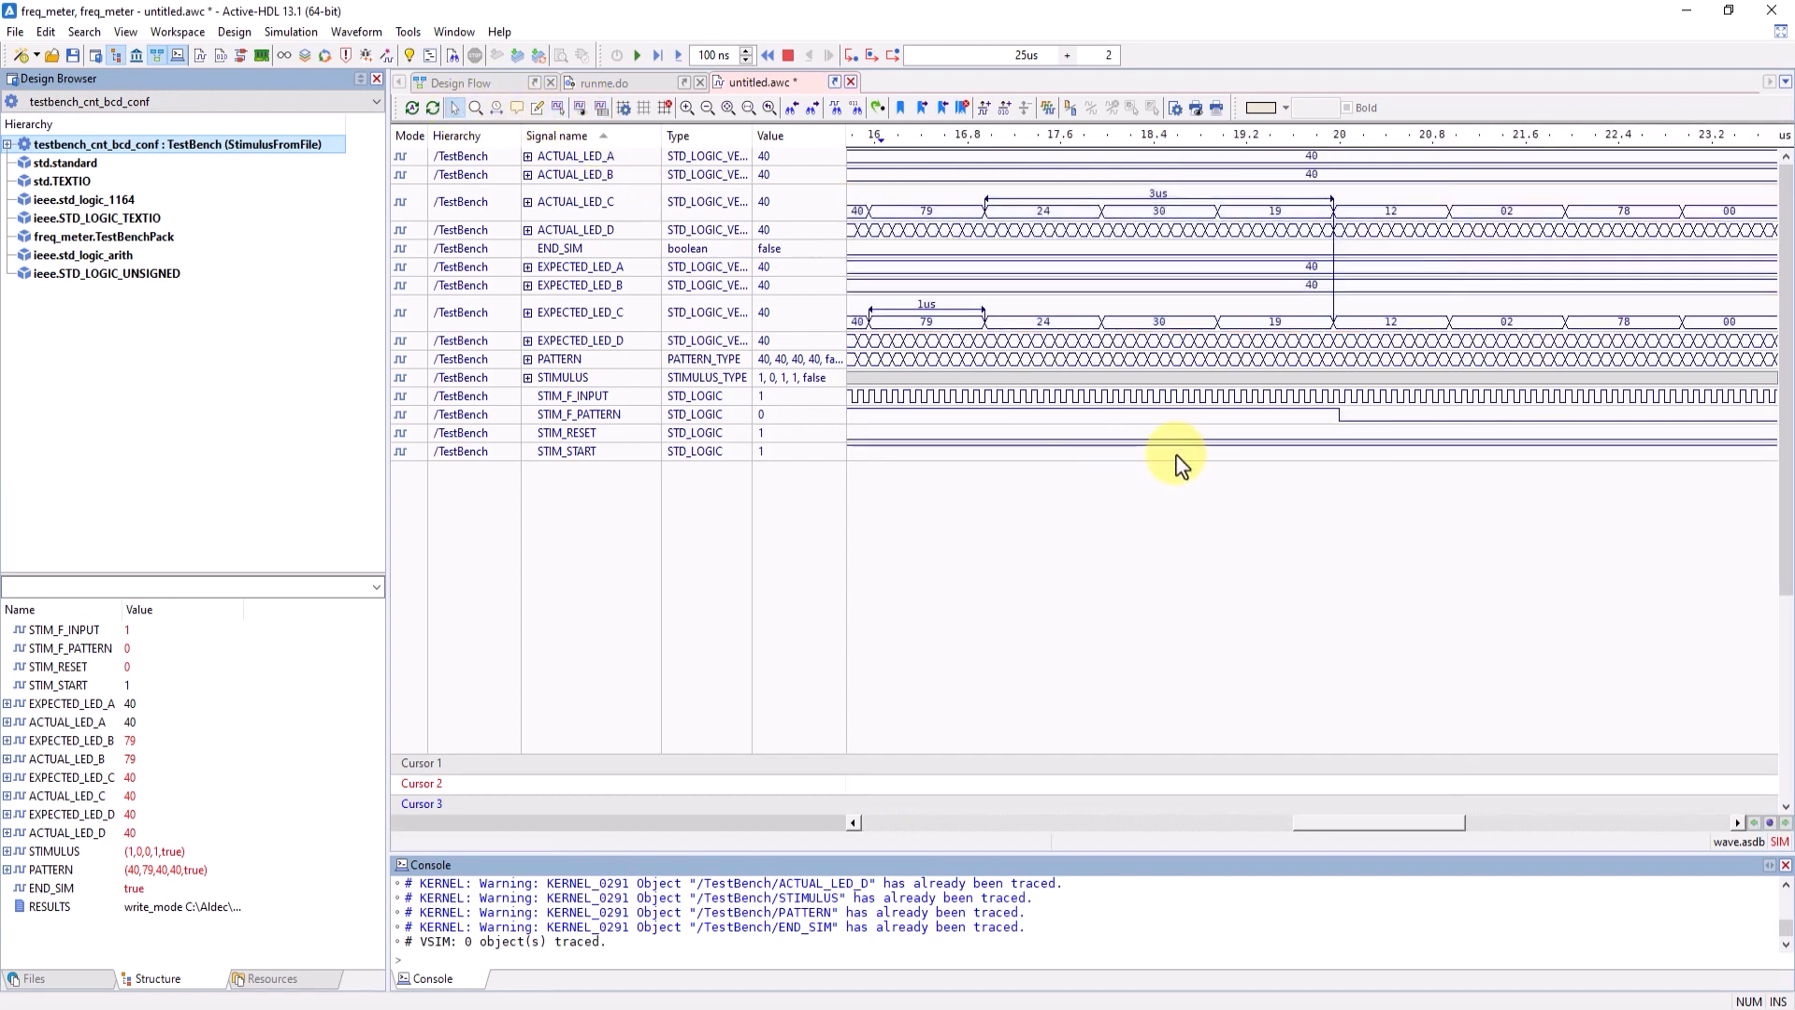
left_click(728, 109)
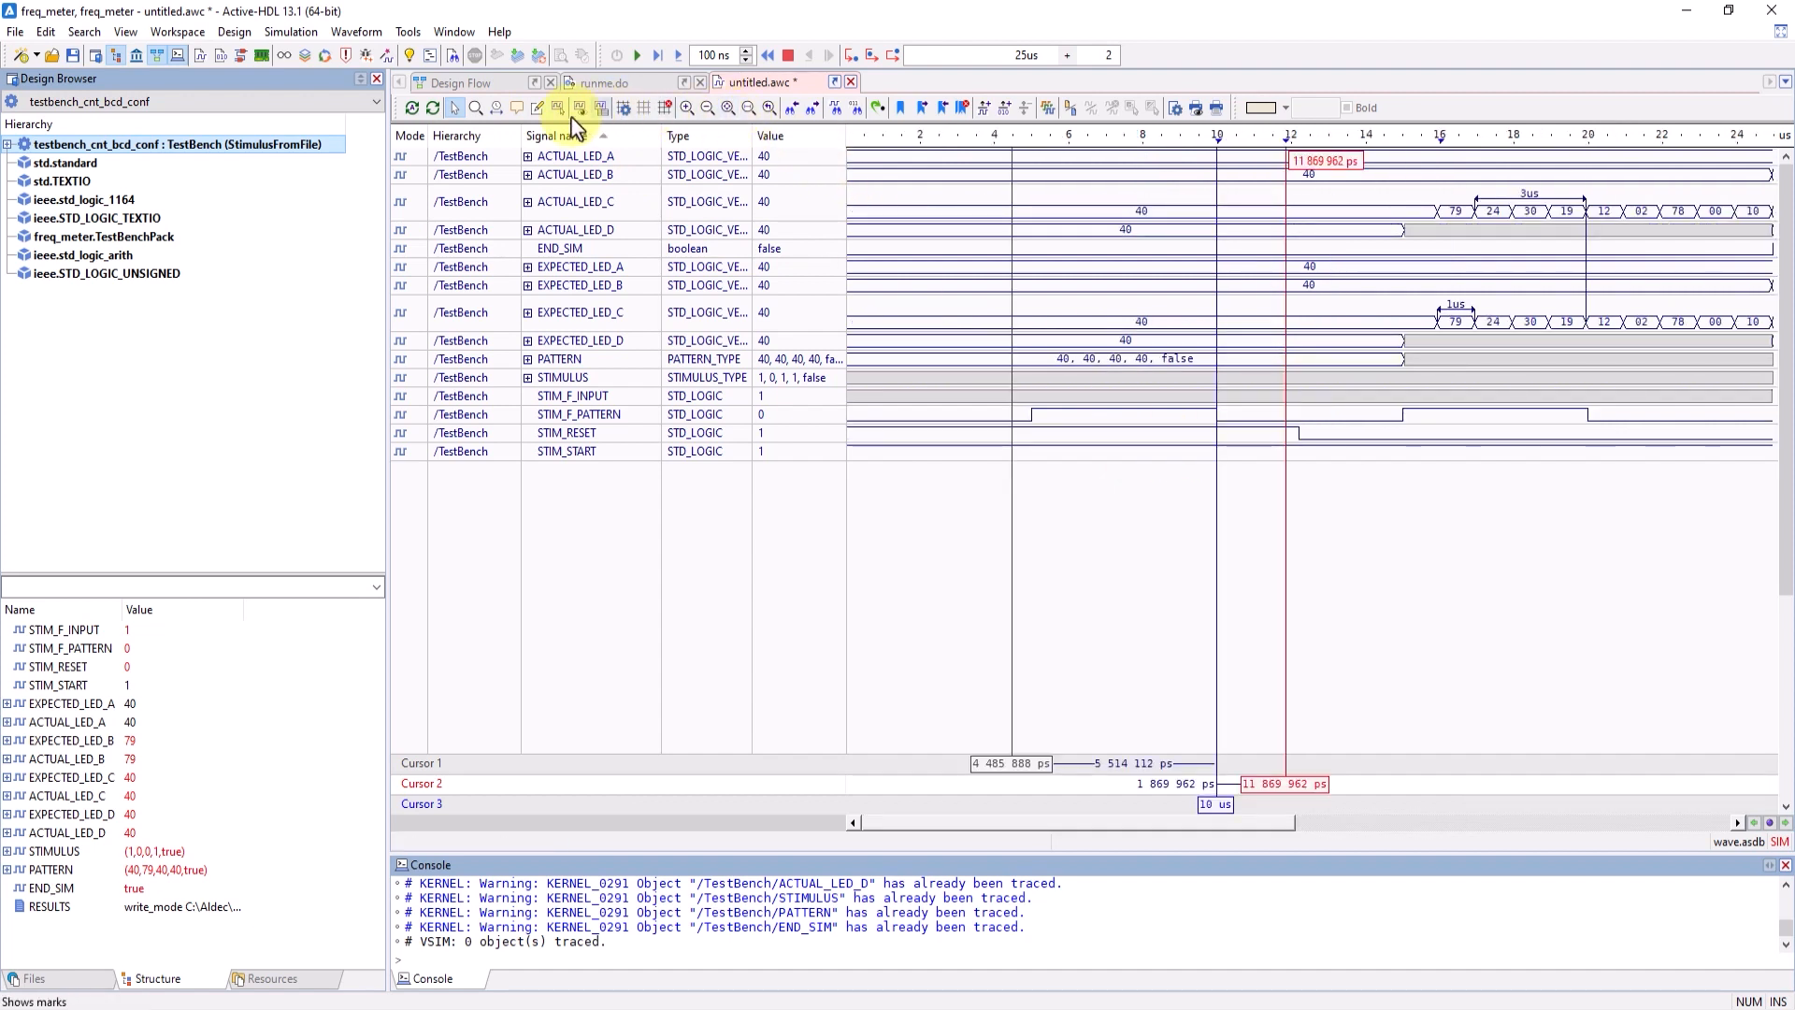
- Add default-text comments to ACTUAL_LED_D at 15 us, to STIM_F_PATTERN at 5 us and on the time ruler at about 8 us
left_click(519, 109)
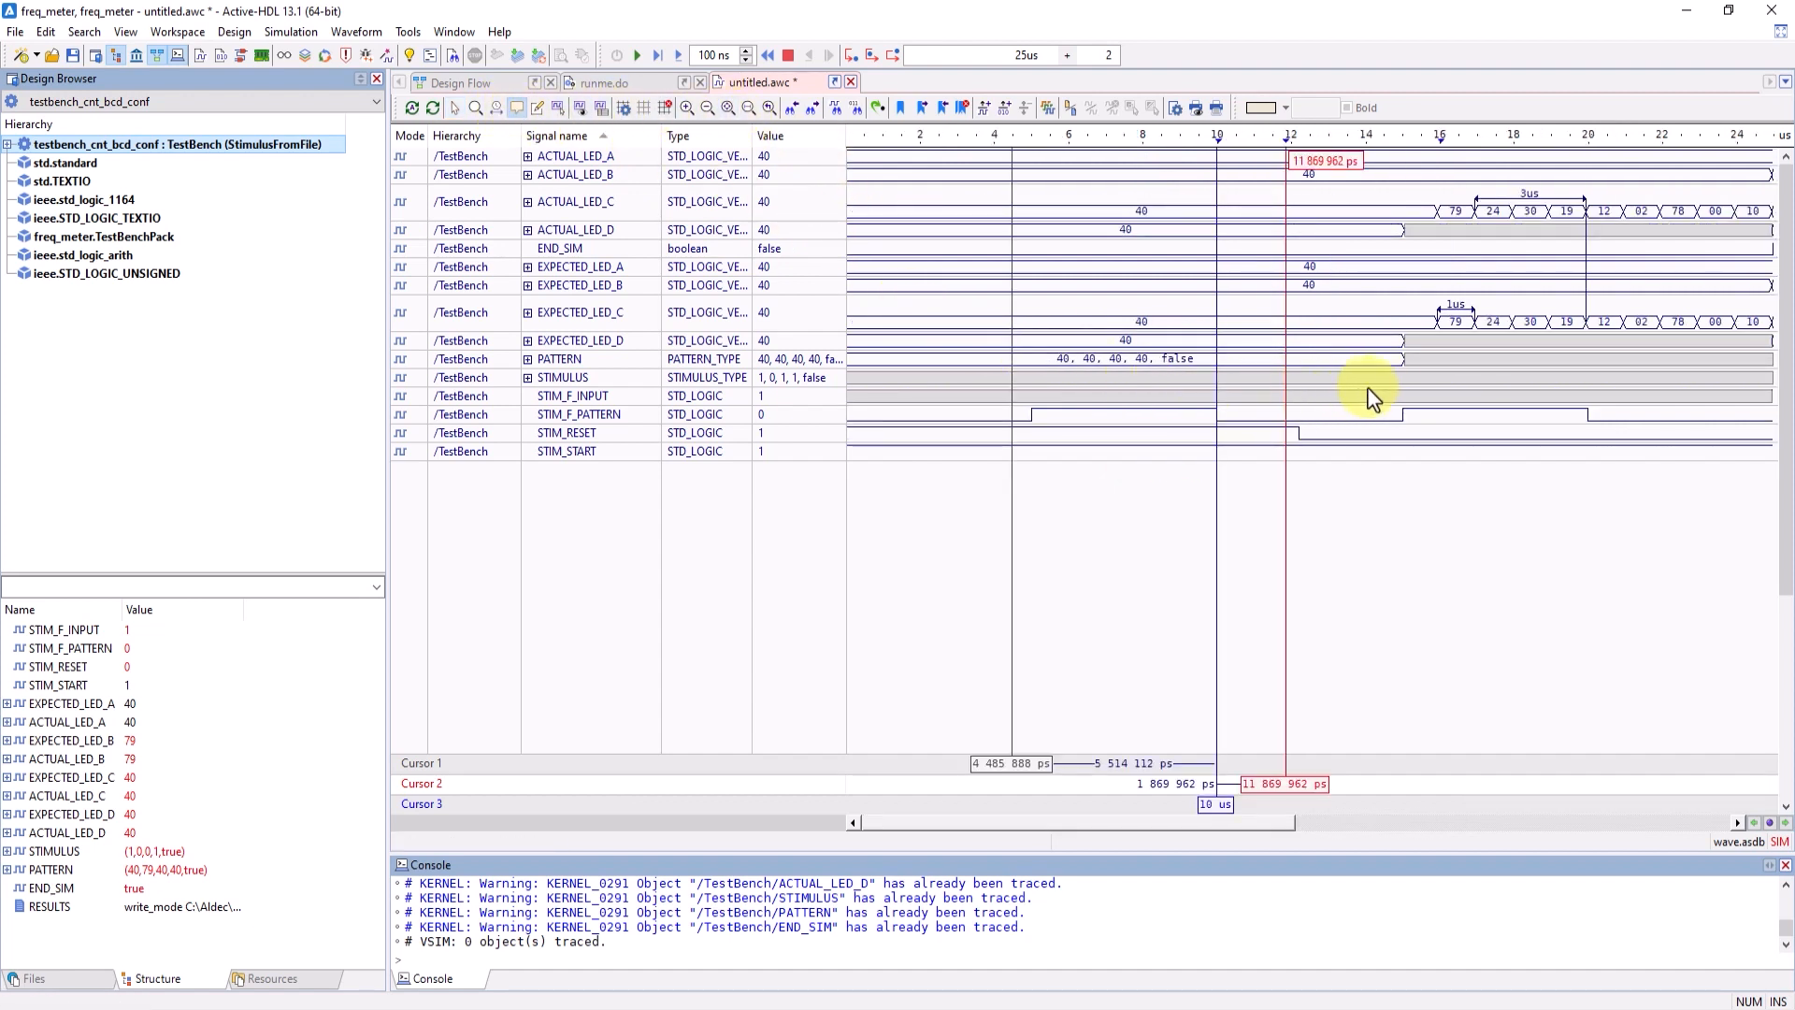
left_click(1407, 231)
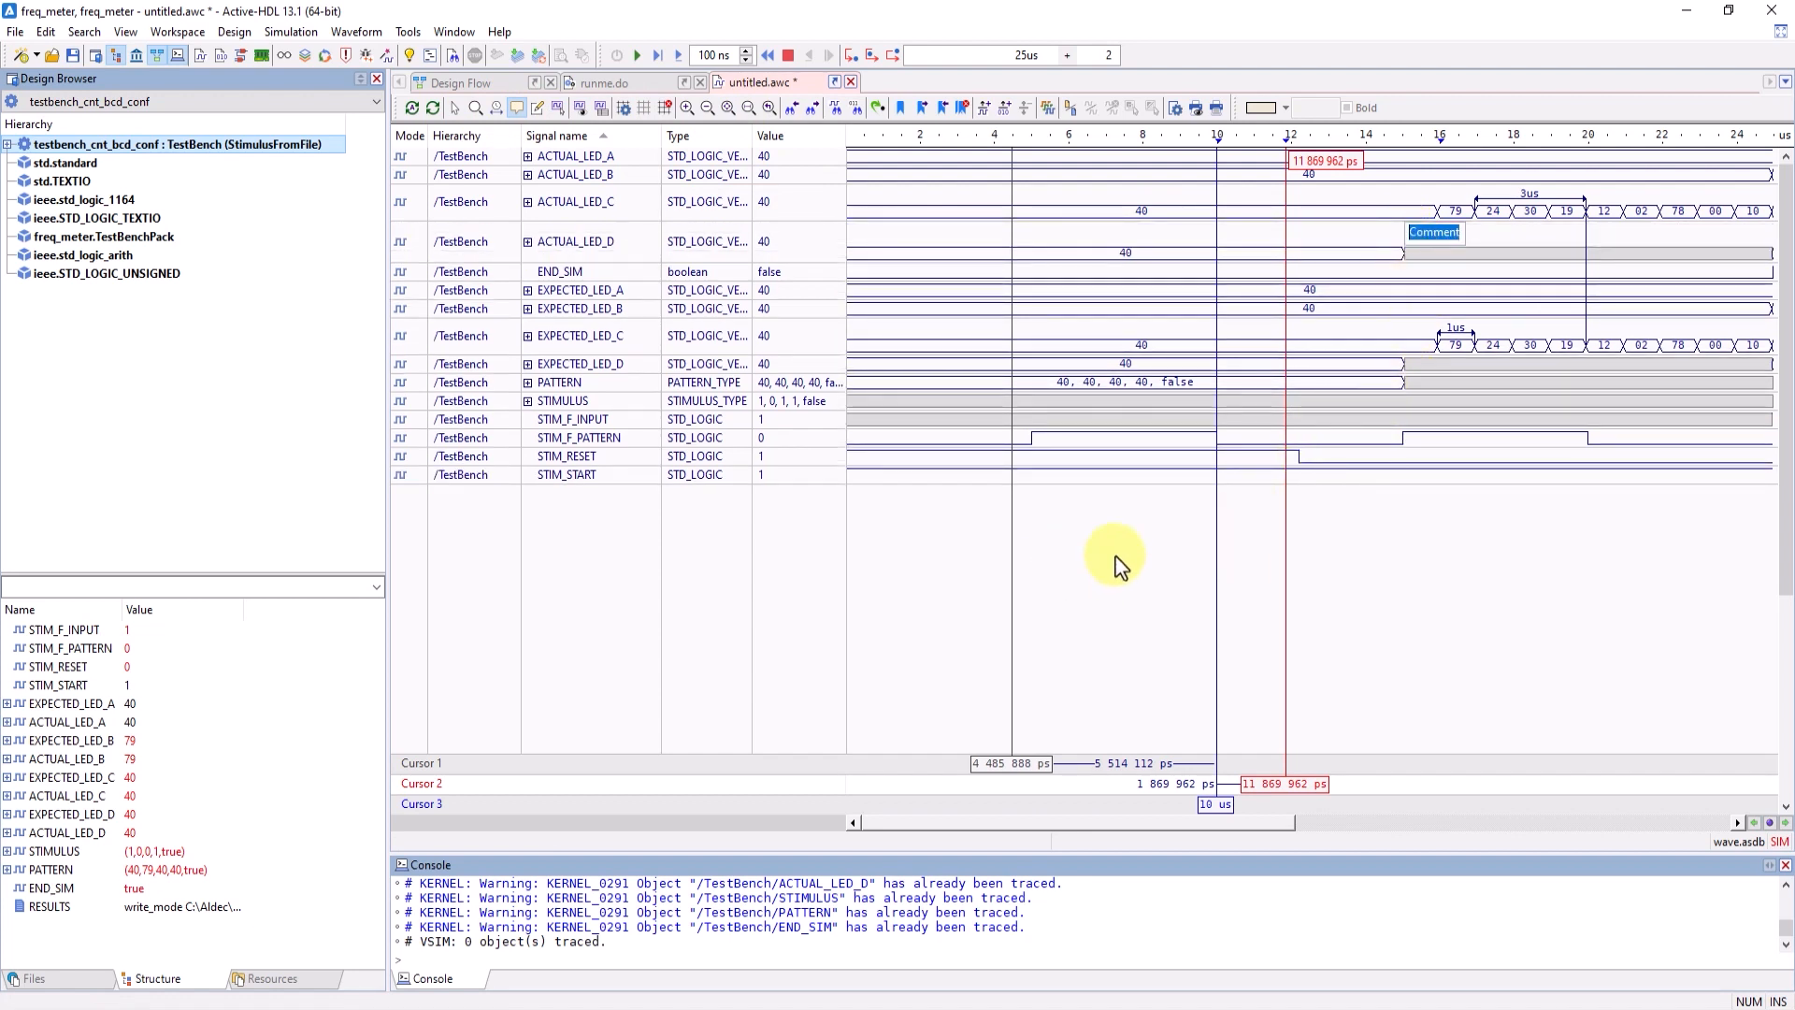
left_click(1493, 254)
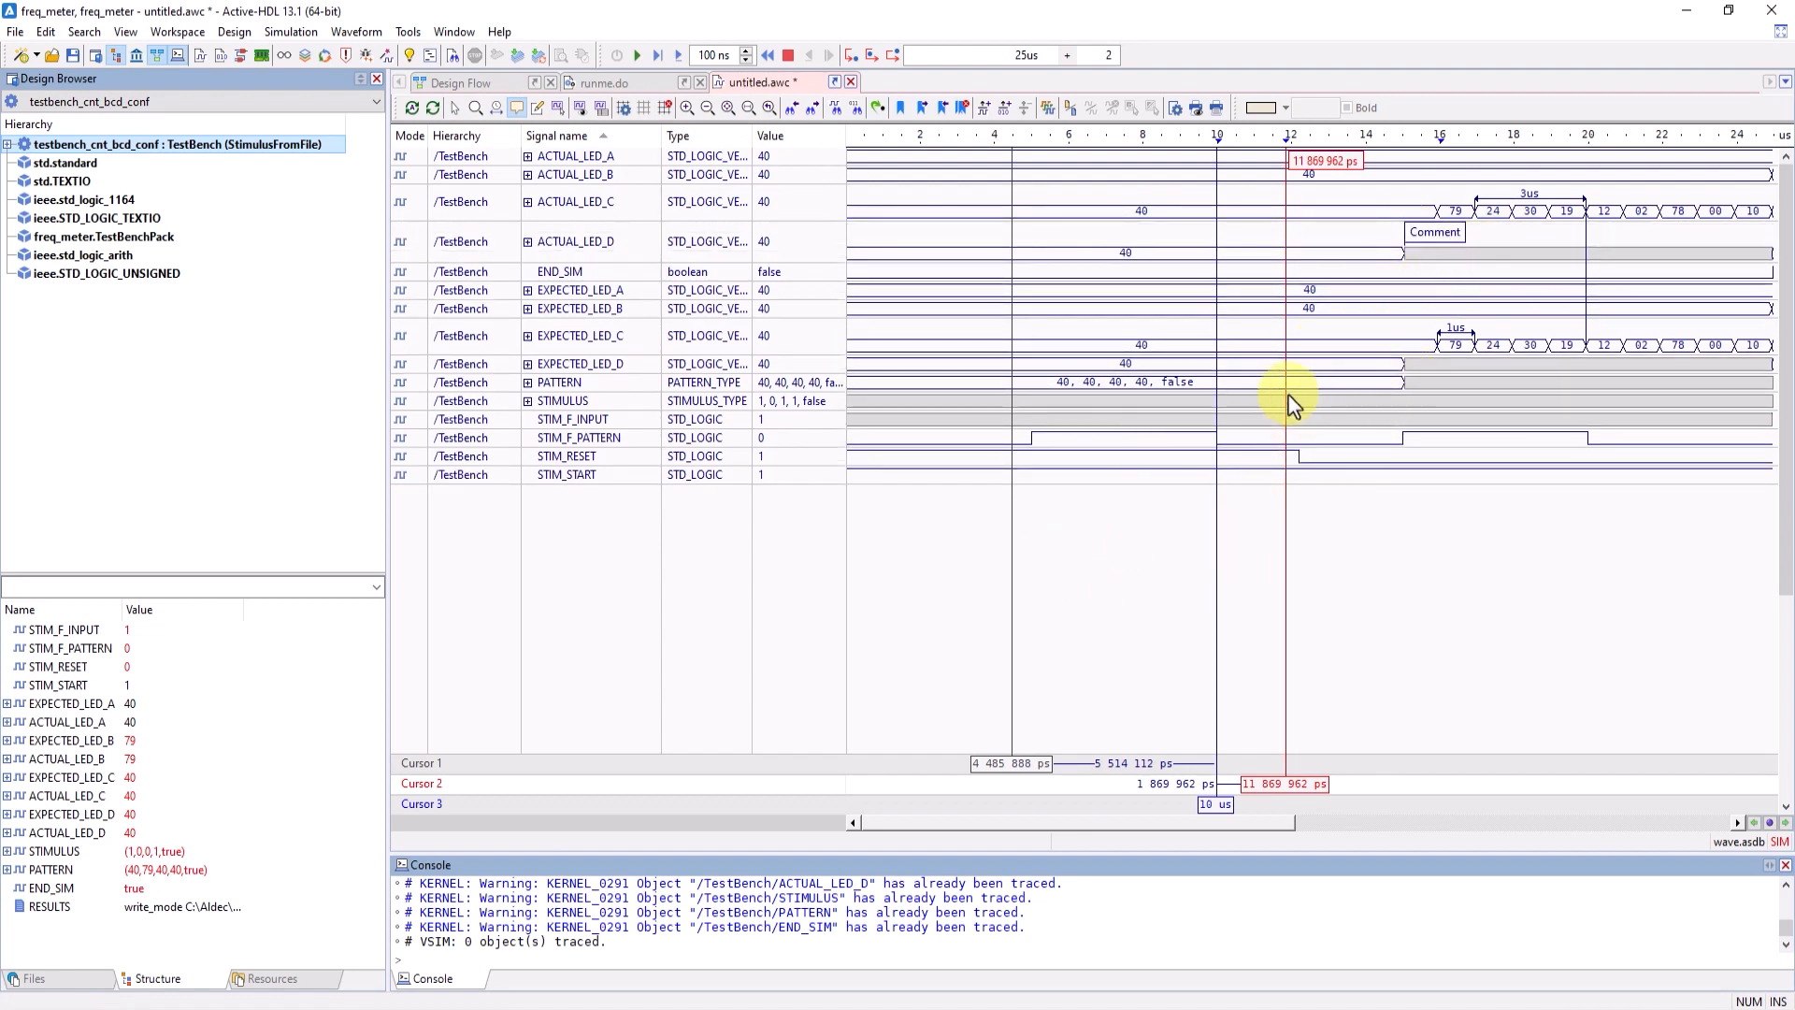
left_click(1035, 439)
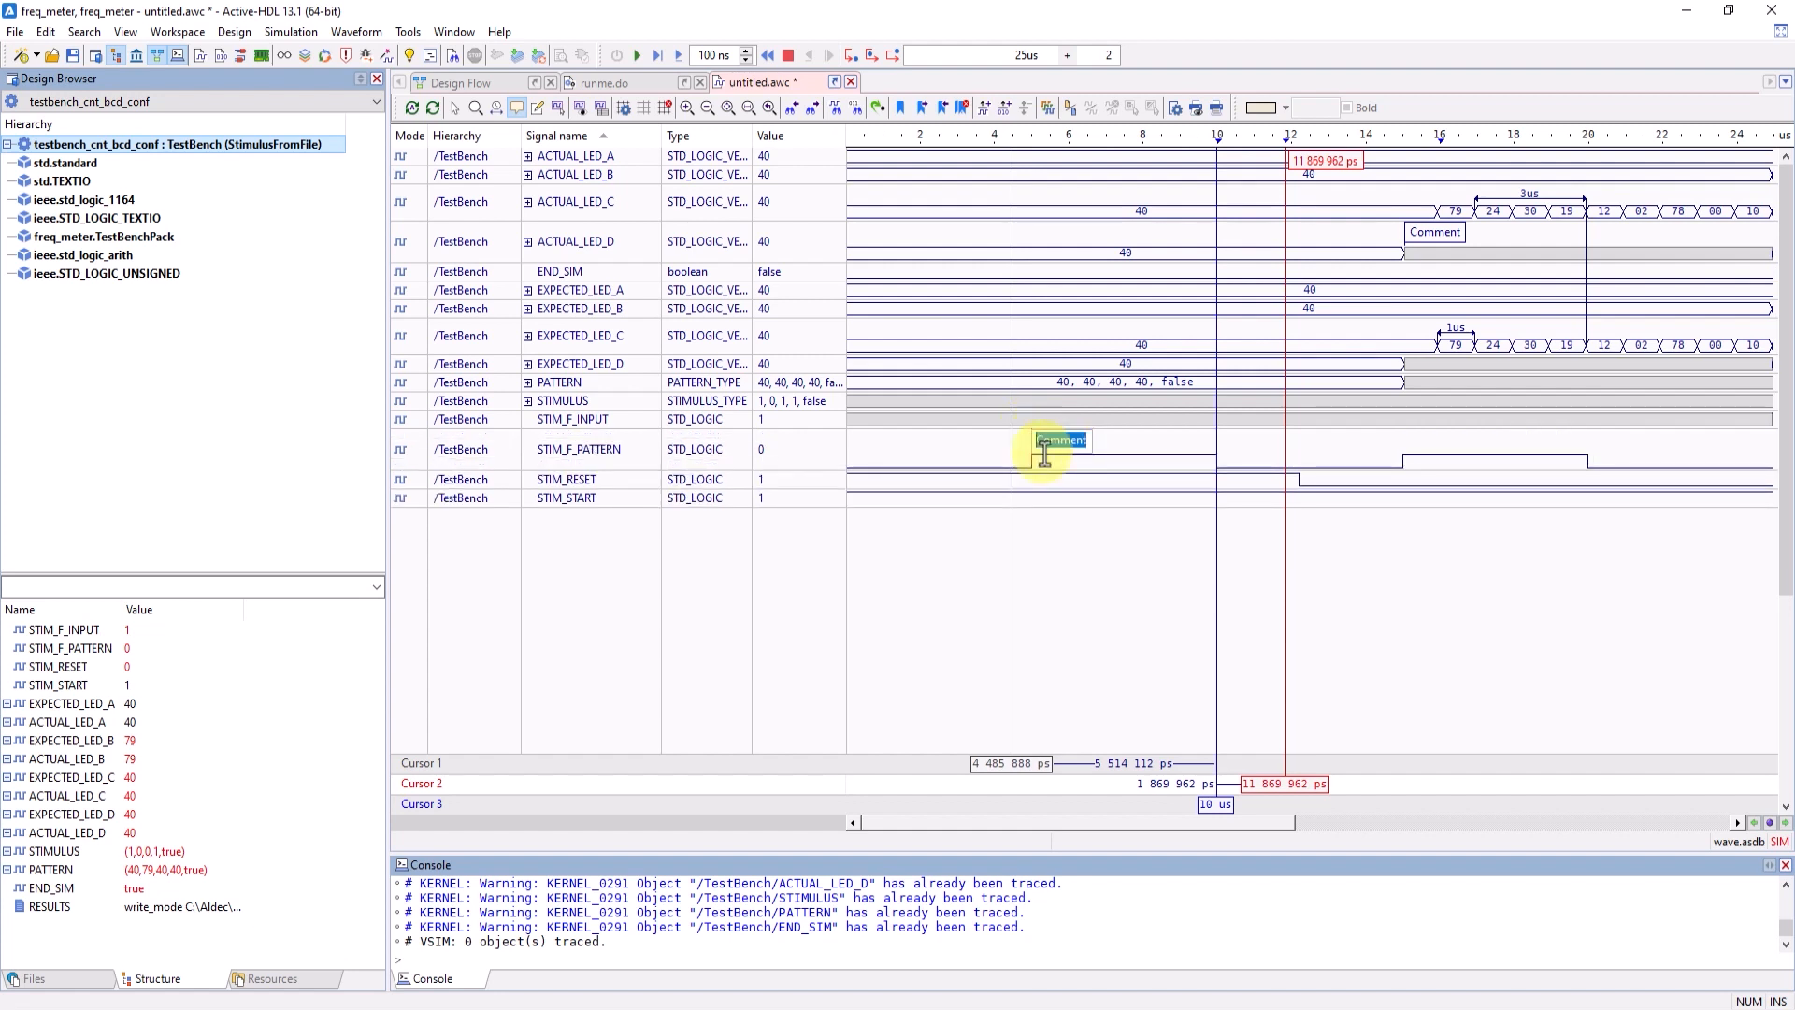
left_click(1190, 462)
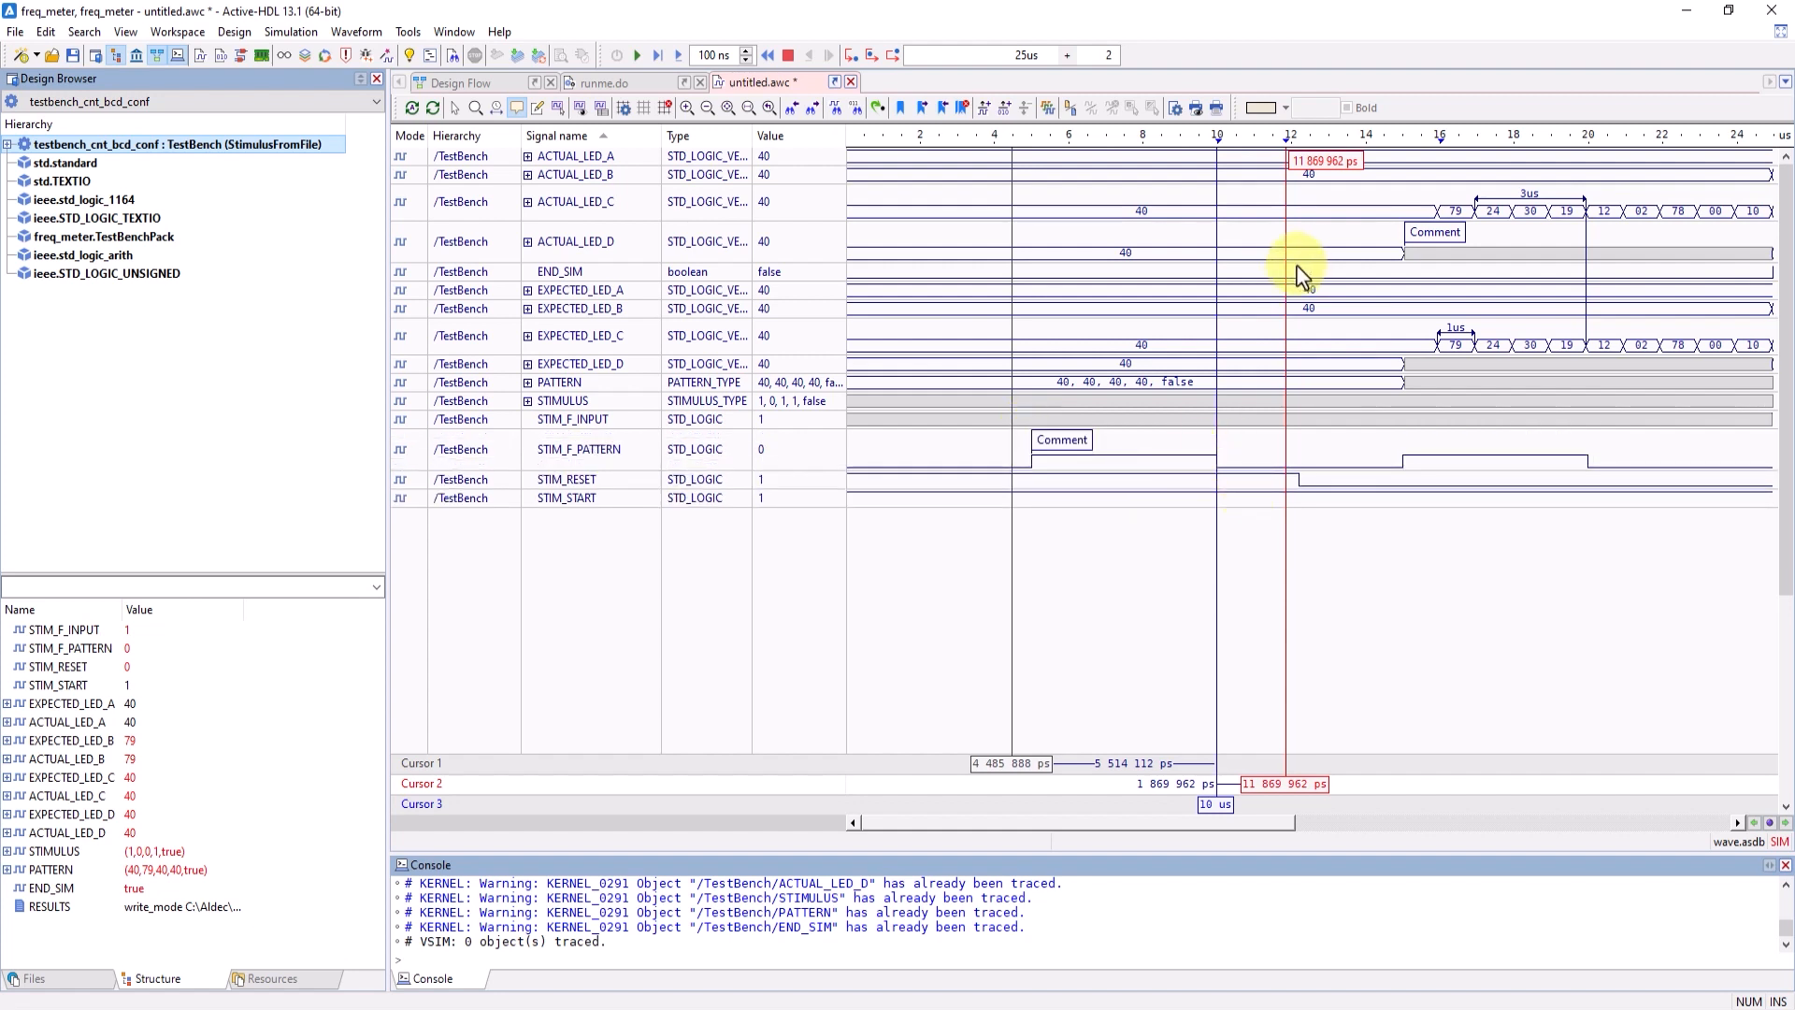
left_click(1149, 133)
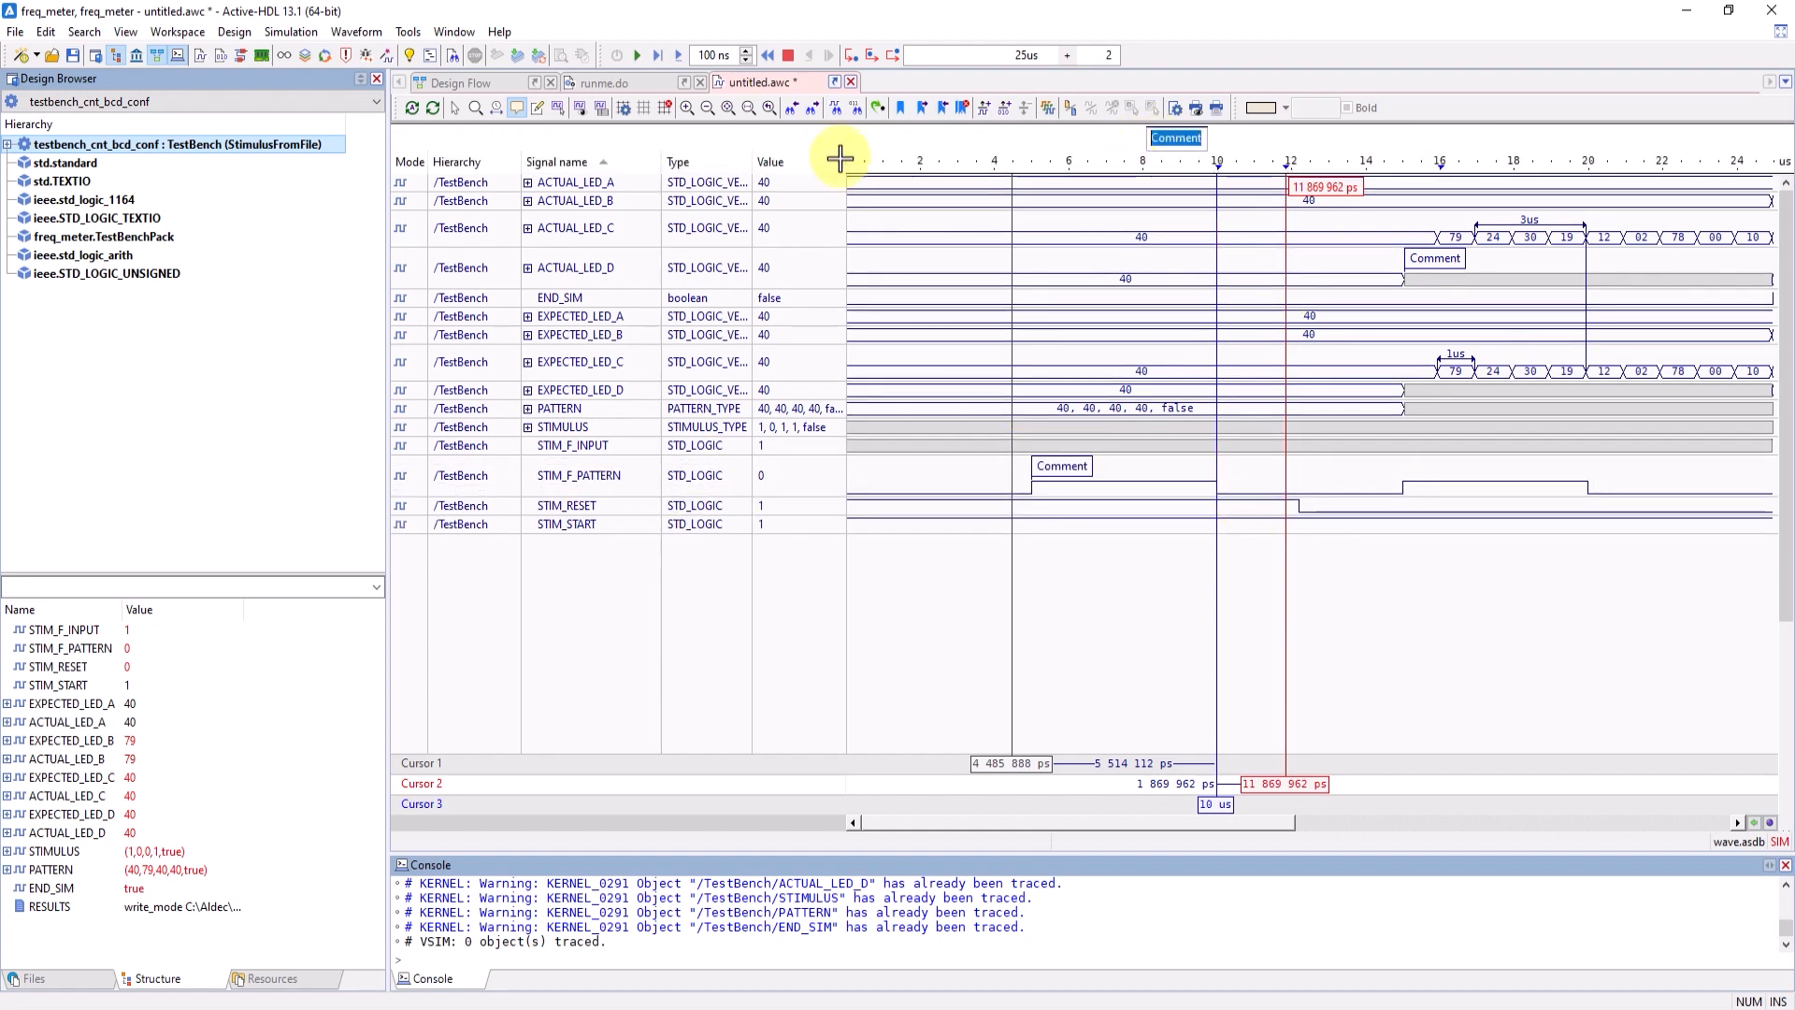
left_click(1001, 260)
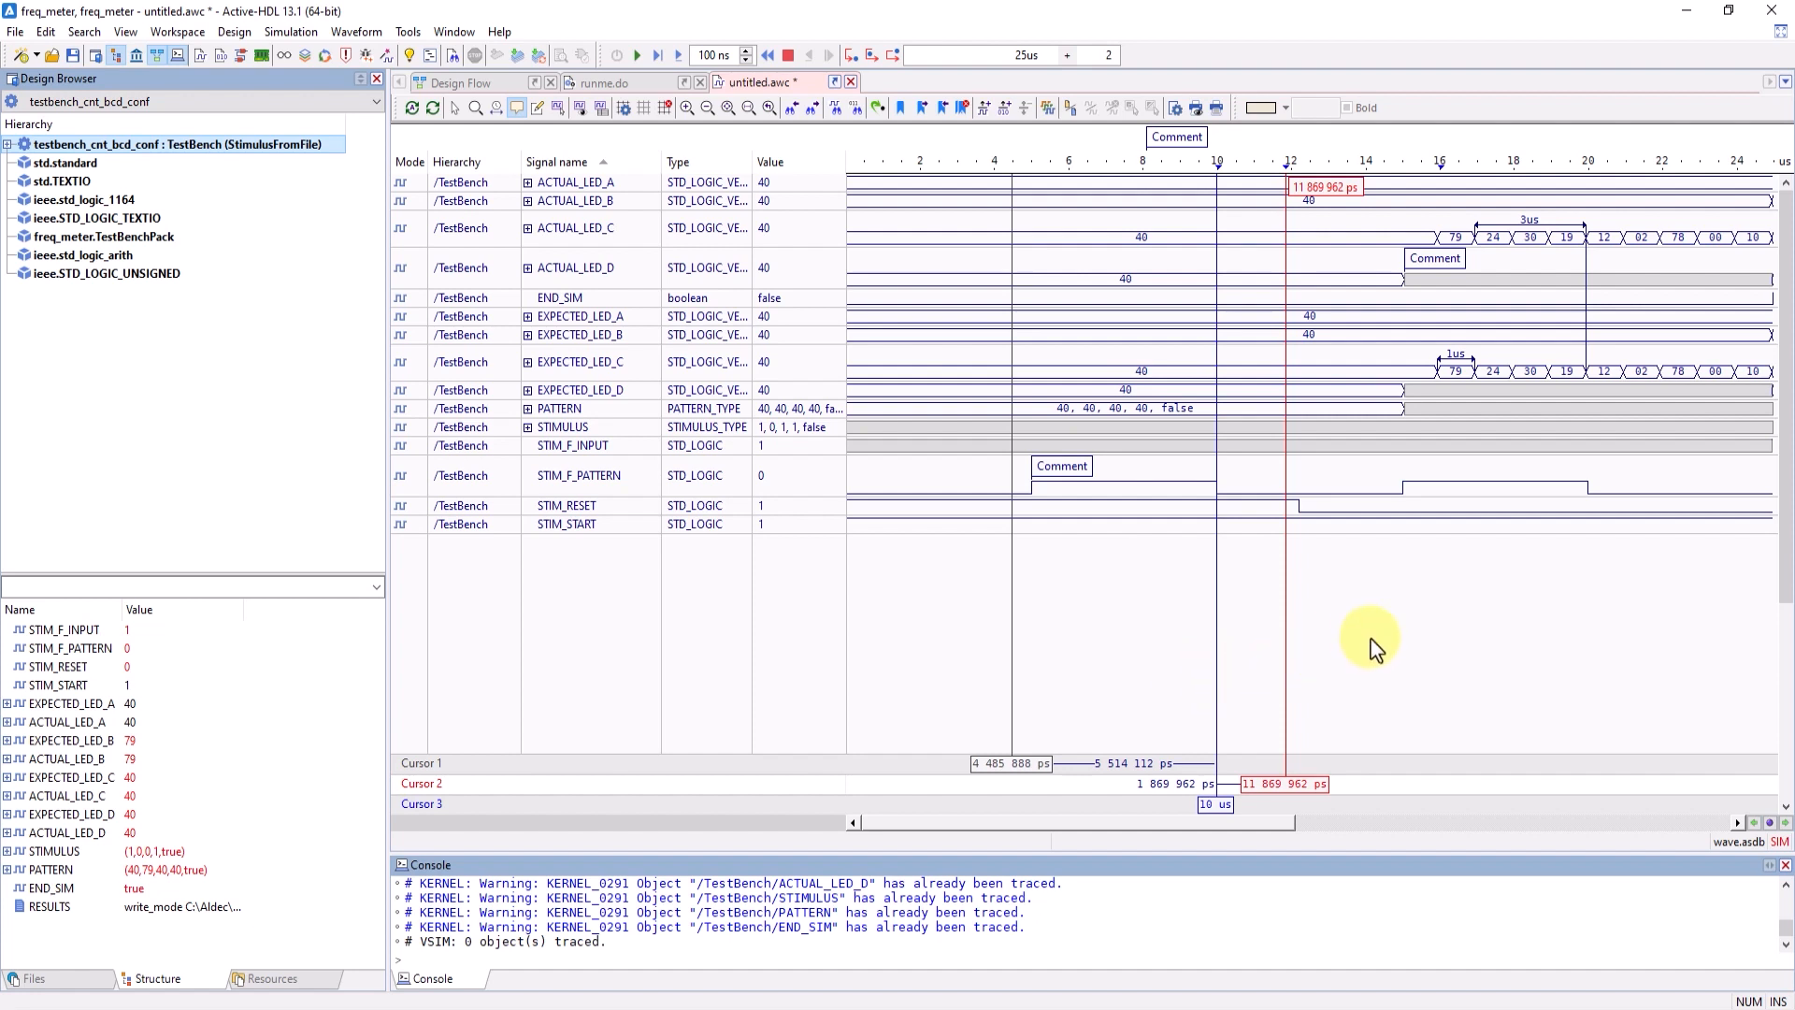
- Set the waveform browse mode to Go to Time and jump the active cursor to 15 us
left_click(1770, 824)
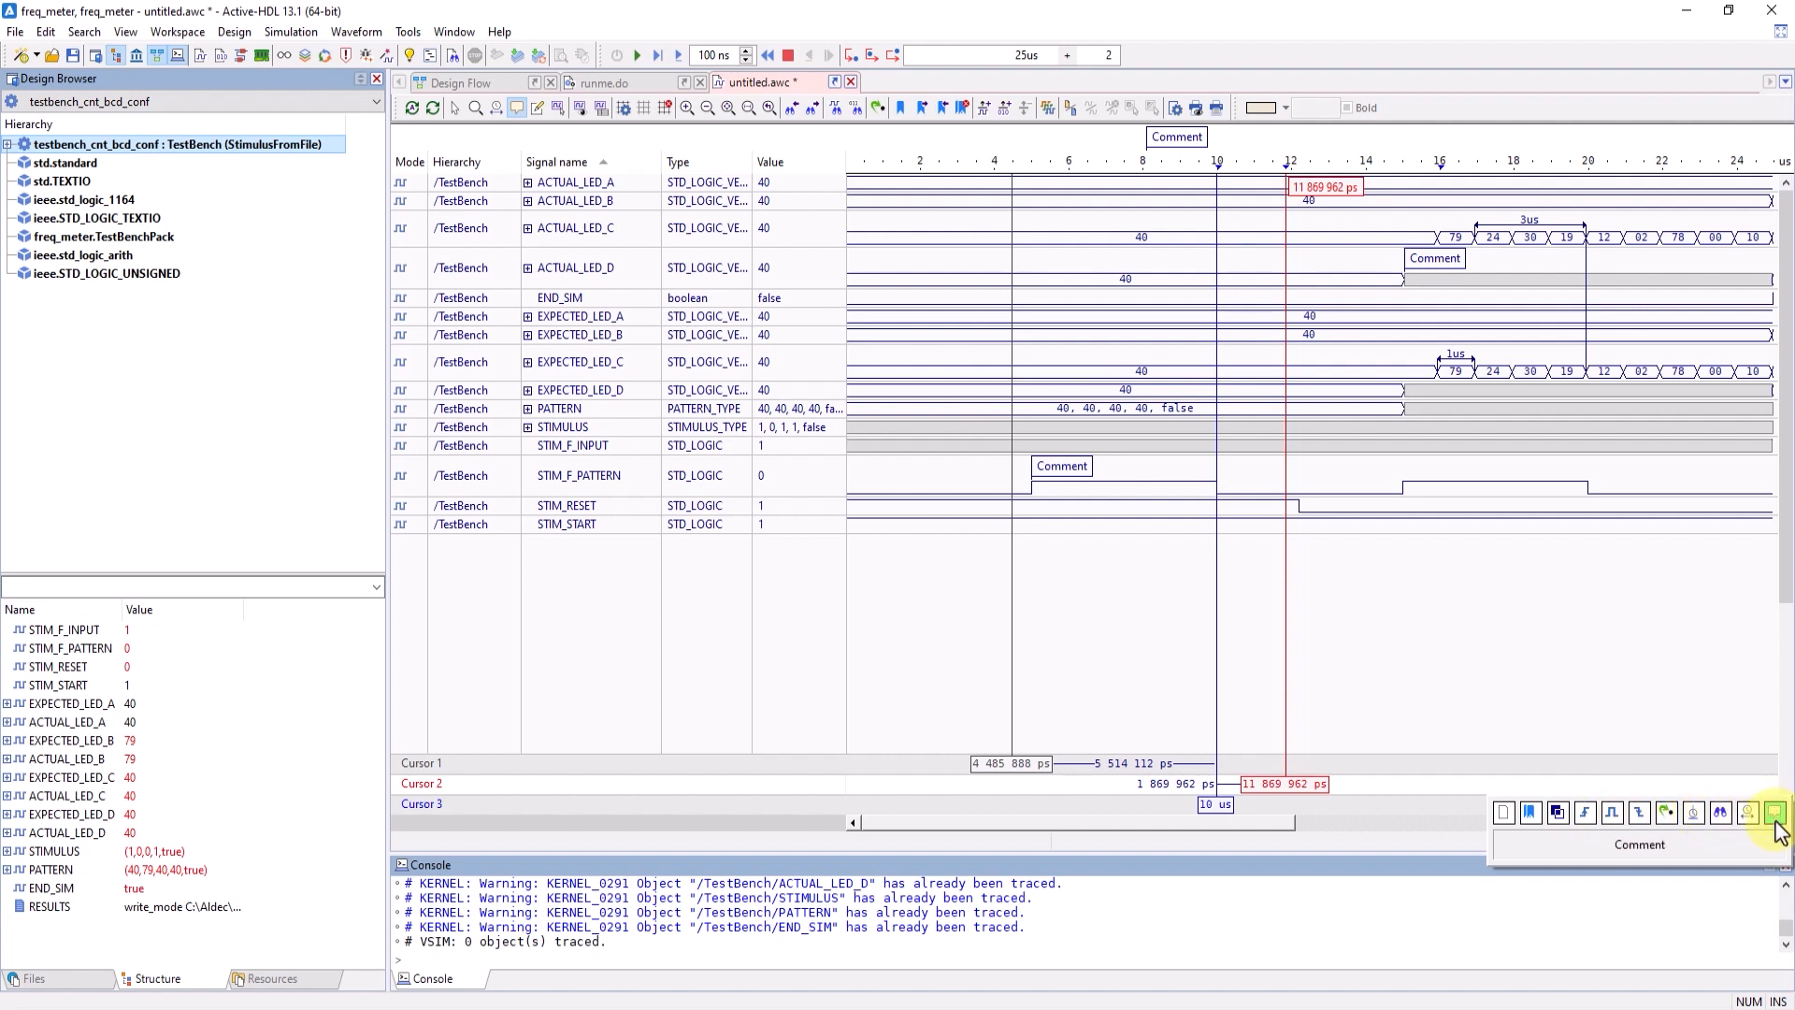
left_click(1671, 821)
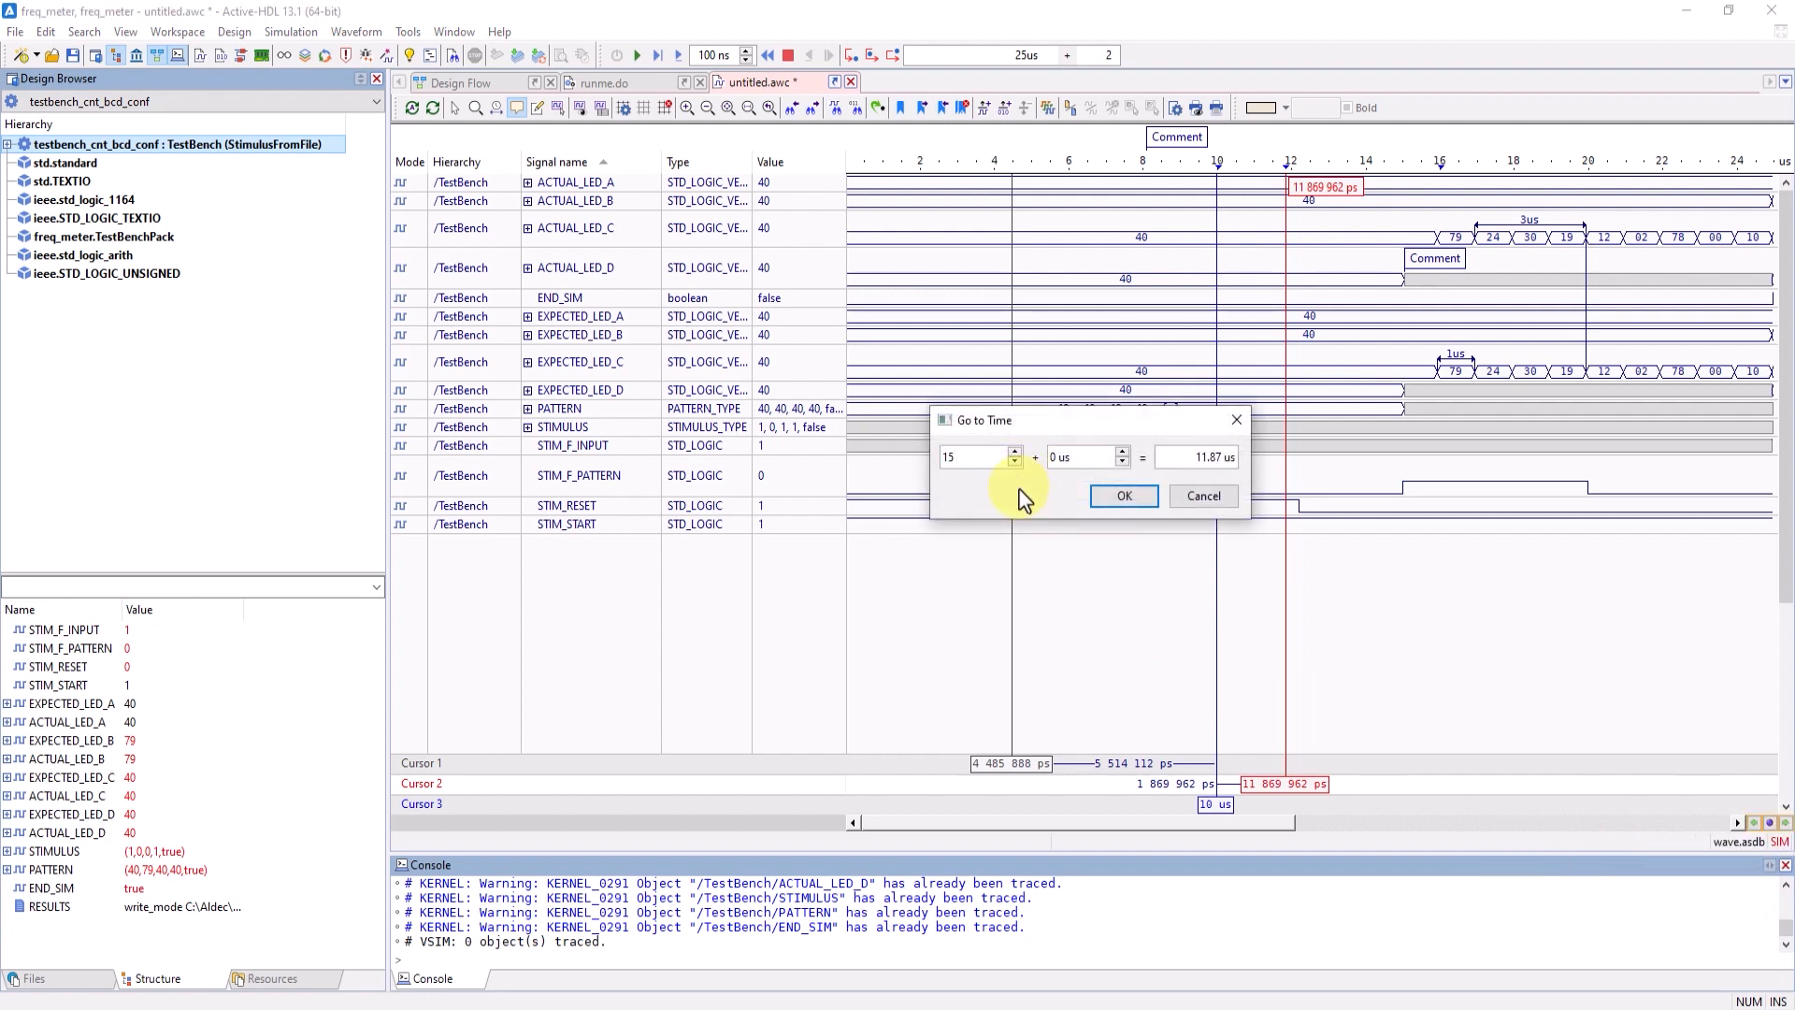
key("Return")
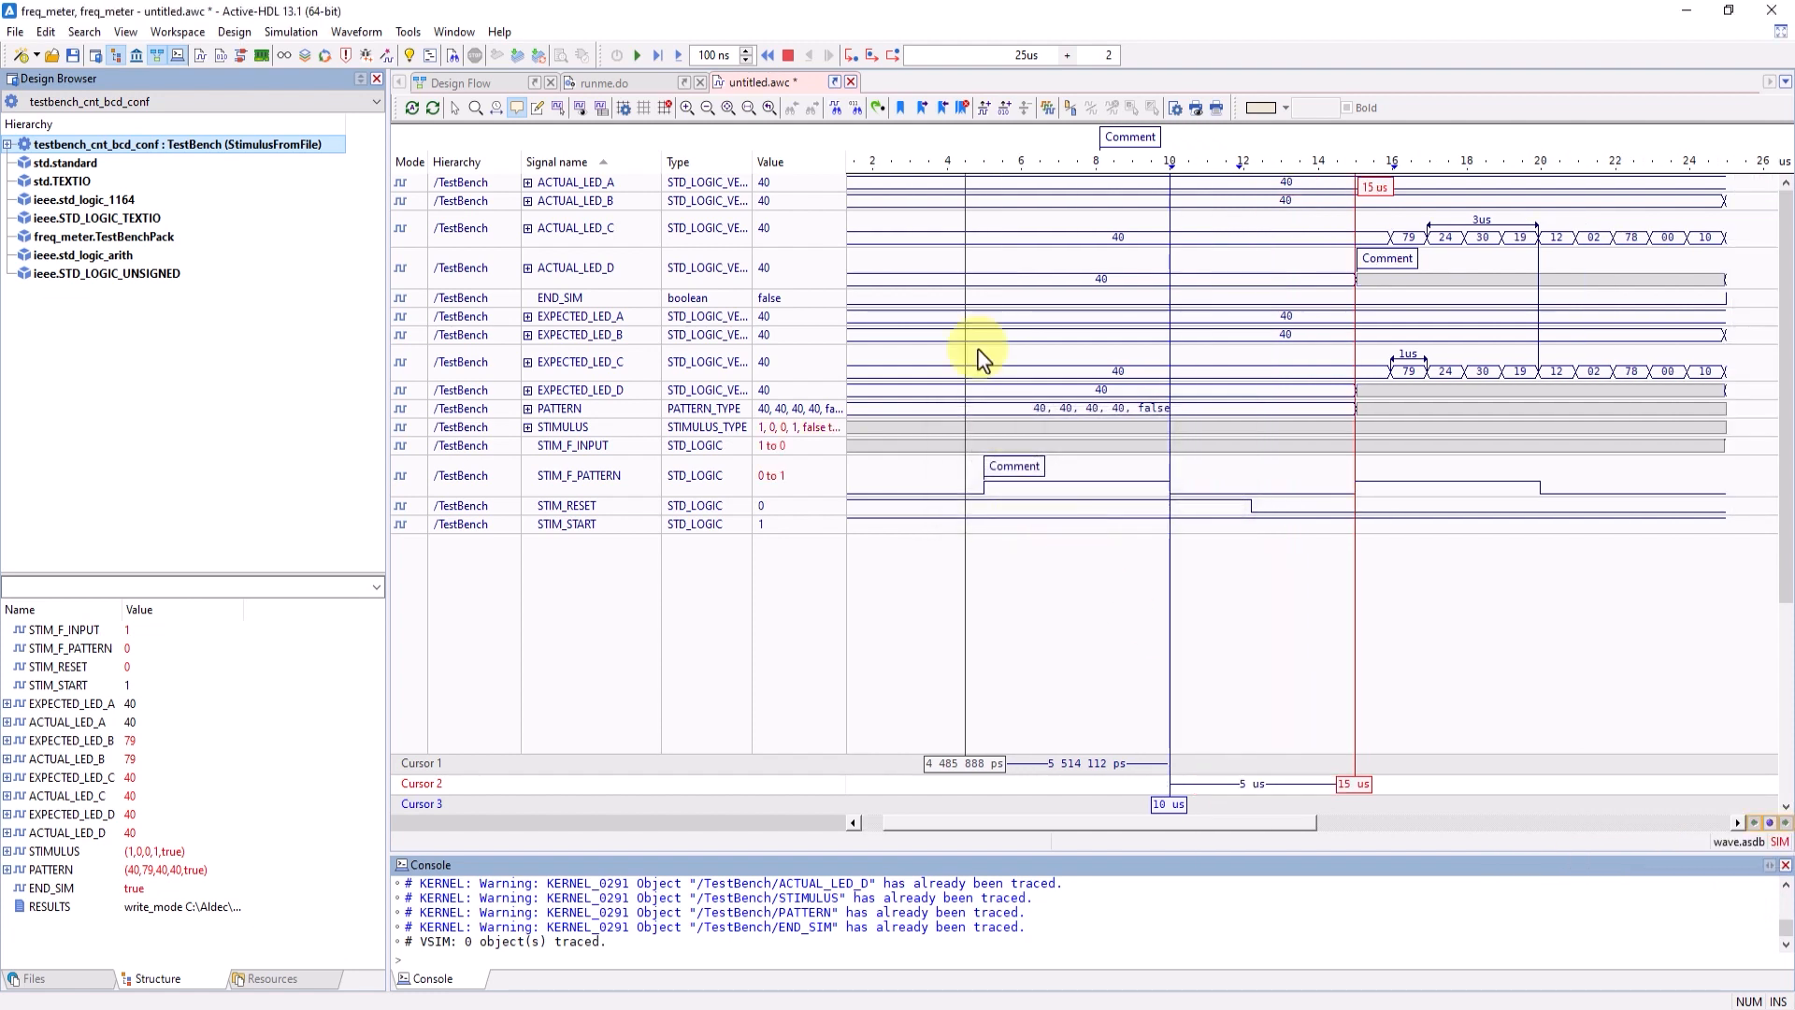
left_click(878, 107)
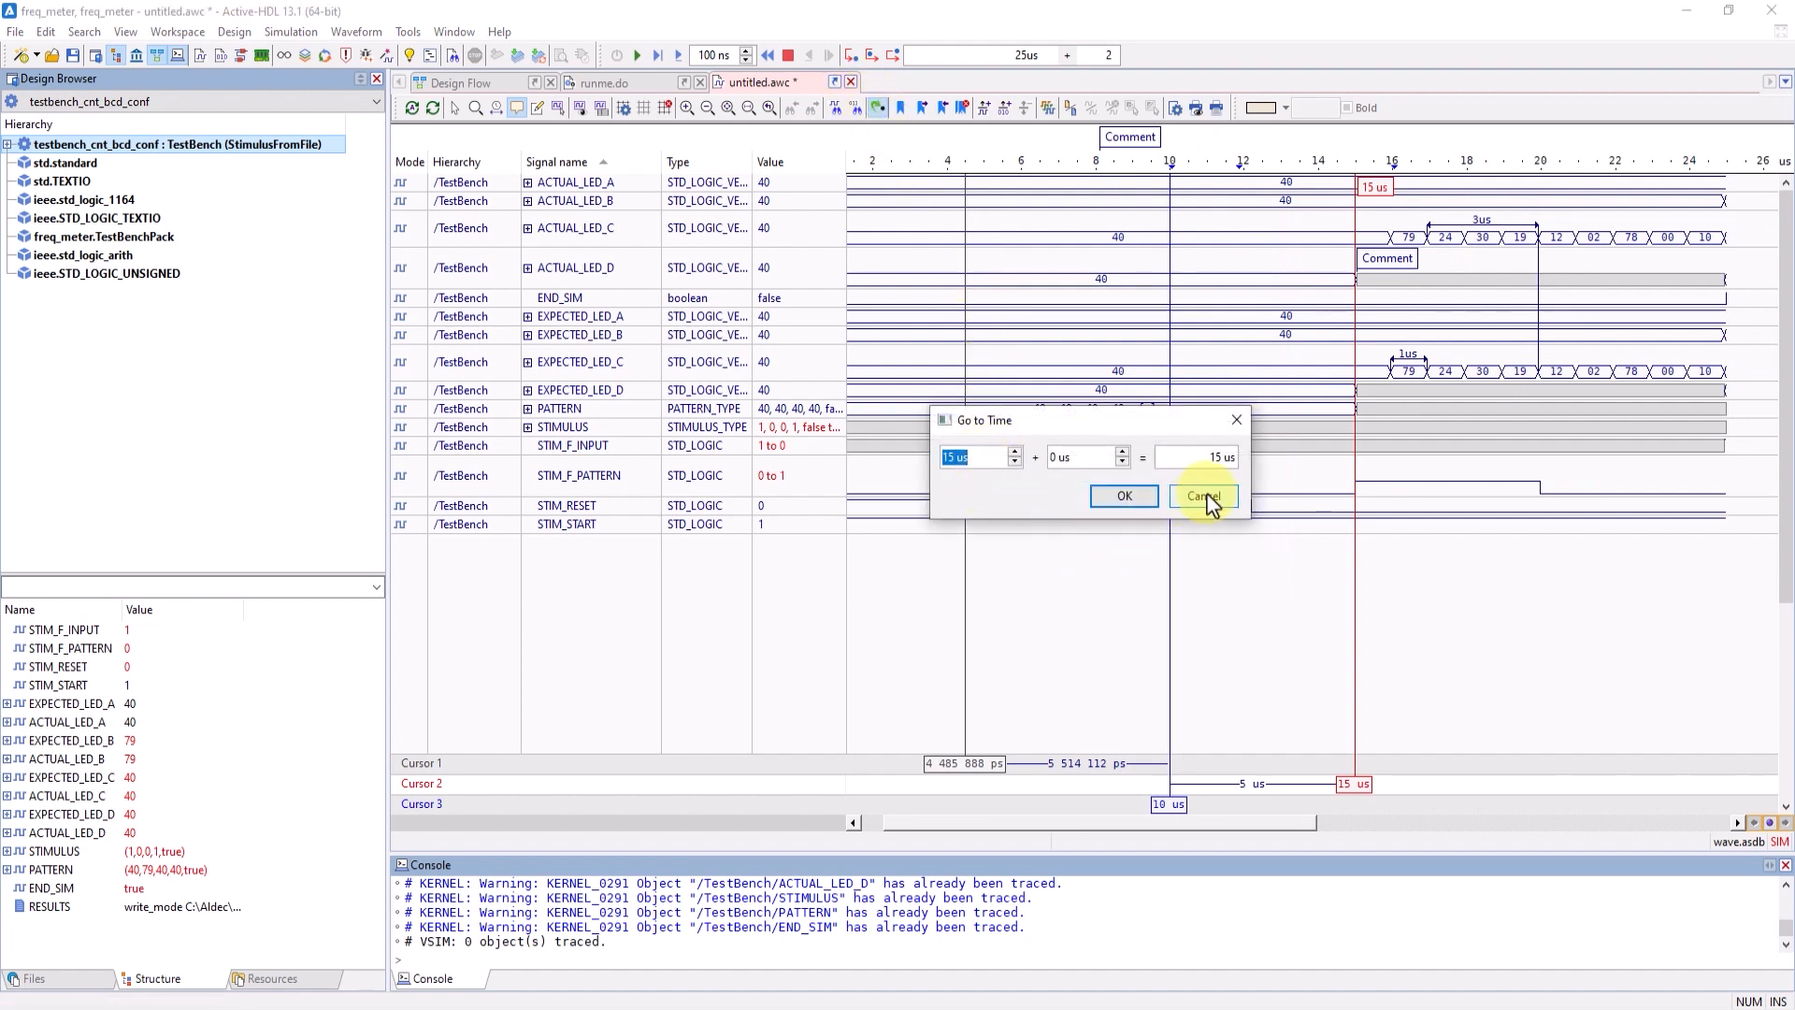
left_click(1137, 496)
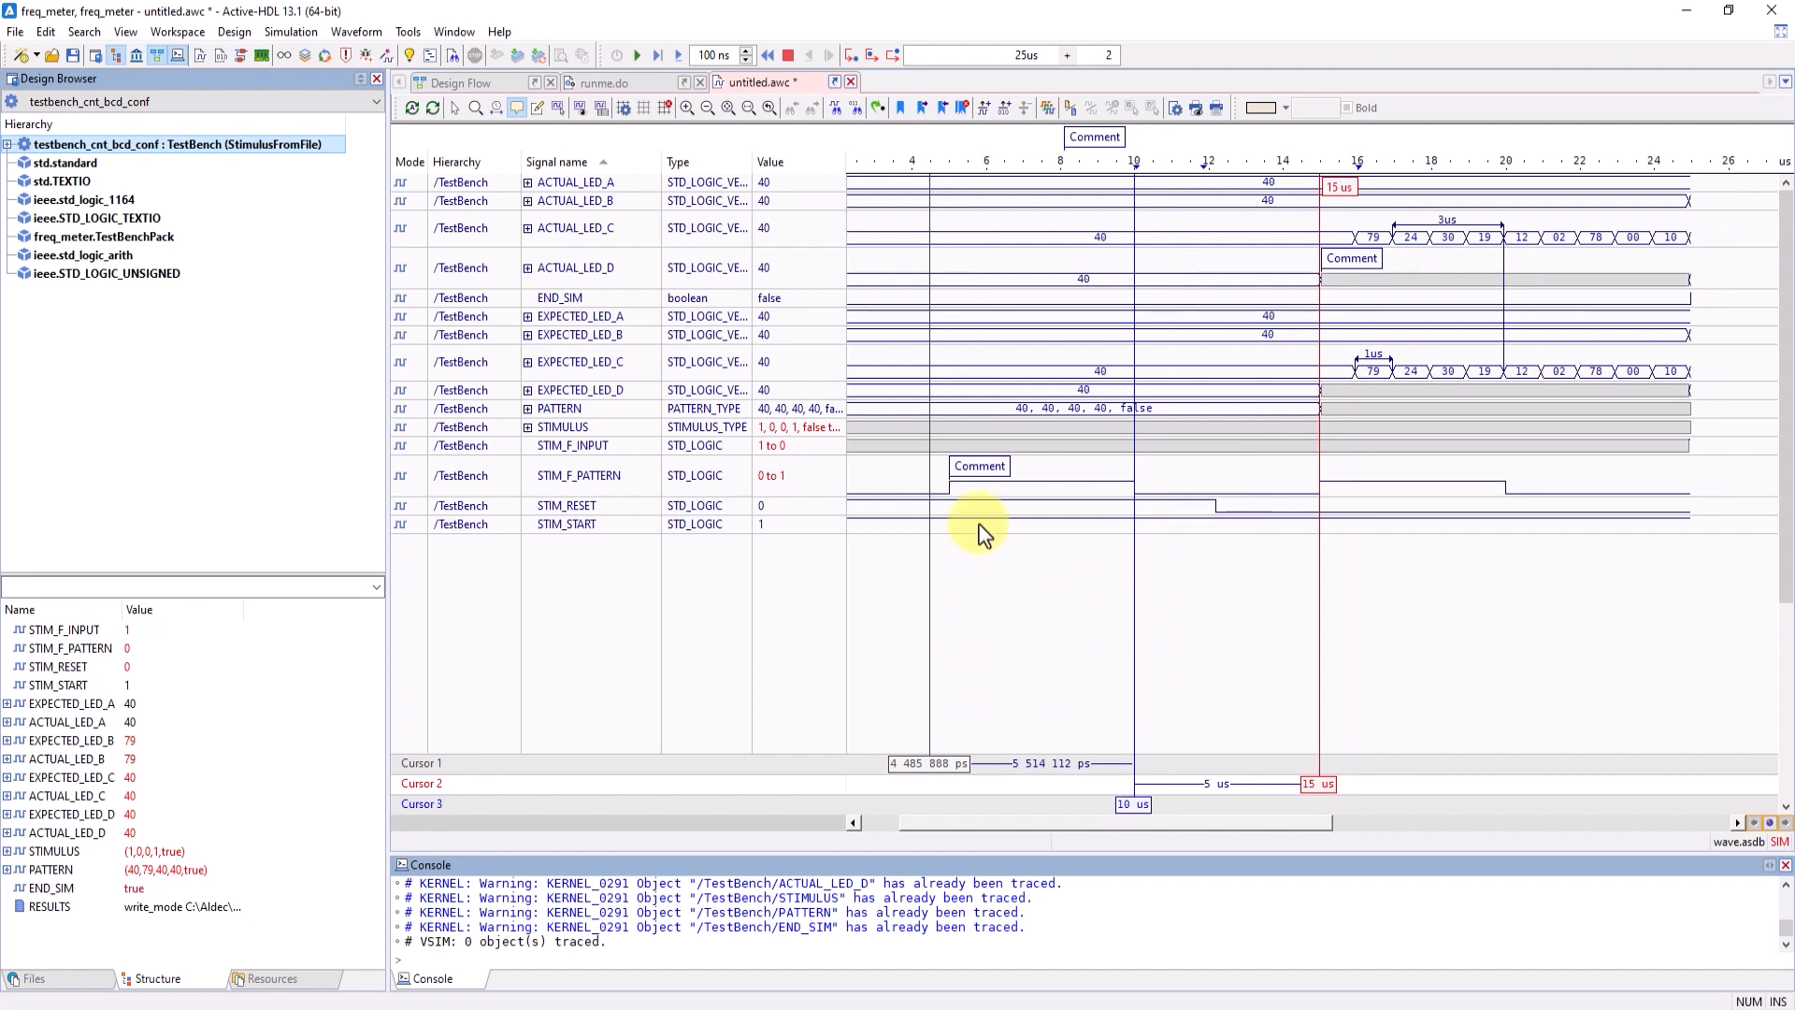
- Search the signal names for "expected", go forward and back through the matches, then view the value search options and close the search
left_click(837, 108)
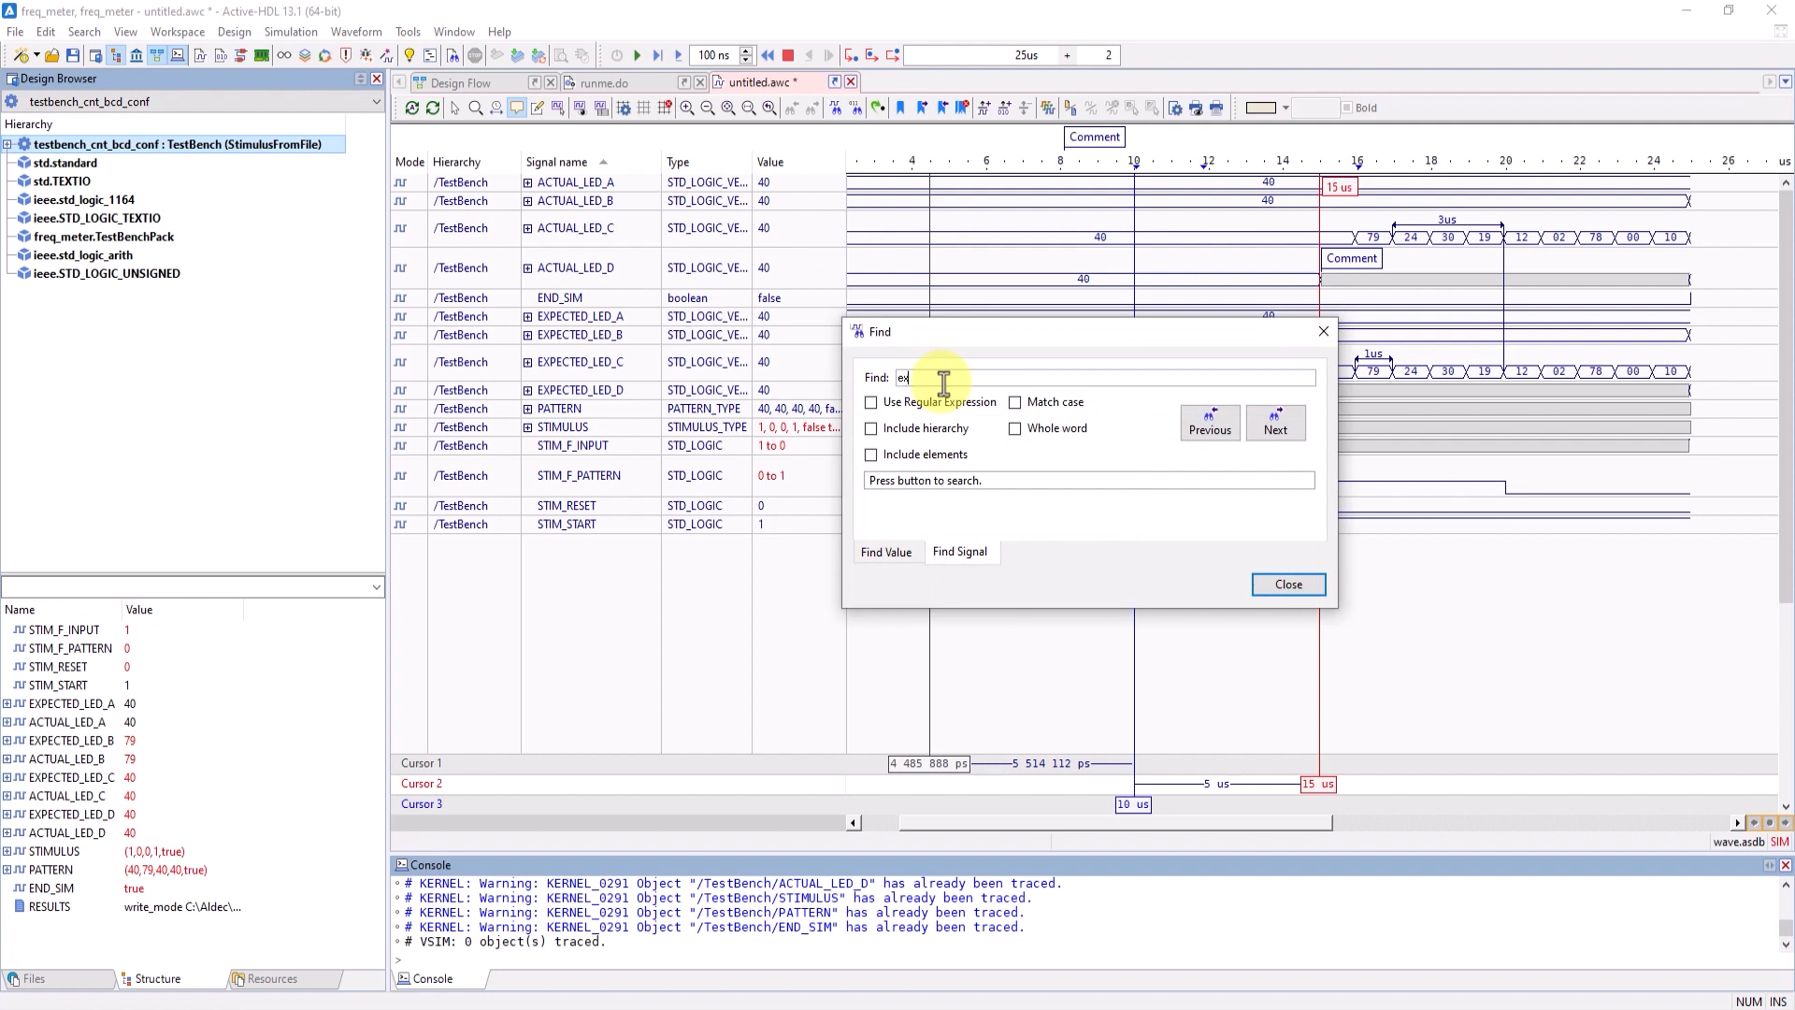
type("expected")
key("Return")
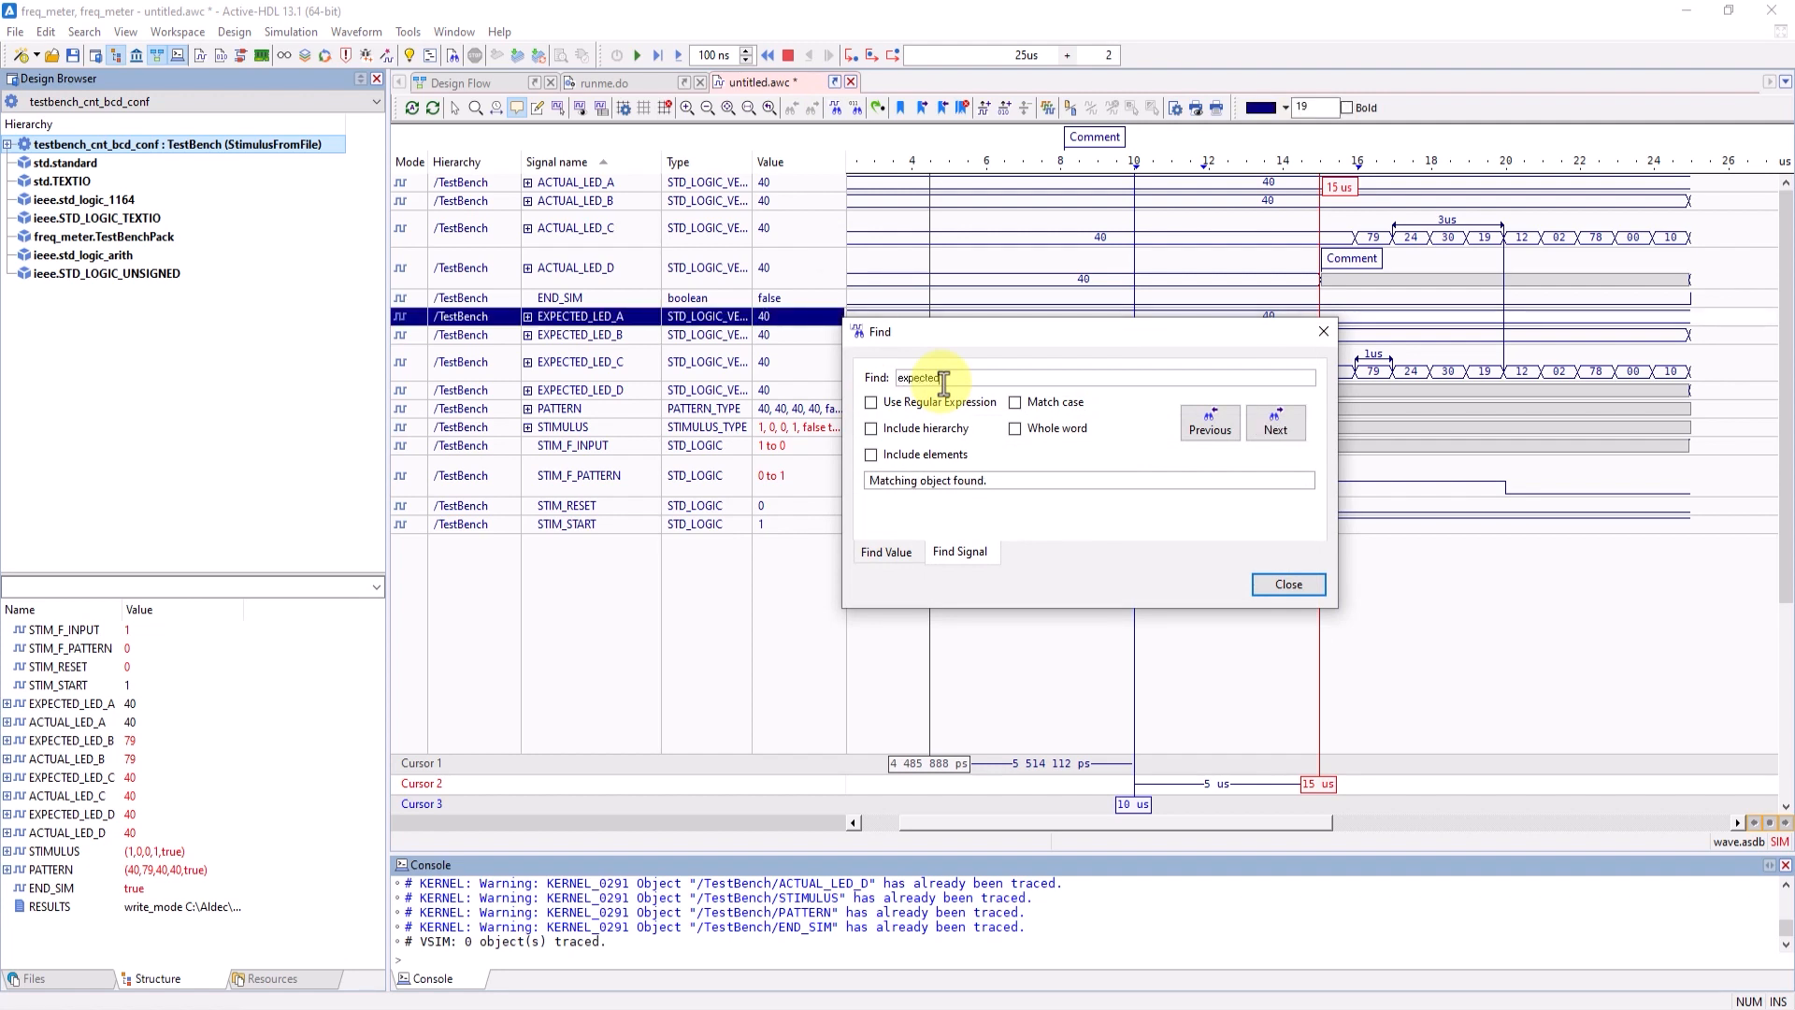
left_click(1273, 427)
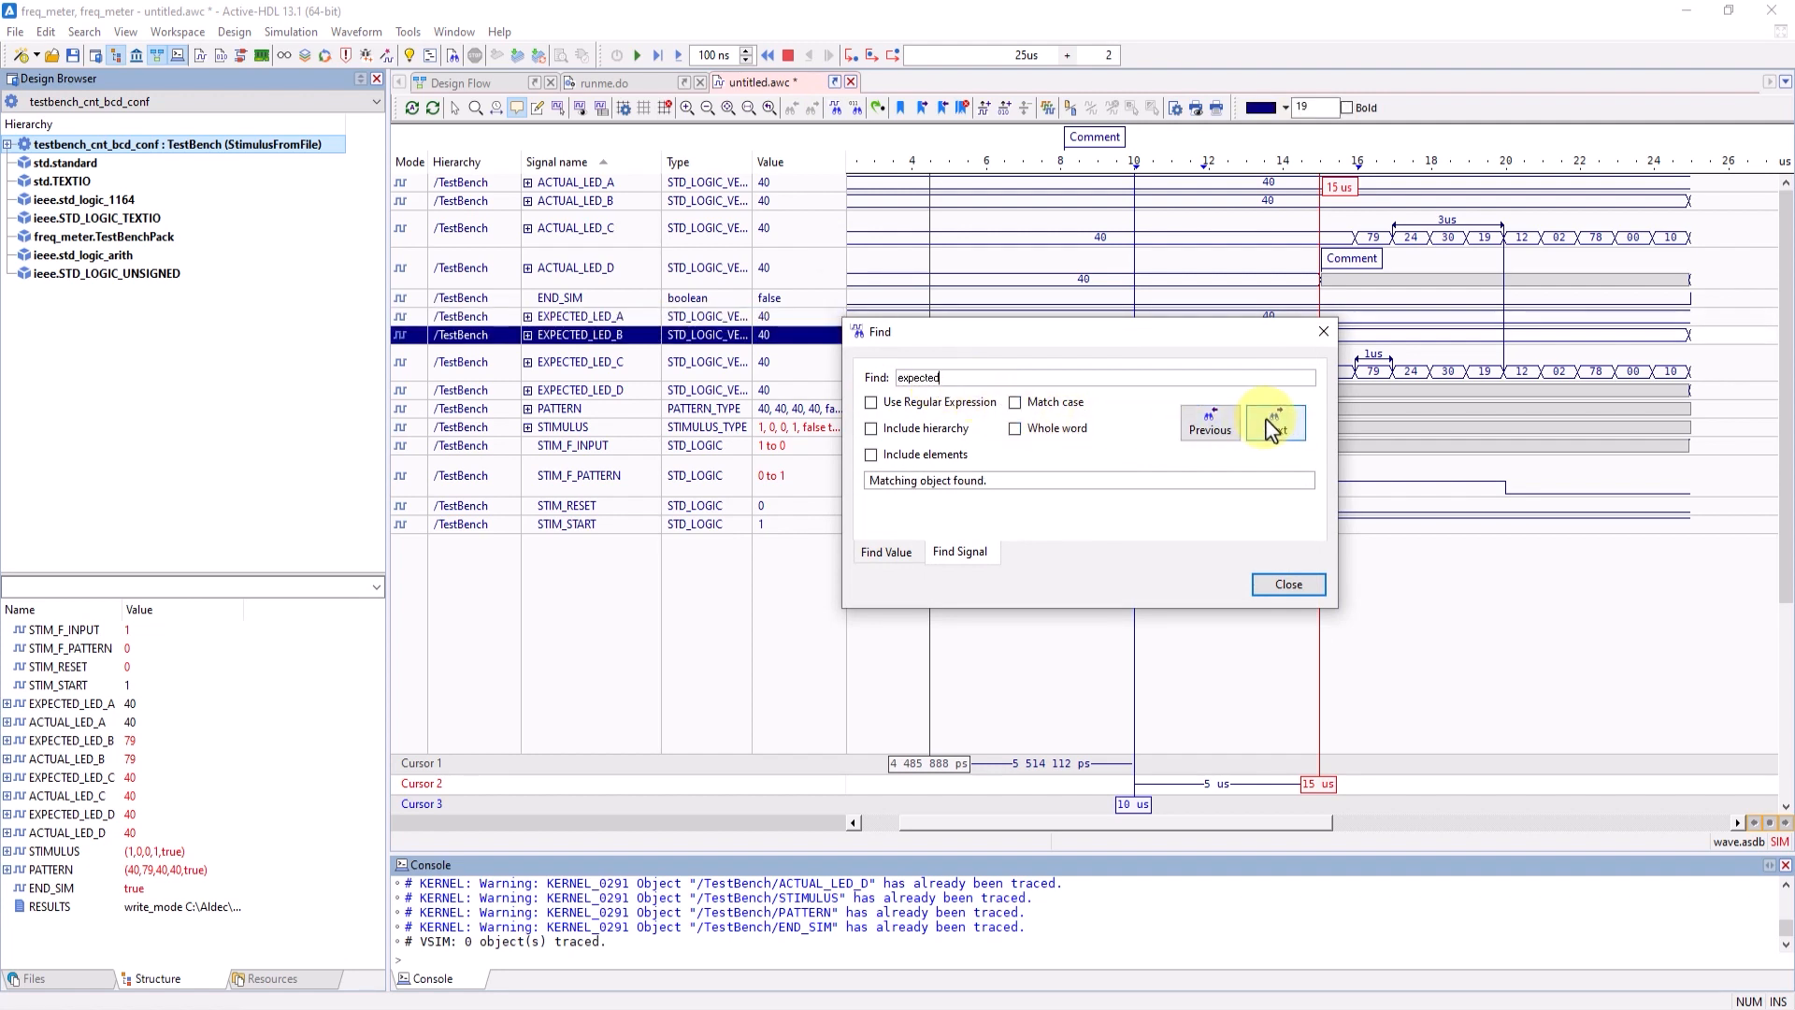
left_click(1273, 427)
left_click(1274, 429)
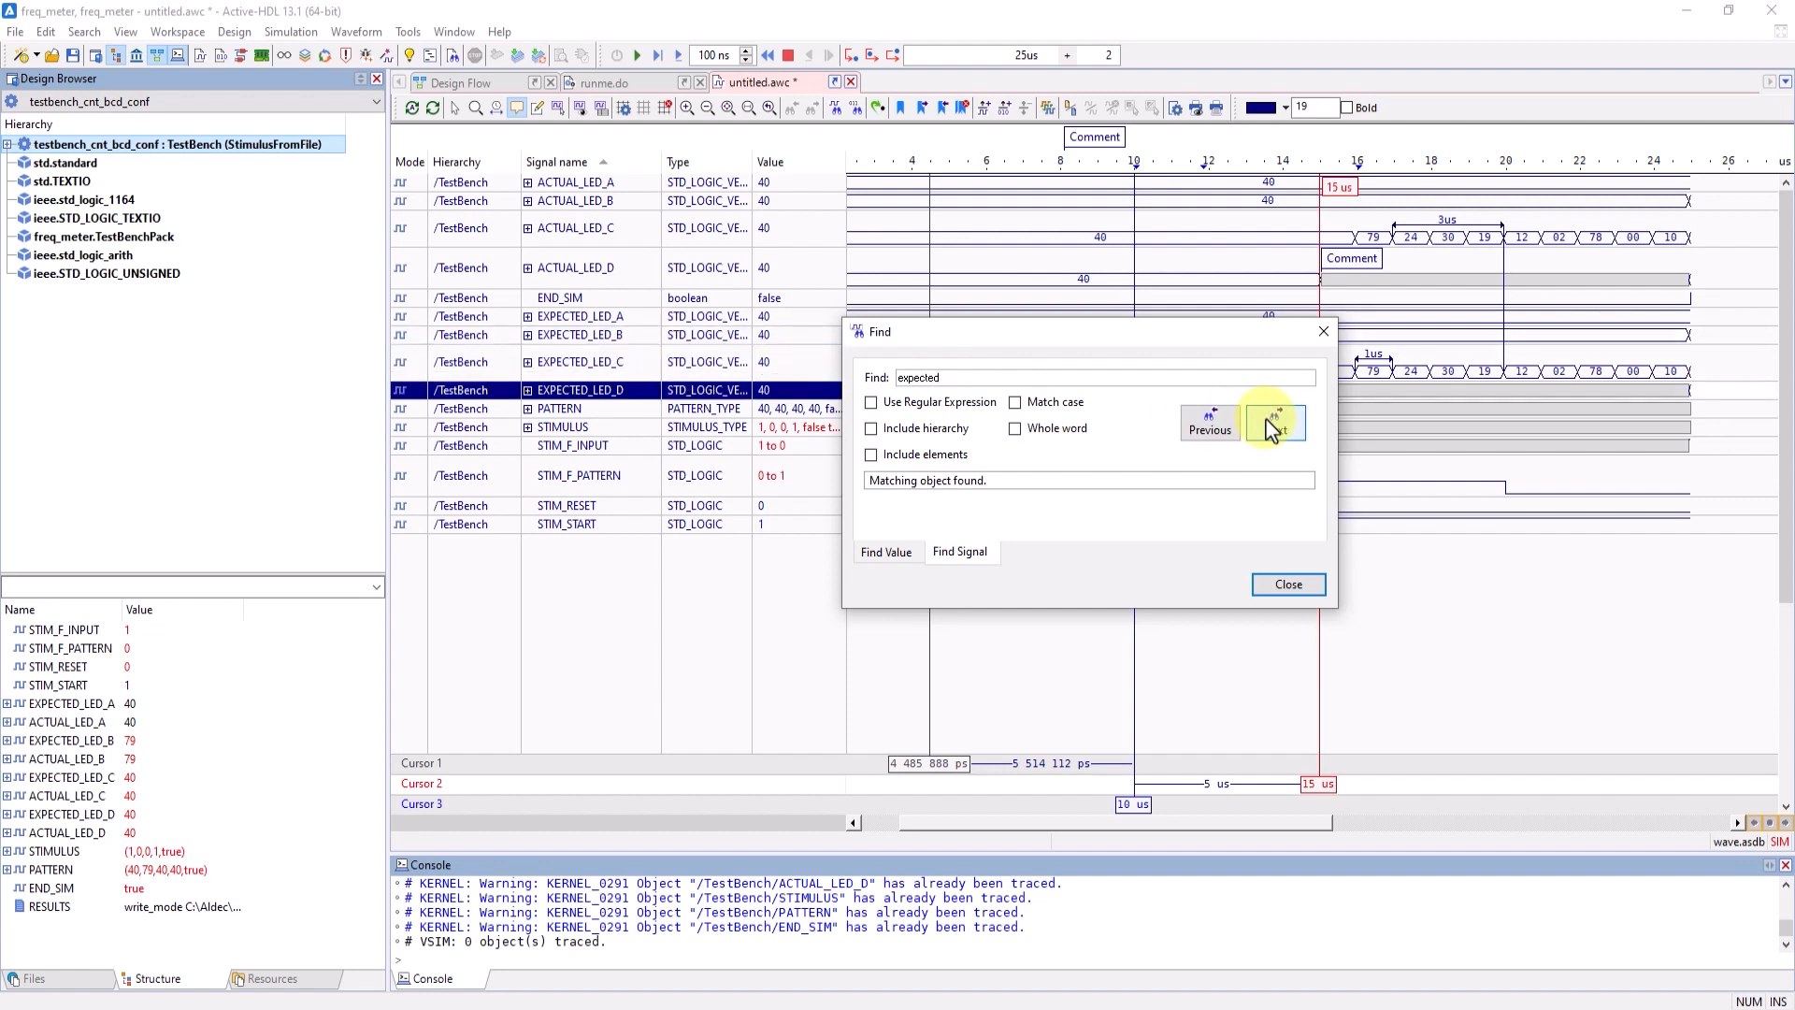
left_click(1213, 423)
left_click(1216, 425)
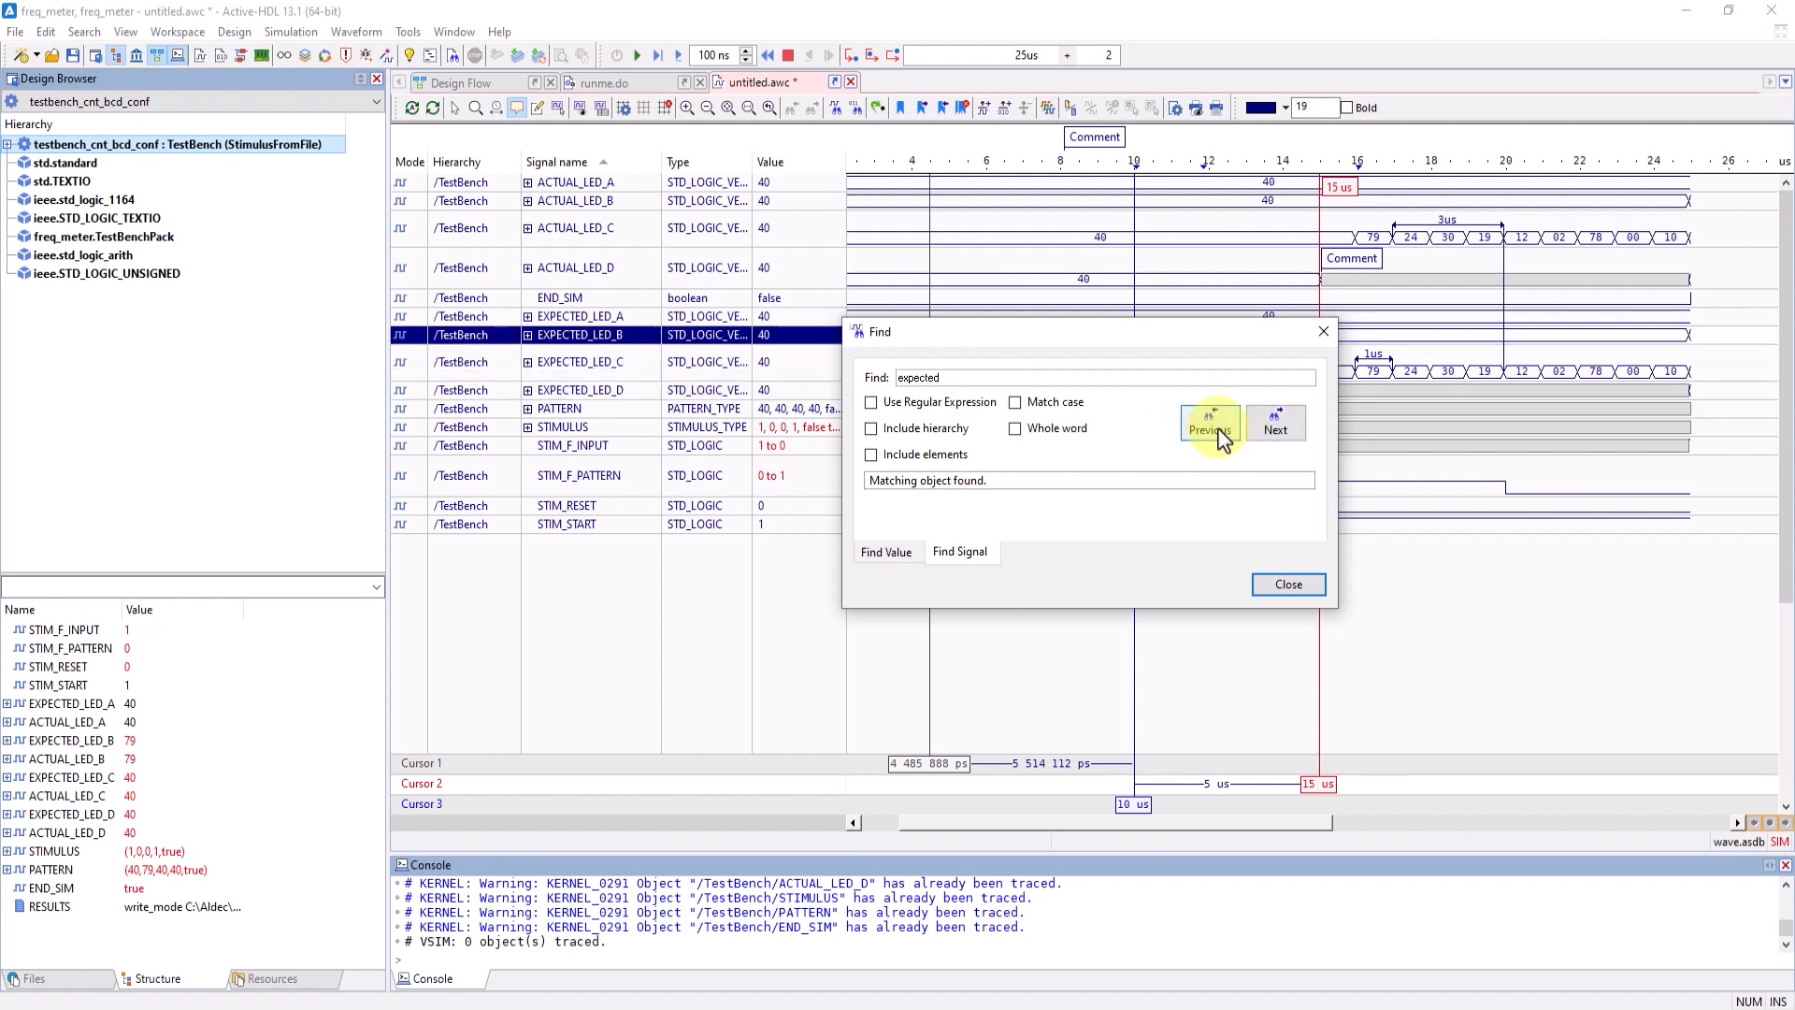
left_click(1219, 432)
left_click(893, 551)
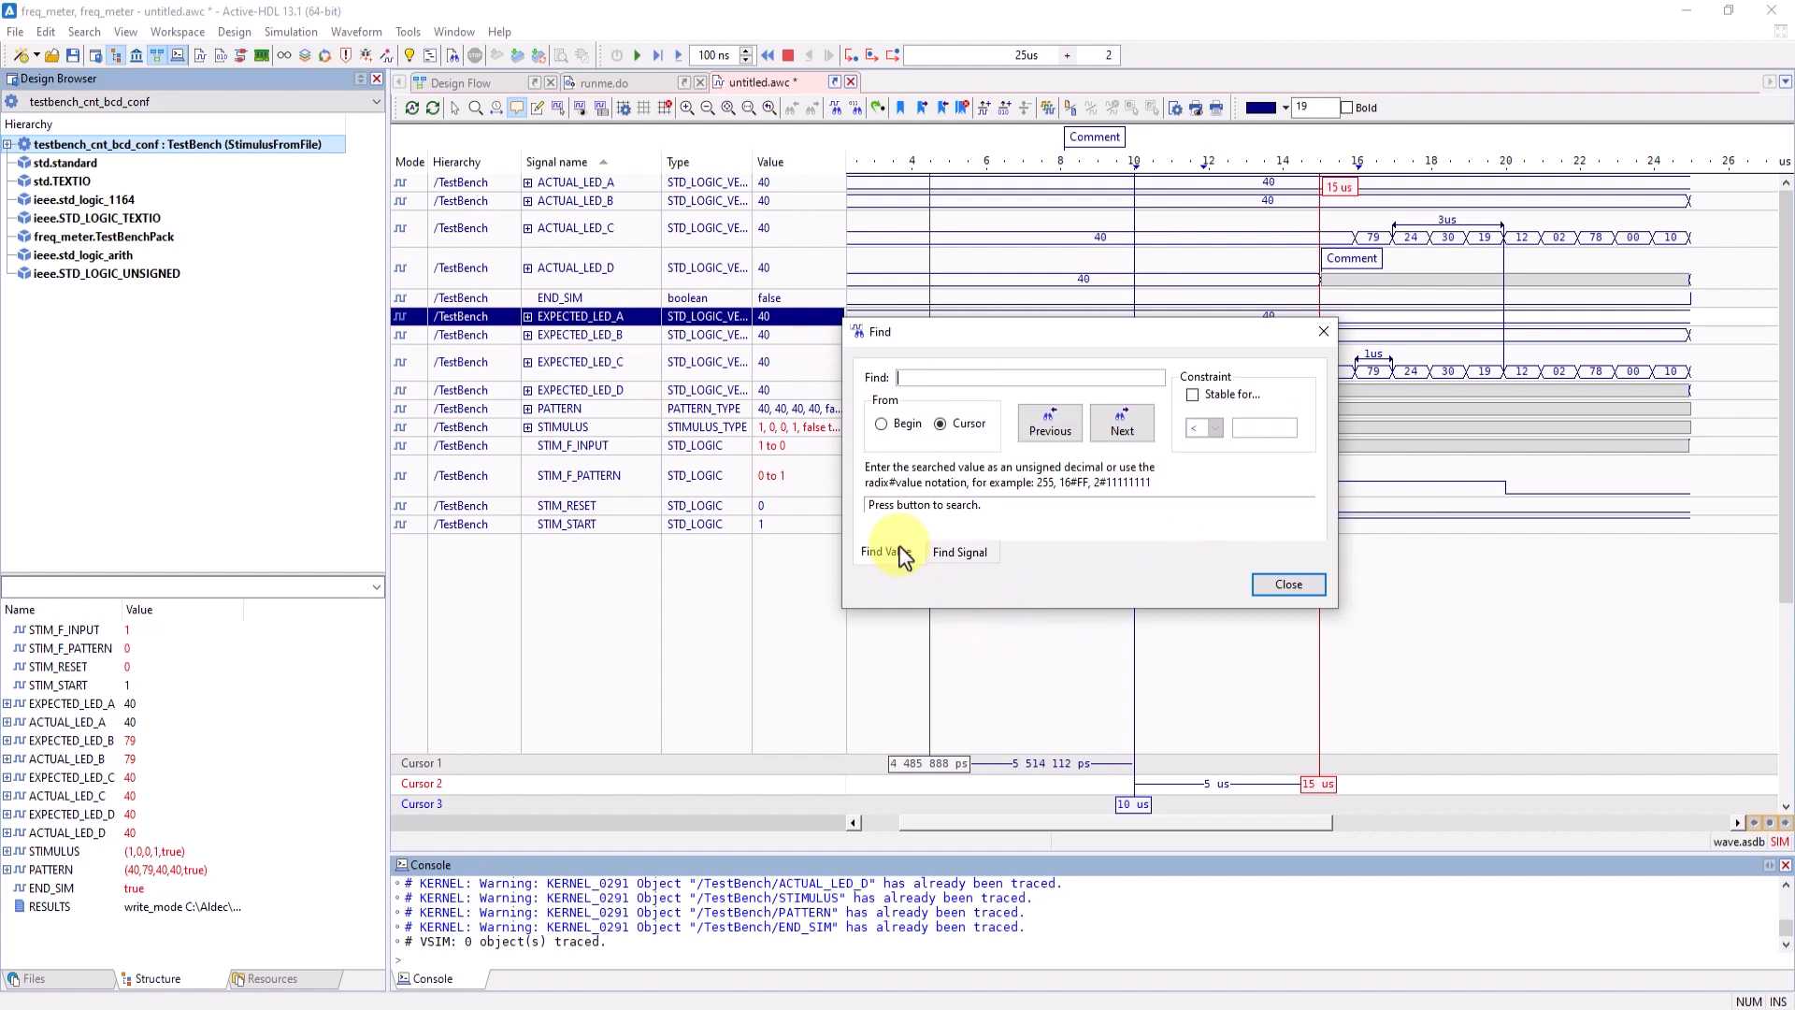
left_click(1307, 587)
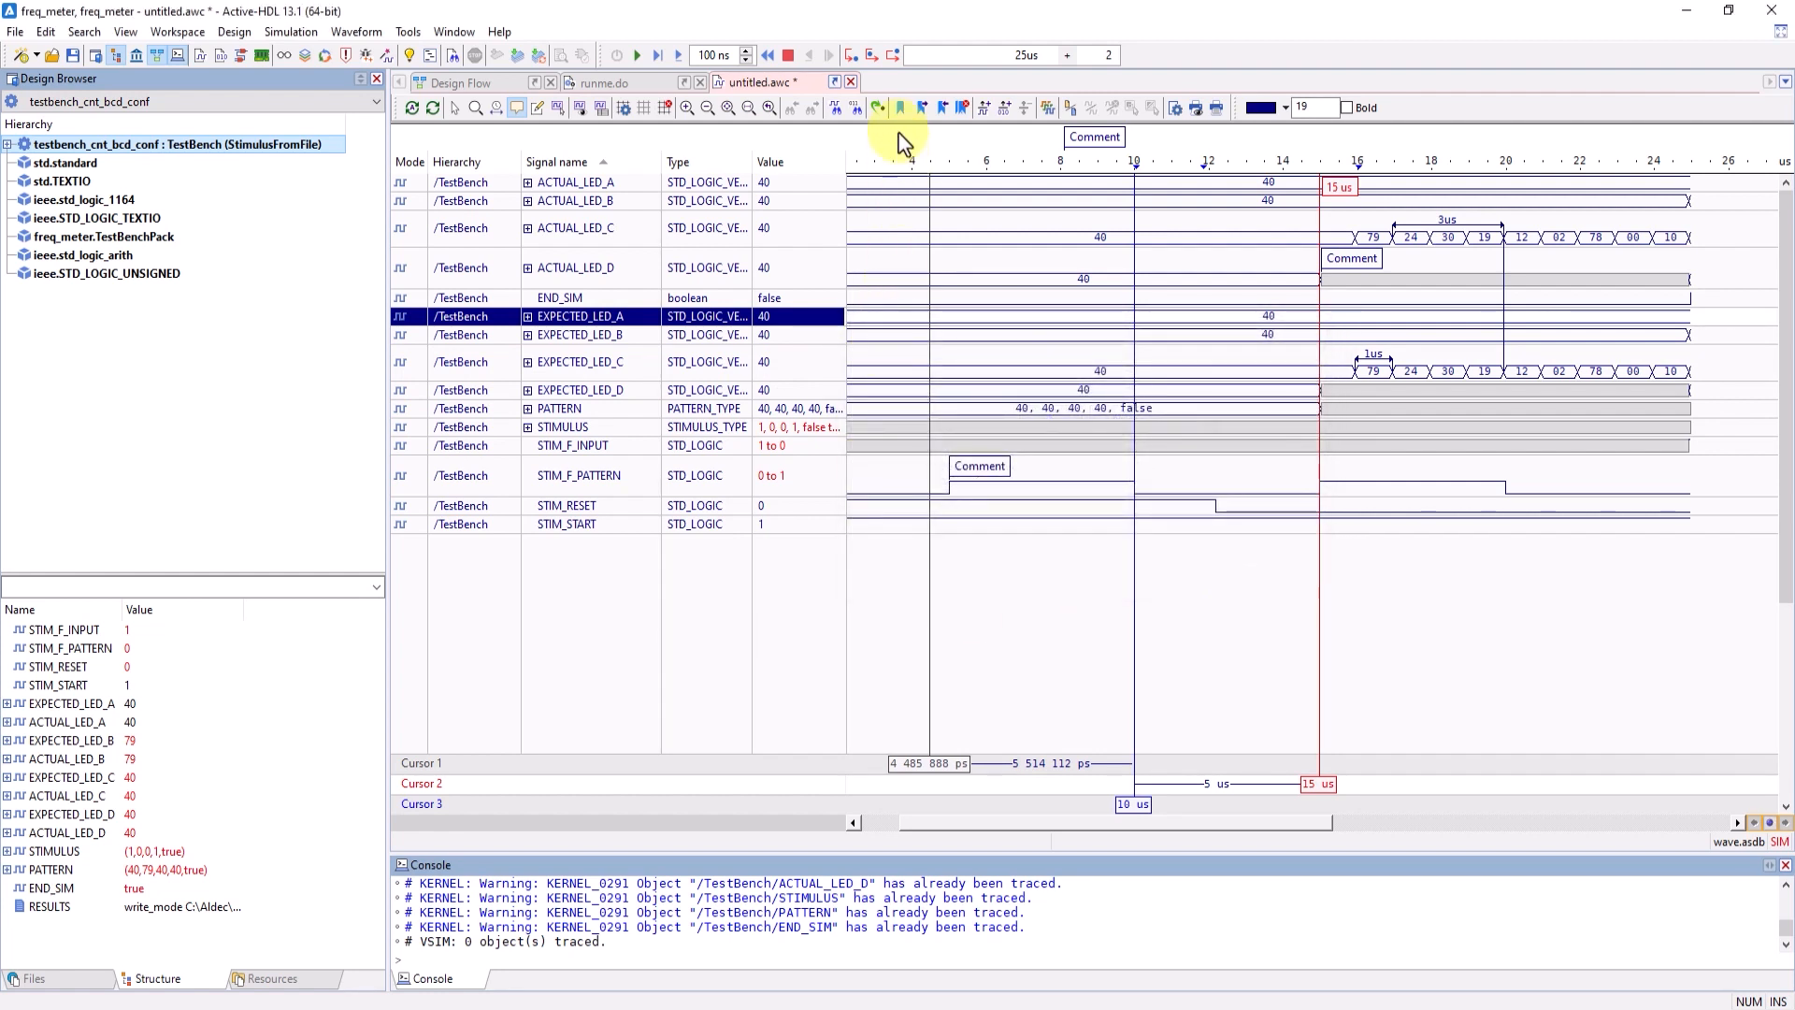
- Search EXPECTED_LED_A for the value 16#40 starting from the beginning of the waveform
left_click(857, 113)
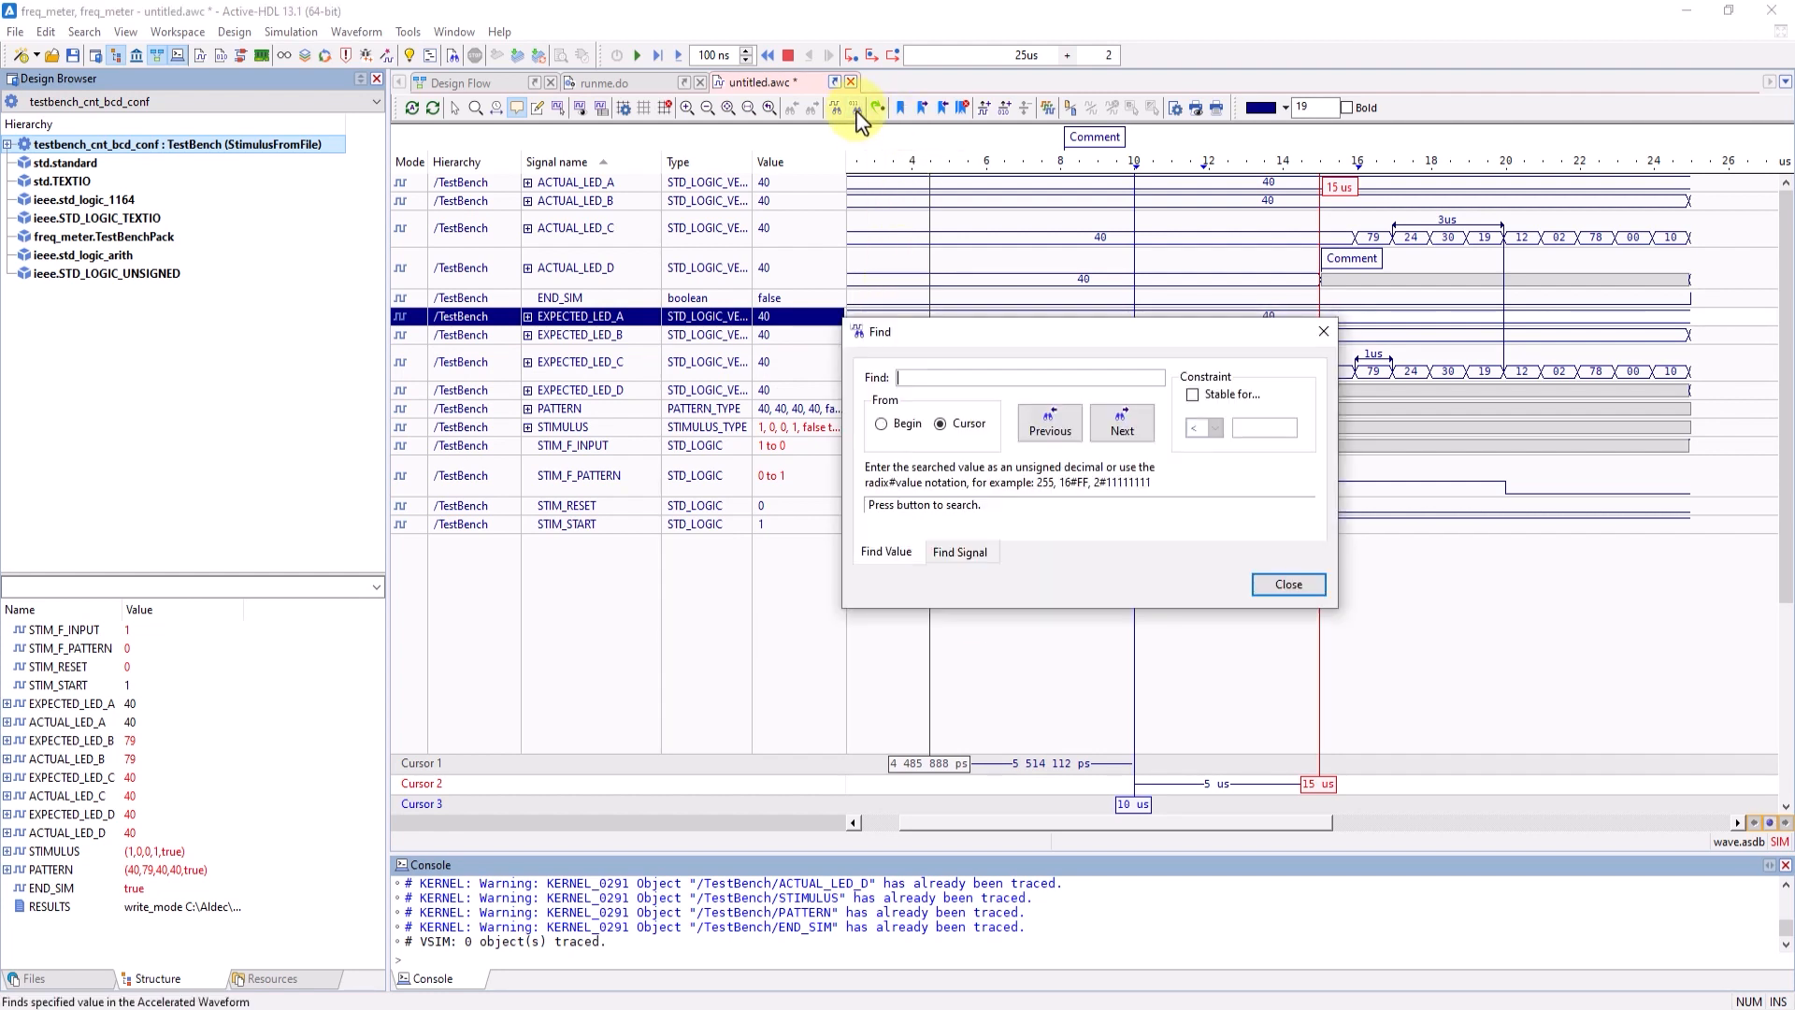
left_click(881, 424)
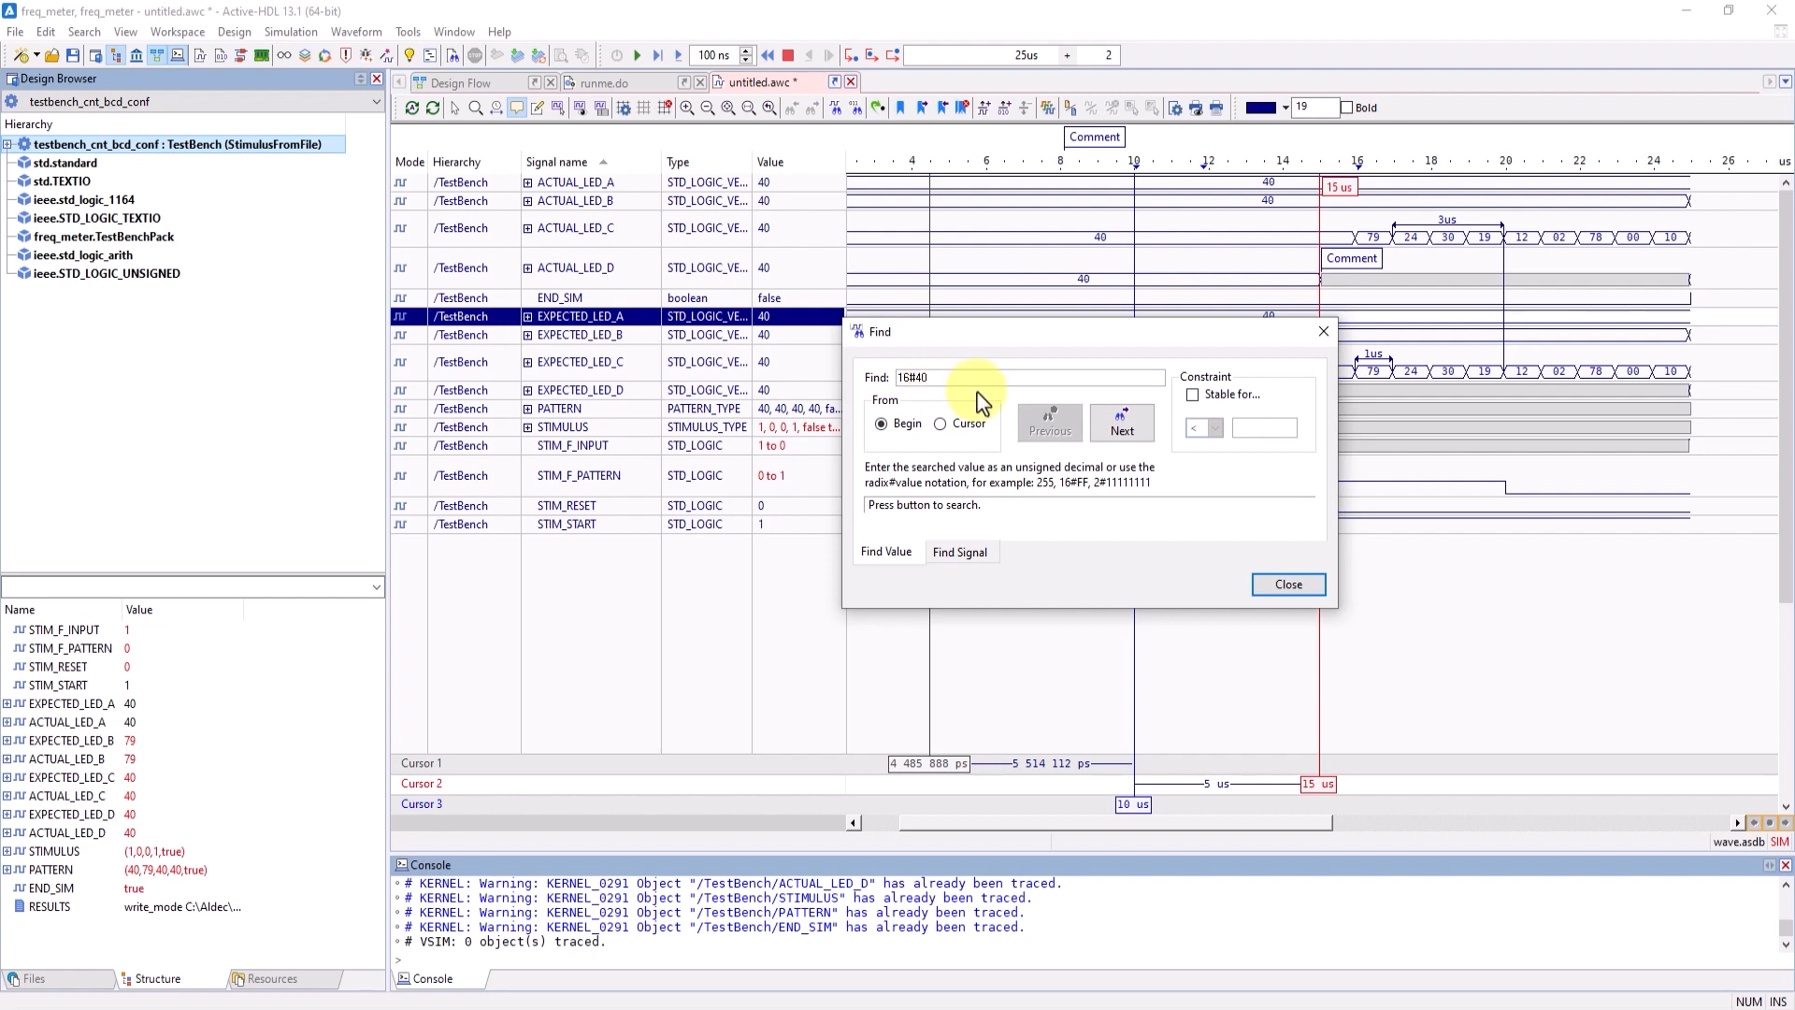
left_click(1121, 427)
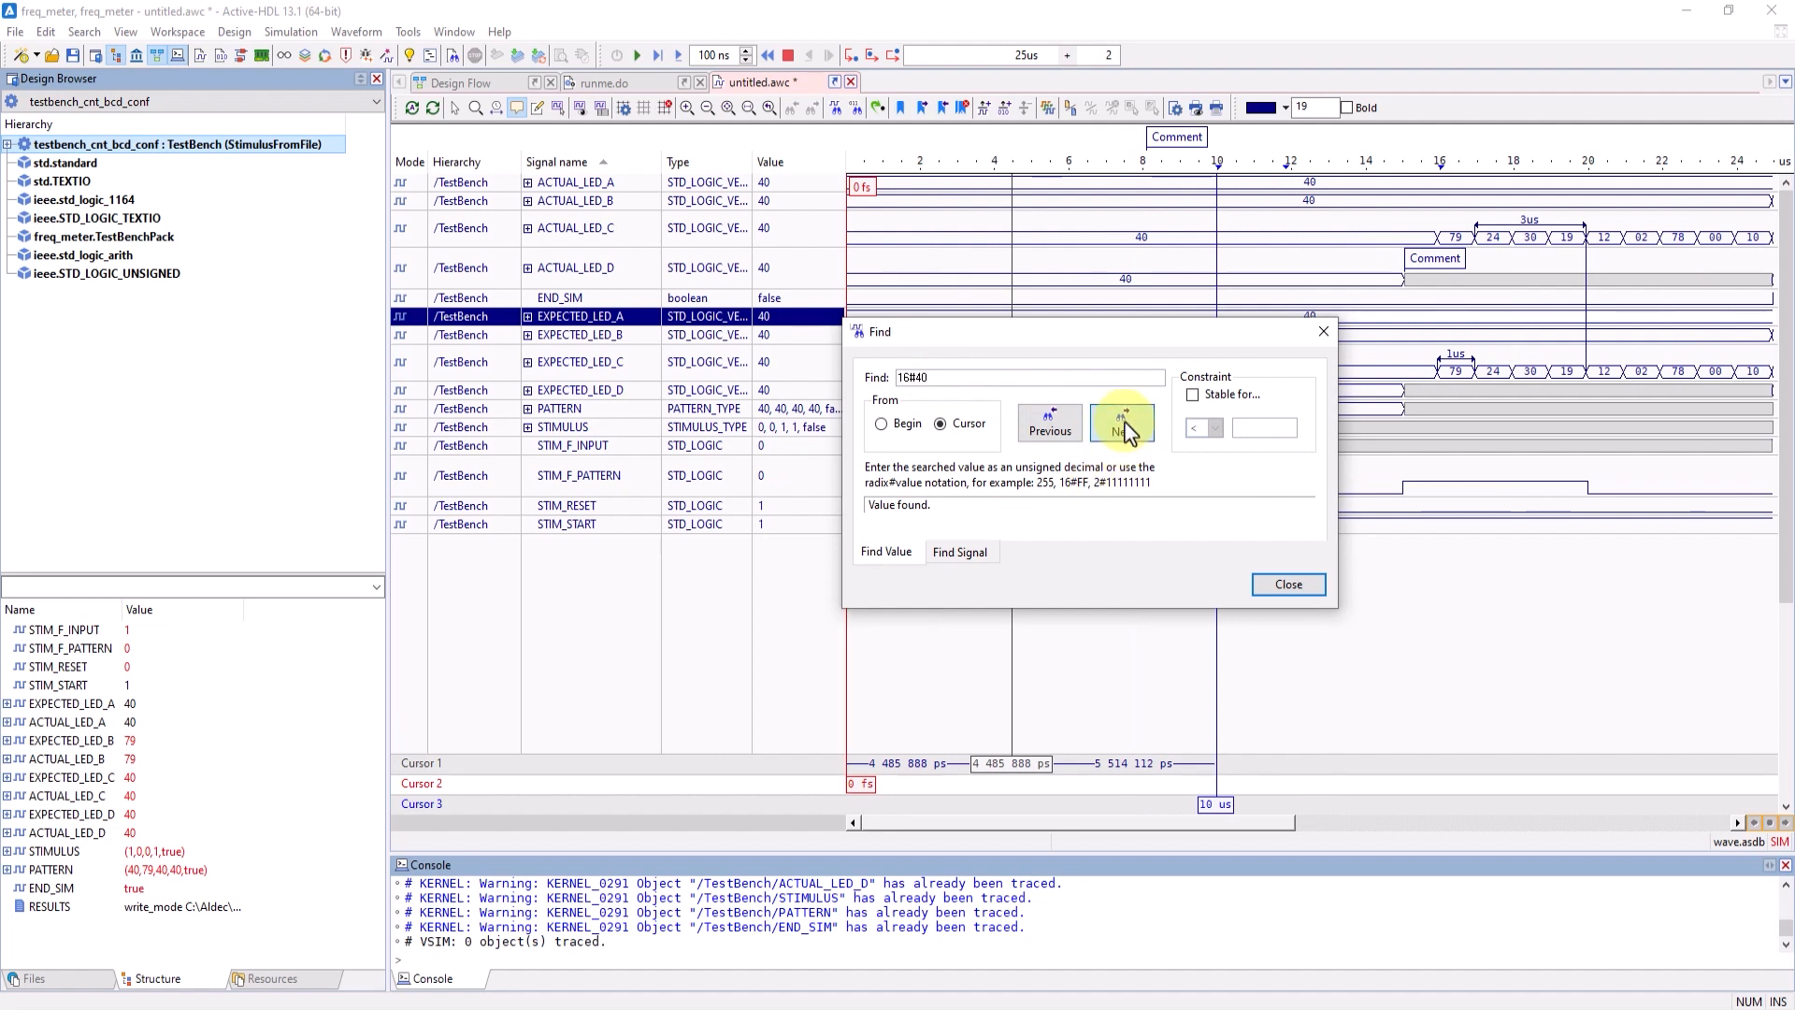
- Close the search and create a virtual bus from the signals ACTUAL_LED_A through ACTUAL_LED_D
left_click(1287, 584)
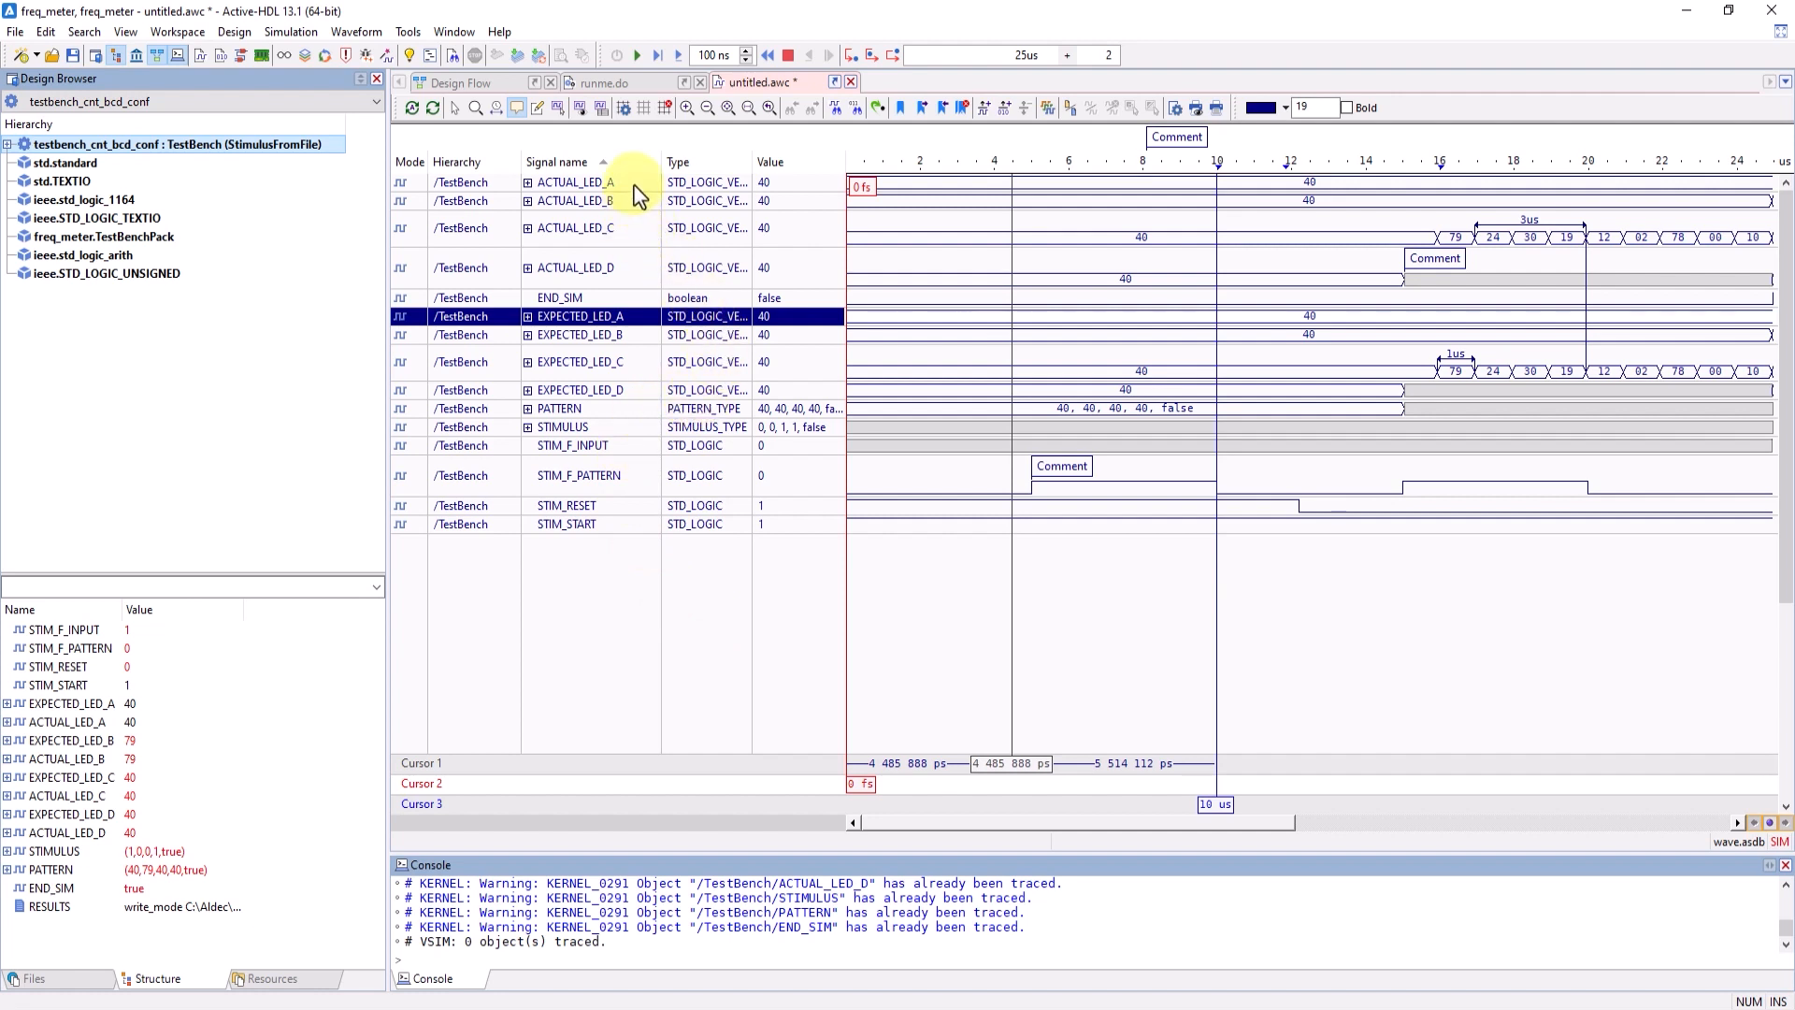
left_click_drag(635, 184, 651, 286)
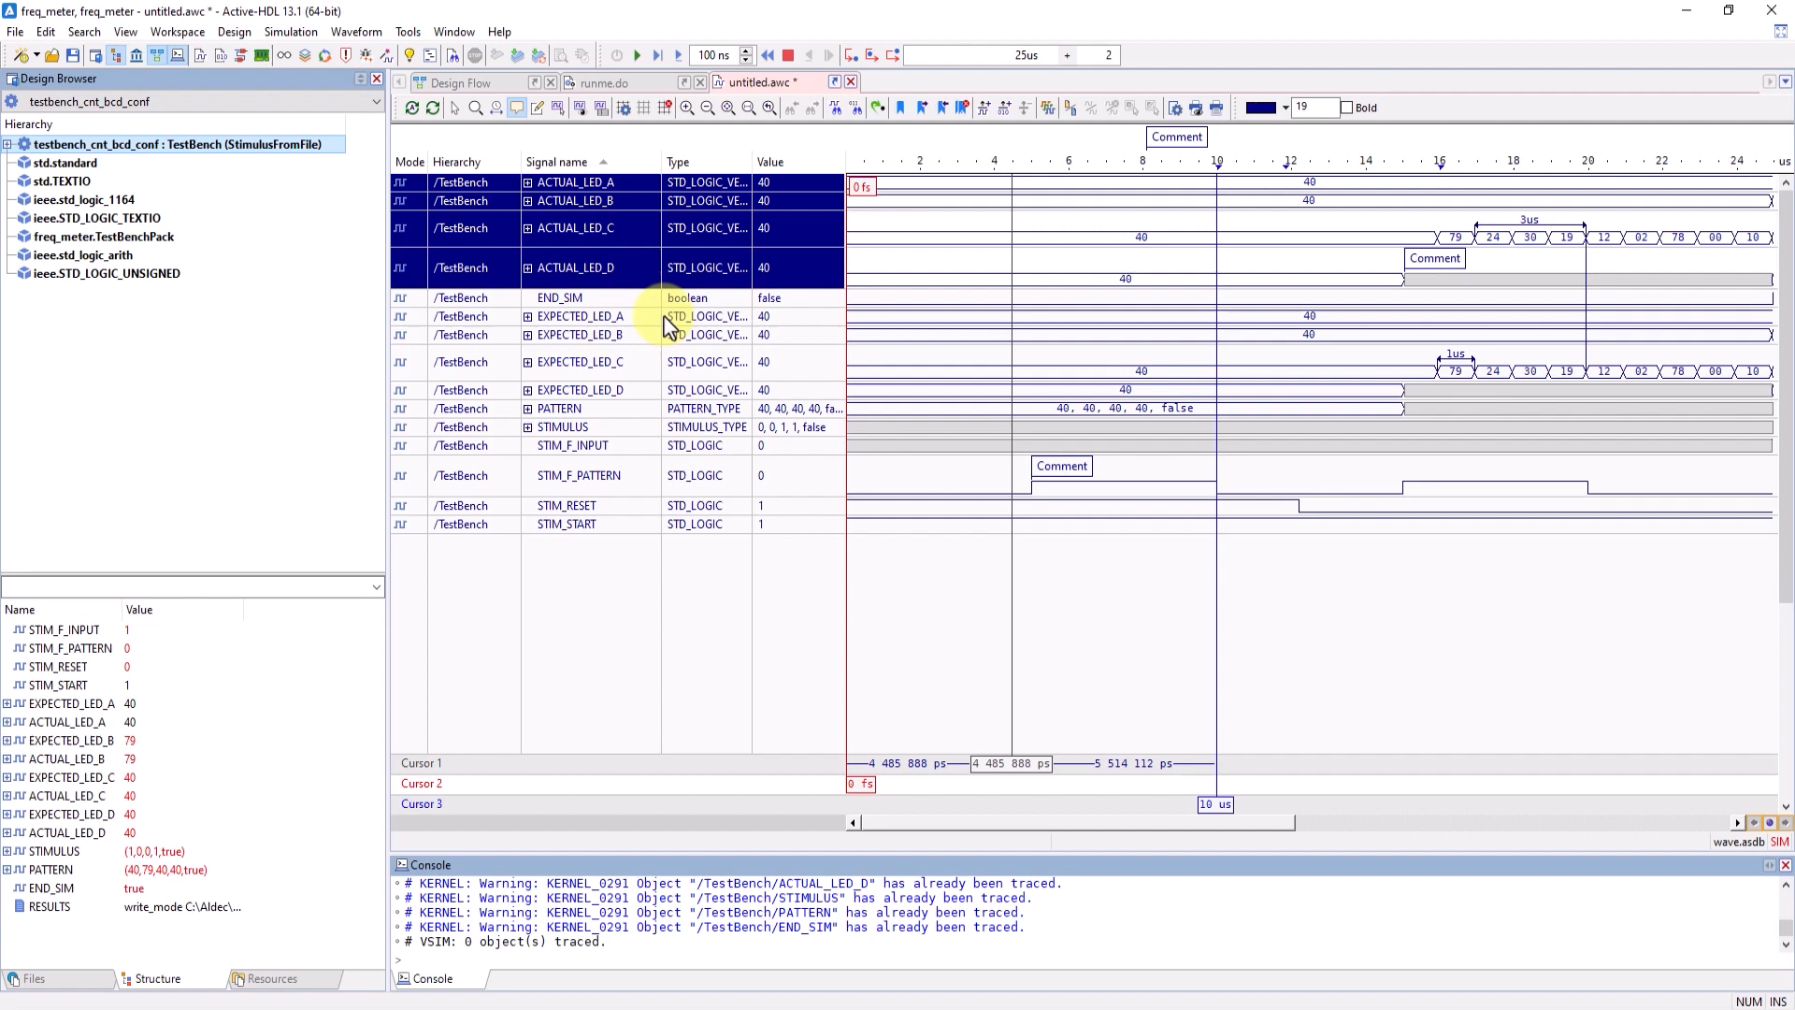
right_click(638, 232)
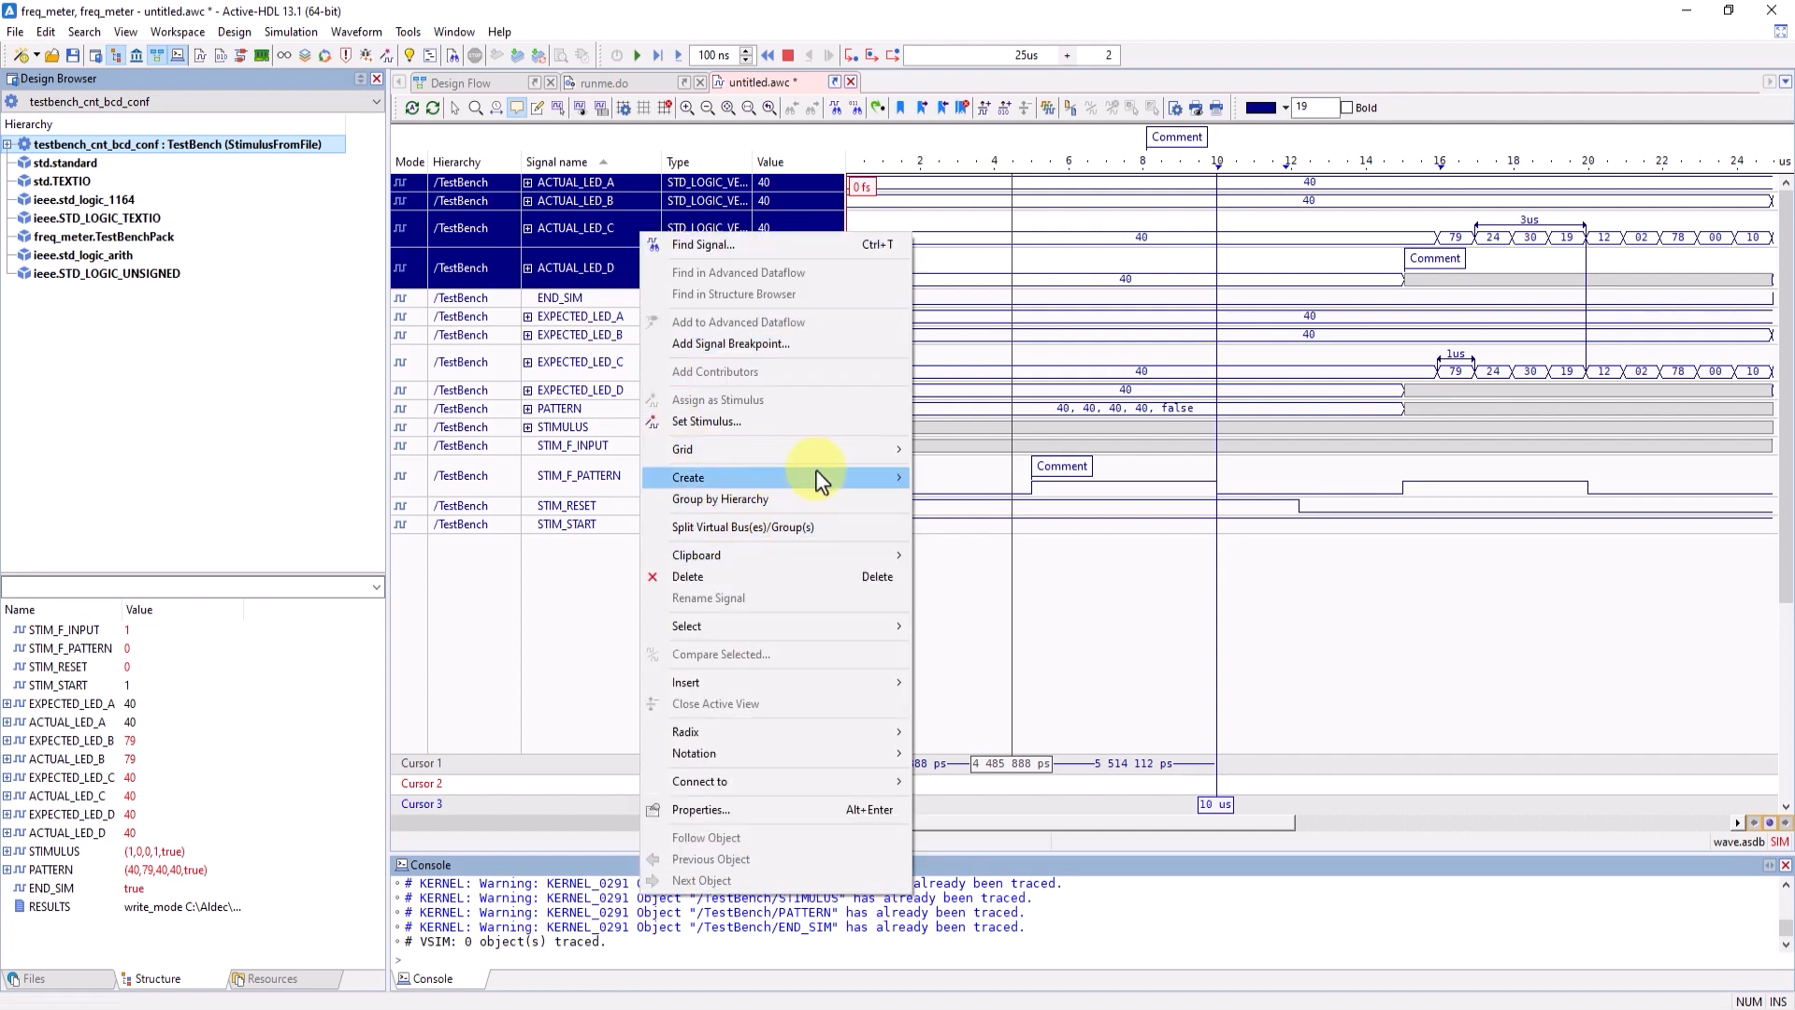
mouse_move(817, 476)
left_click(1001, 551)
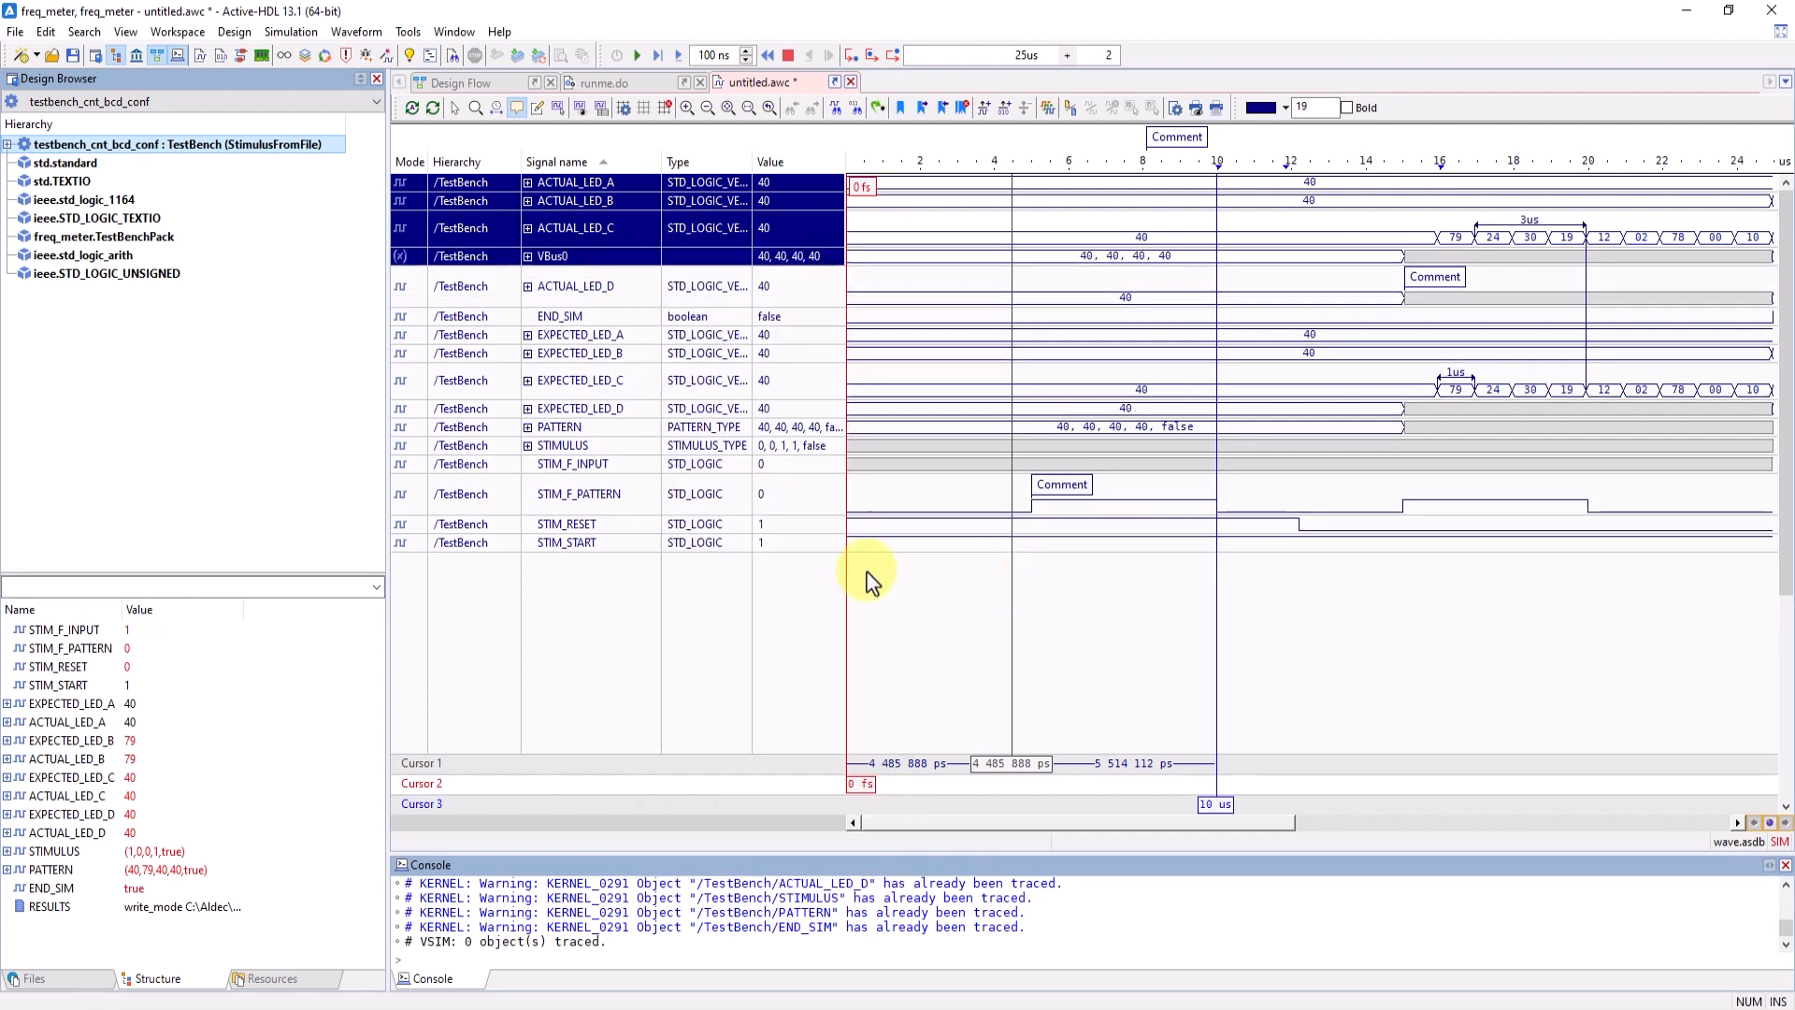
- Expand and collapse the new virtual bus to view its member signals
left_click(598, 256)
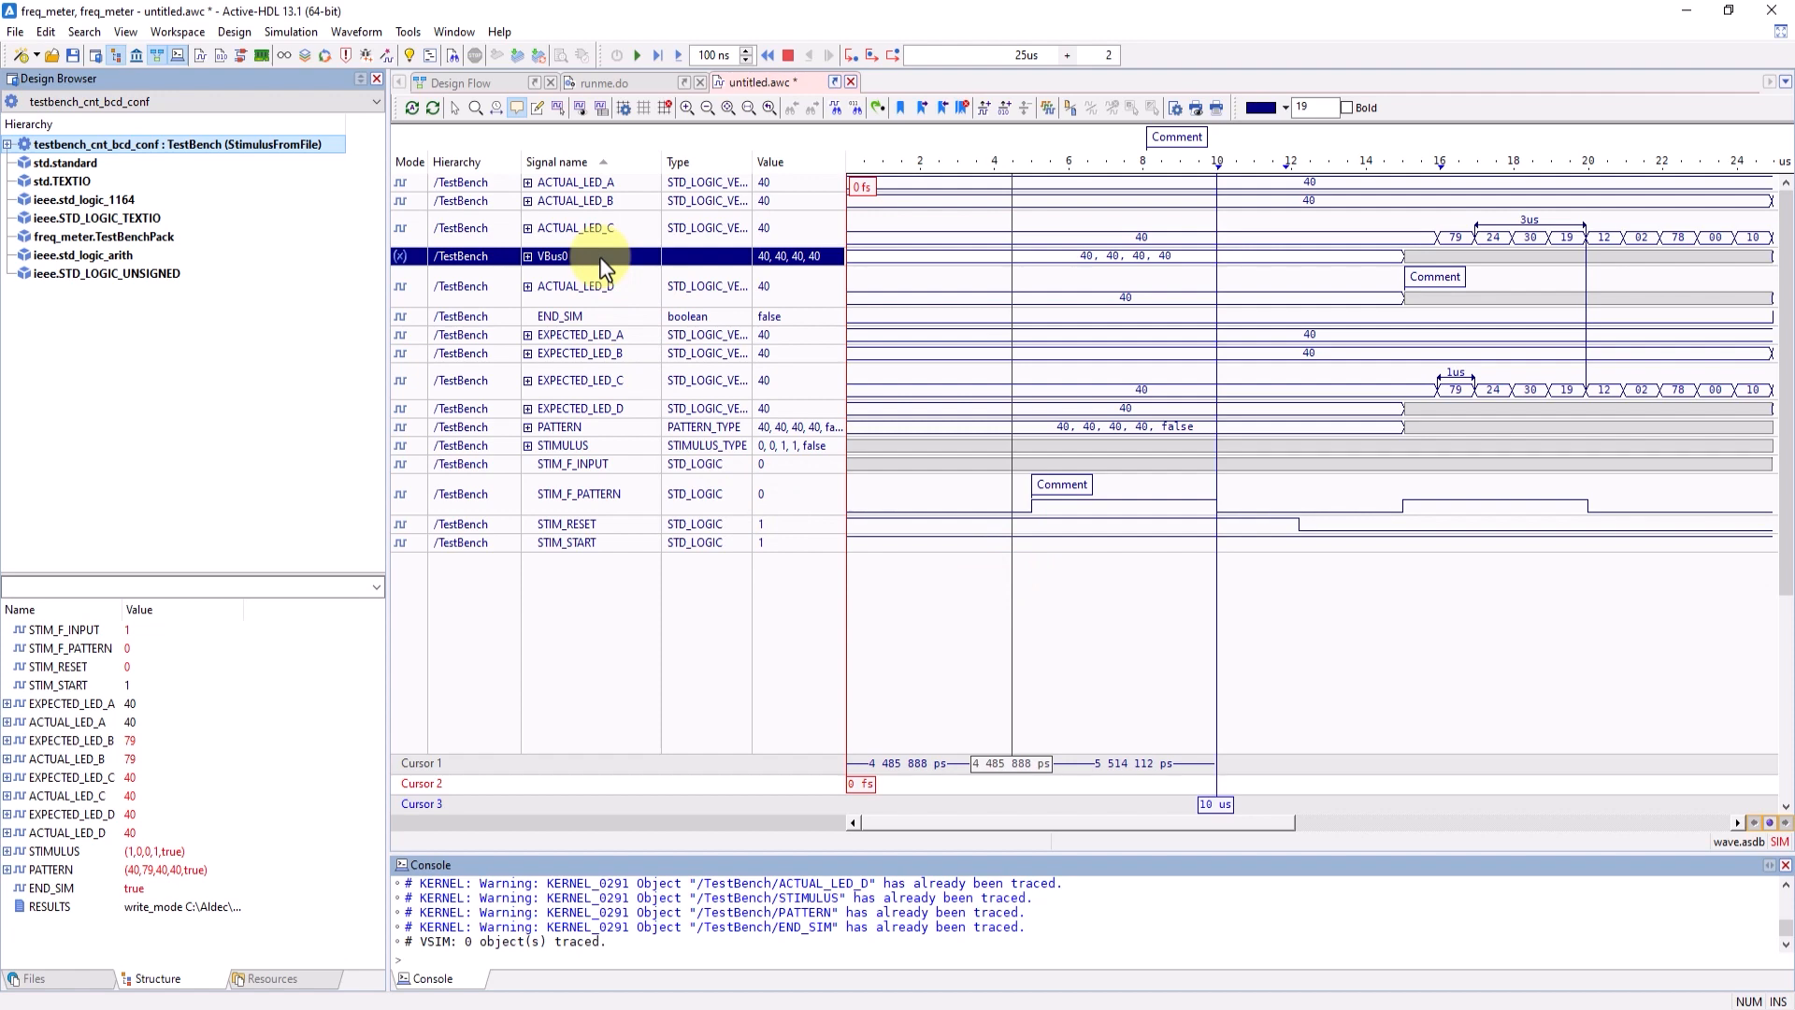
left_click(528, 256)
left_click(528, 256)
left_click(528, 256)
left_click(528, 256)
- Combine the signals EXPECTED_LED_A through EXPECTED_LED_D into a virtual group
left_click_drag(624, 334, 629, 411)
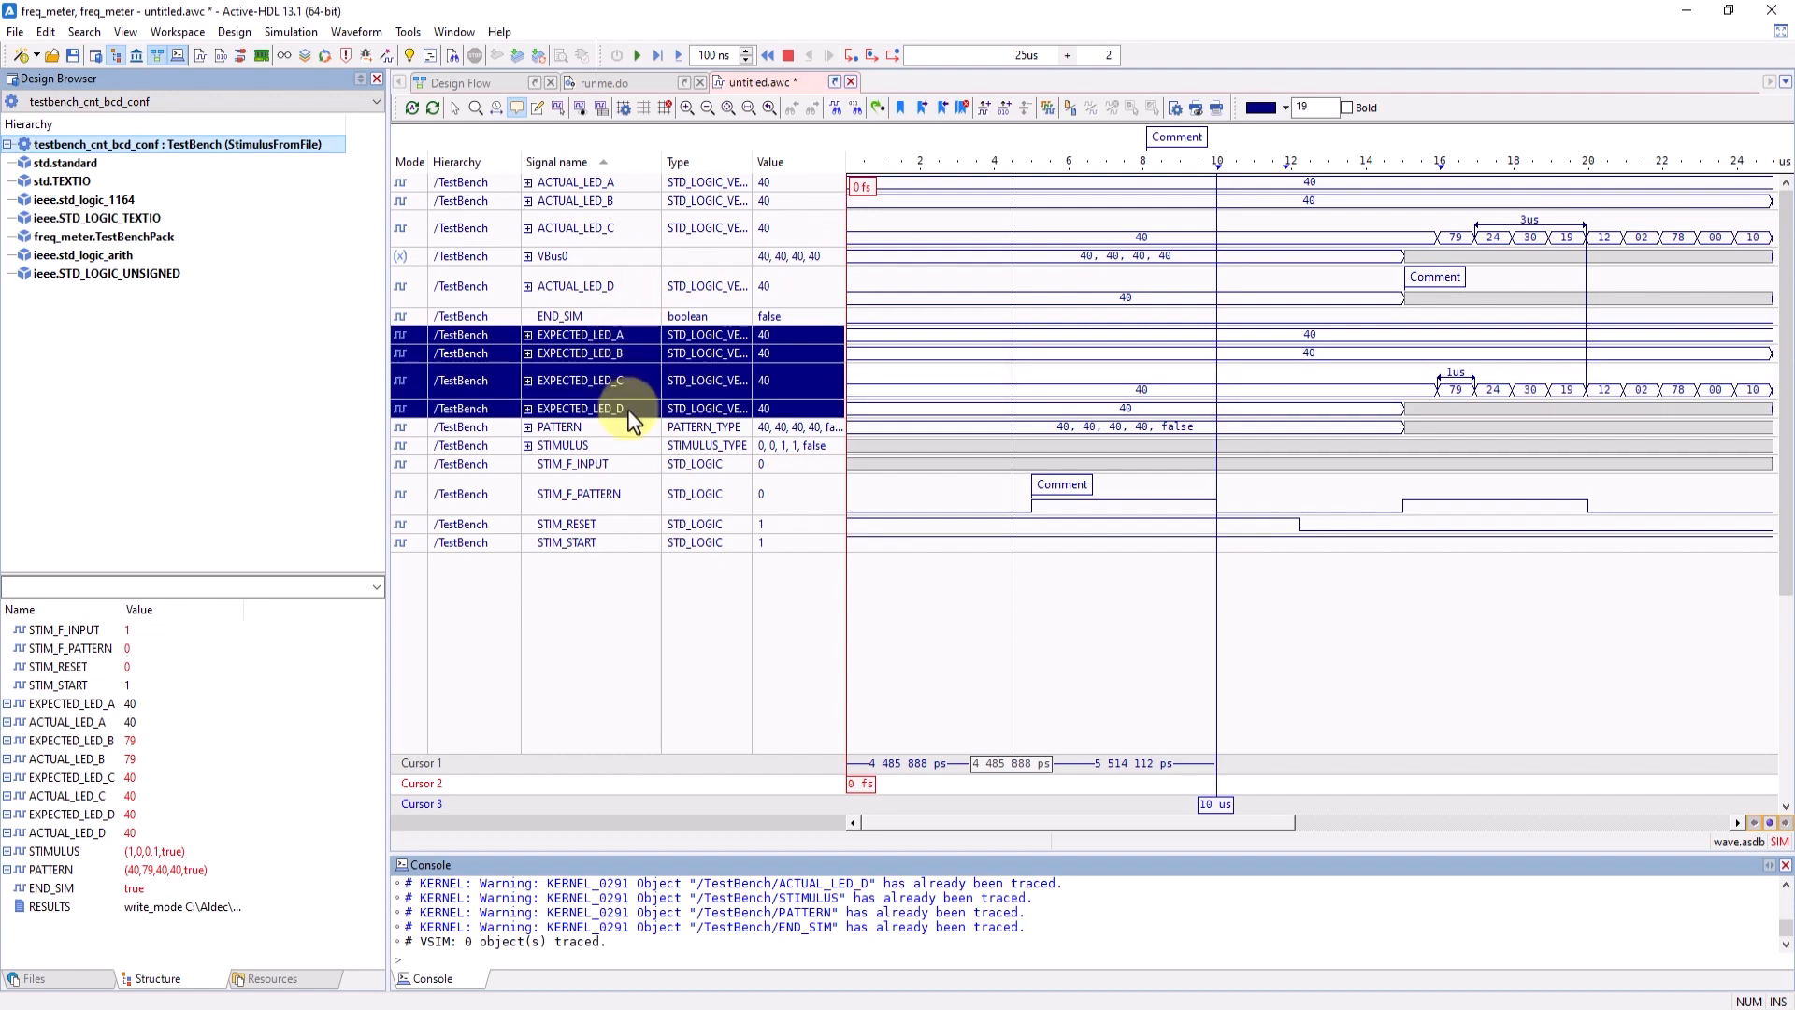
right_click(629, 412)
mouse_move(731, 602)
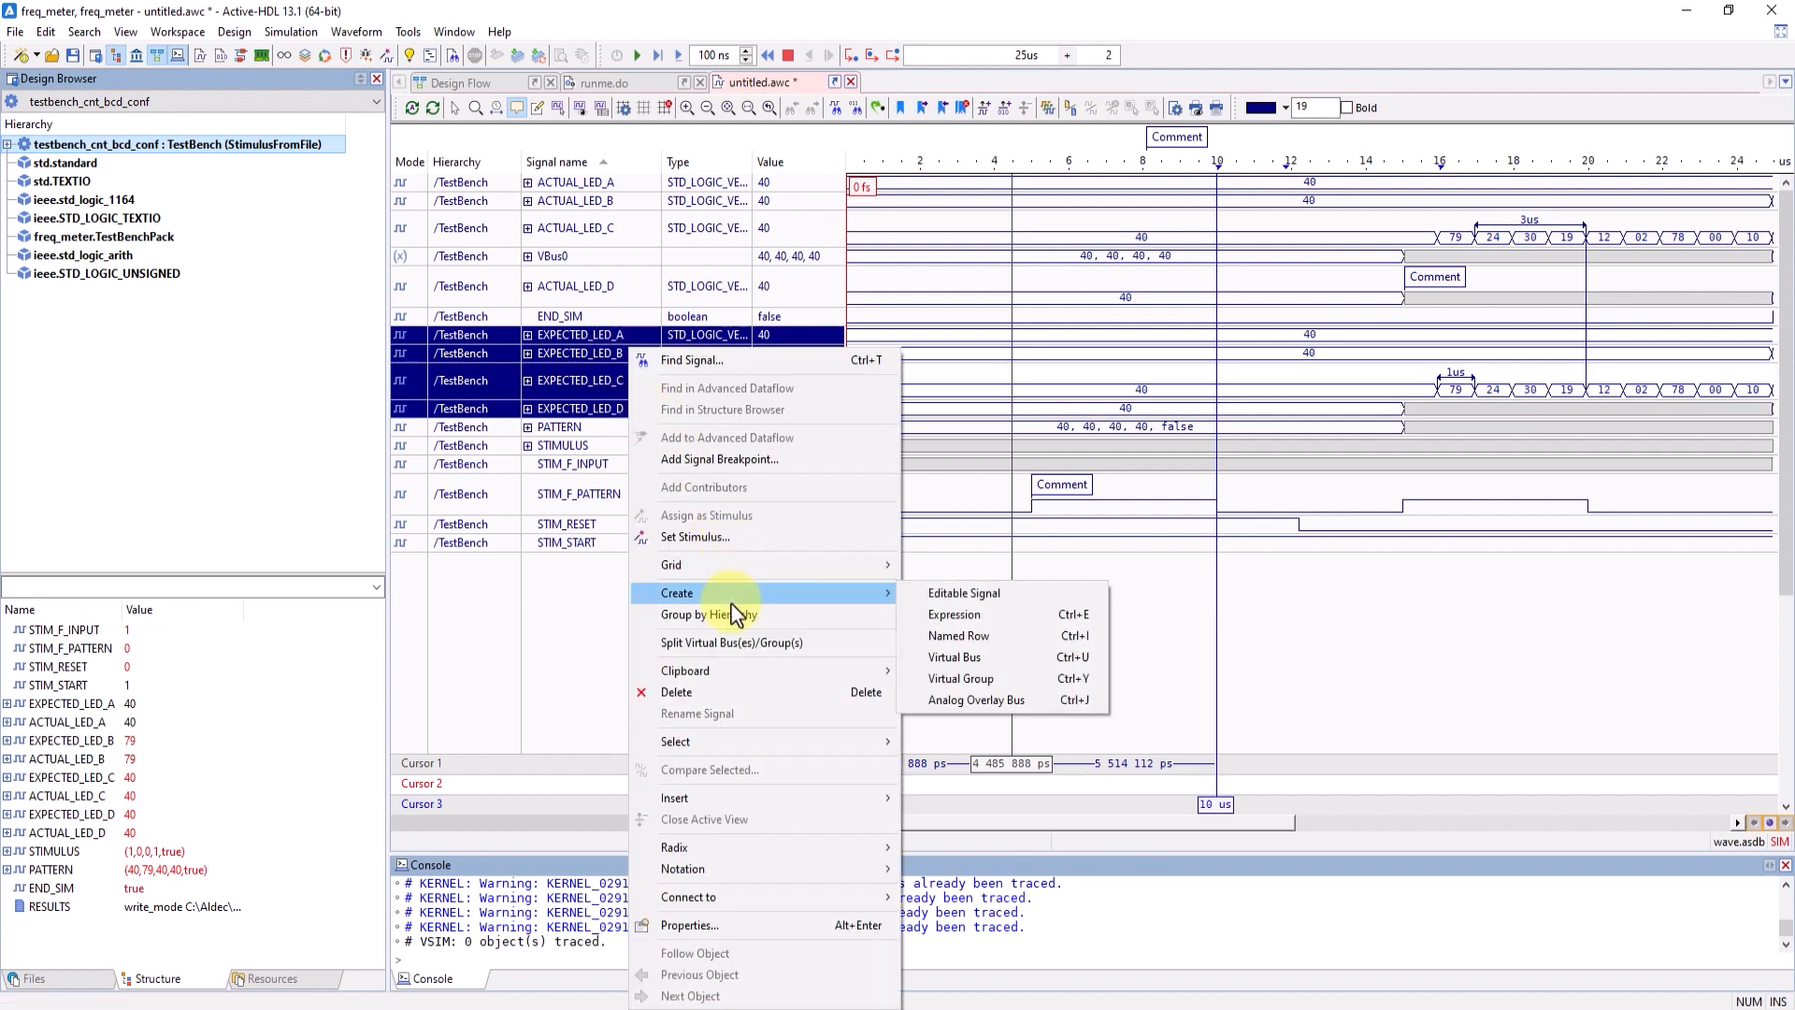
left_click(973, 679)
- Expand the virtual group to view its EXPECTED_LED signals, leaving it collapsed
left_click(529, 334)
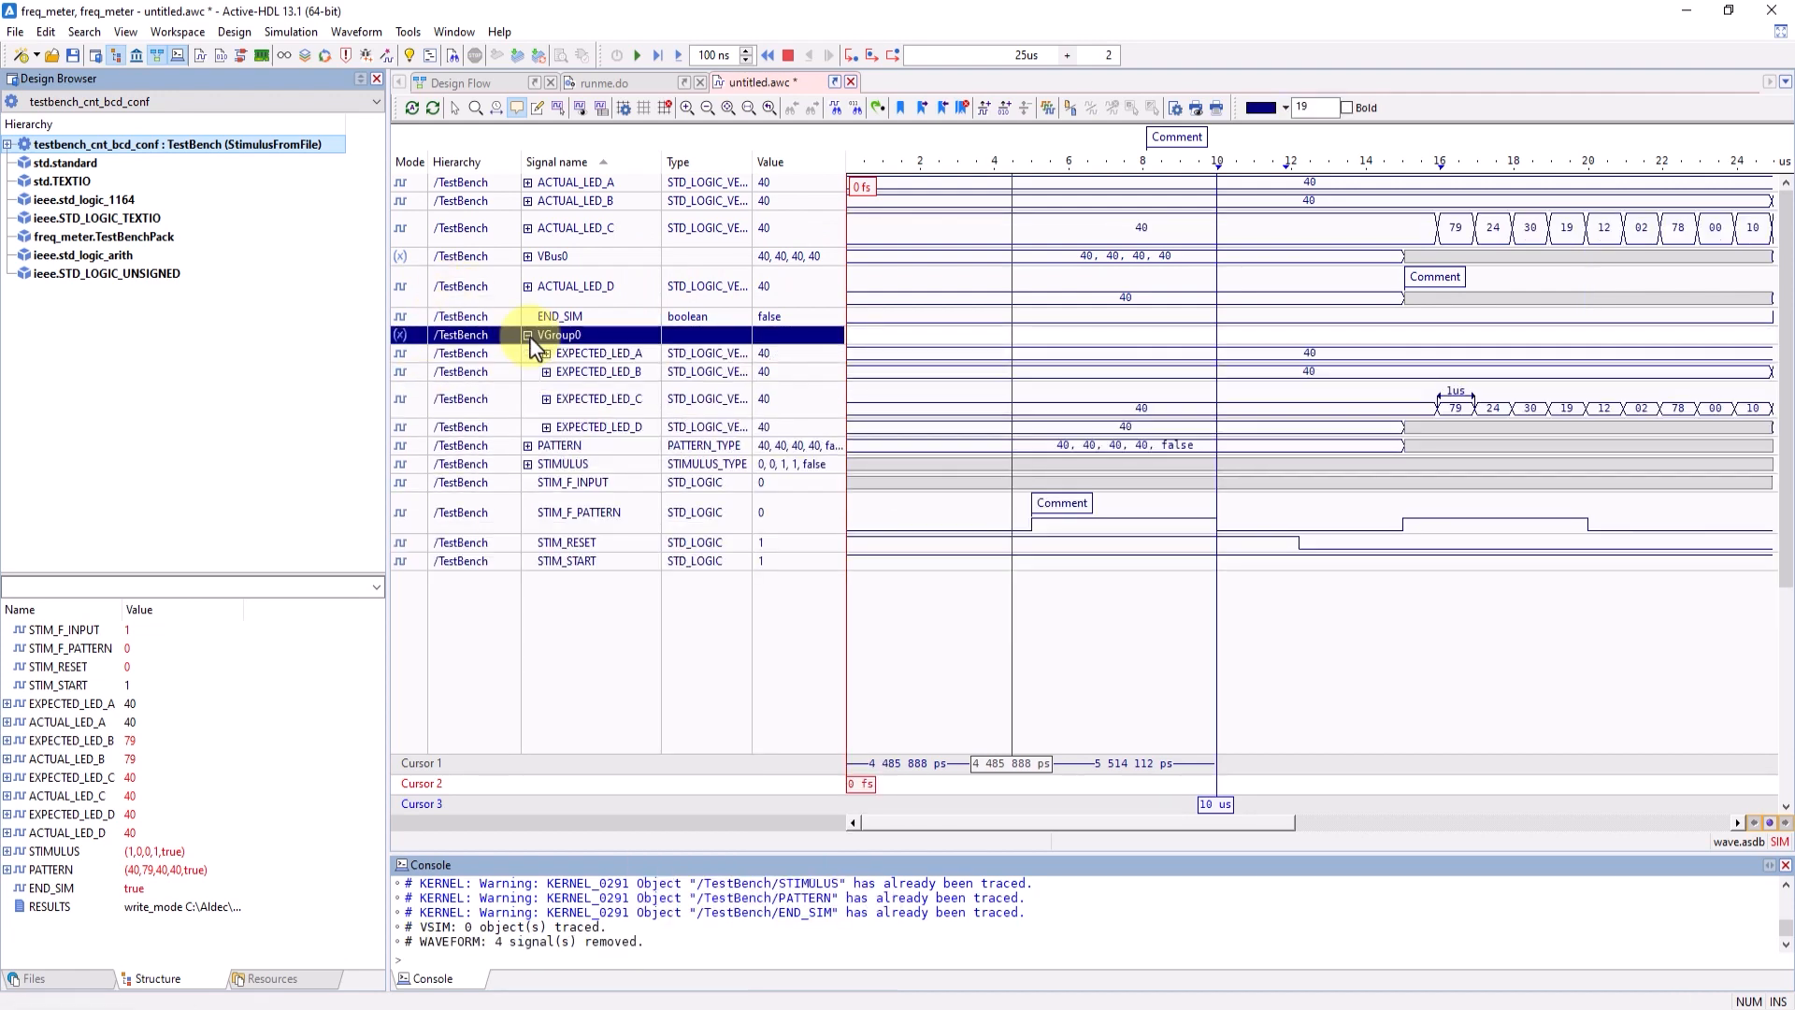
left_click(528, 335)
left_click(528, 335)
left_click(528, 334)
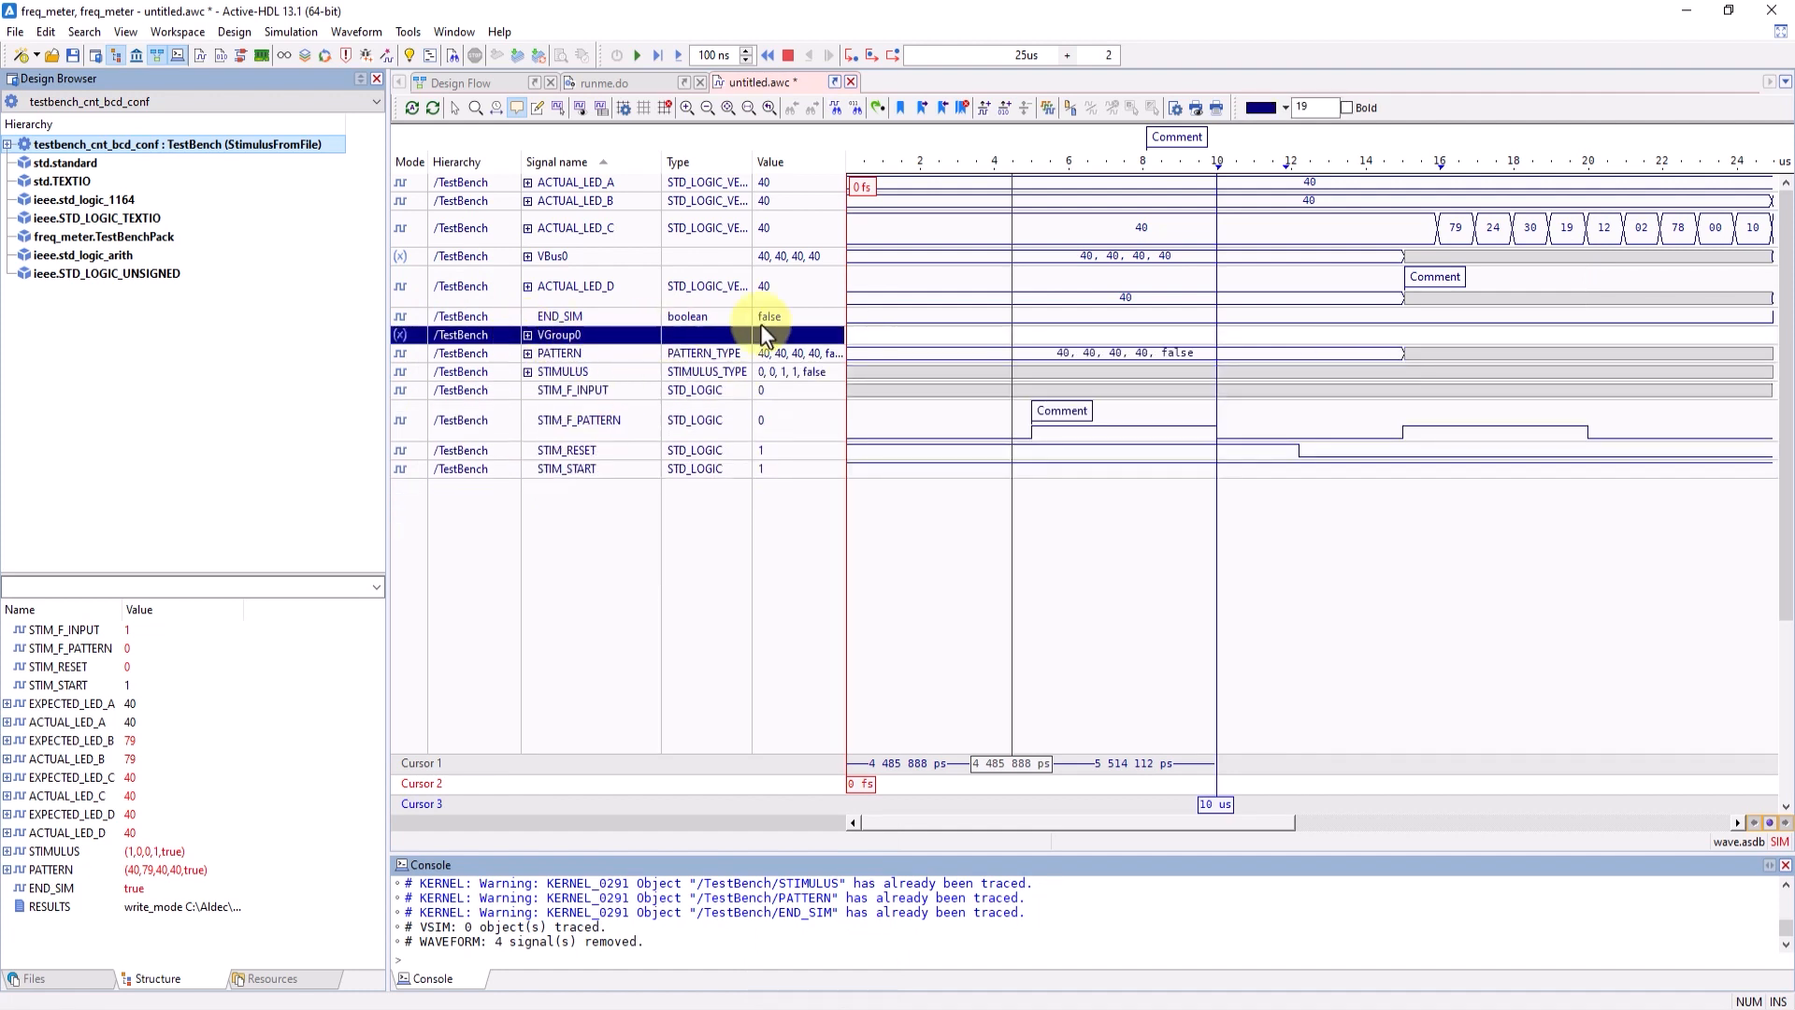
left_click(529, 335)
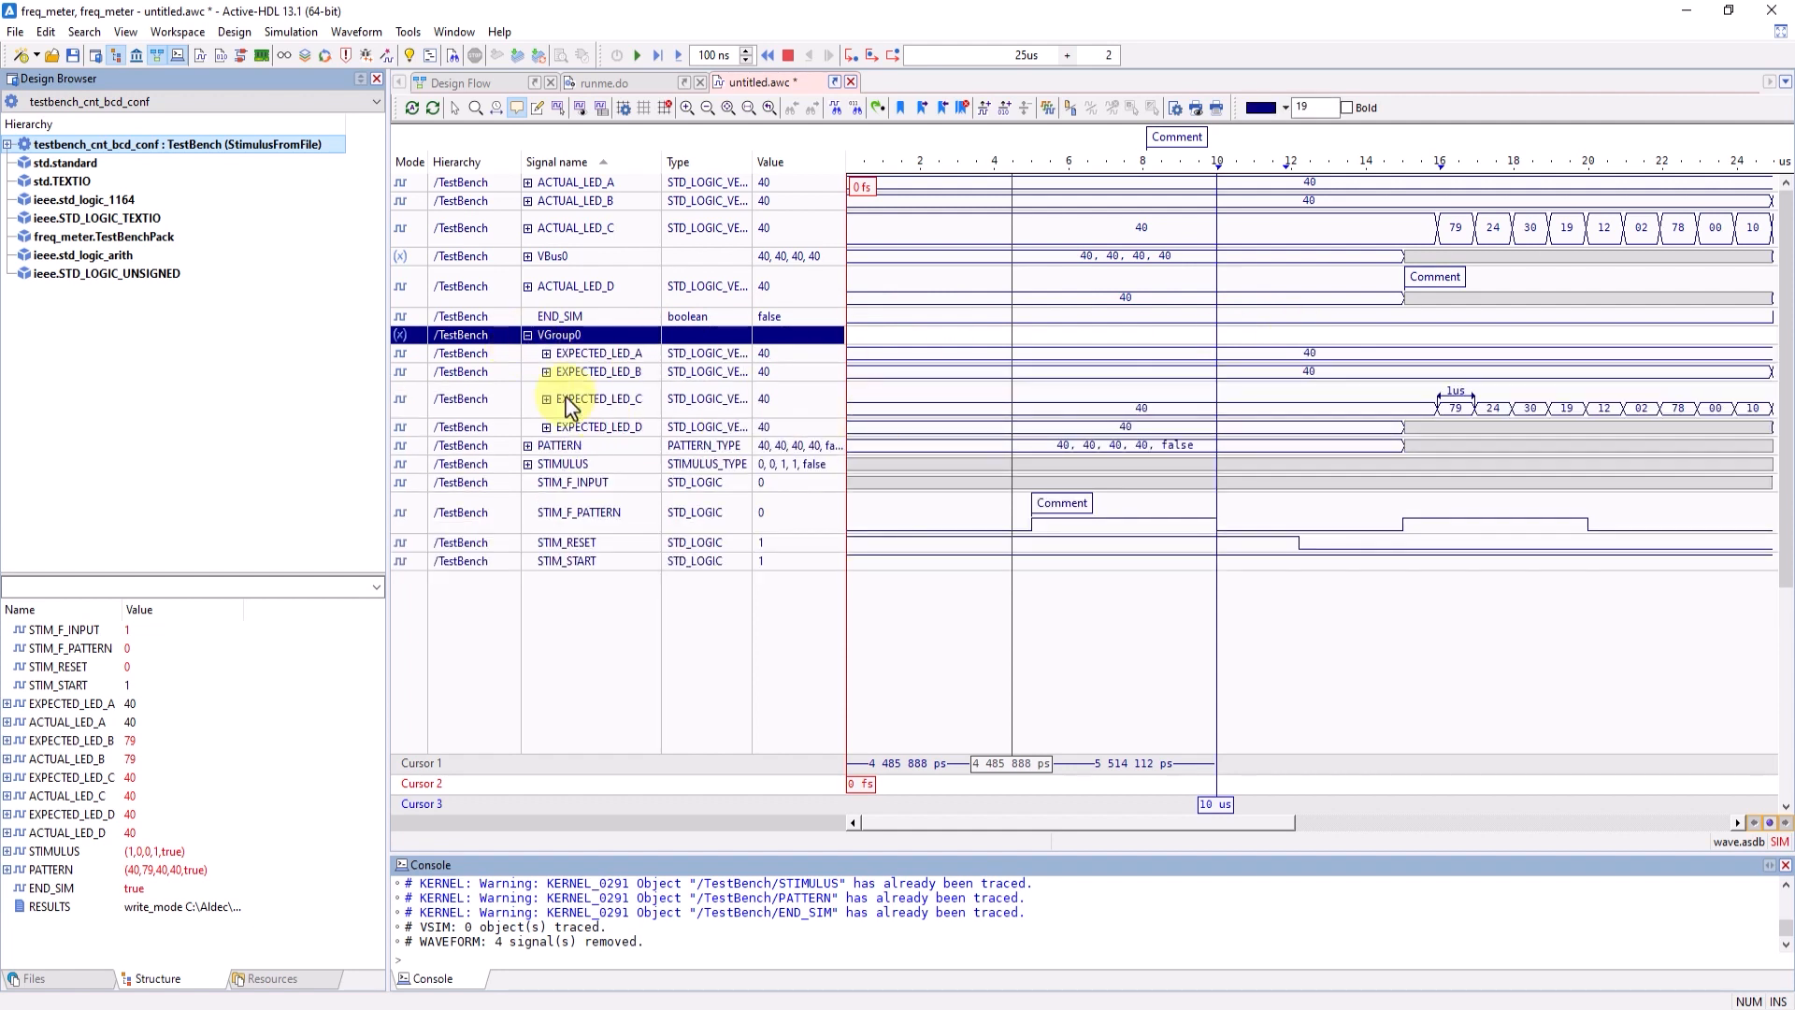
left_click(528, 335)
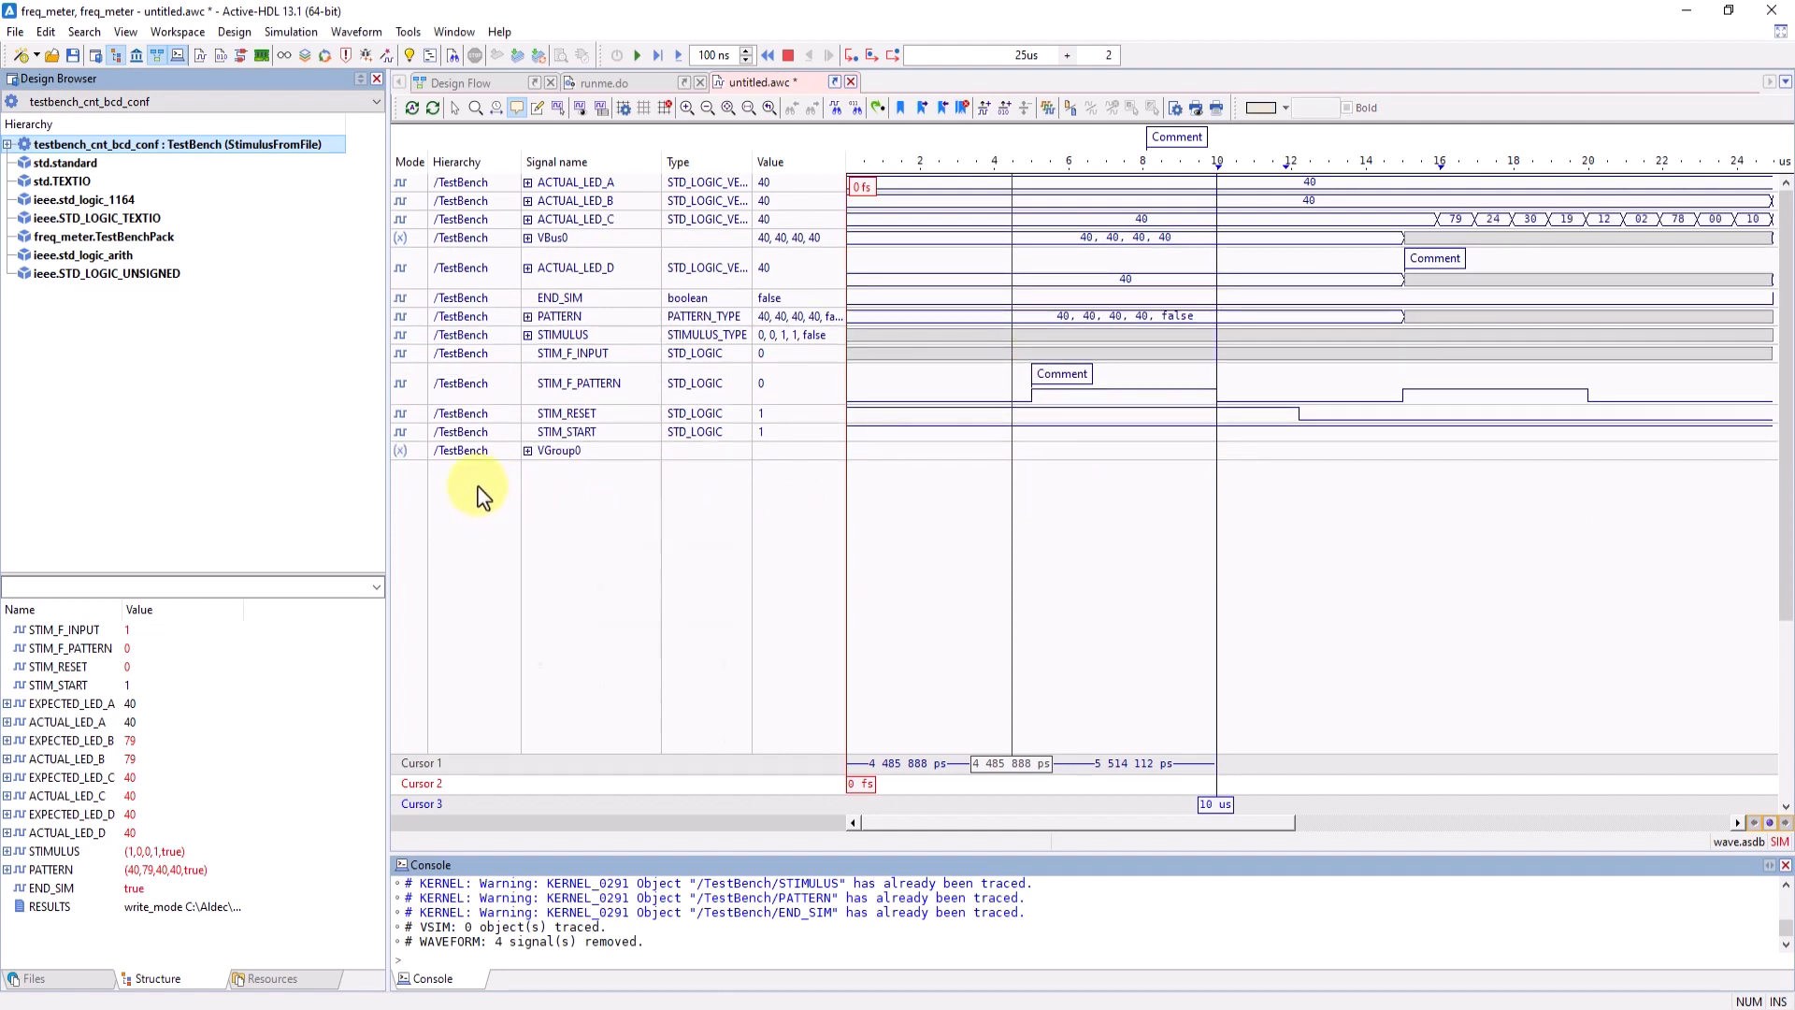
- Add a named row labelled "Stimulus" directly below the STIMULUS signal
right_click(479, 496)
left_click(480, 267)
left_click(488, 336)
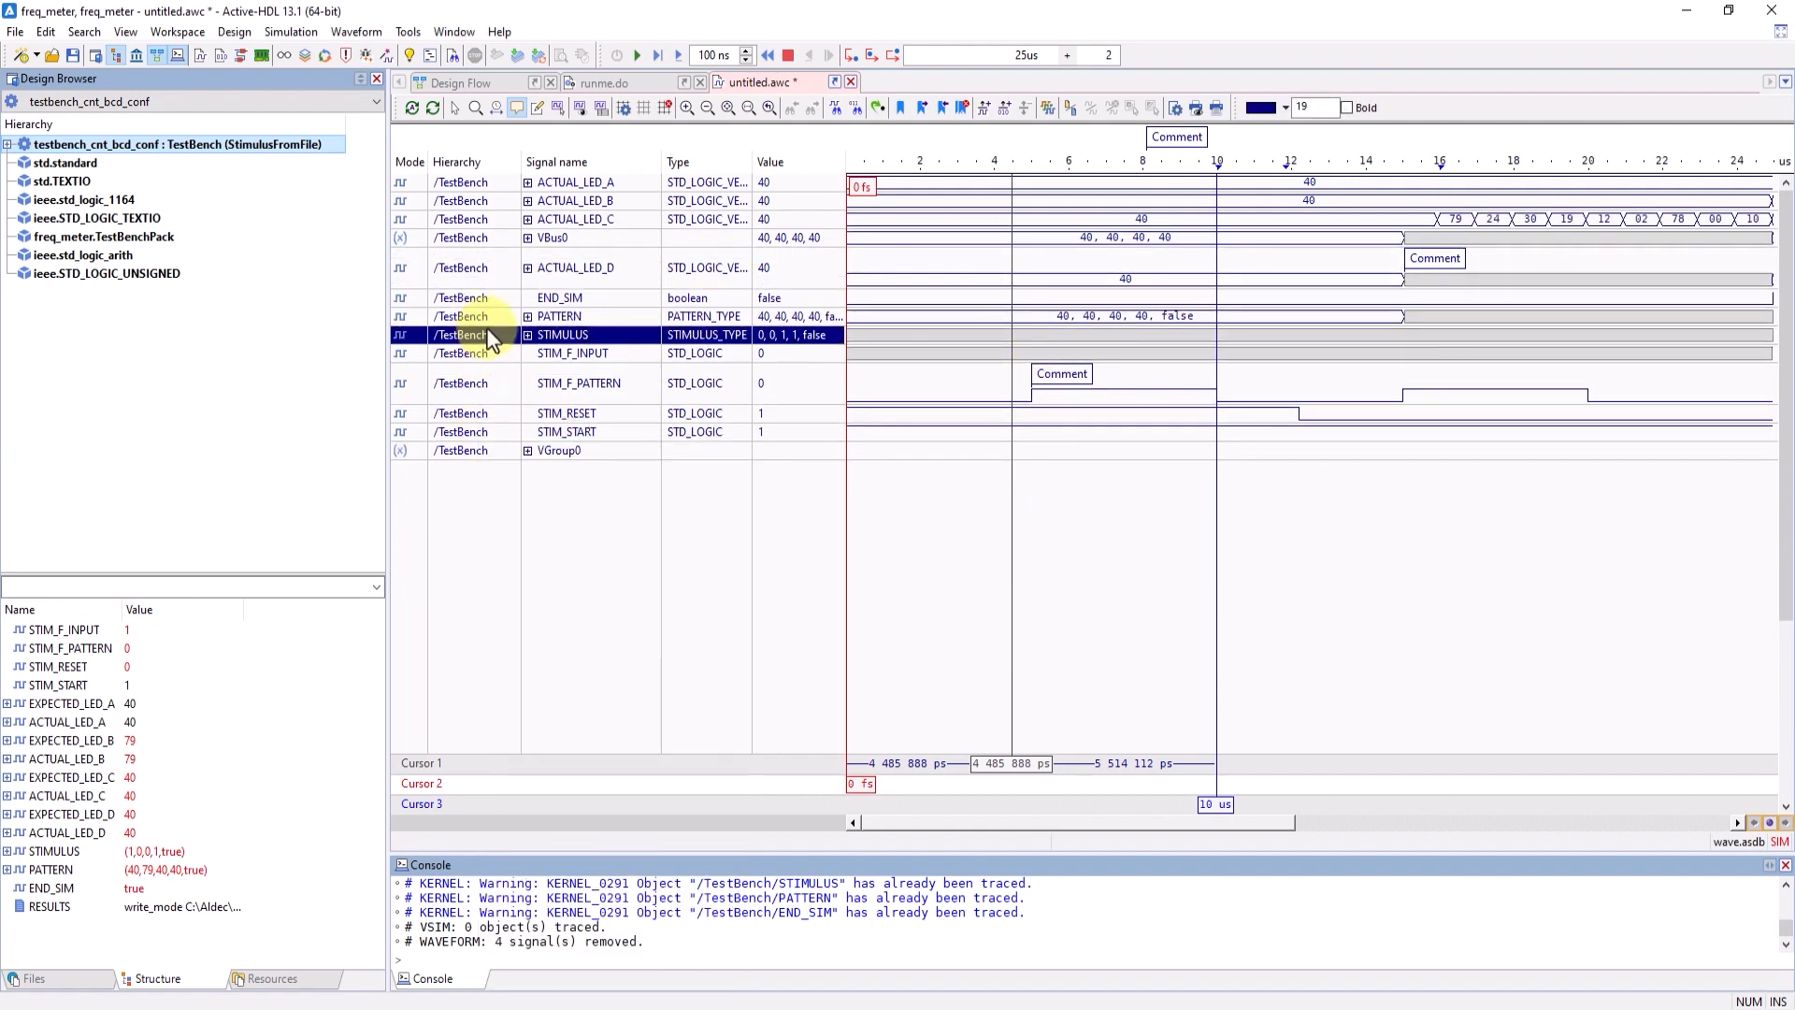
right_click(489, 337)
mouse_move(608, 572)
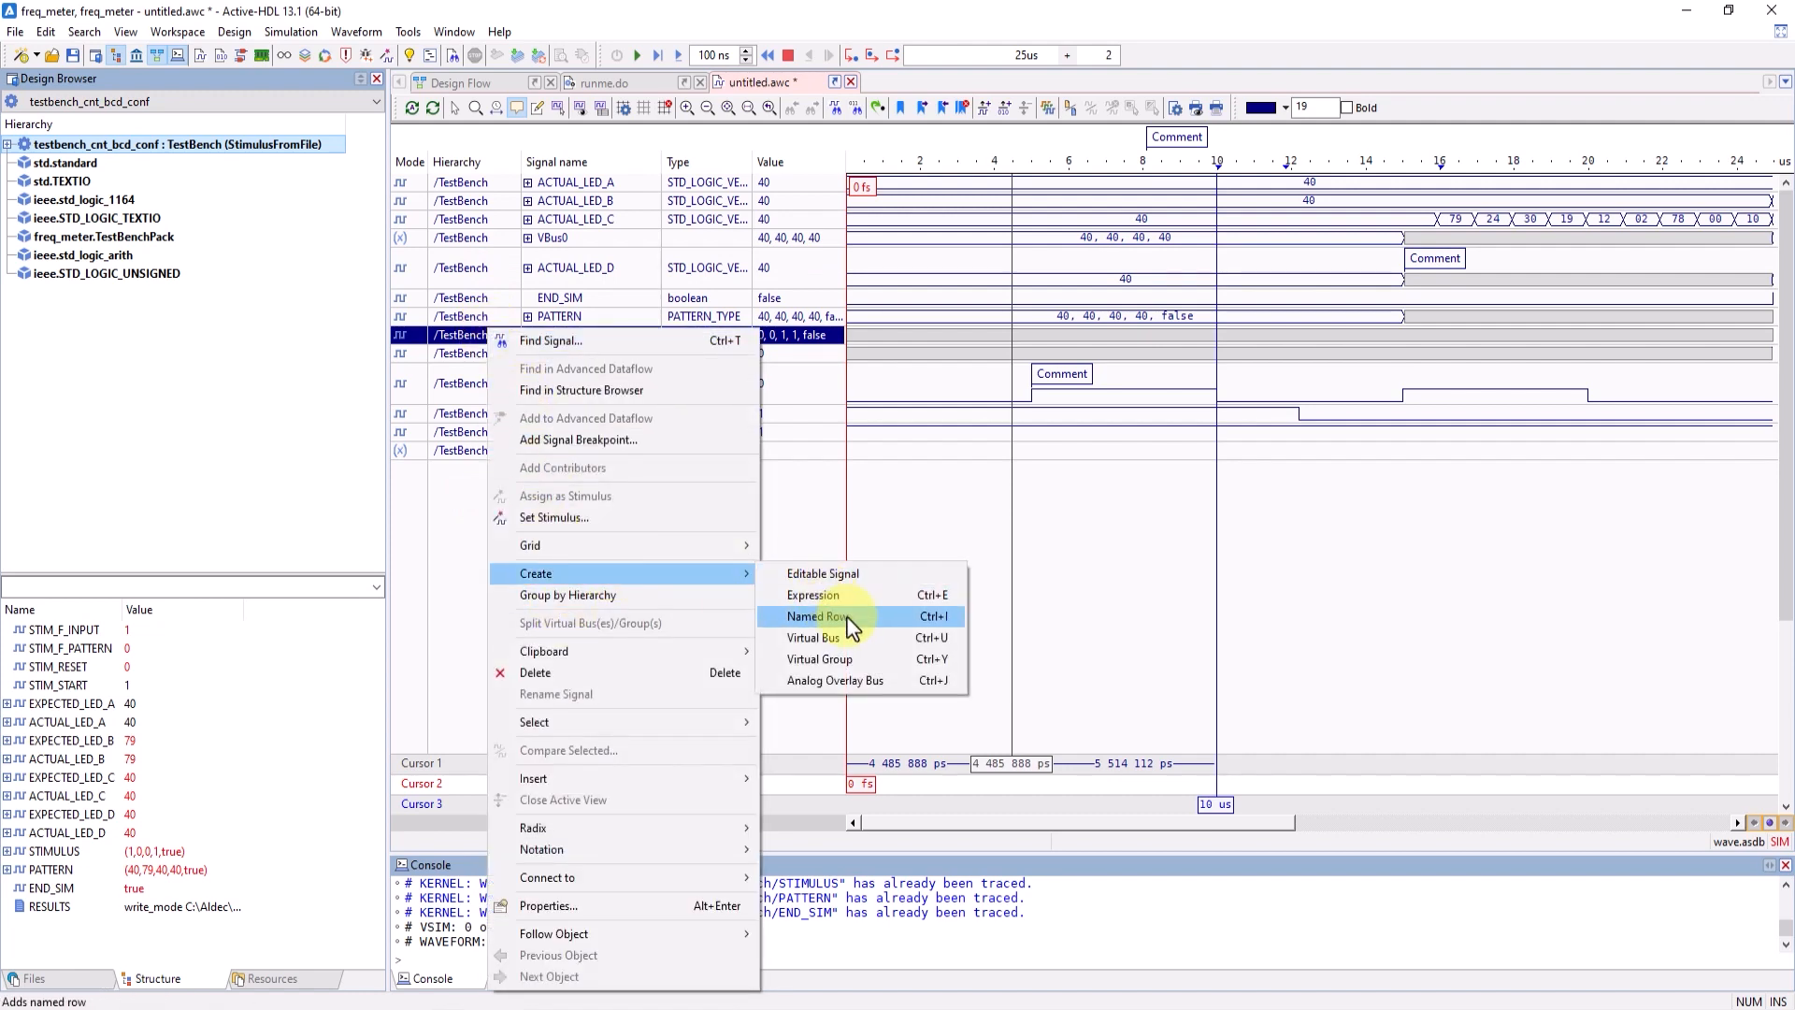
left_click(818, 617)
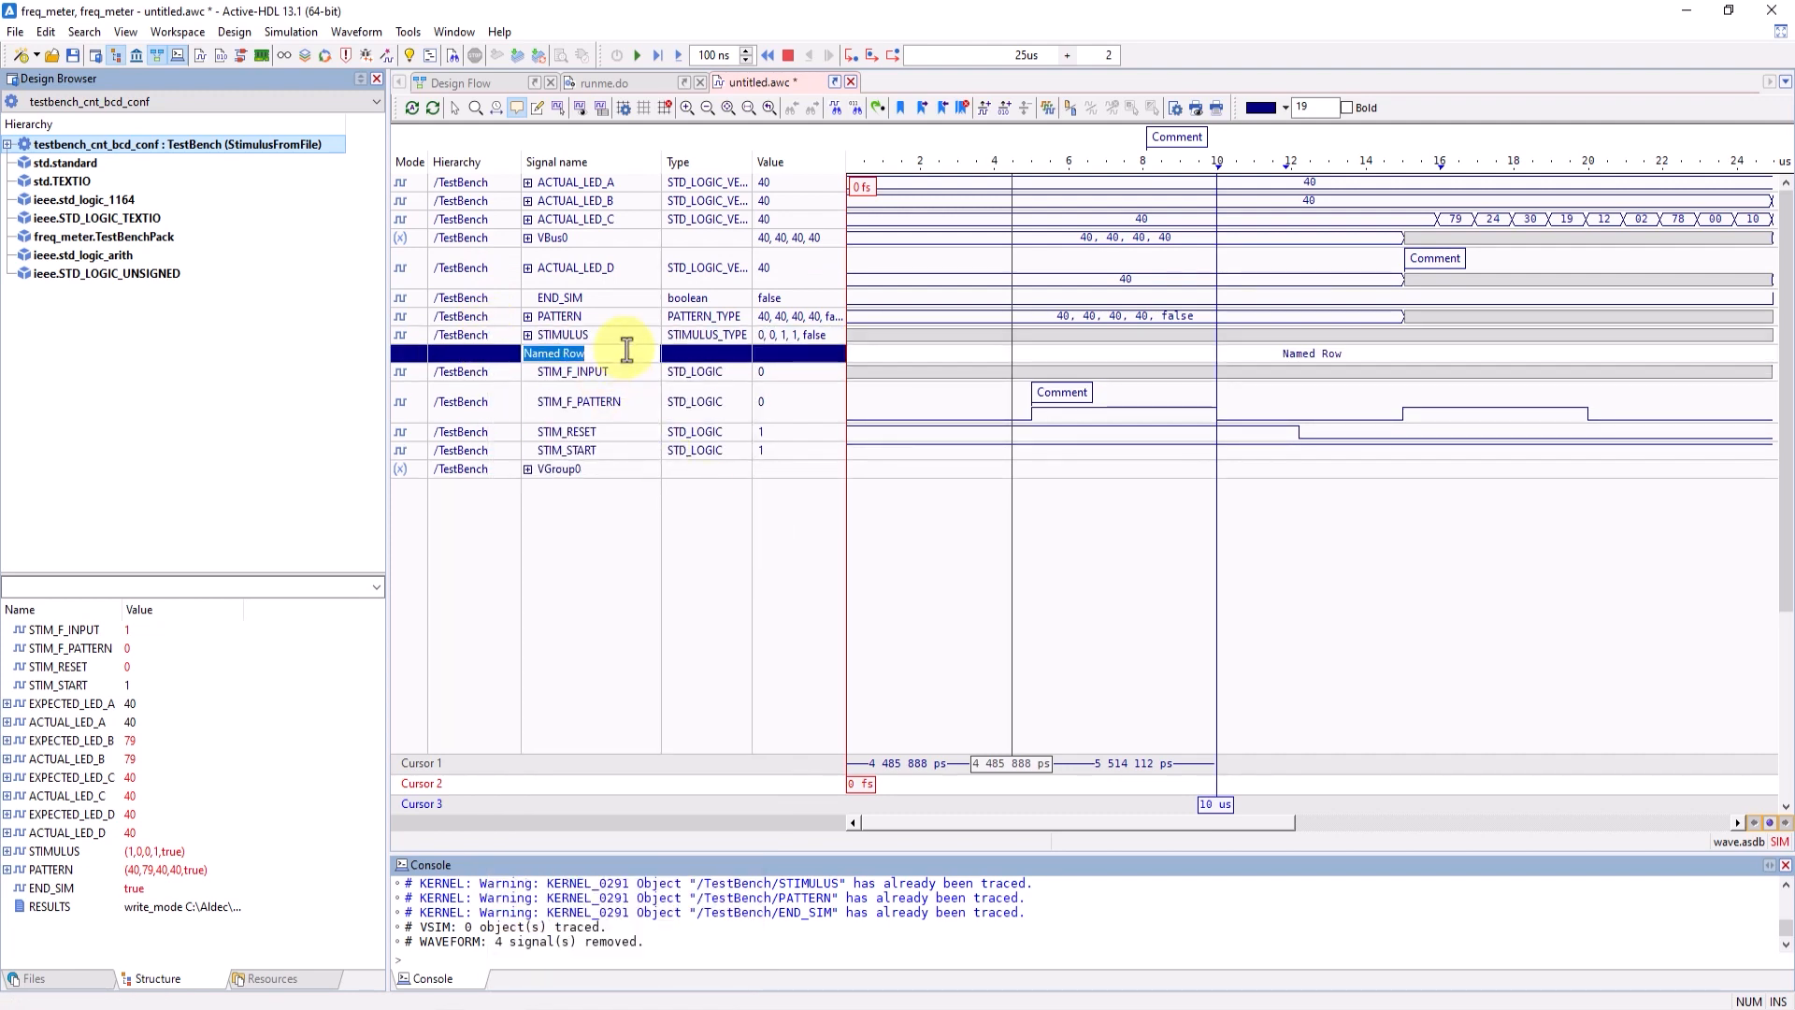
type("Stimulus")
key("Return")
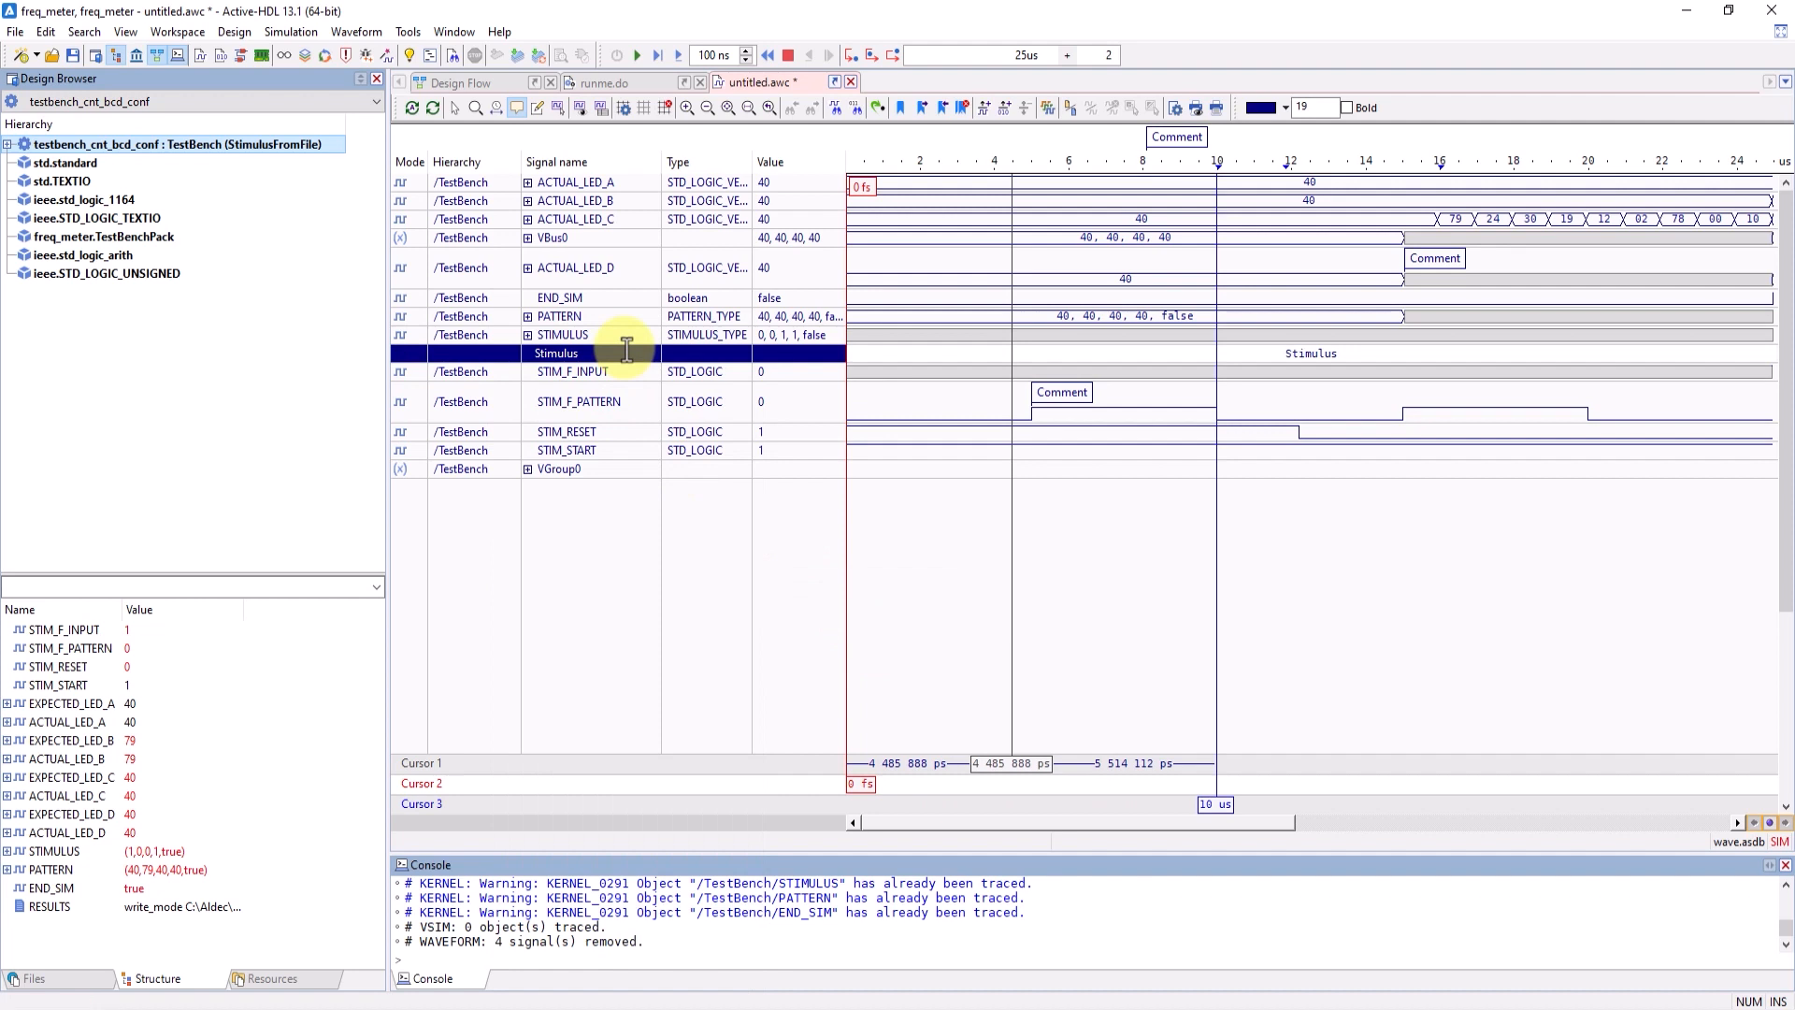
- Move the Stimulus named row above the STIMULUS signal and the virtual group VGroup0 above PATTERN
left_click_drag(625, 358, 641, 338)
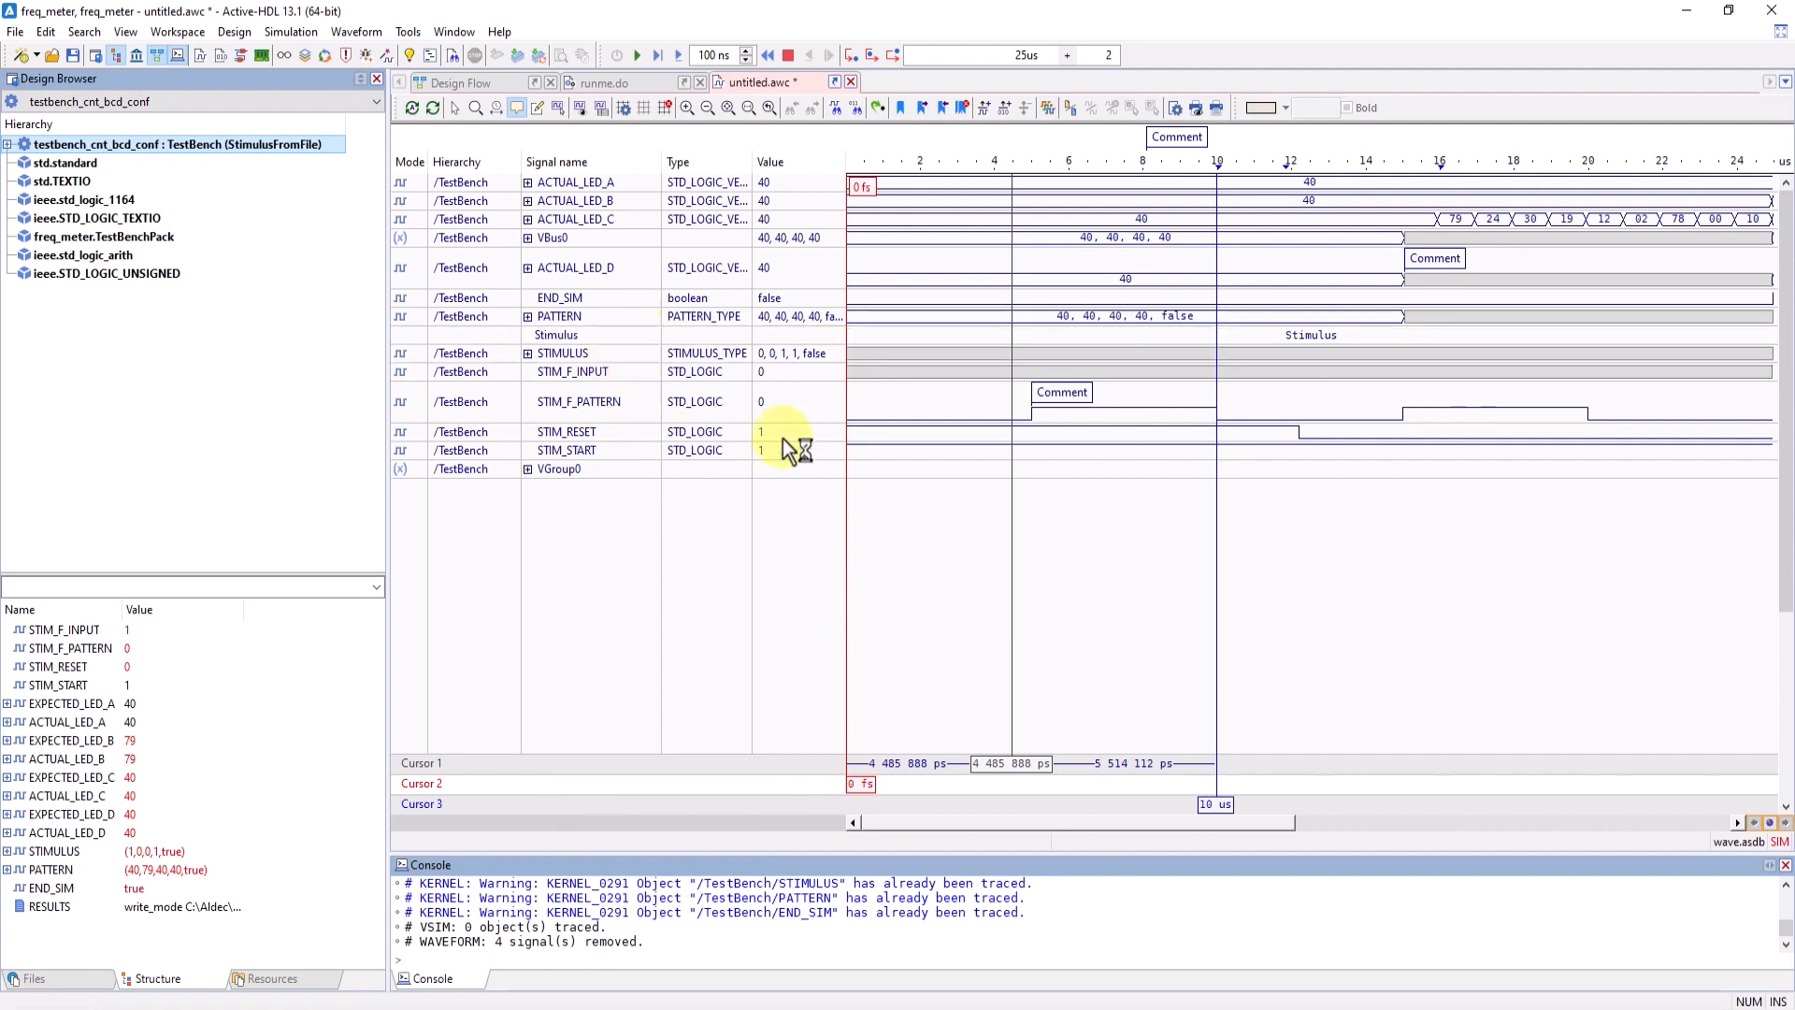
left_click_drag(598, 472, 603, 310)
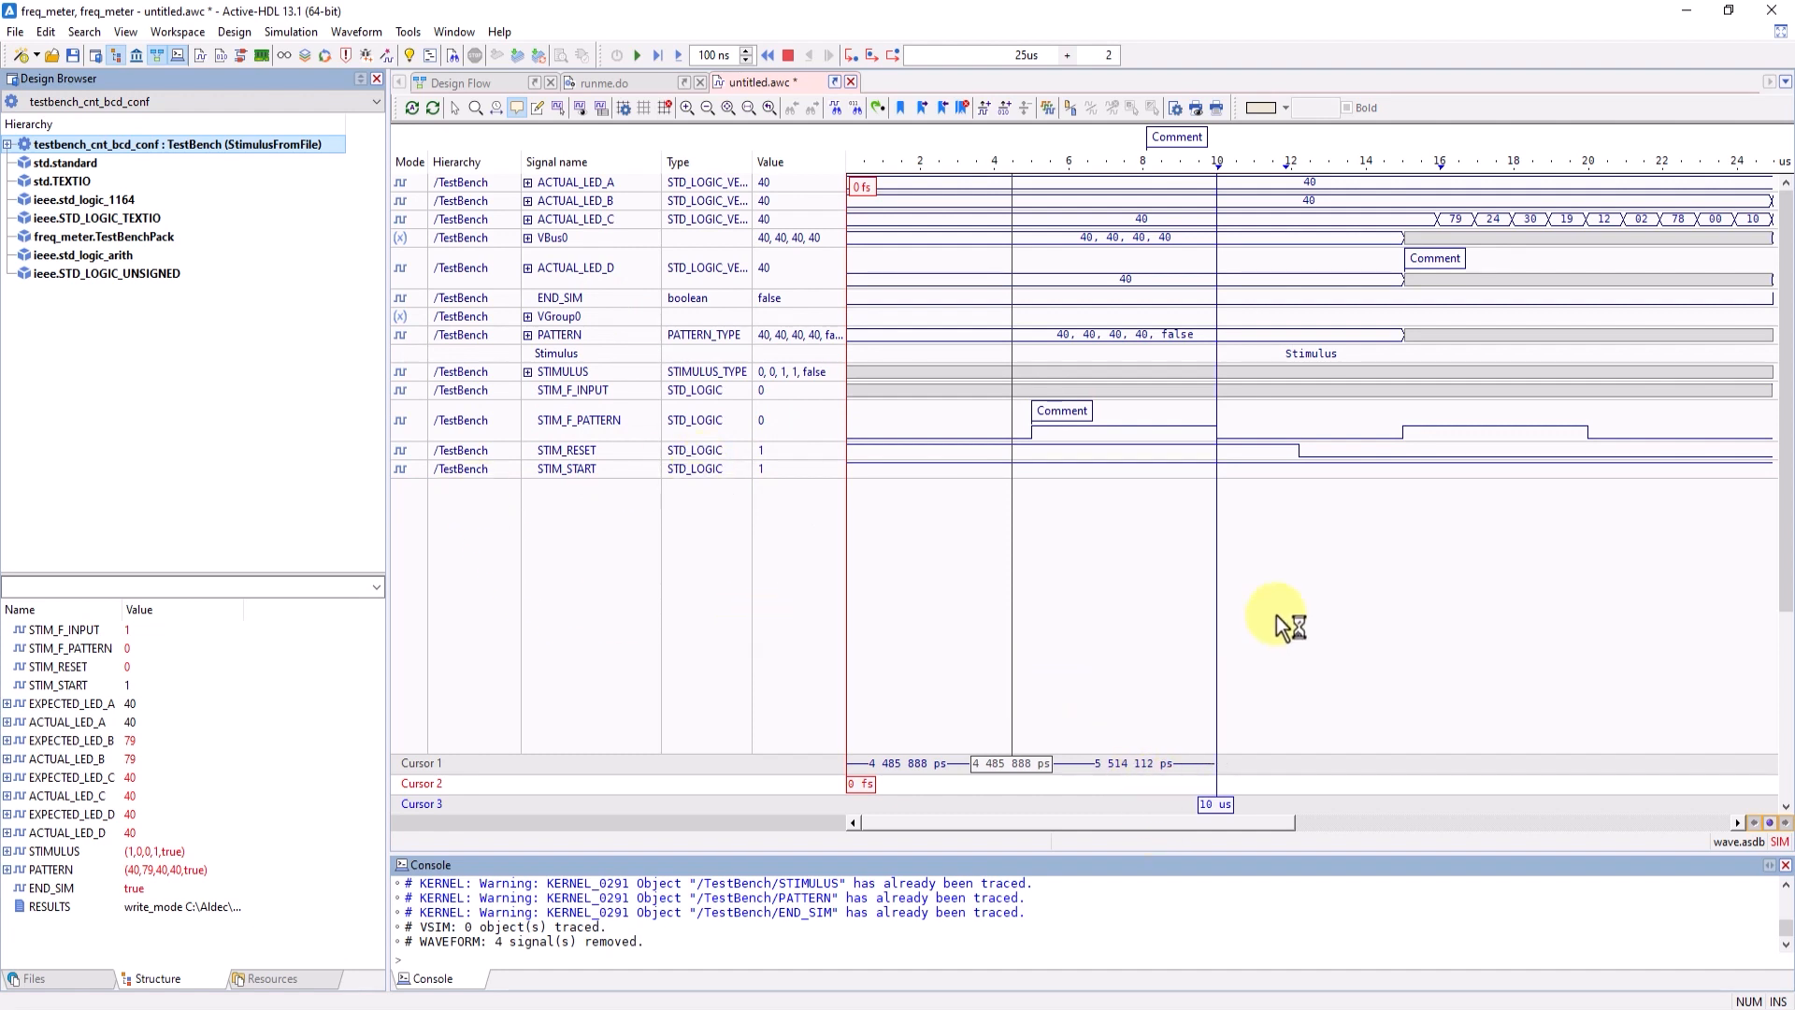
- In the signal properties of ACTUAL_LED_C, set the display height to 22 and the color to red
left_click(565, 222)
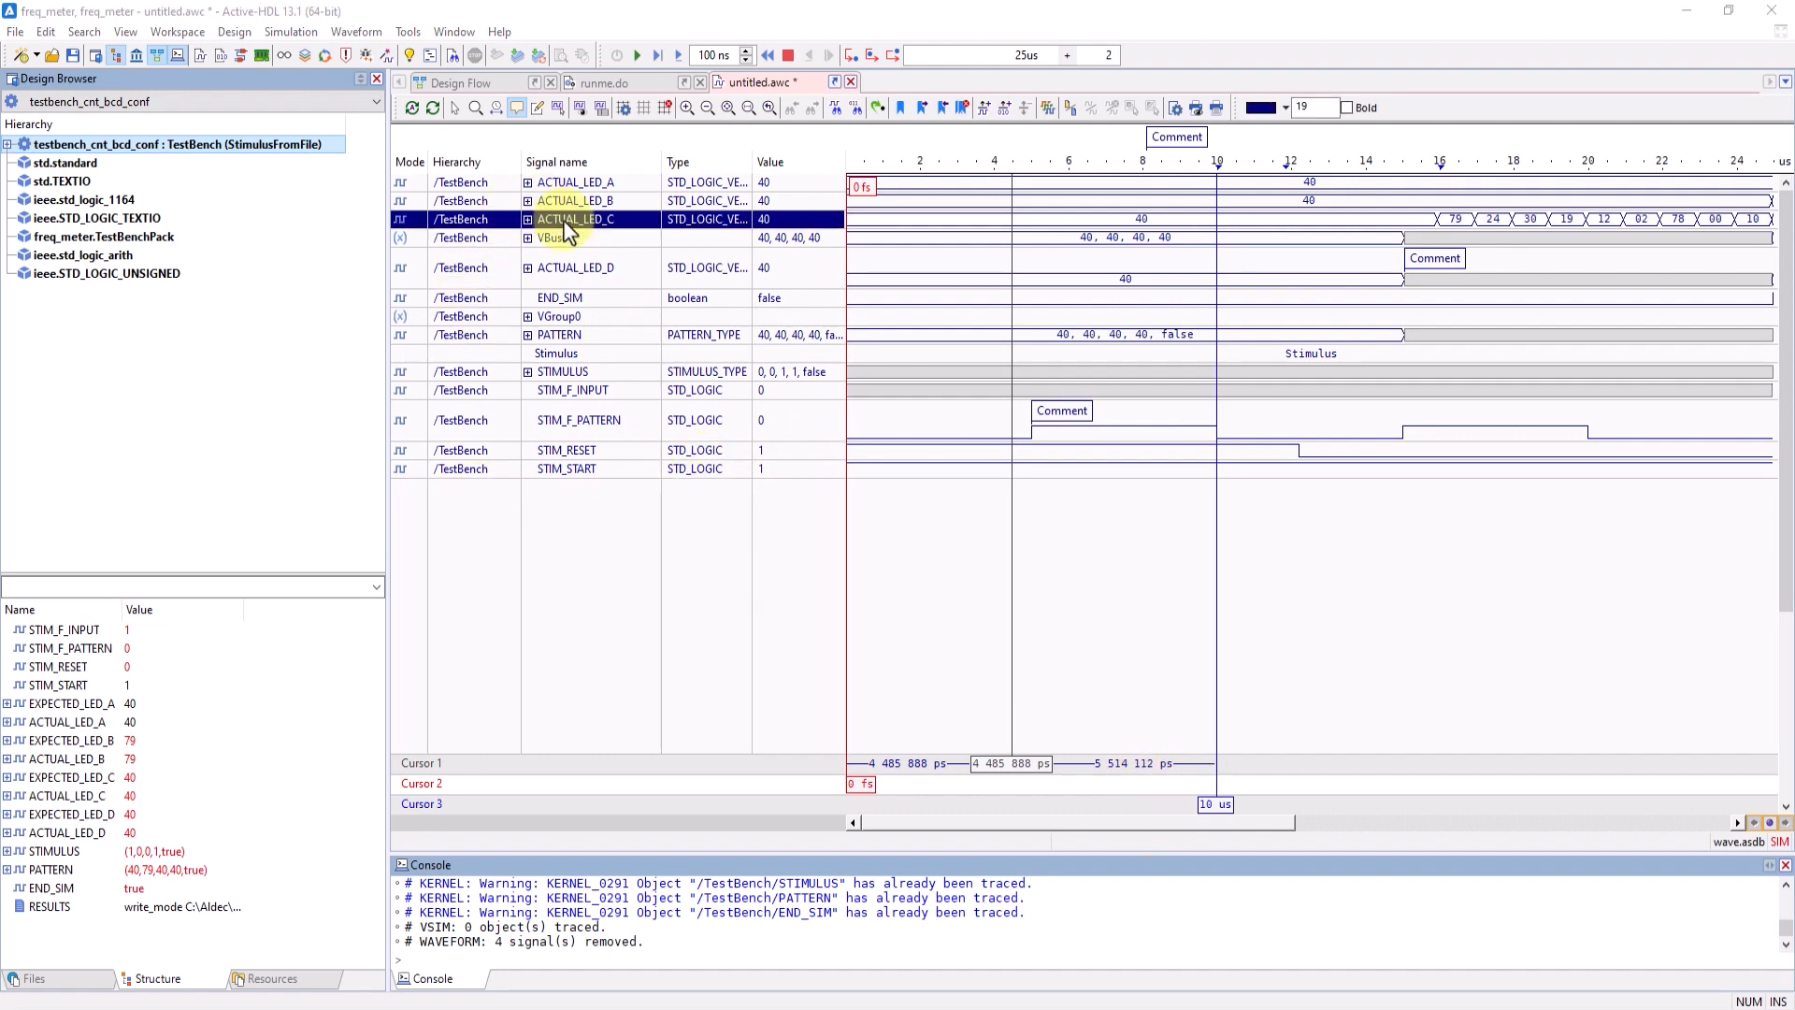
right_click(563, 221)
left_click(741, 790)
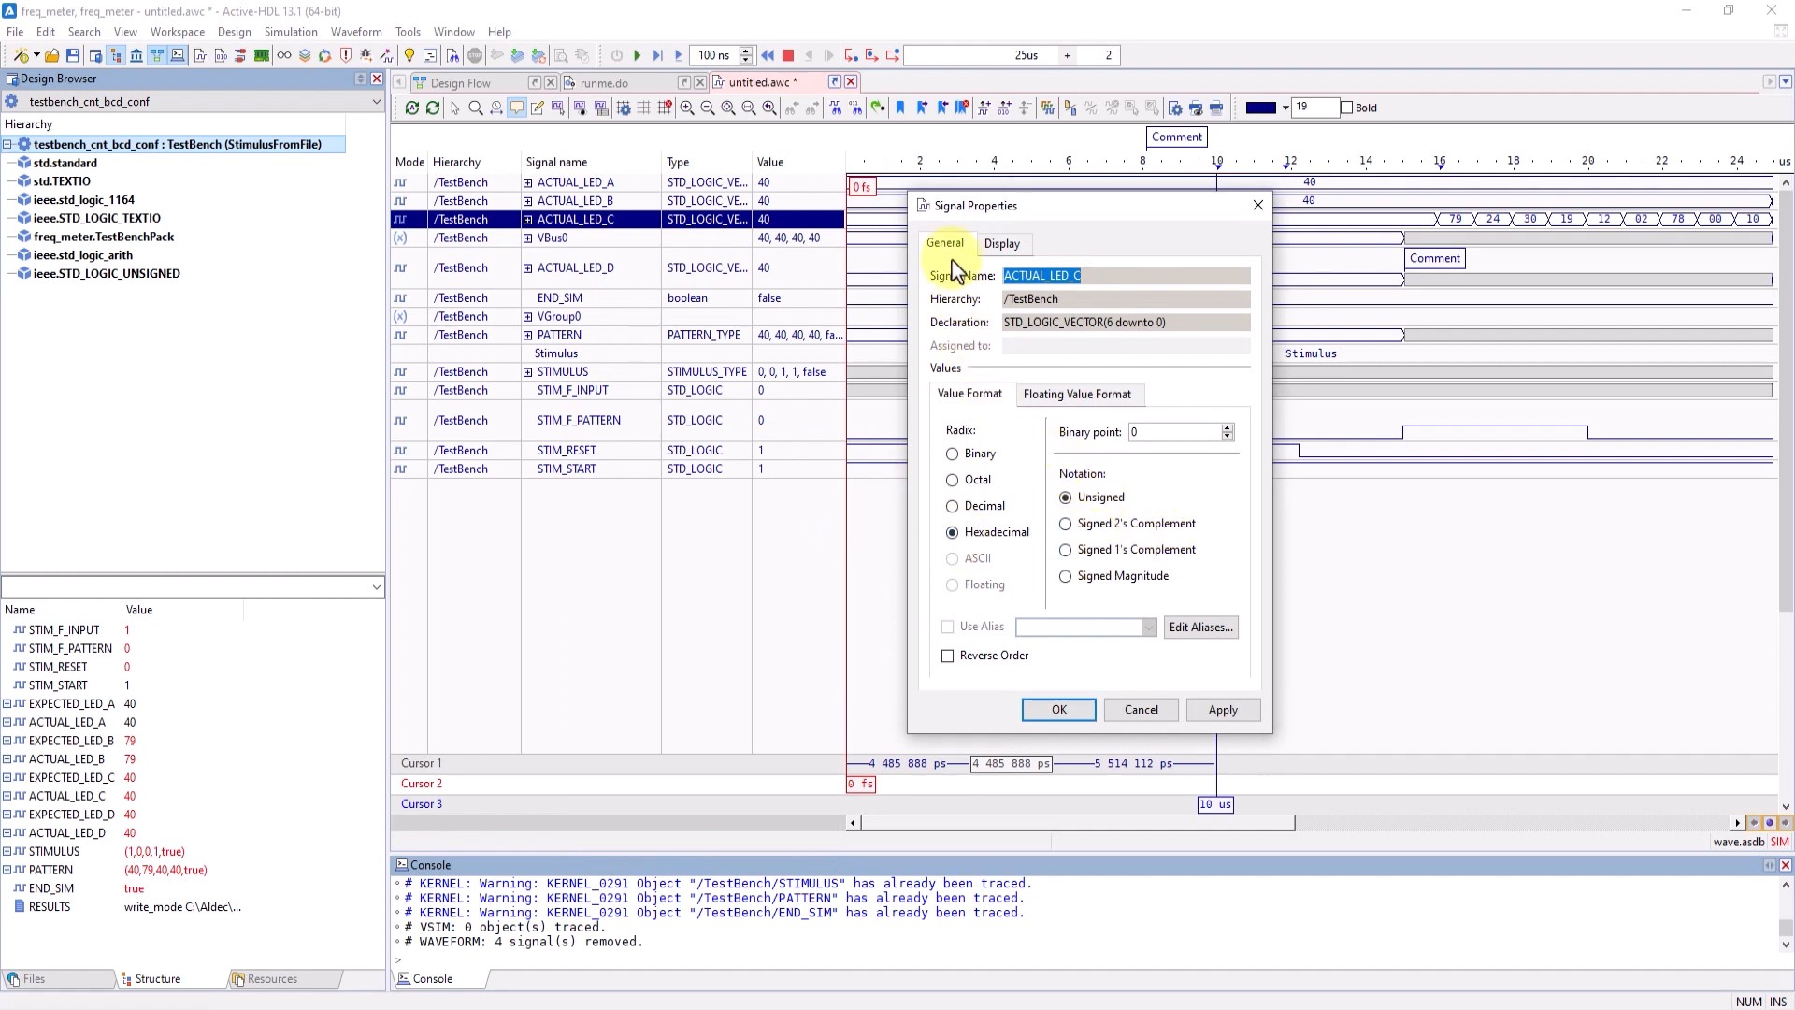
left_click(1002, 243)
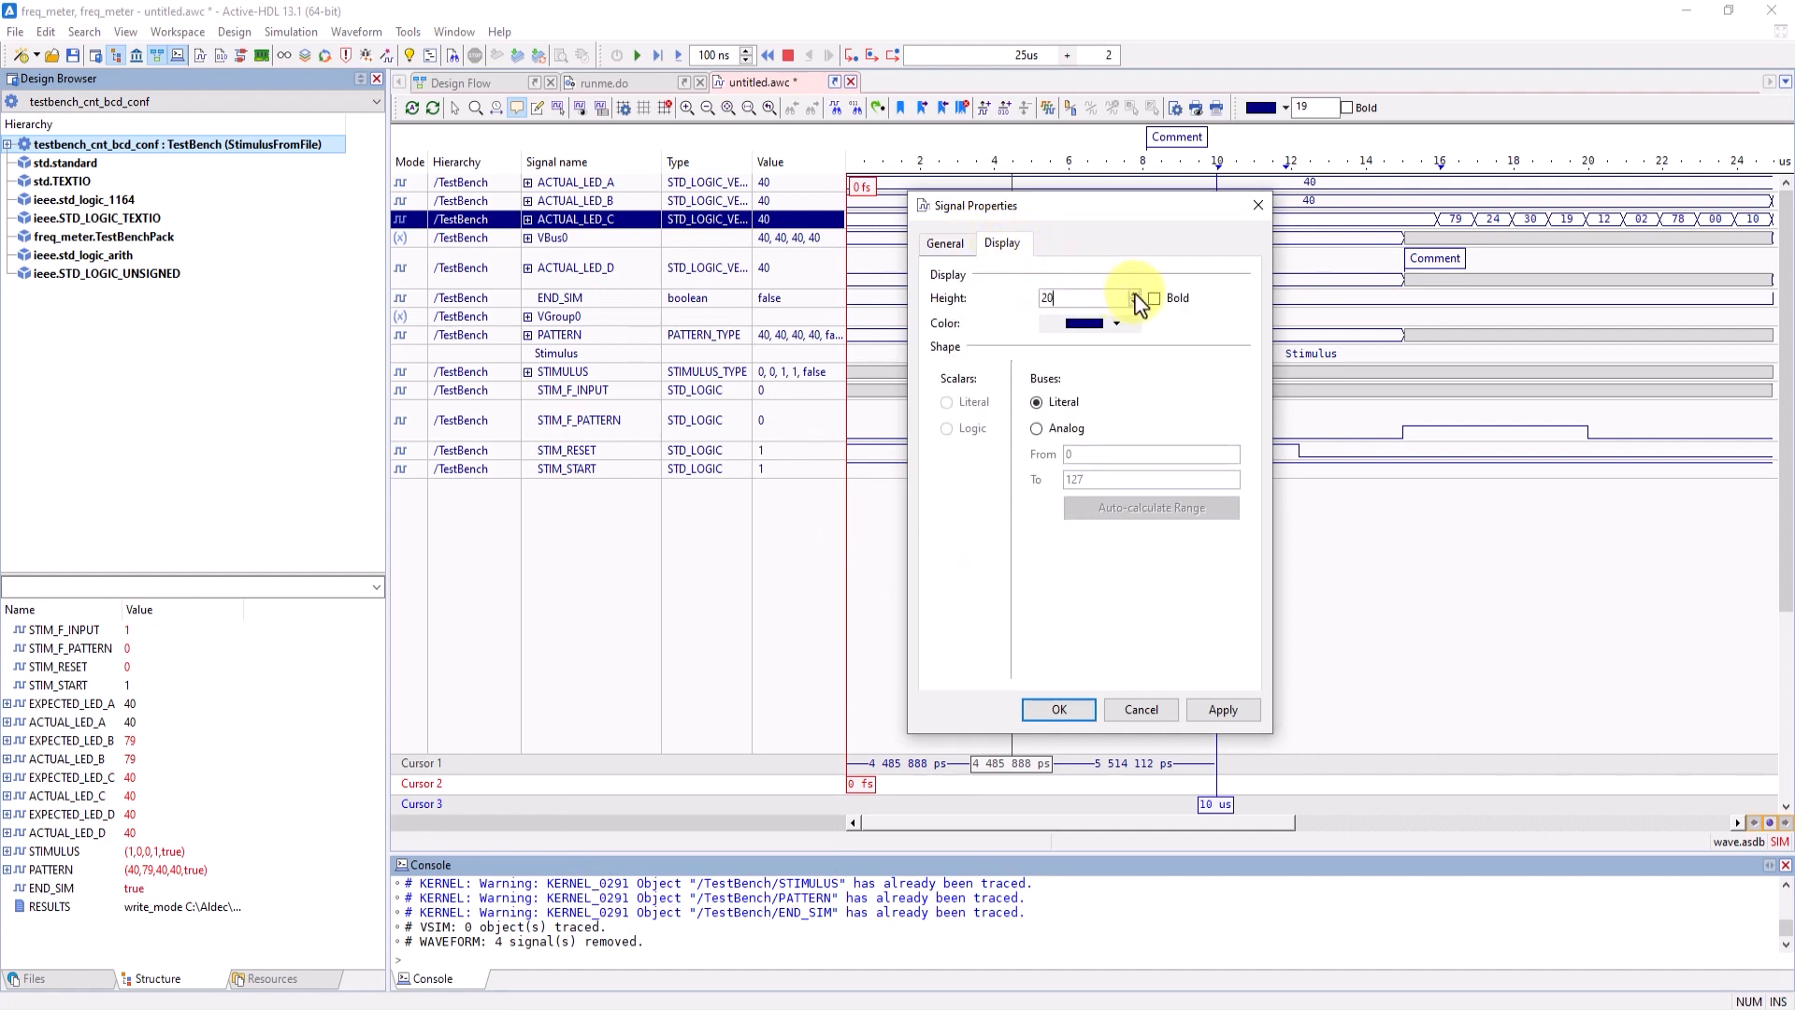
left_click(1122, 323)
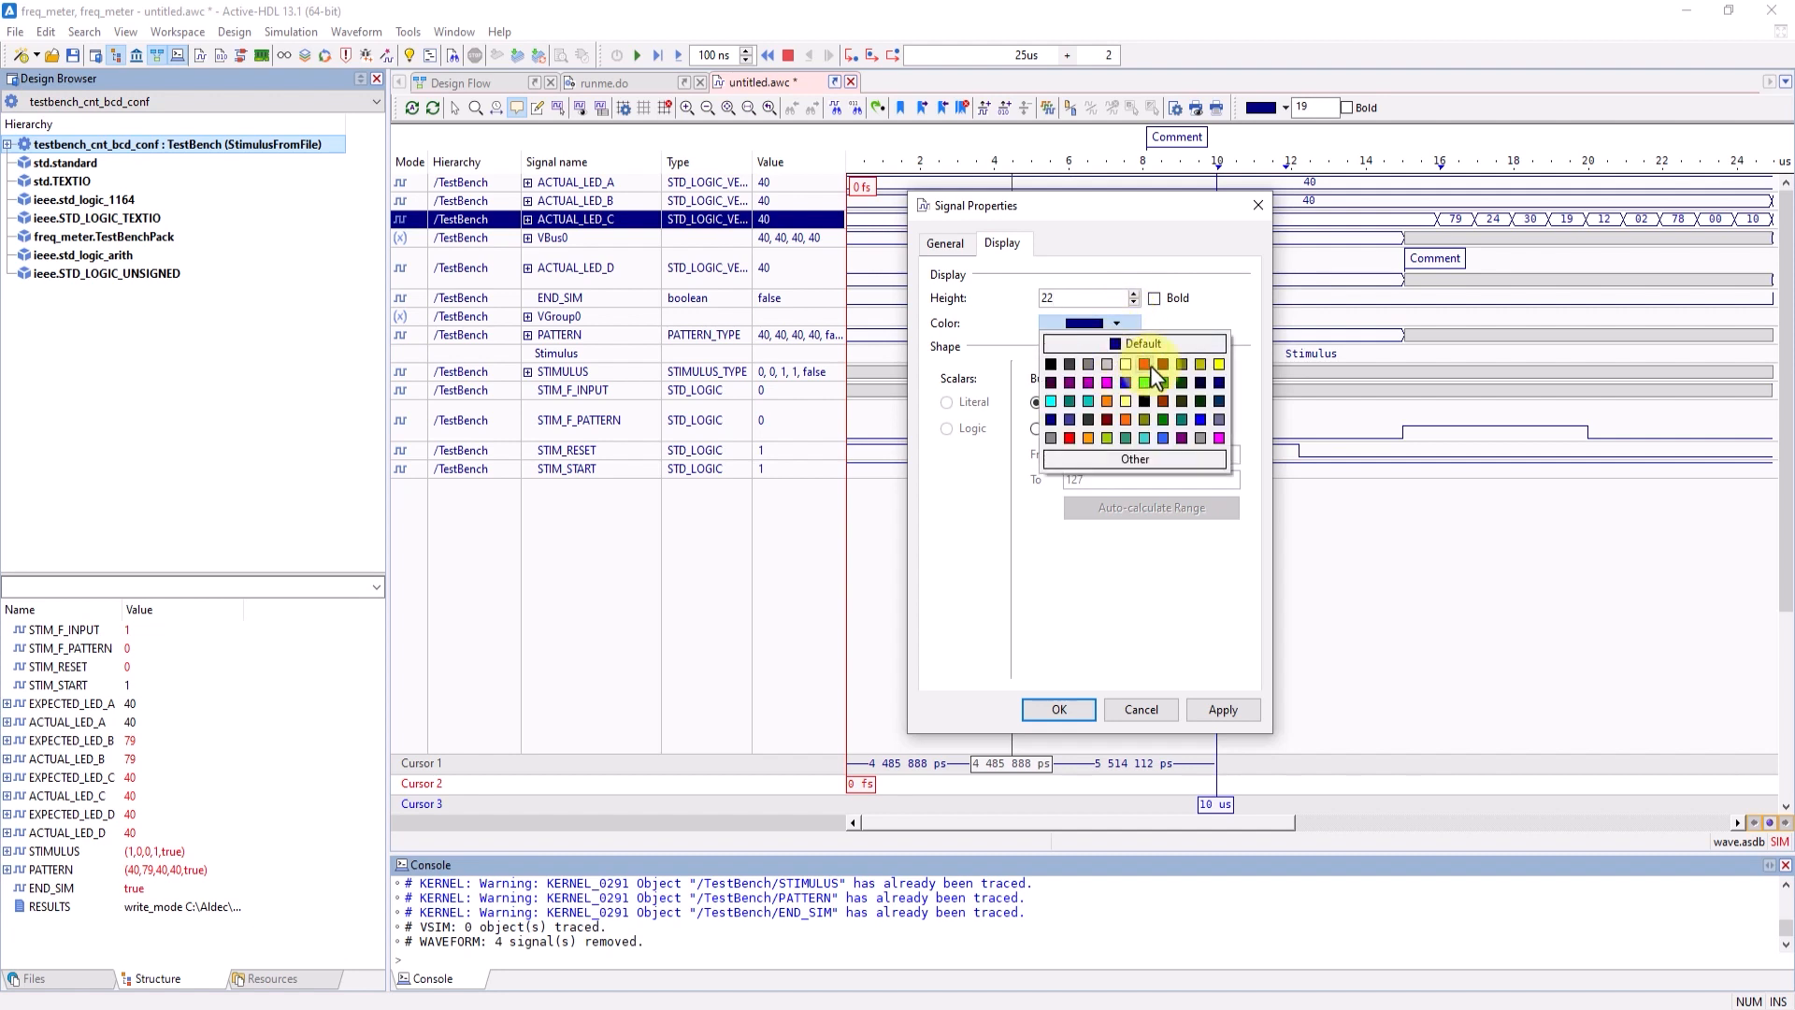
left_click(1157, 369)
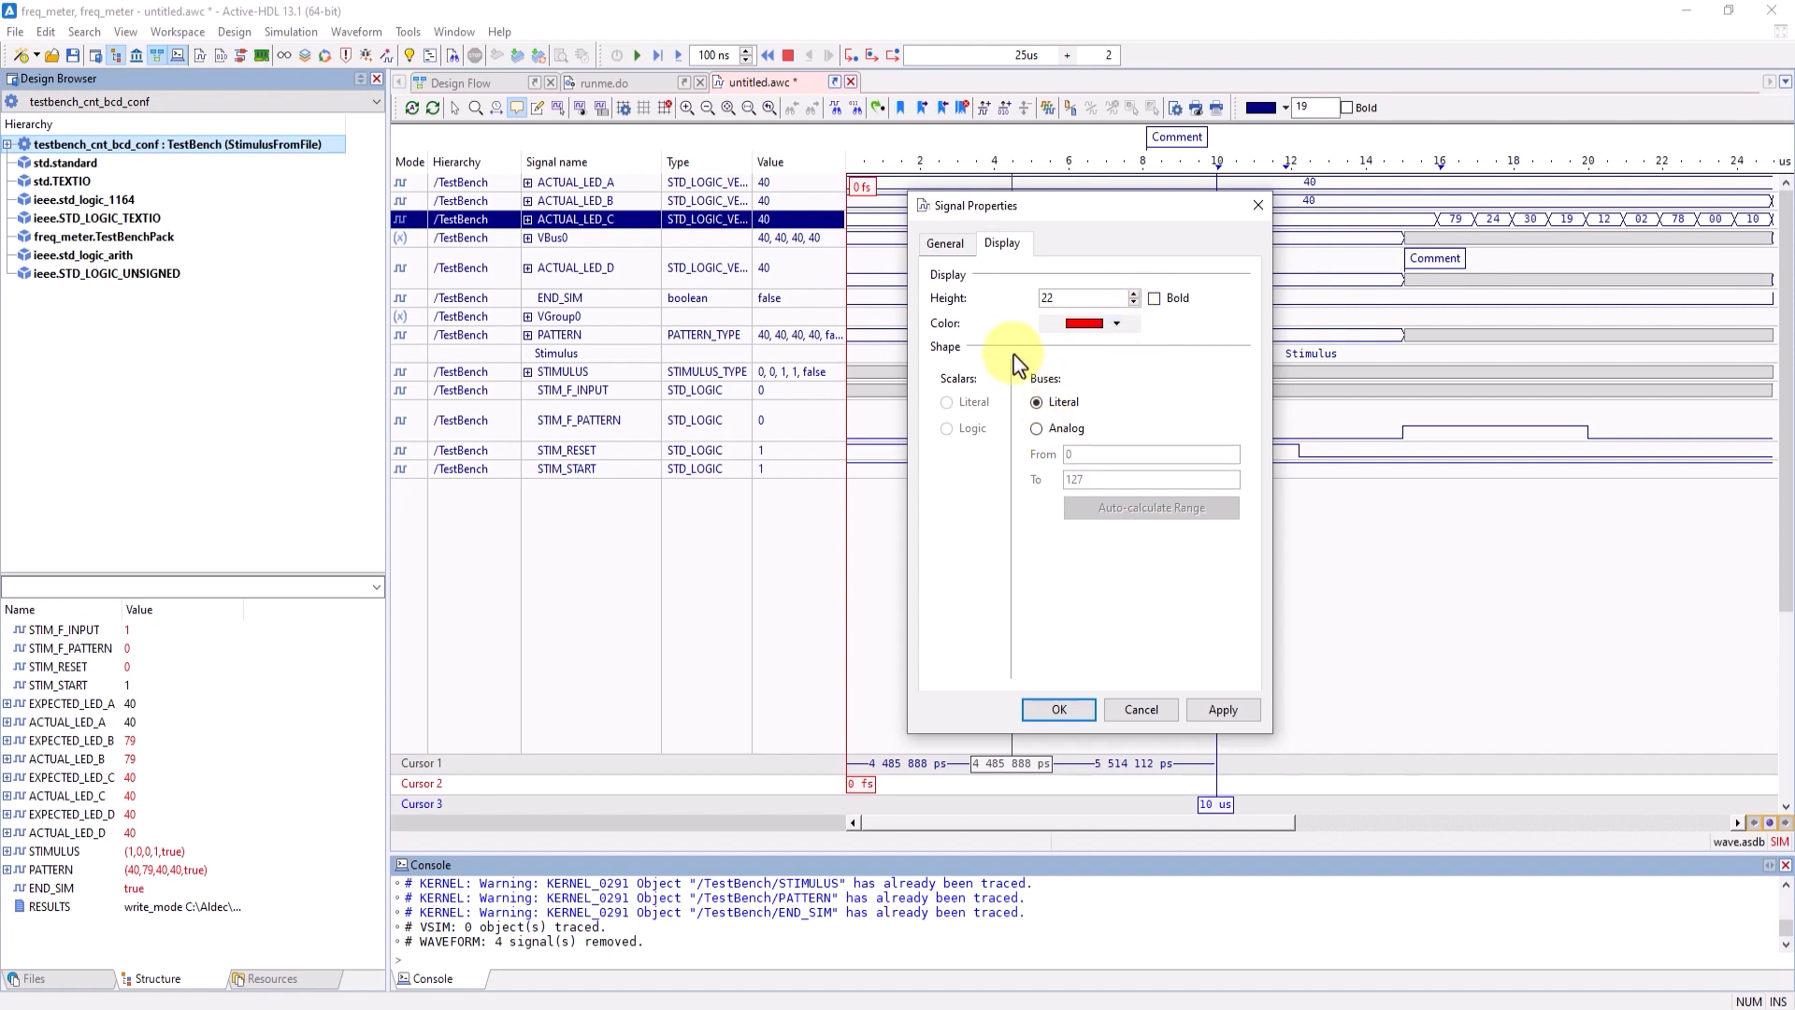
- Try the Analog bus shape with an auto-calculated range on ACTUAL_LED_C, then reapply the Literal shape
left_click(1036, 429)
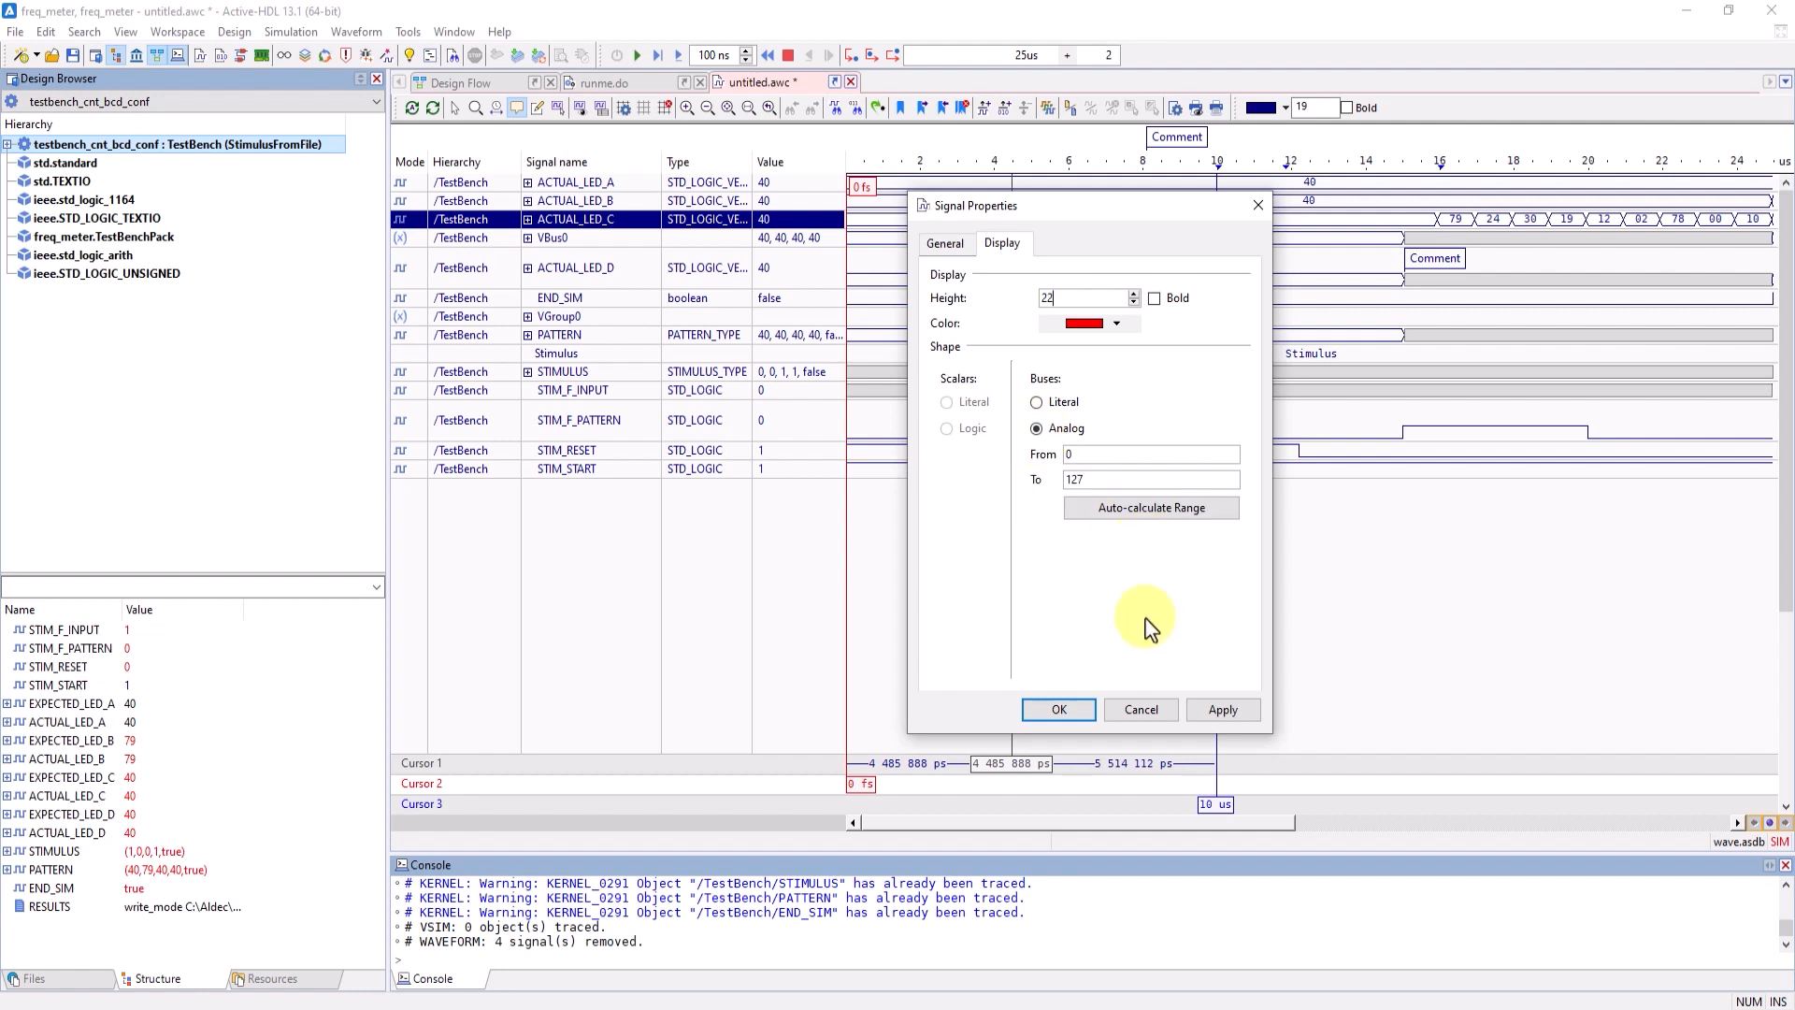
left_click(1156, 510)
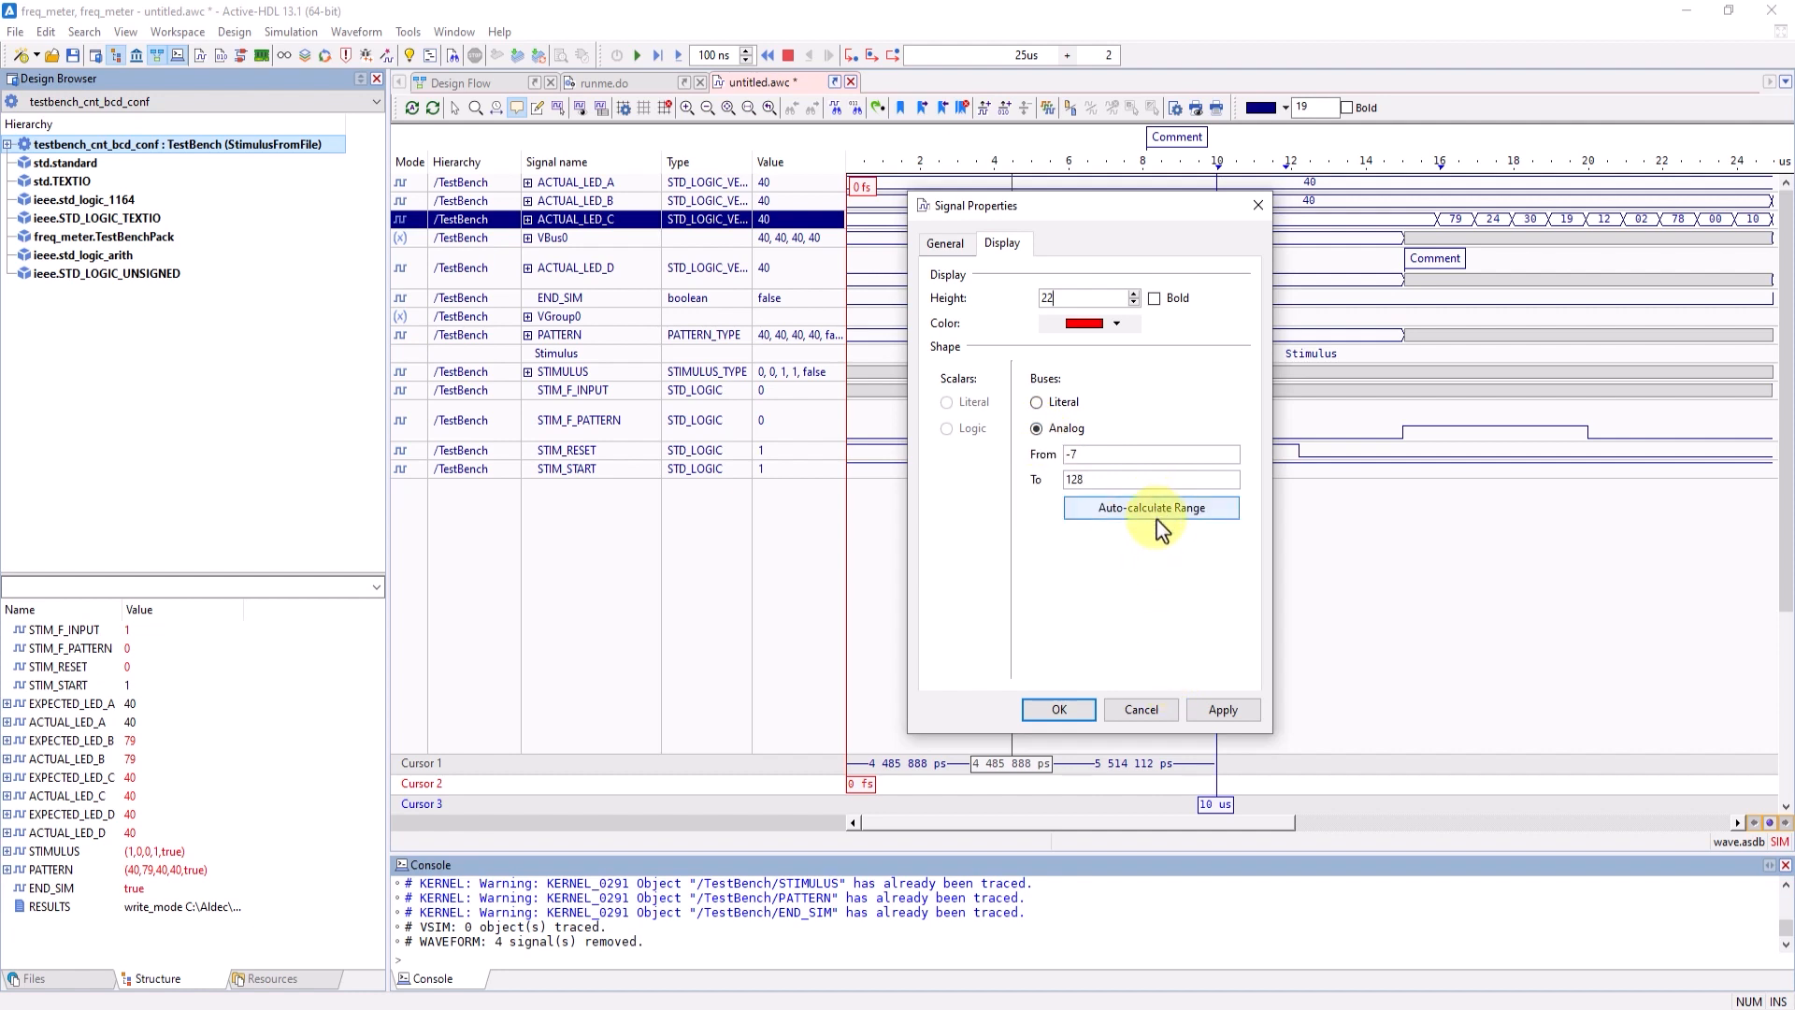
left_click(1227, 713)
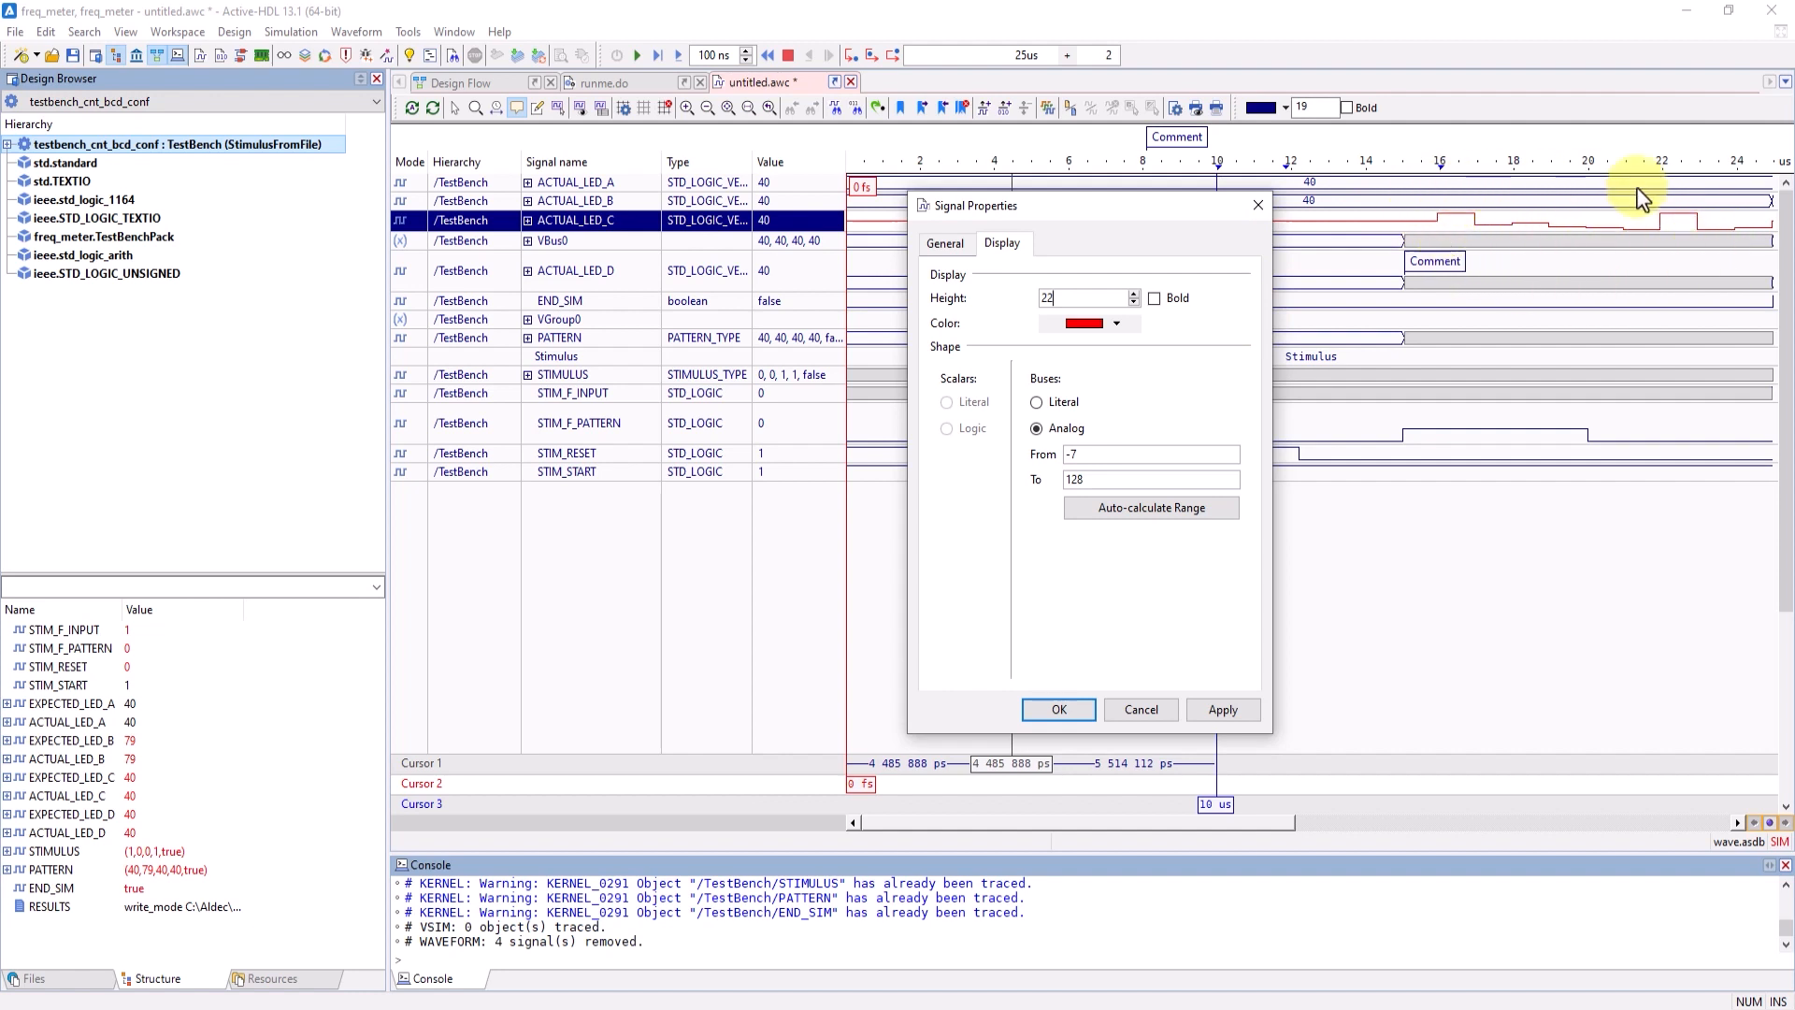
left_click(1036, 402)
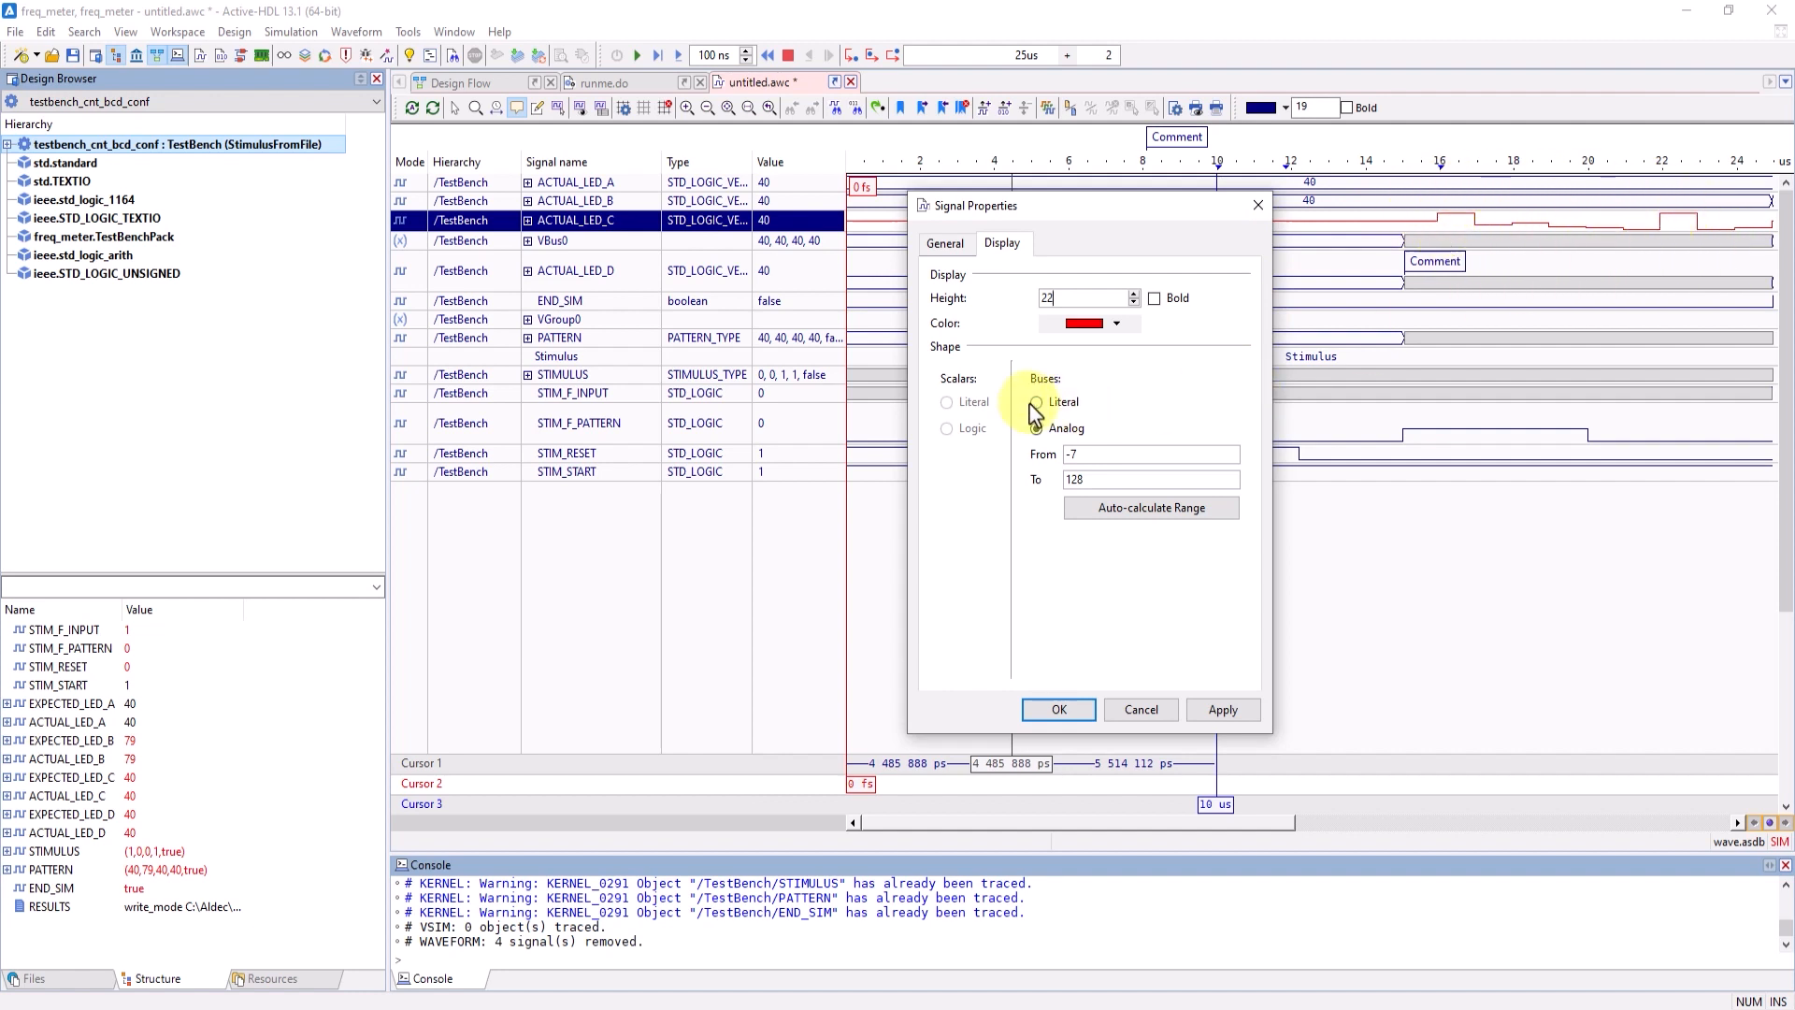
left_click(1213, 712)
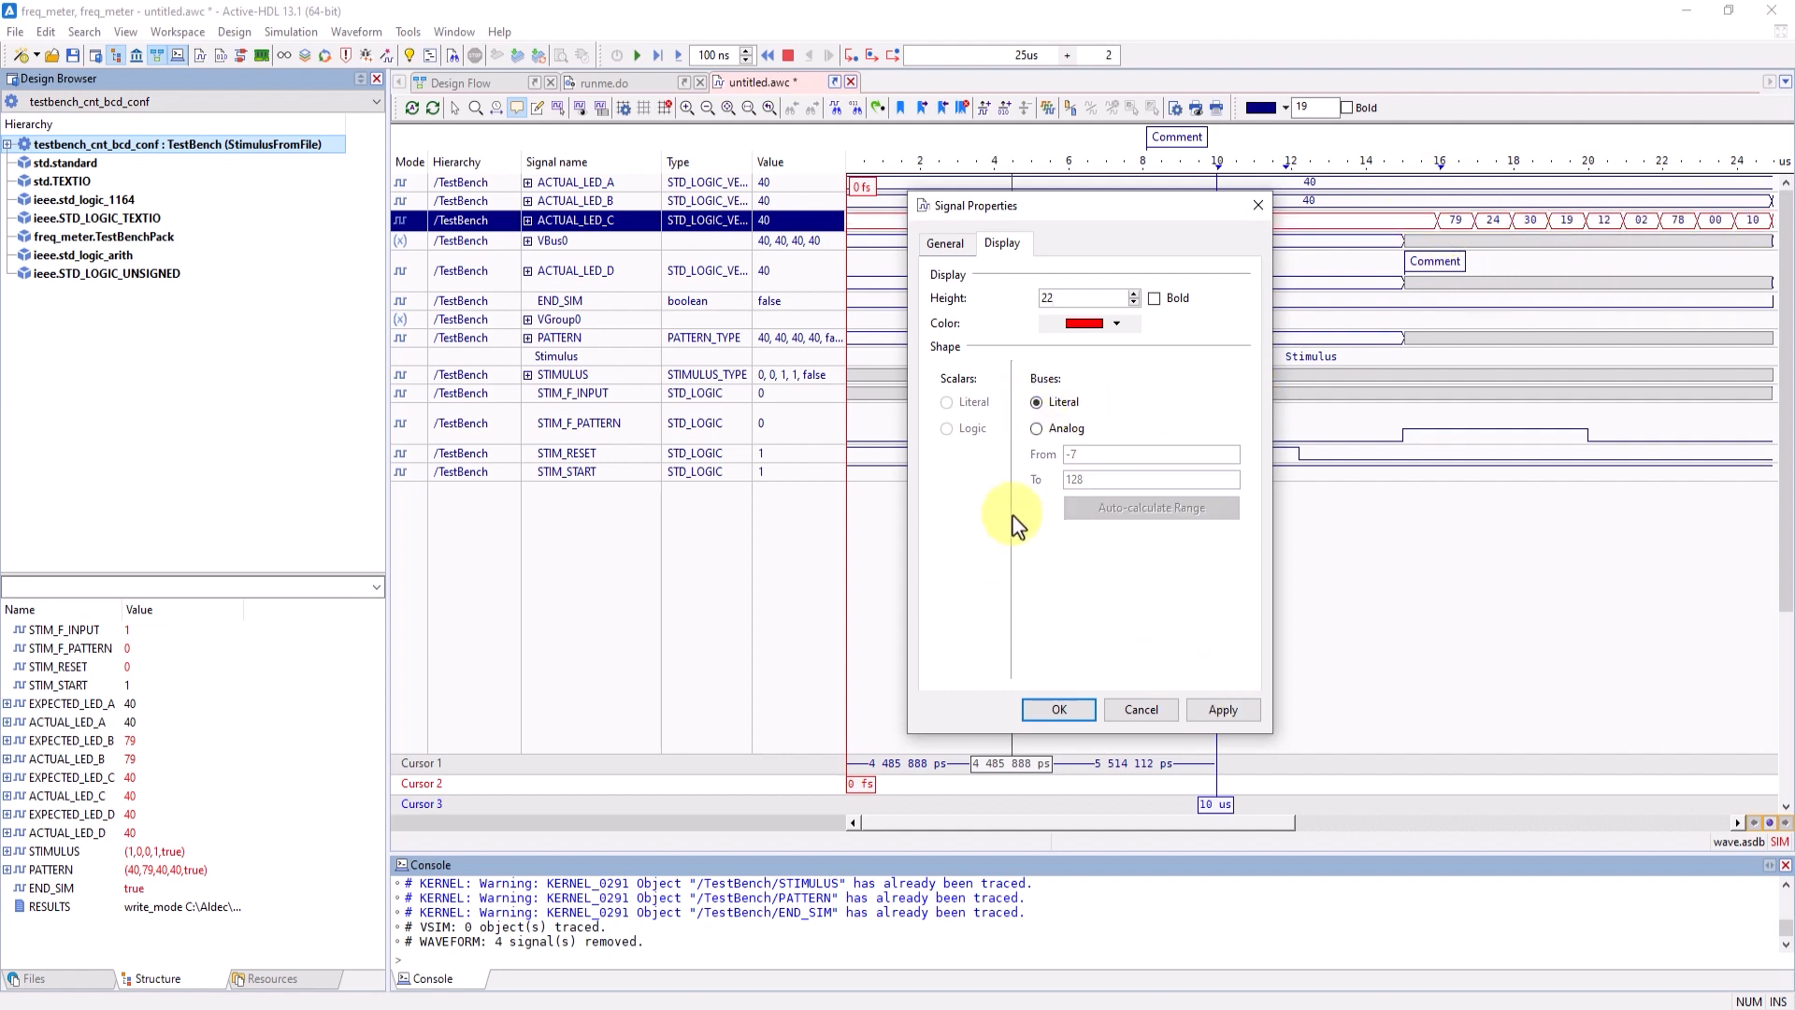
- Open the alias editor for ACTUAL_LED_C and add a new signal alias named "test"
left_click(944, 245)
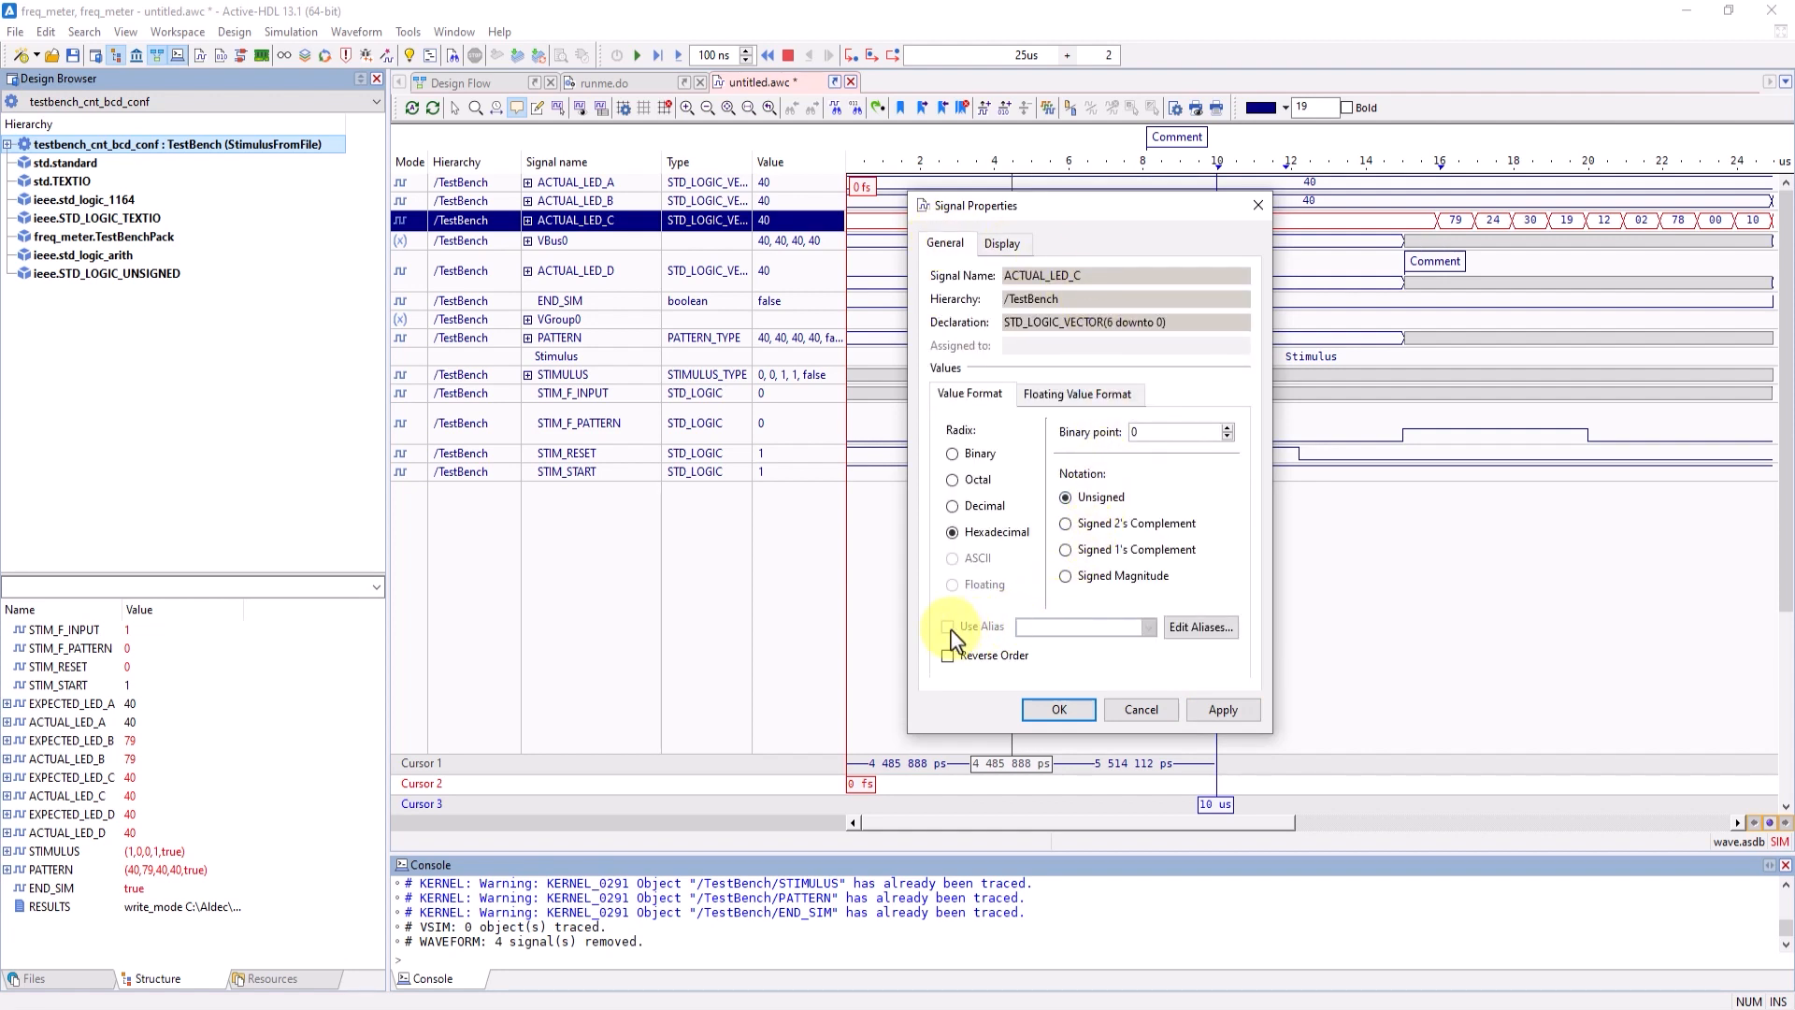
left_click(1181, 626)
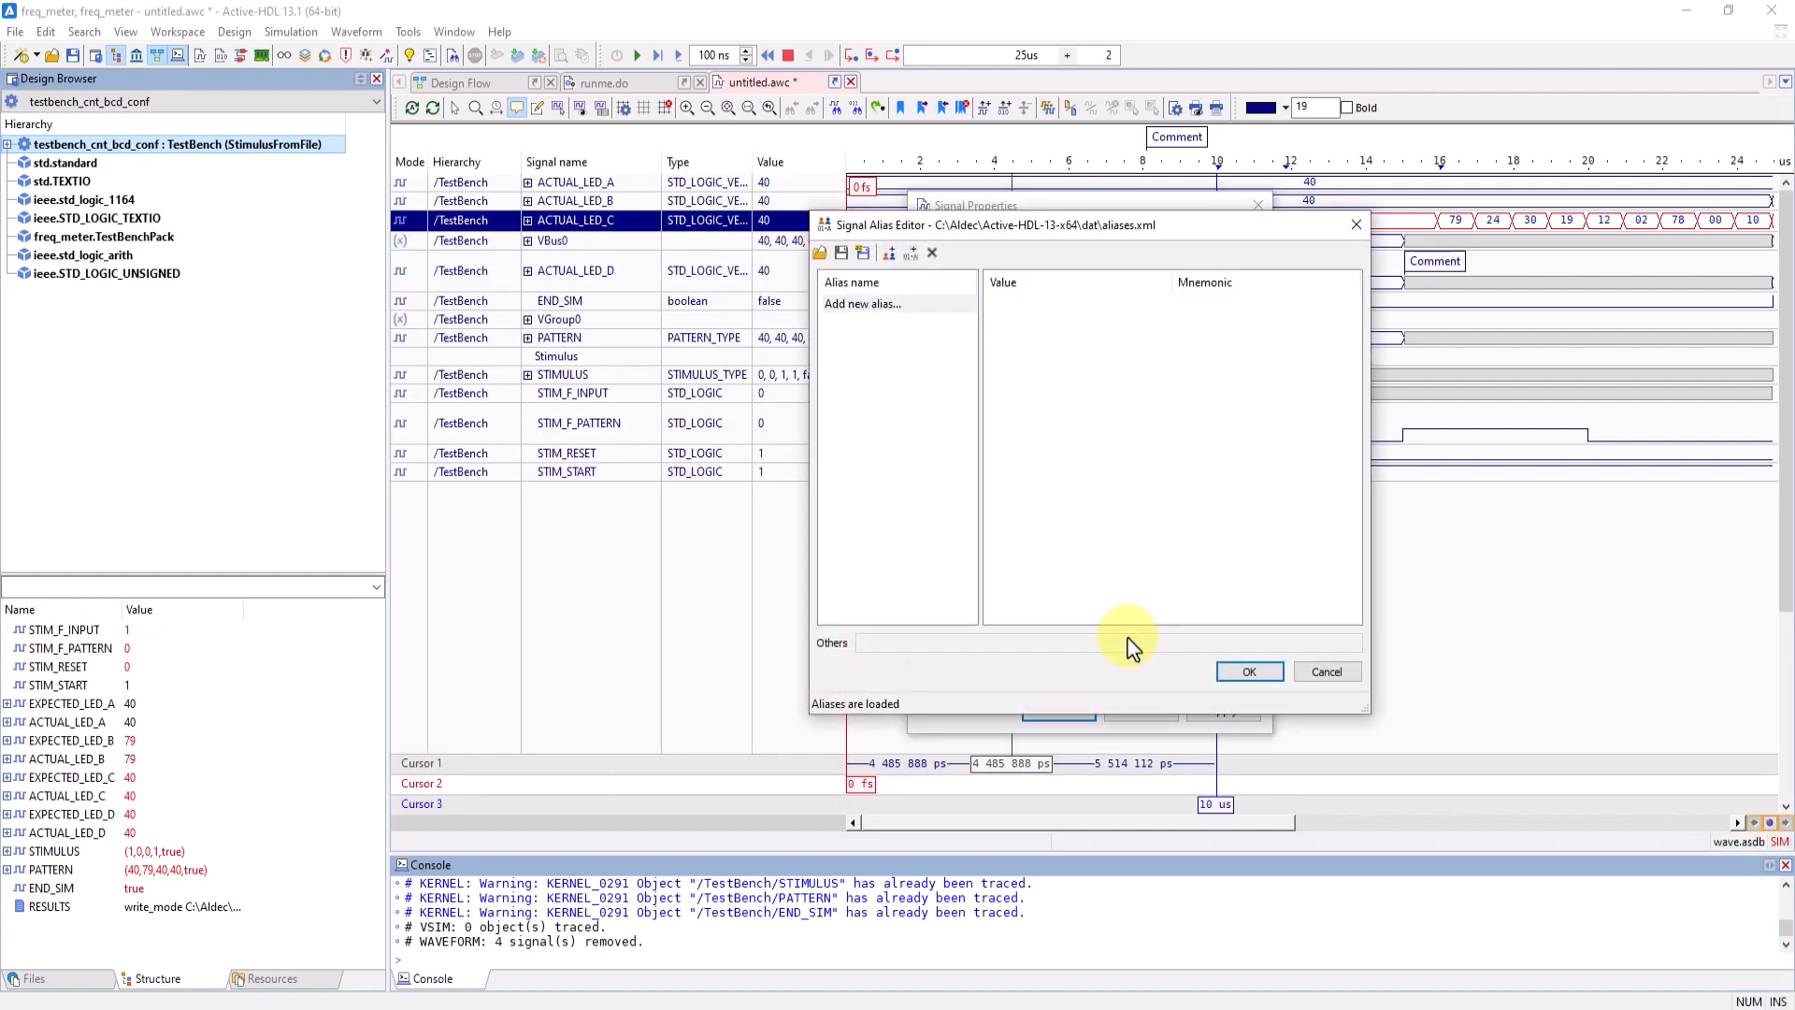
left_click(898, 303)
type("test")
key("Return")
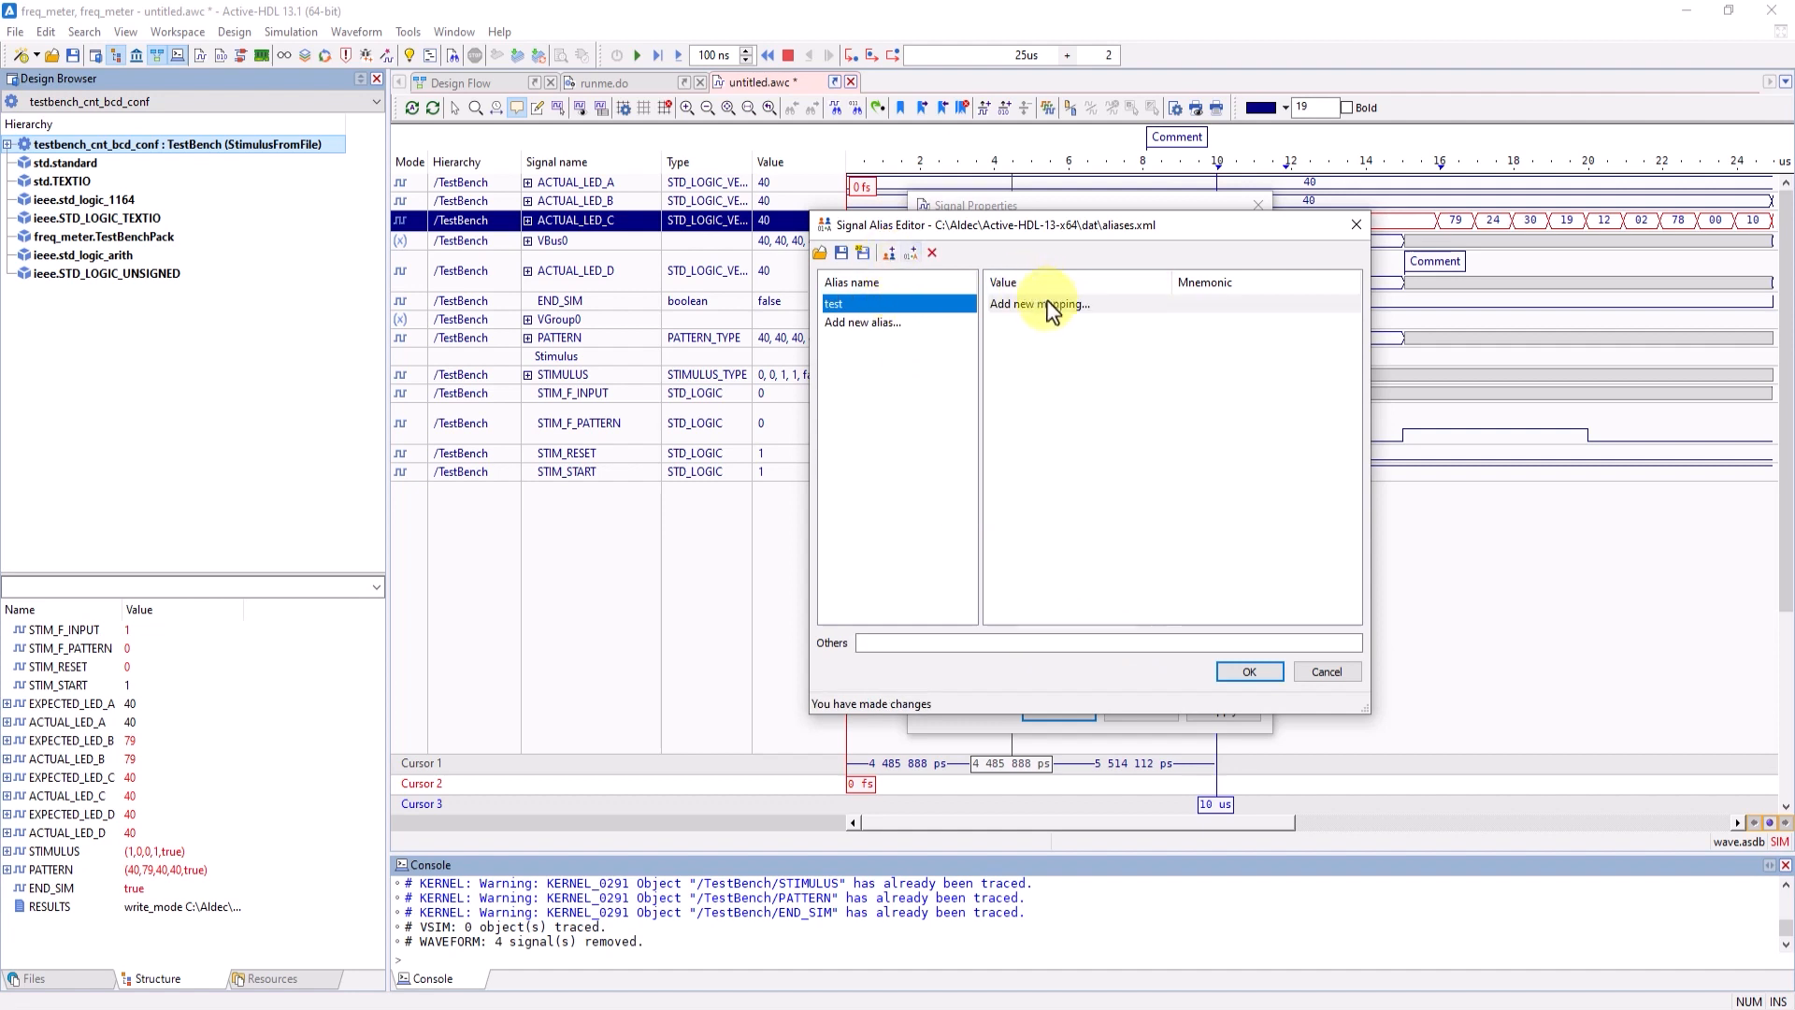
- Map the value 79 to the mnemonic "test" in the test alias and accept the alias changes
left_click(1053, 305)
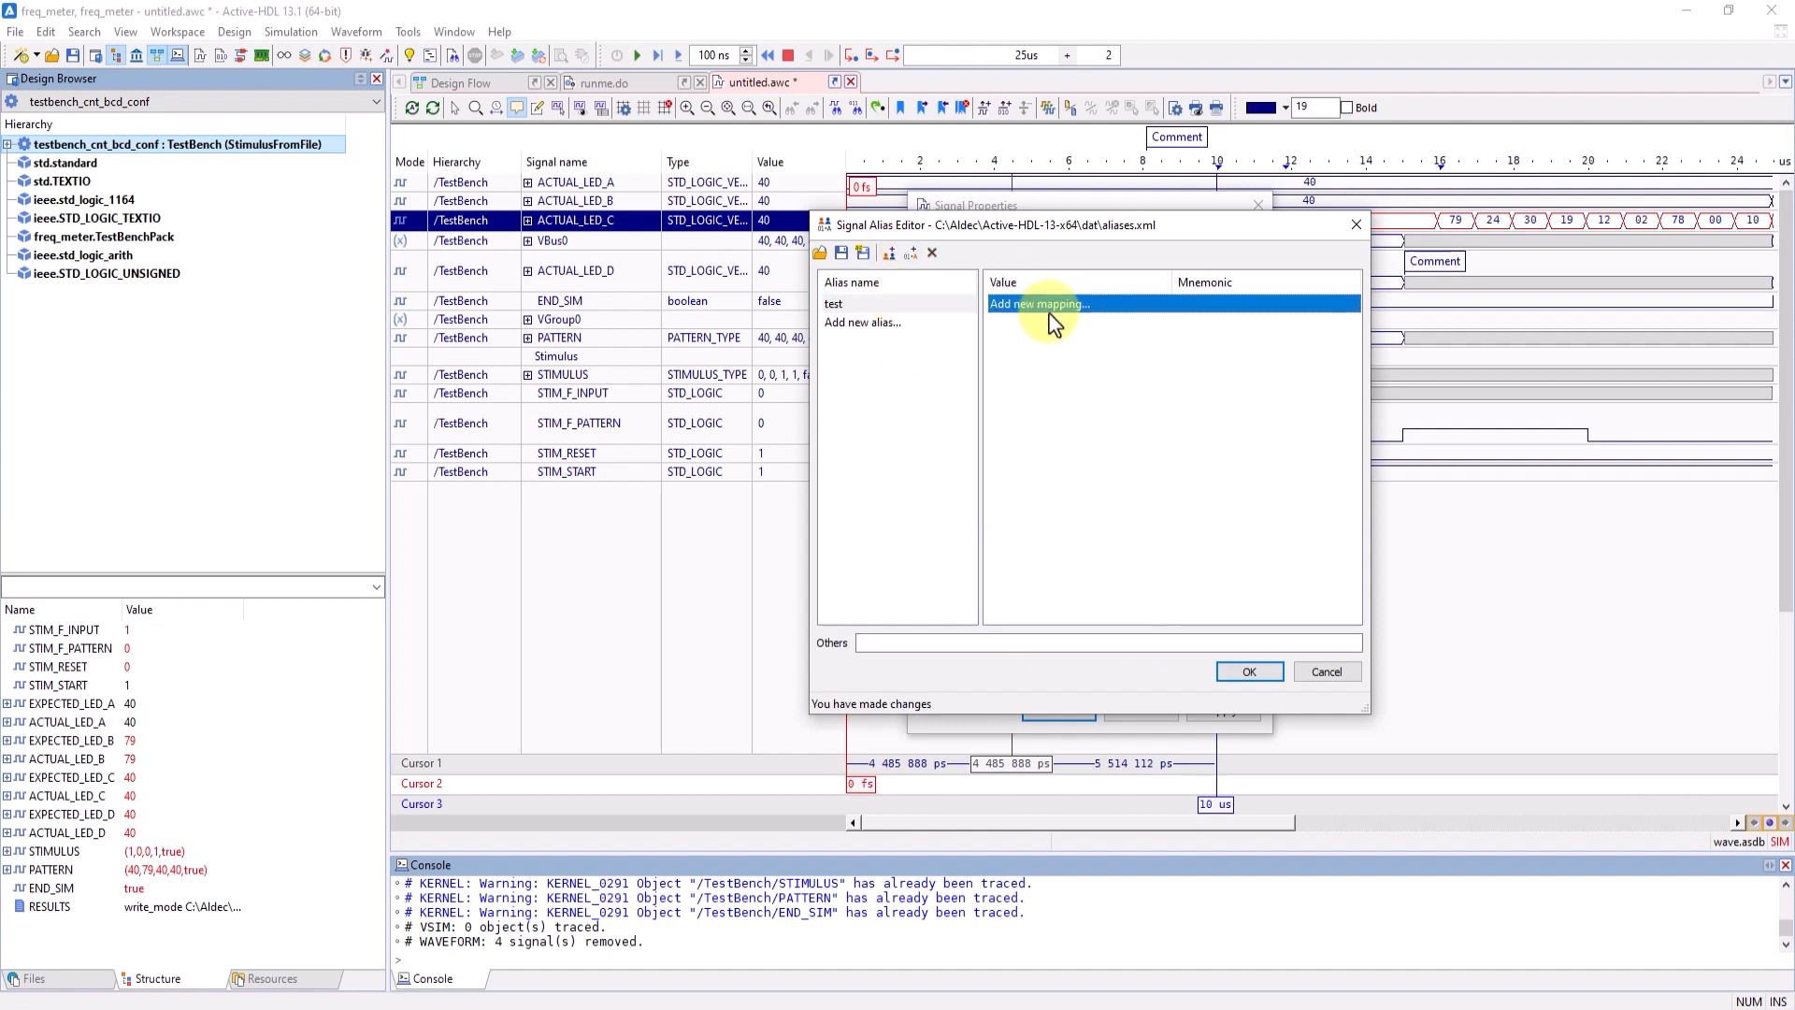
left_click(1067, 305)
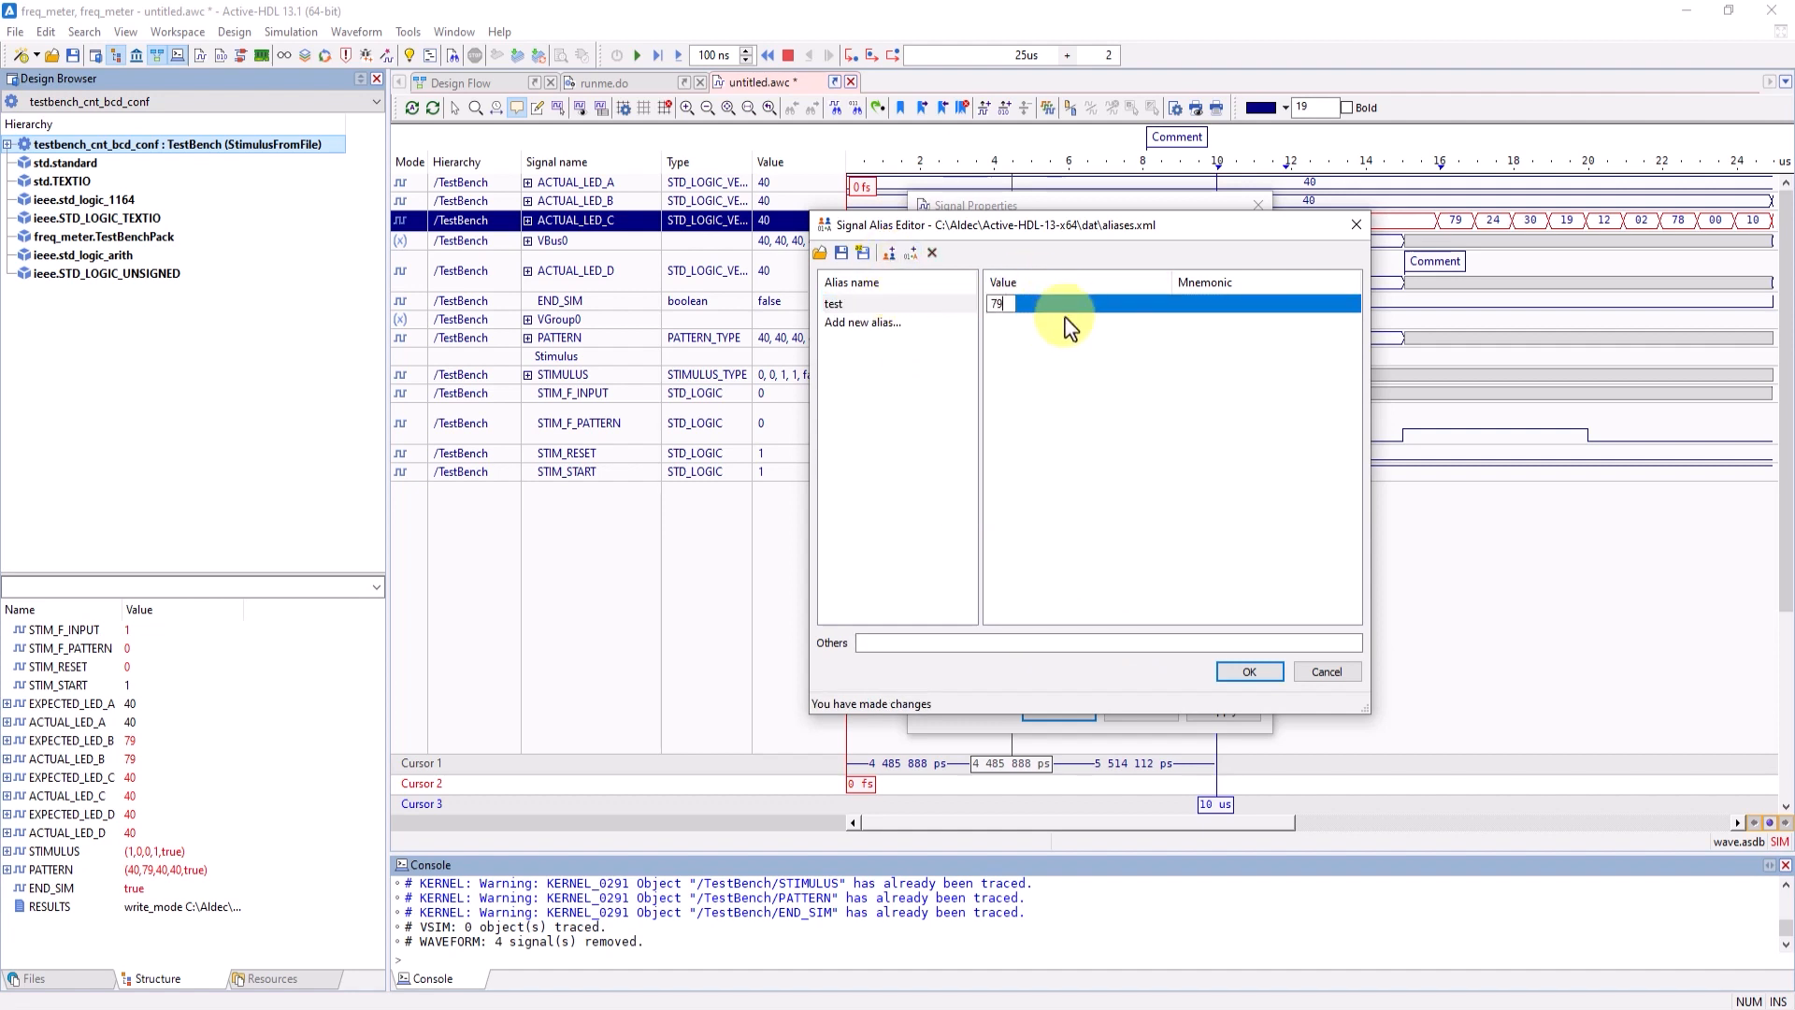
type("79")
key("Return")
left_click(1174, 301)
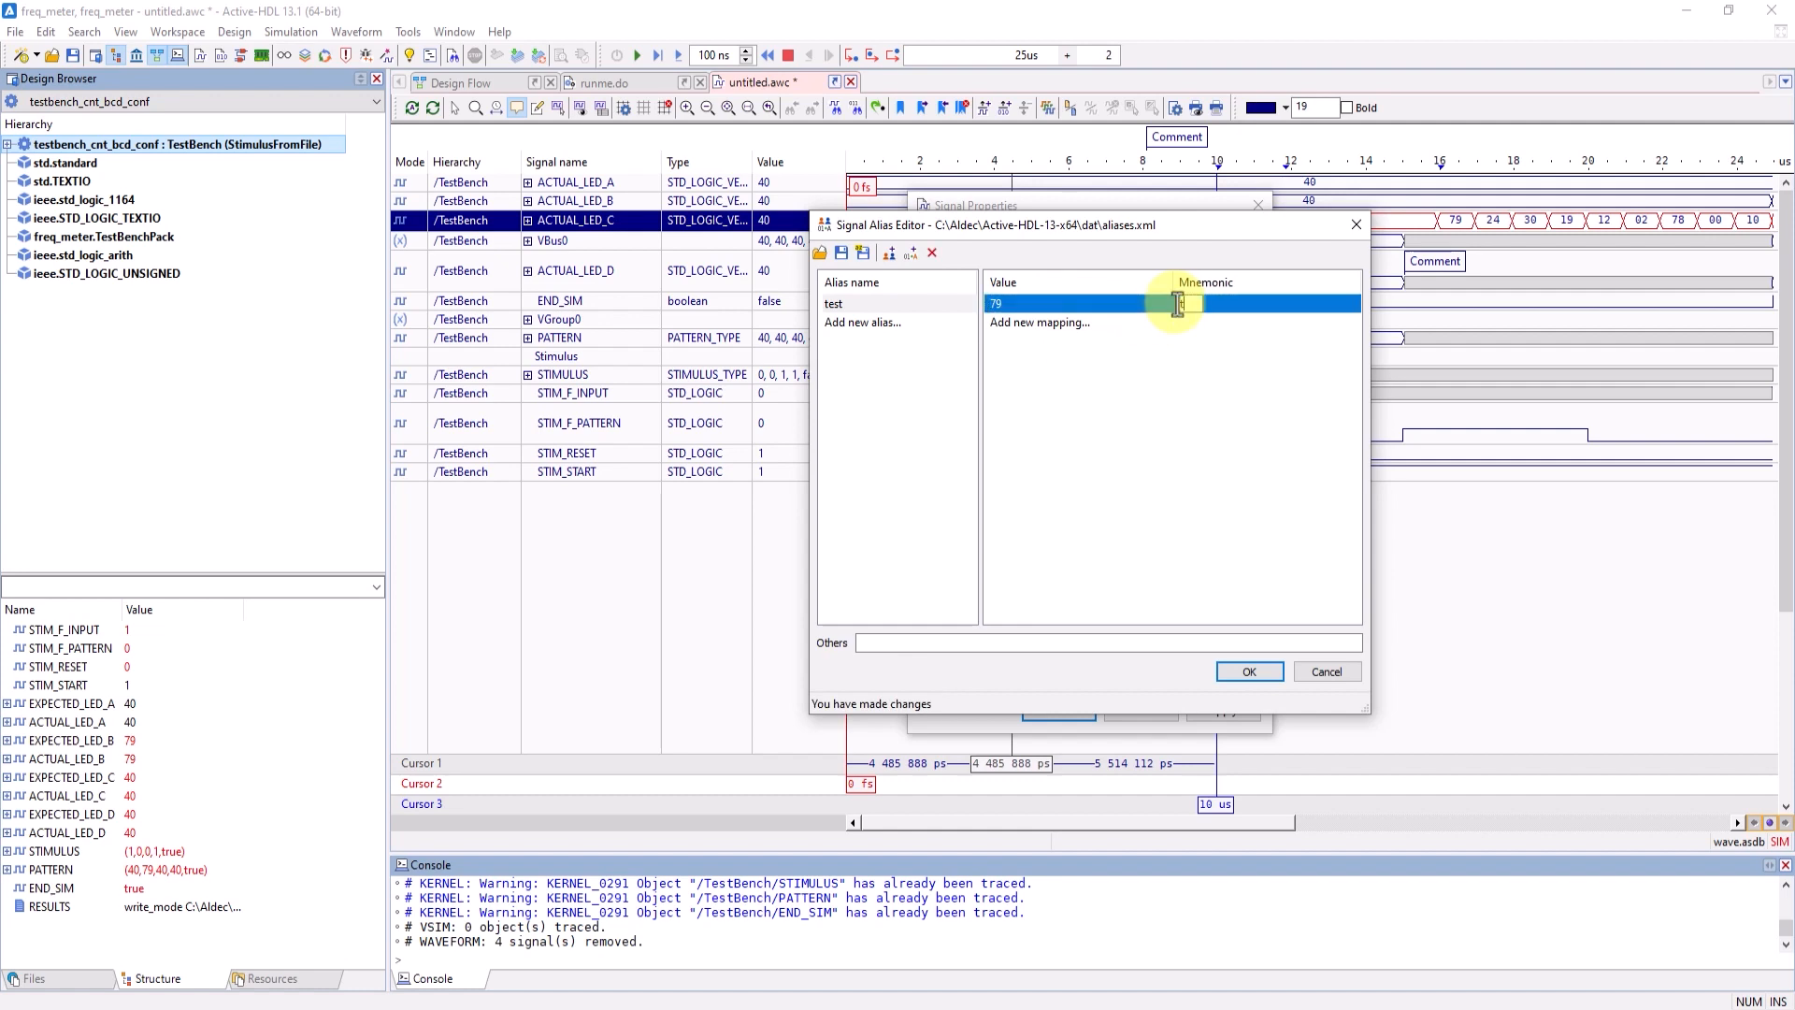
type("test")
key("Return")
left_click(1249, 672)
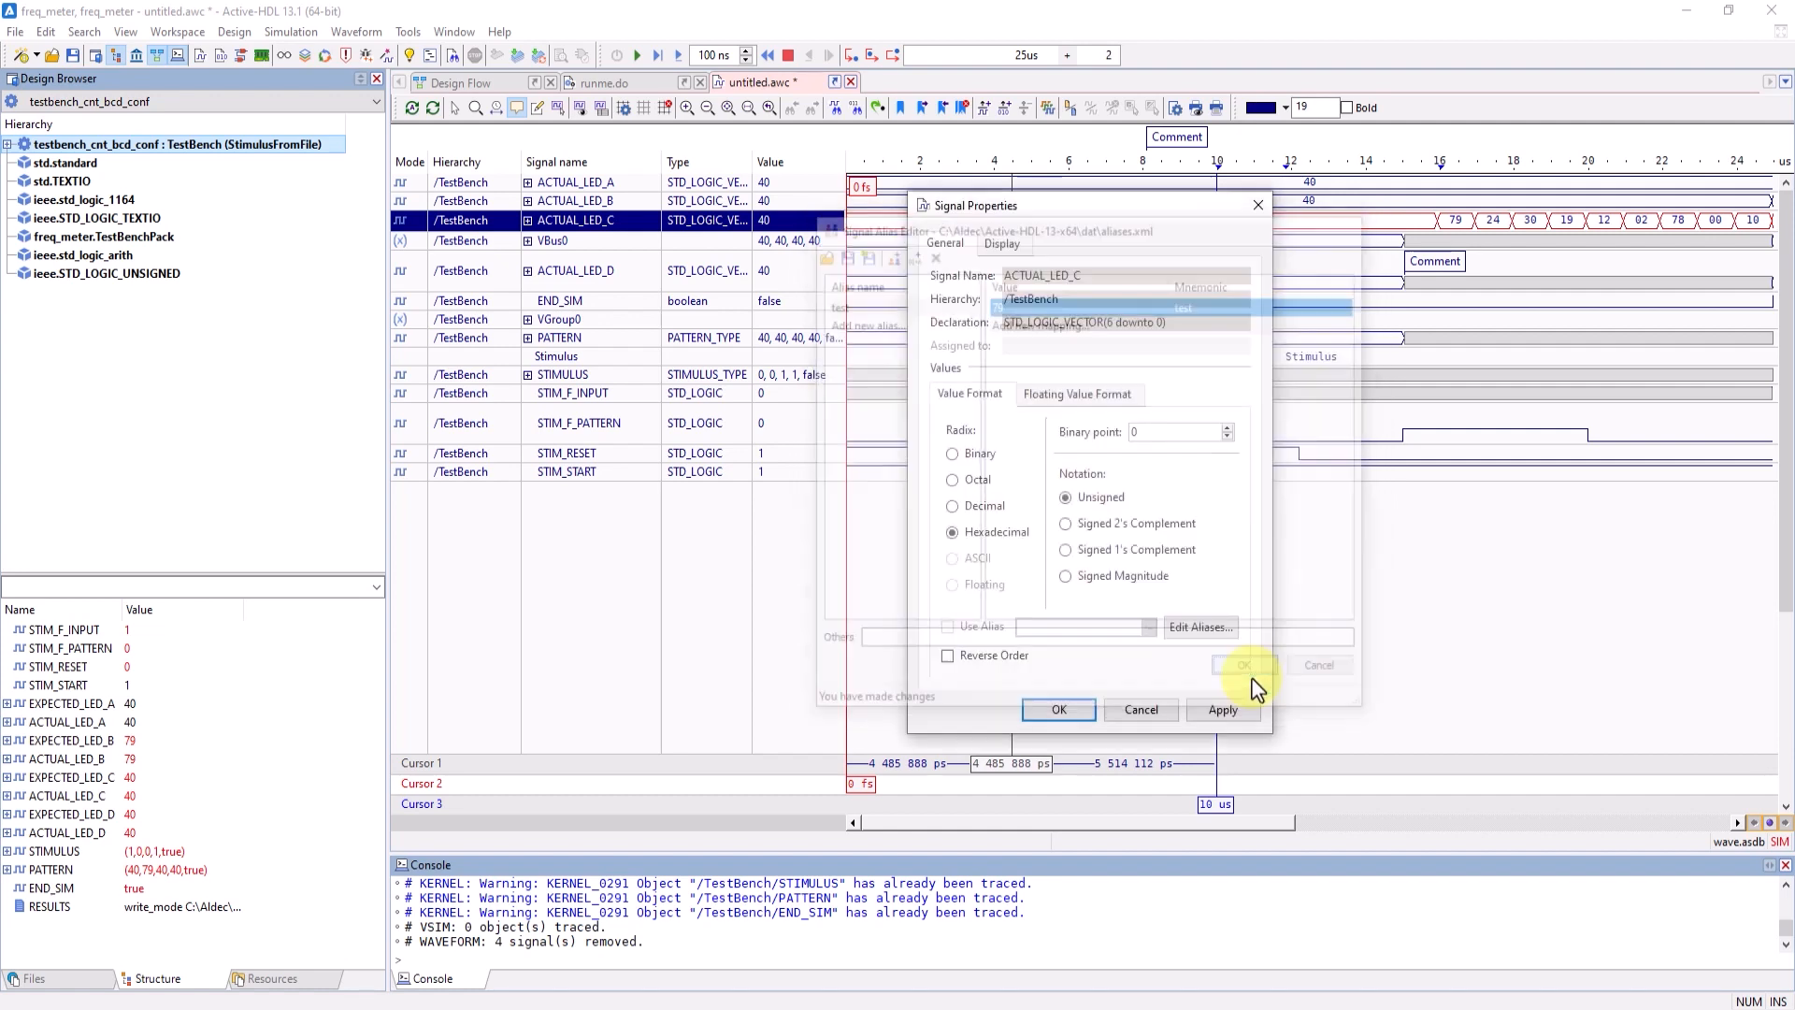
- Enable the test alias for ACTUAL_LED_C and accept the signal properties
left_click(947, 628)
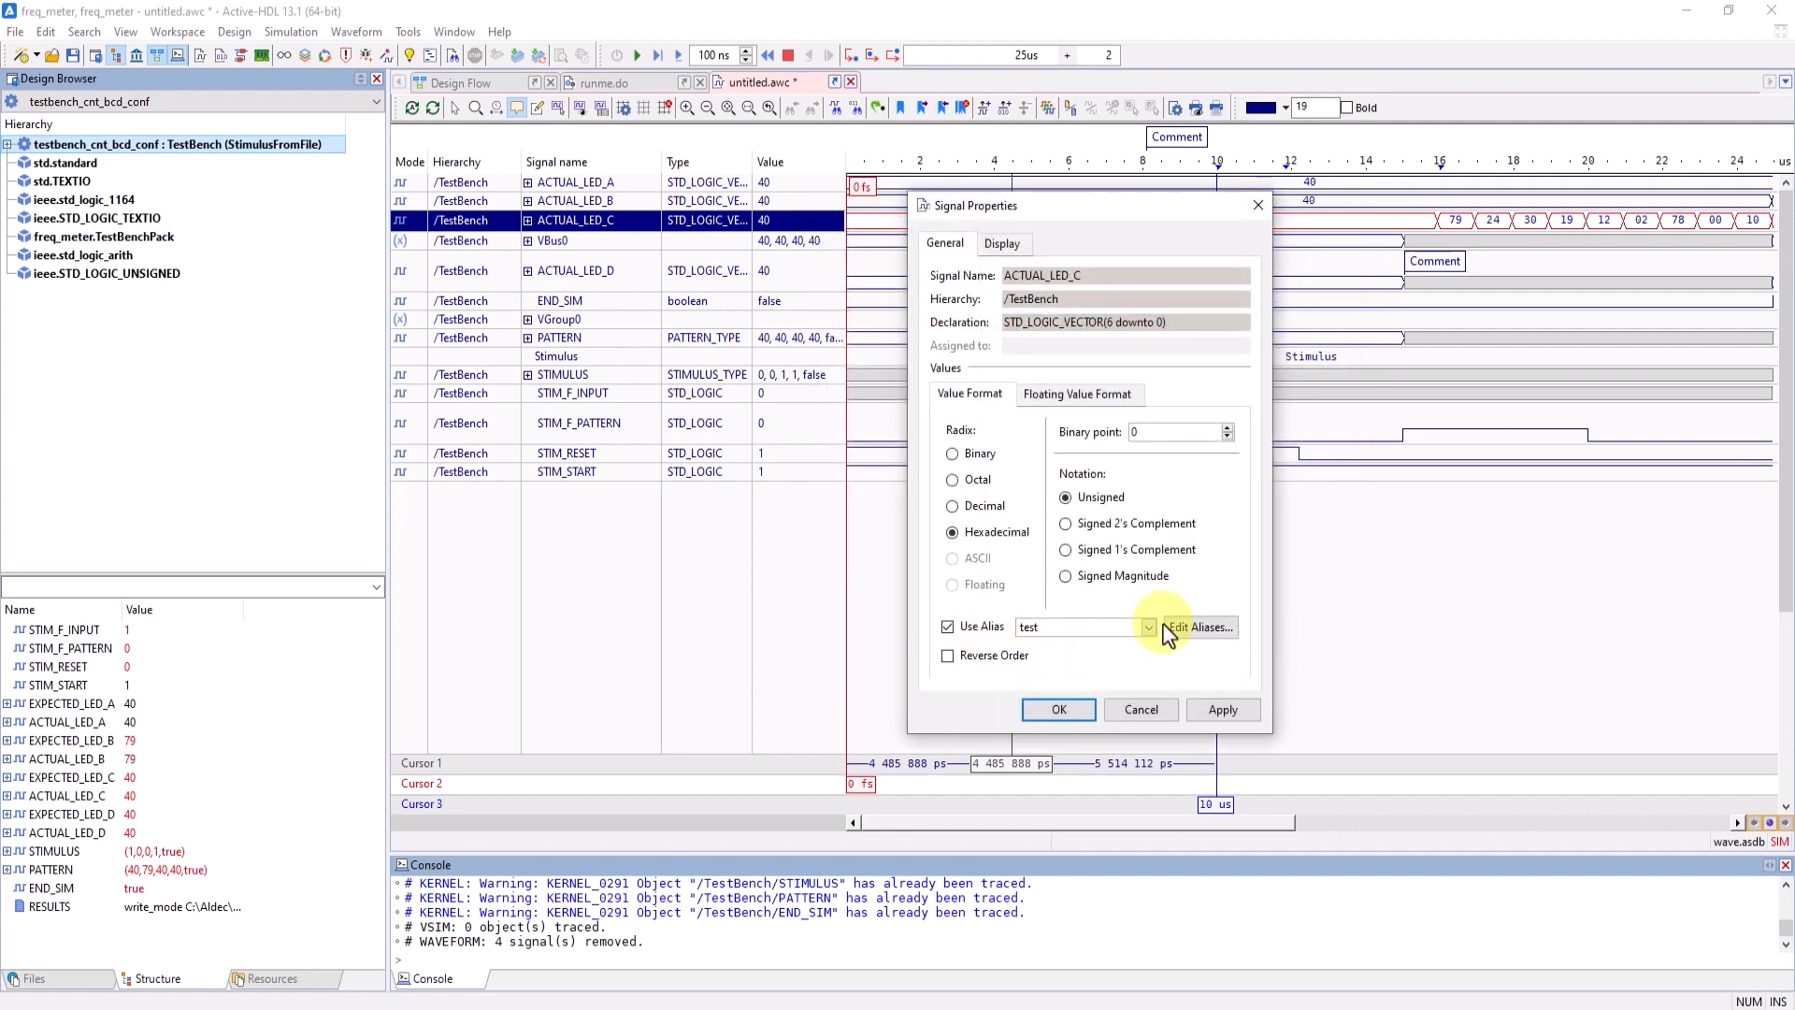
left_click(1082, 718)
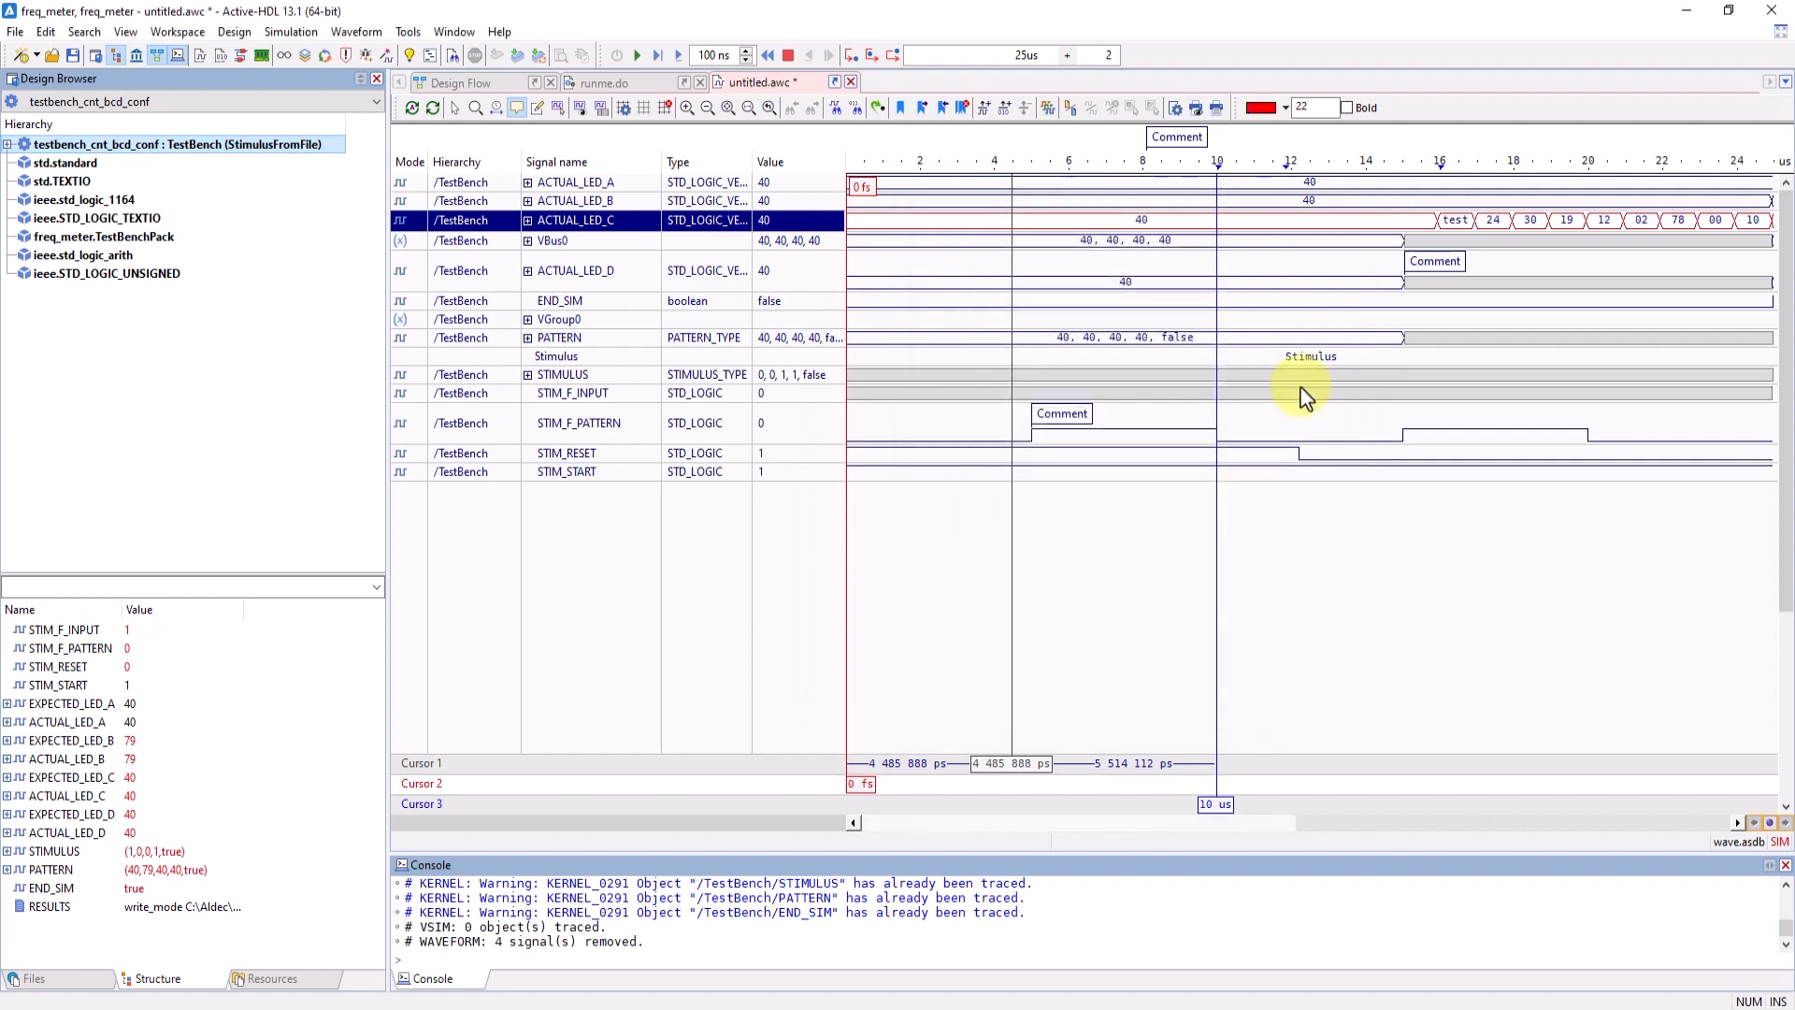
- Add a comment at about 16 us on ACTUAL_LED_C and compare that signal with ACTUAL_LED_D using the default comparison settings
left_click(1435, 222)
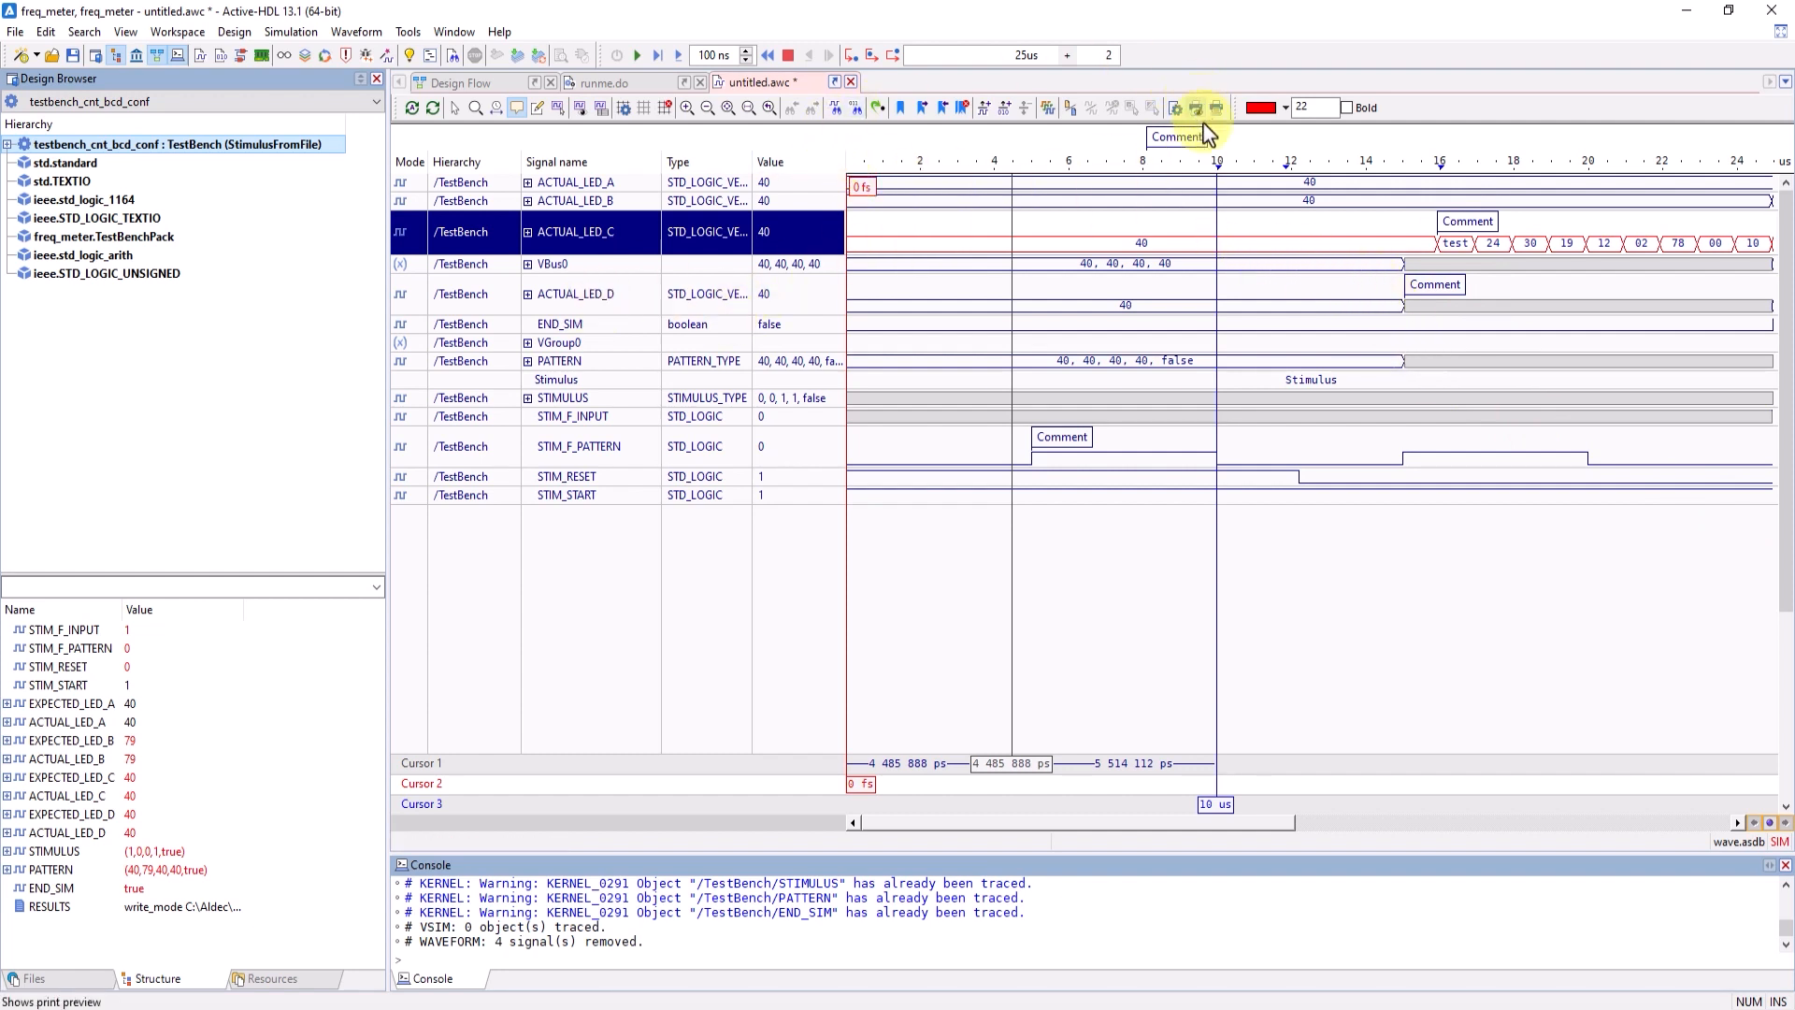
left_click(596, 302)
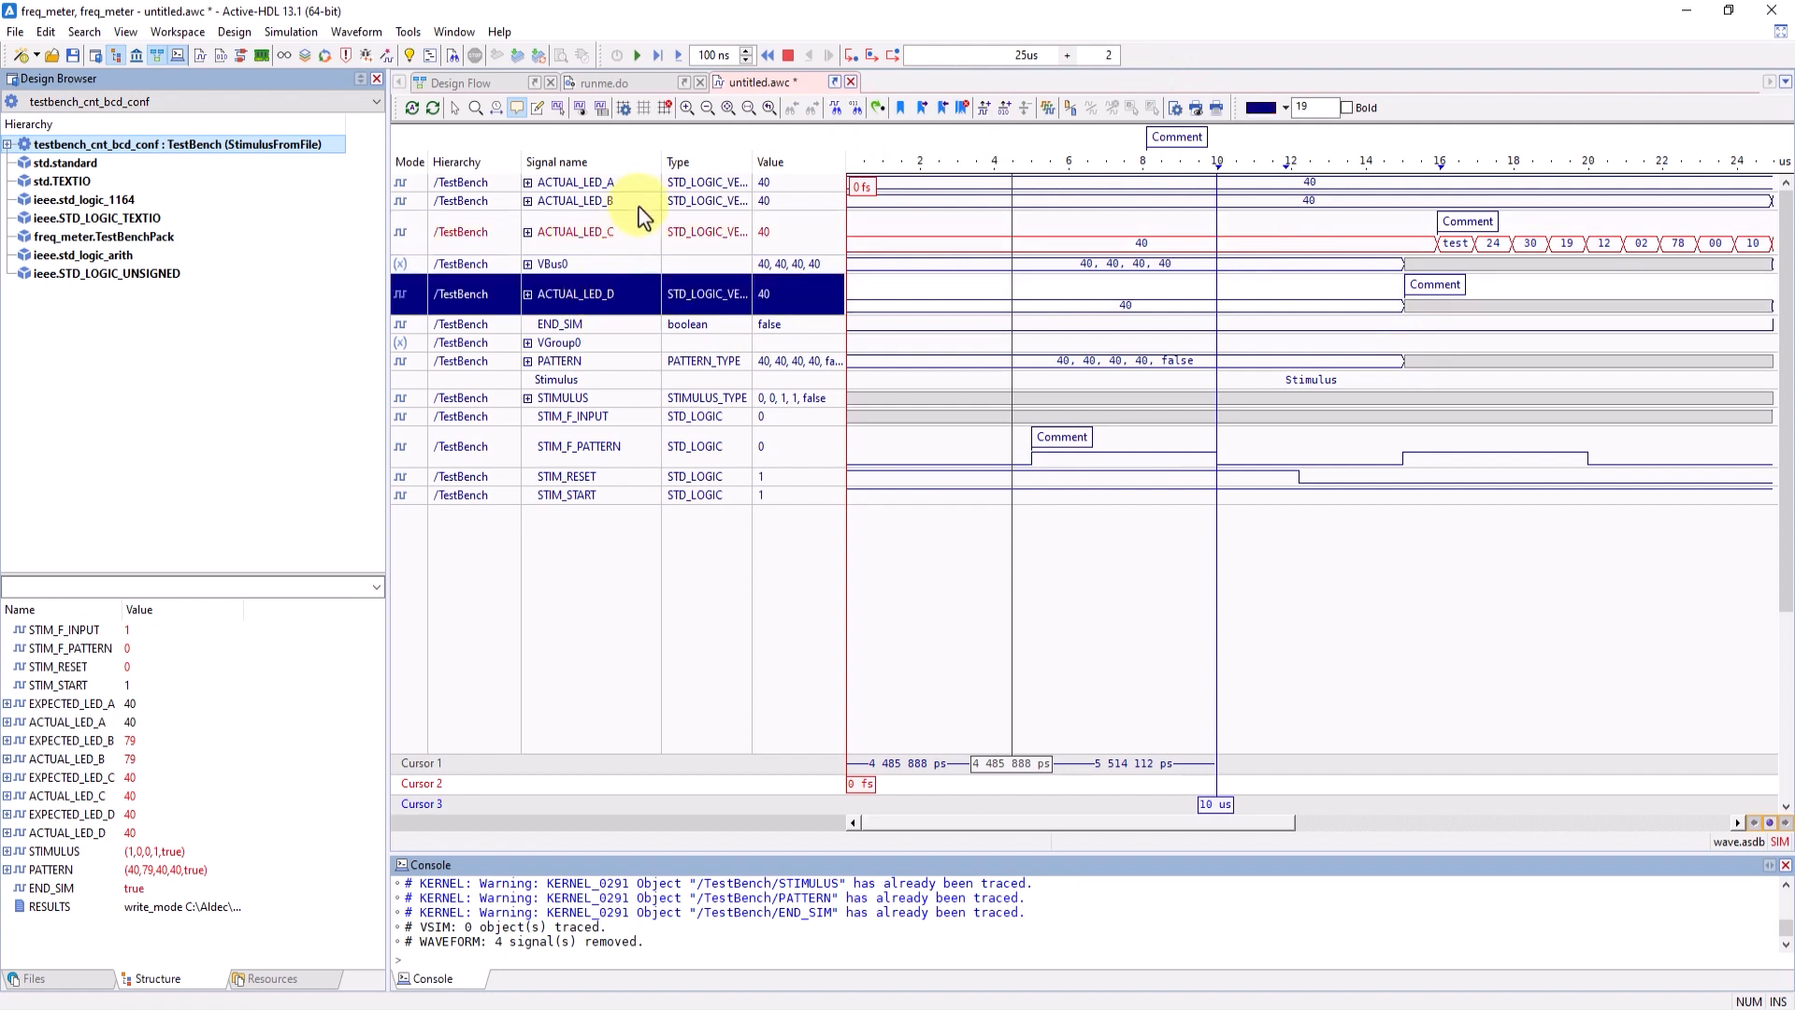
left_click(640, 224, "ctrl")
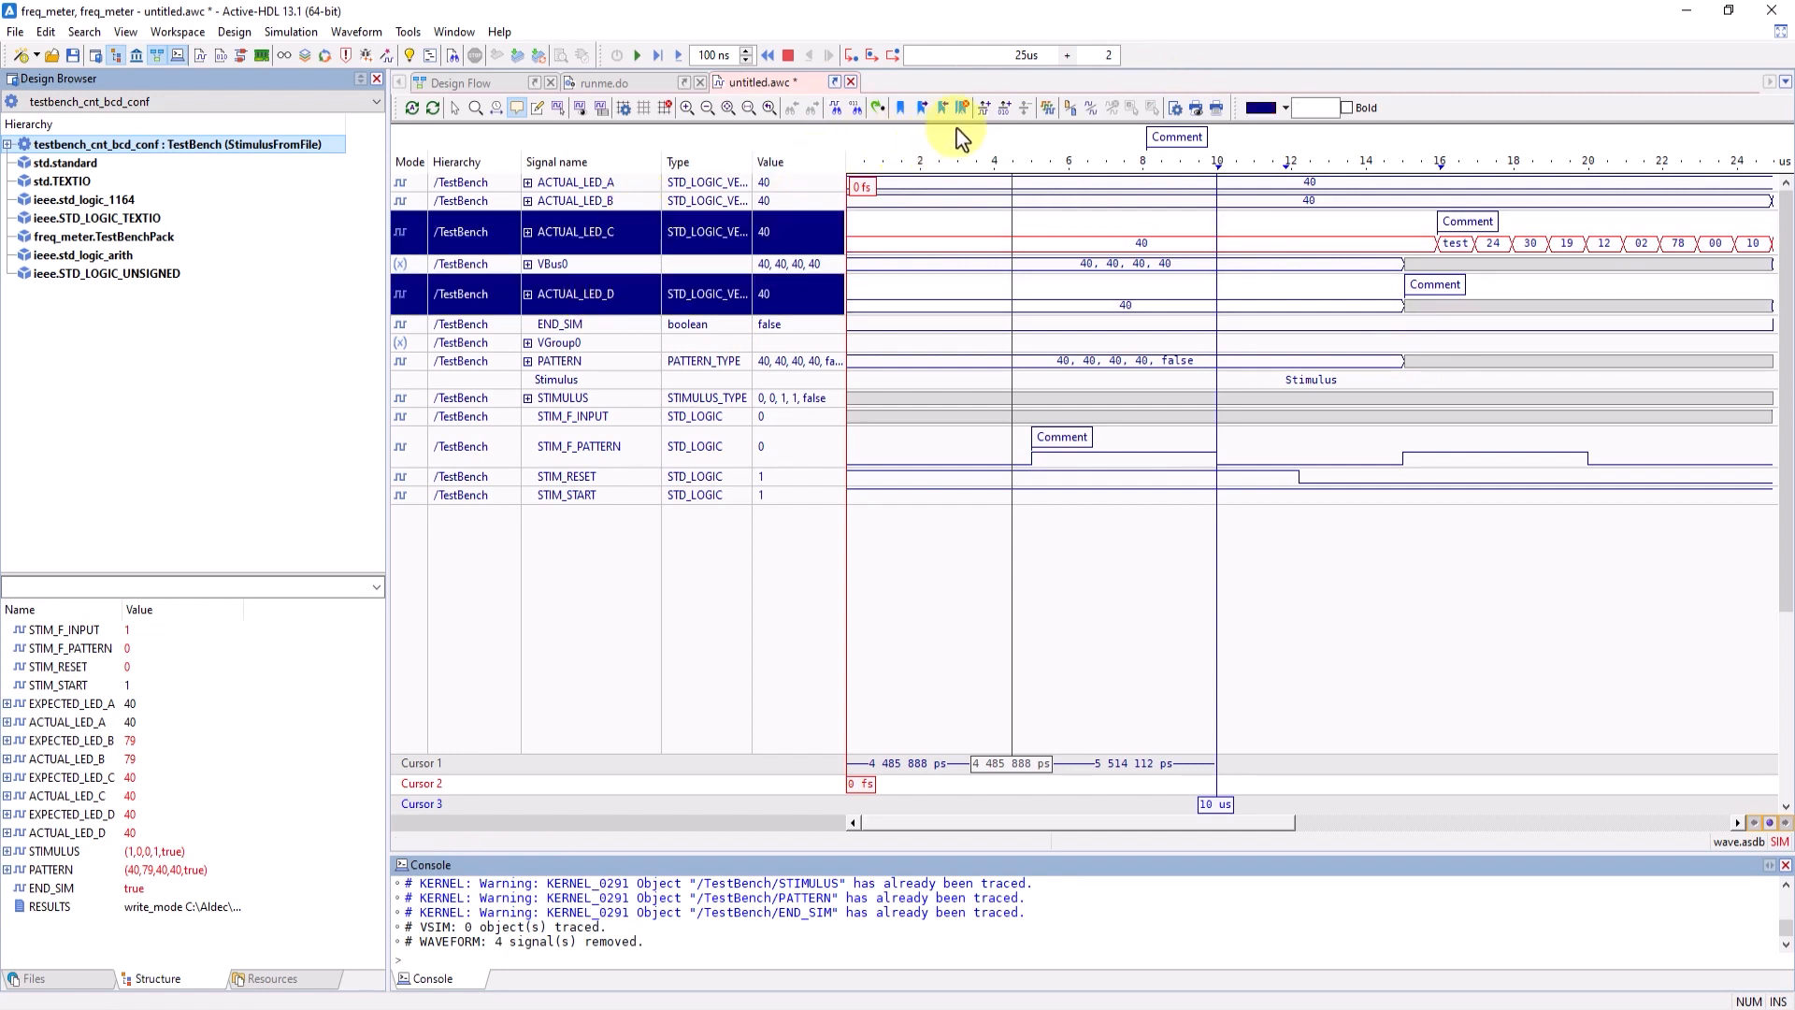
left_click(1085, 107)
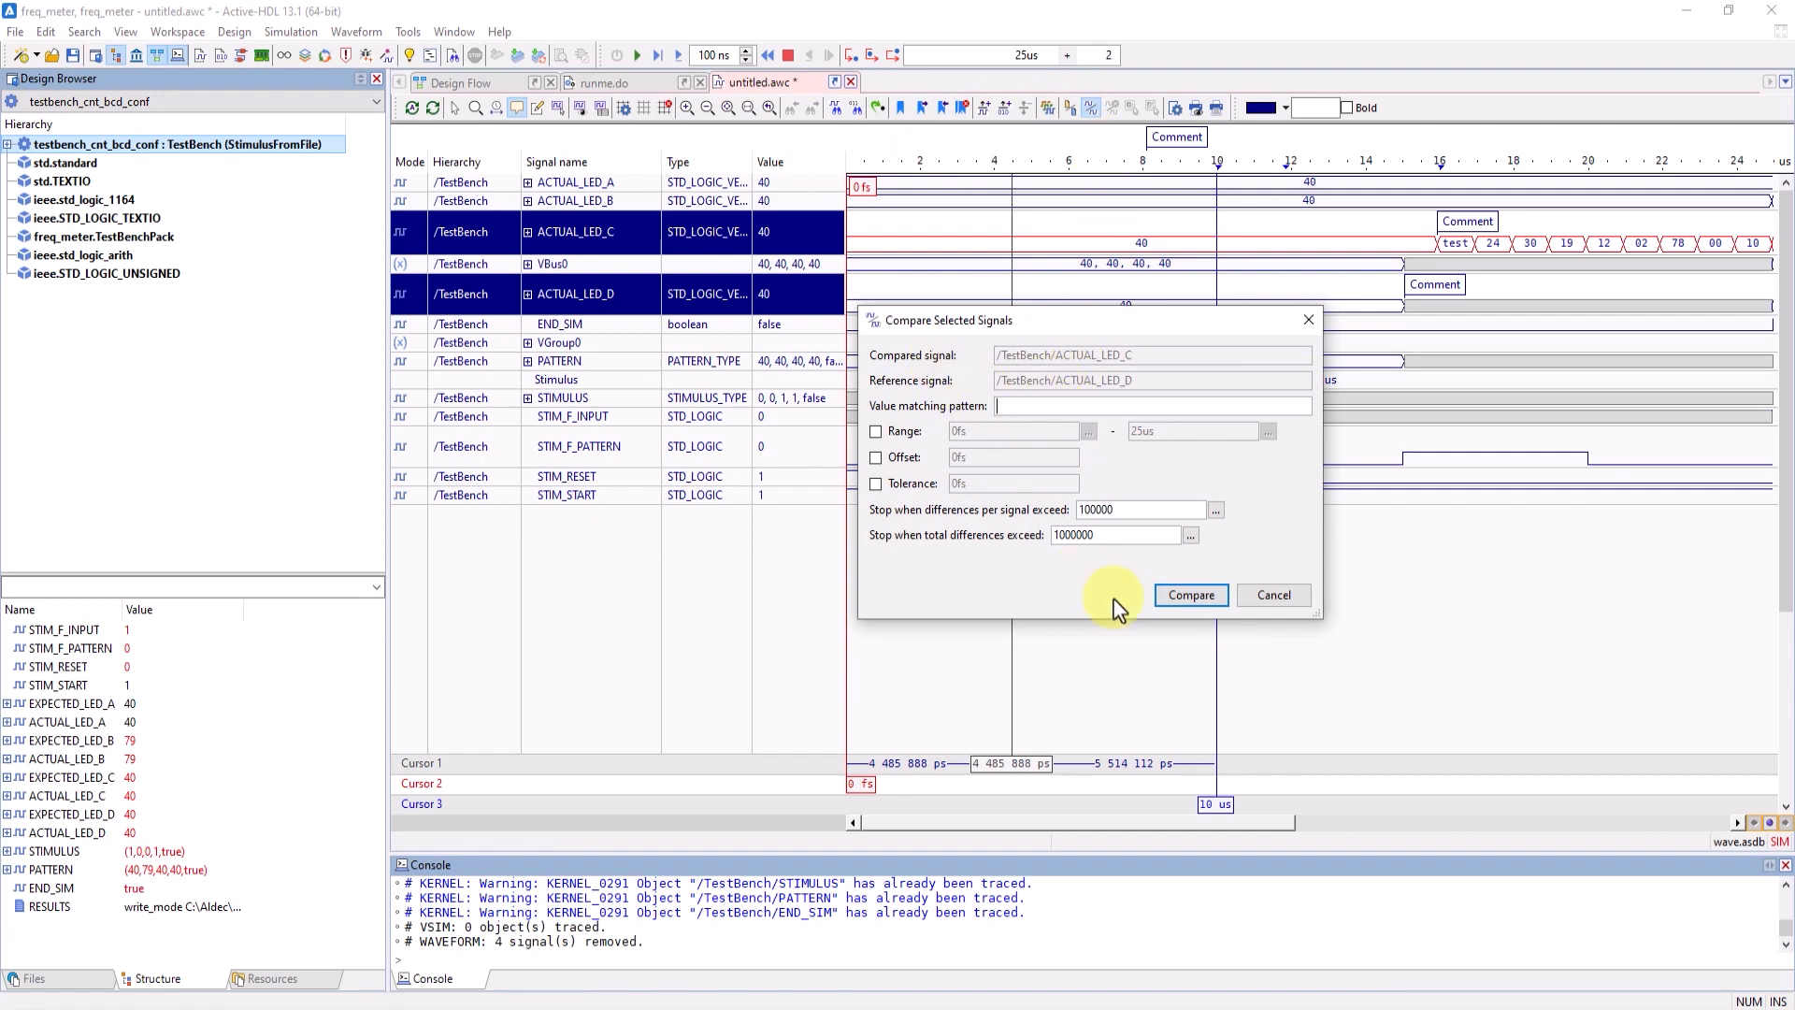
left_click(1193, 596)
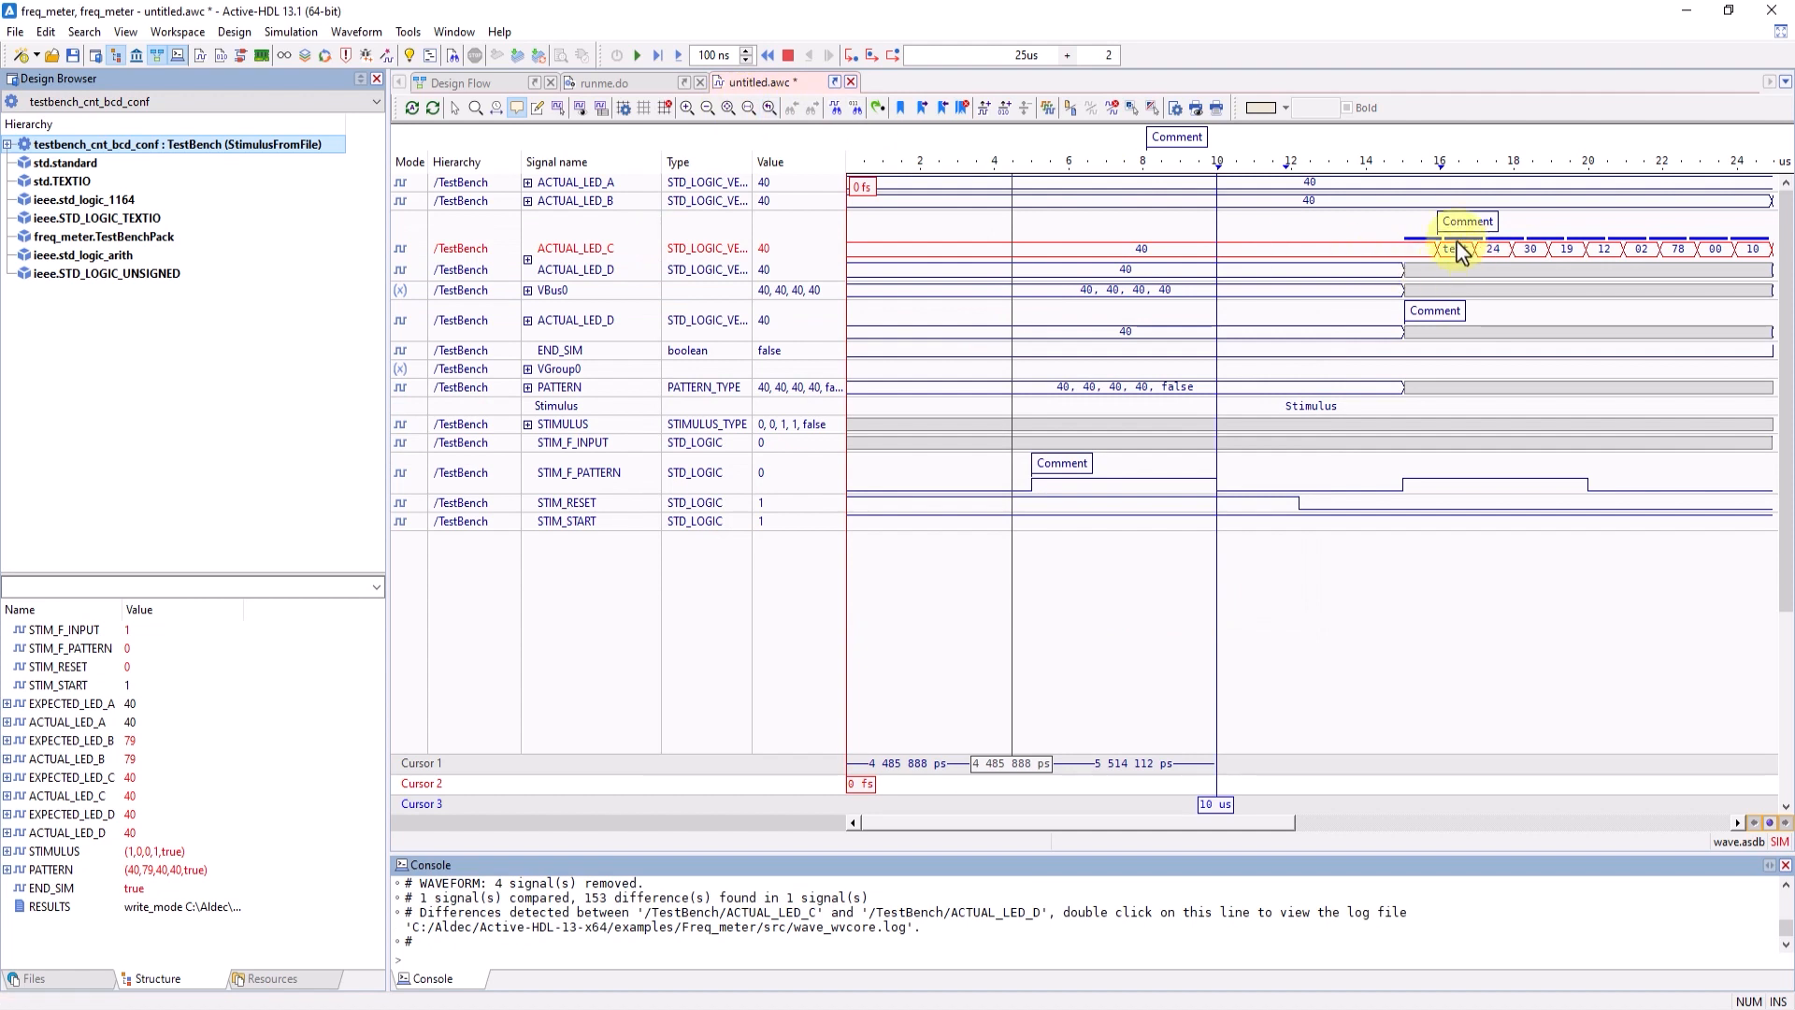
- Select the compared ACTUAL_LED_C and ACTUAL_LED_D pair, return to selection mode, and move Cursor 2 to about 14.8 us
left_click(565, 245)
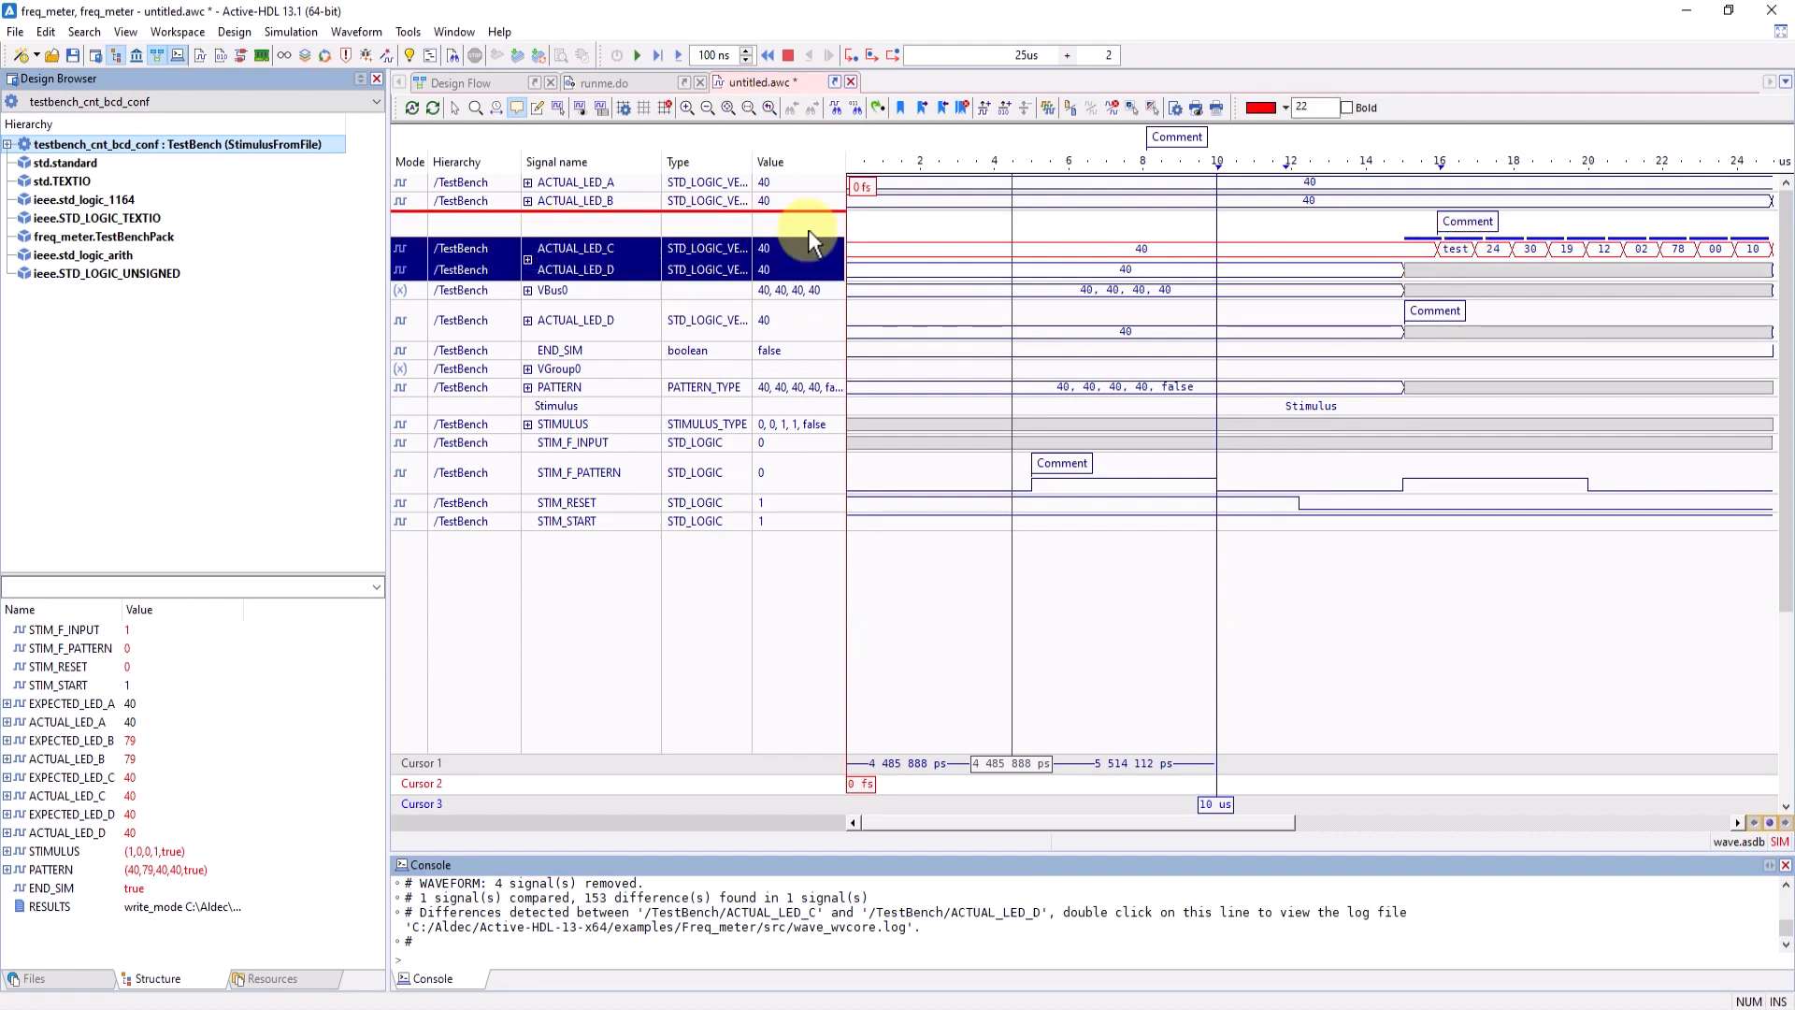
double_click(1445, 226)
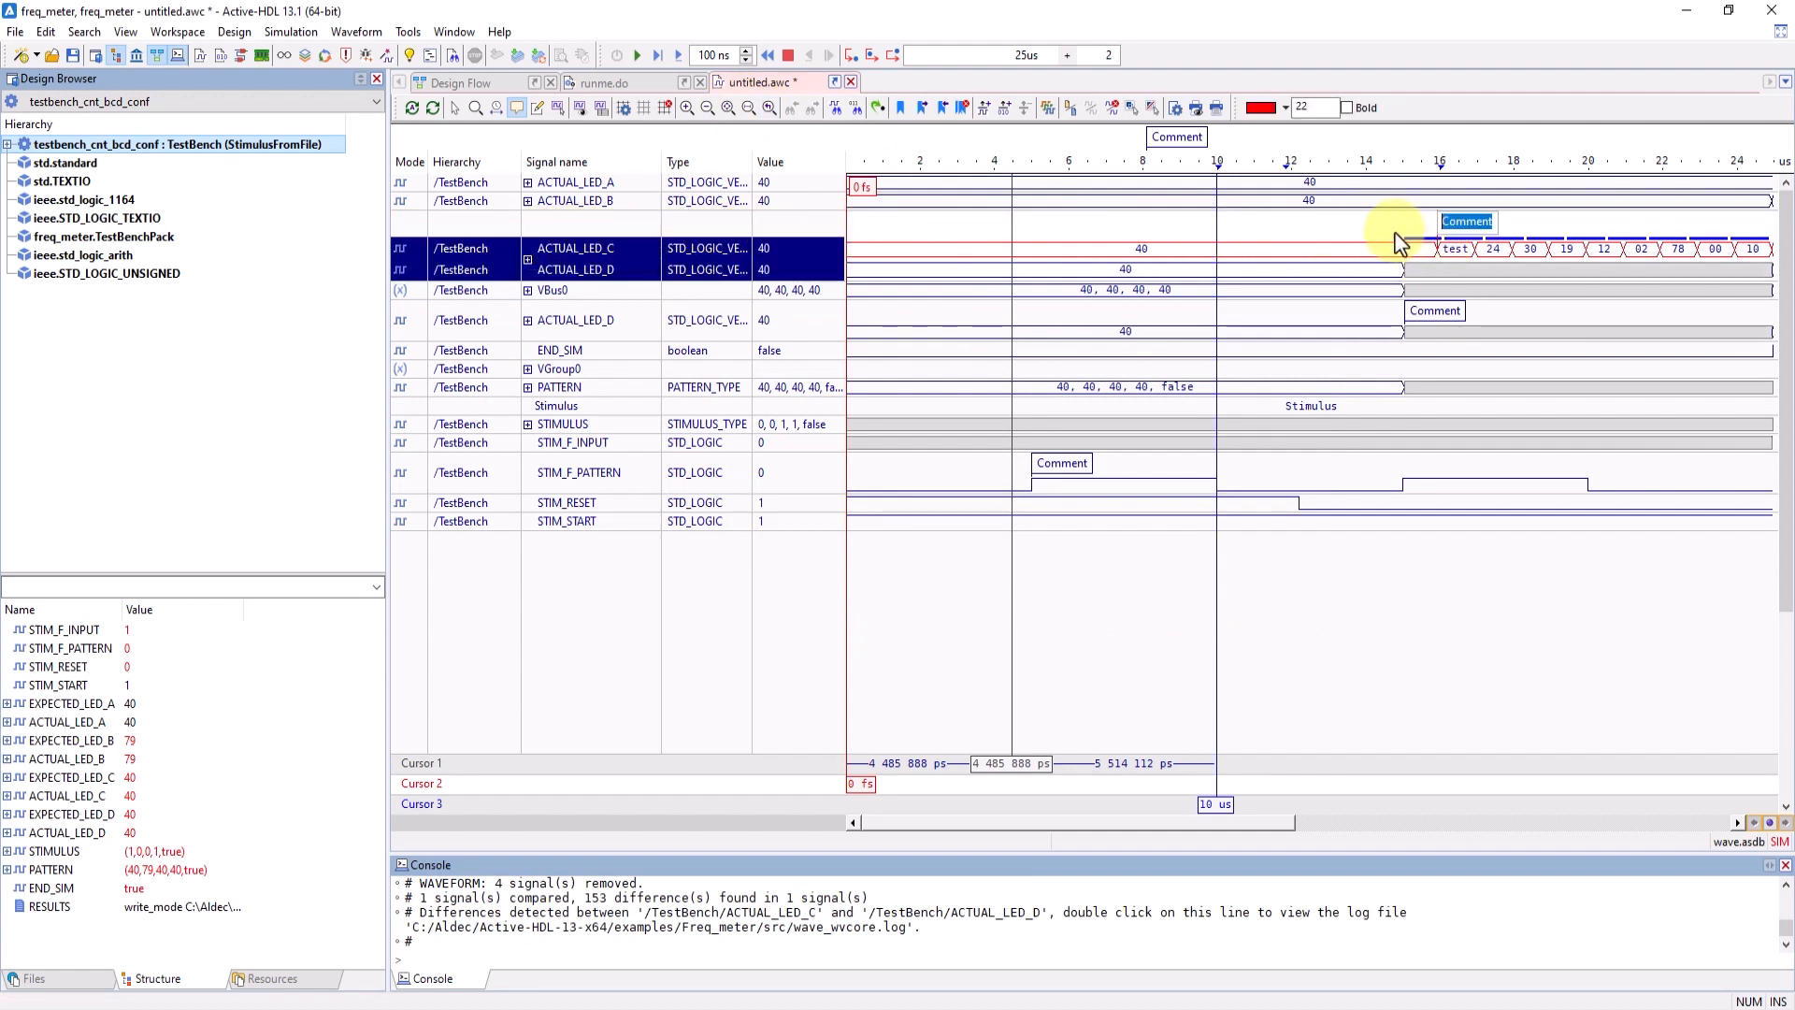
left_click(454, 108)
mouse_move(1396, 241)
left_mouse_down()
mouse_move(1773, 255)
mouse_move(1396, 241)
left_mouse_up()
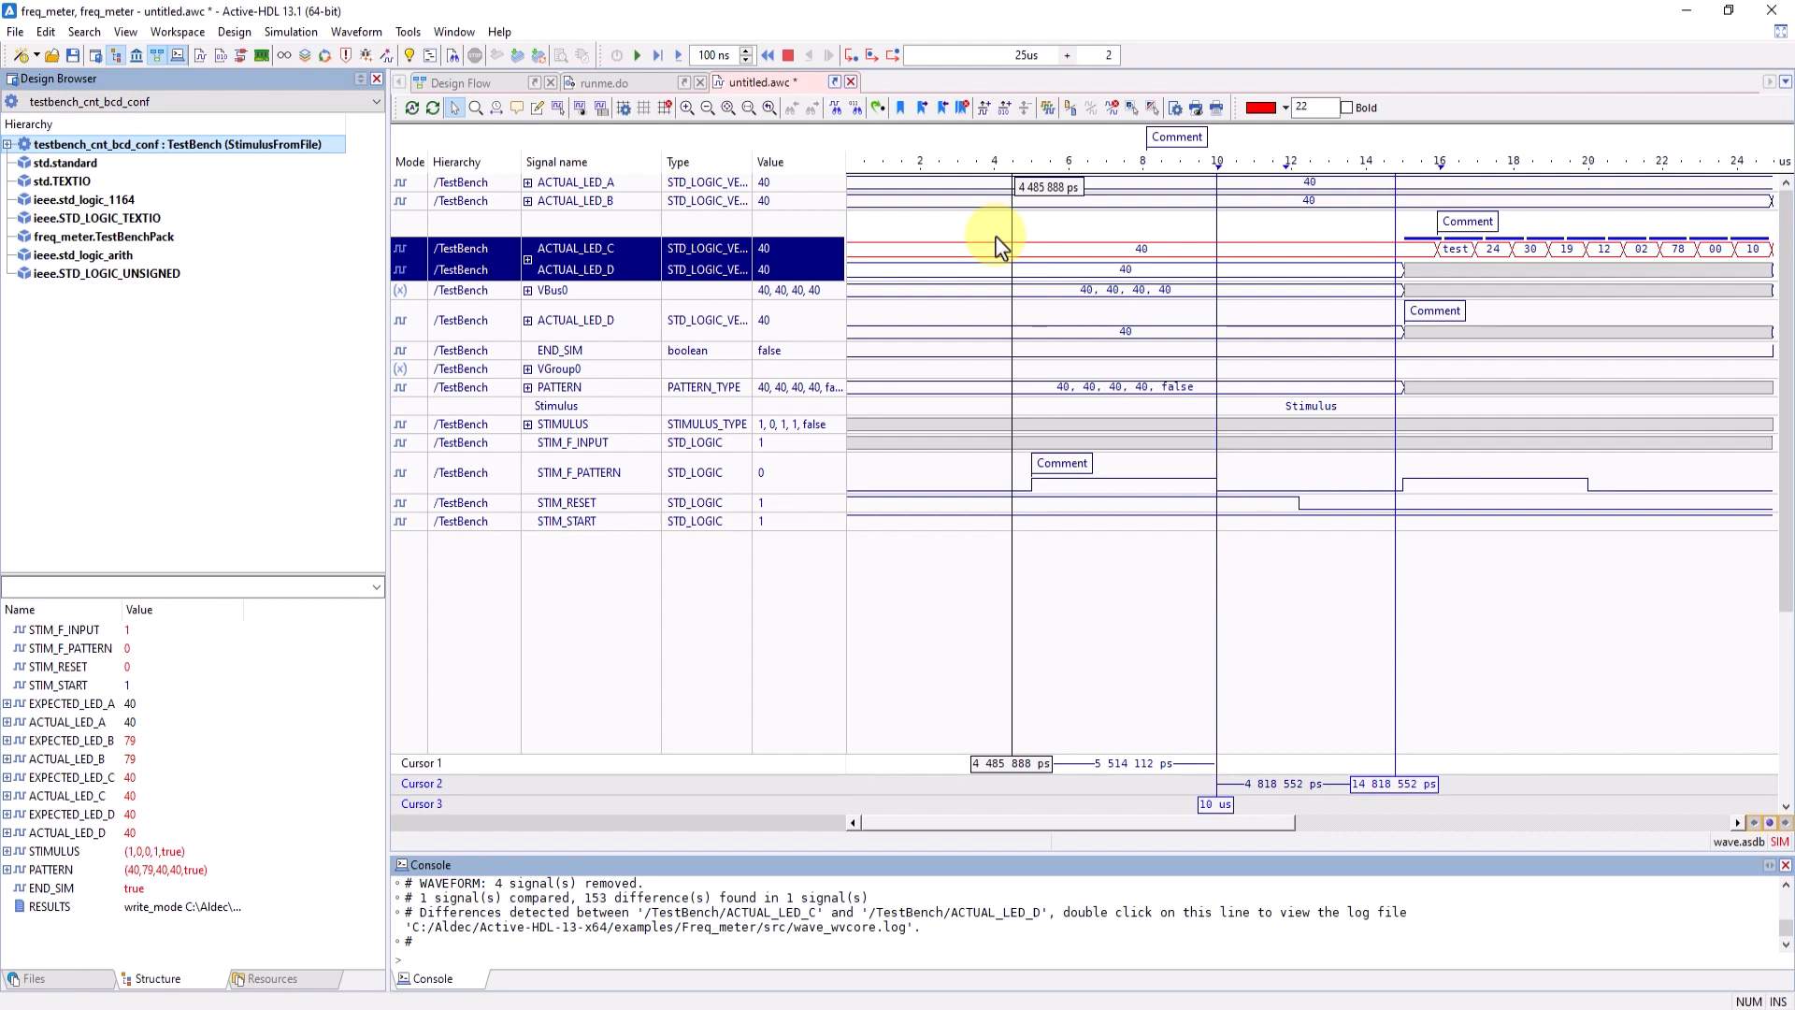
- View the waveform file comparison options with wave.asdb selected, and close them without comparing
left_click(1071, 111)
left_click(976, 287)
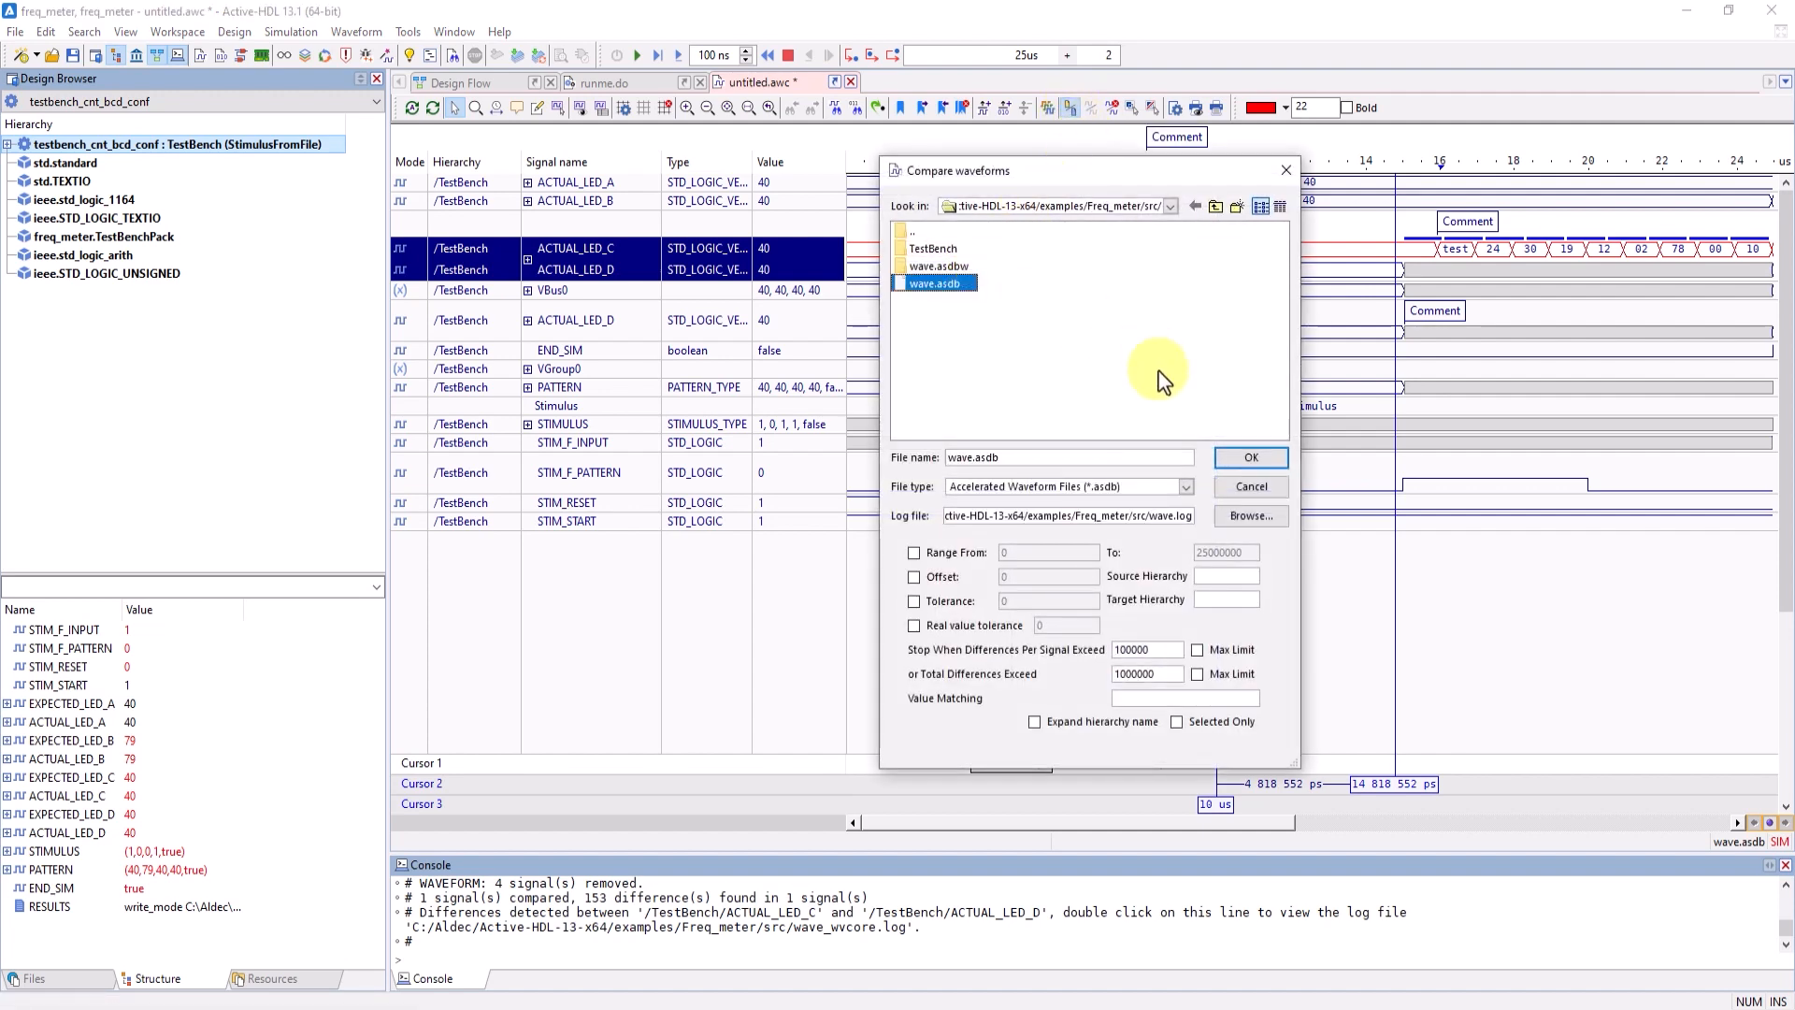
left_click(1287, 169)
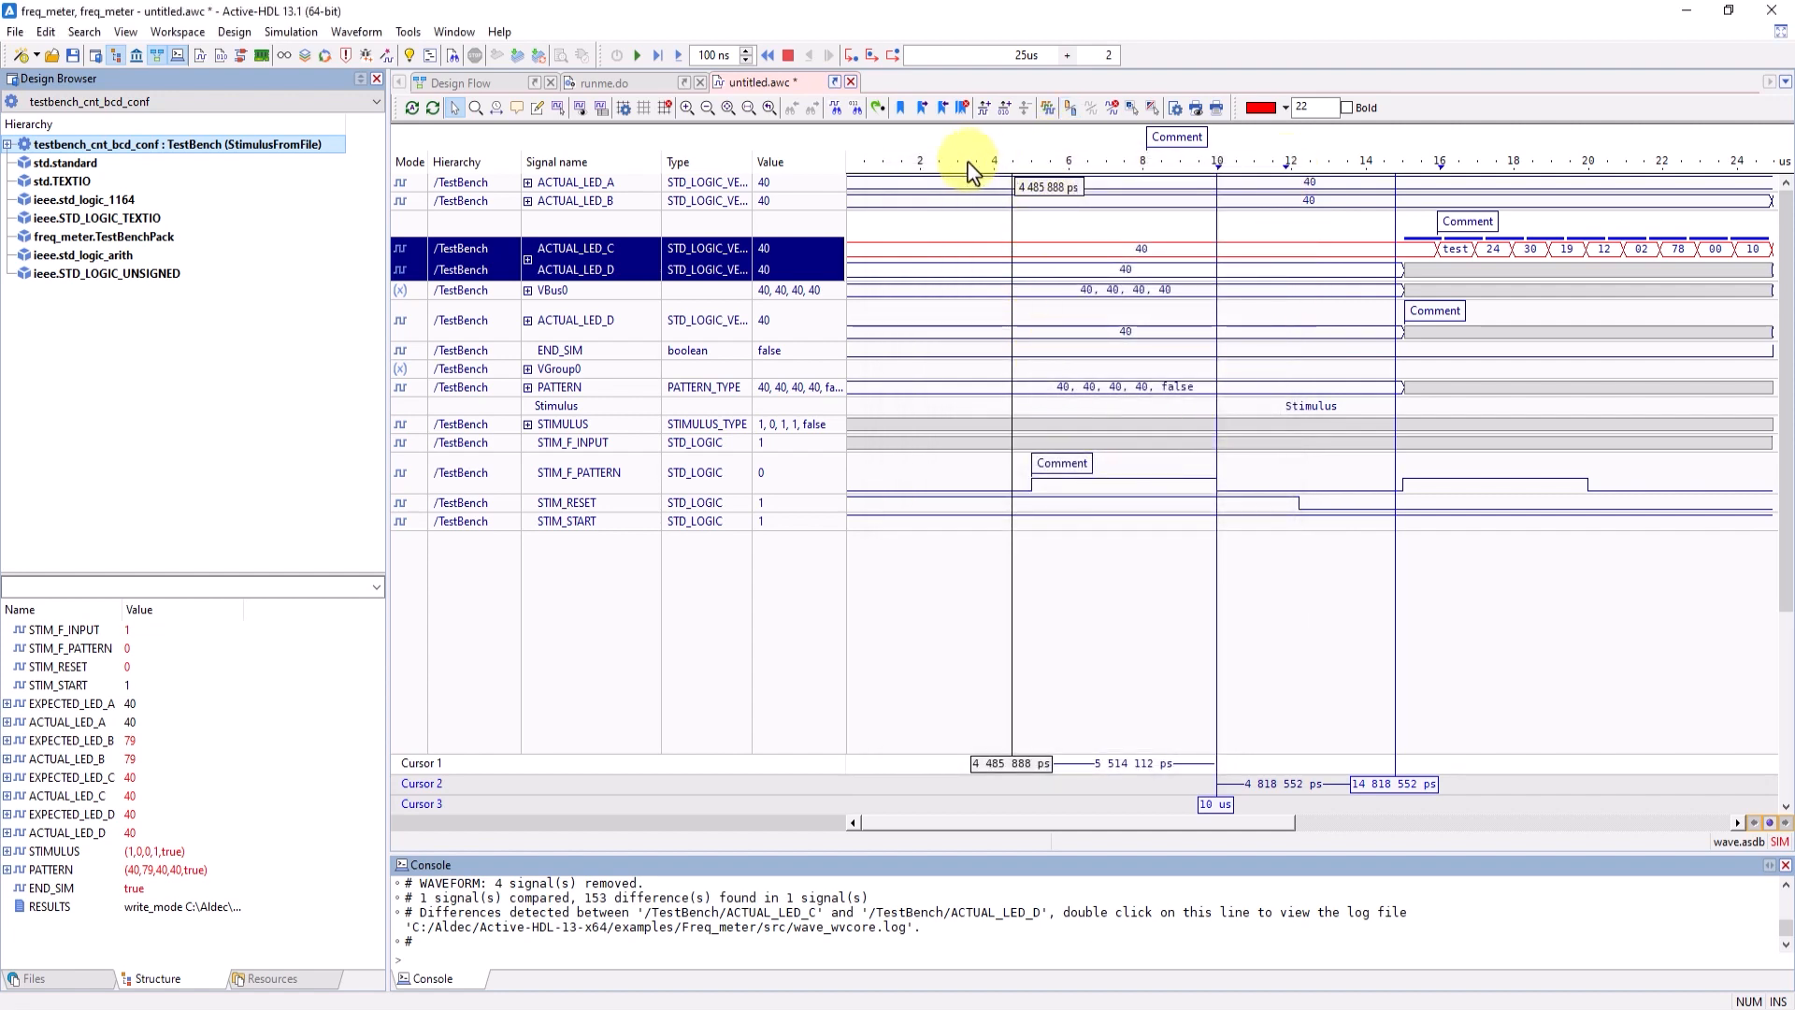
- Start saving the waveform, accept removal of the comparison difference marks, view the Save As file path, and cancel the save
left_click(73, 56)
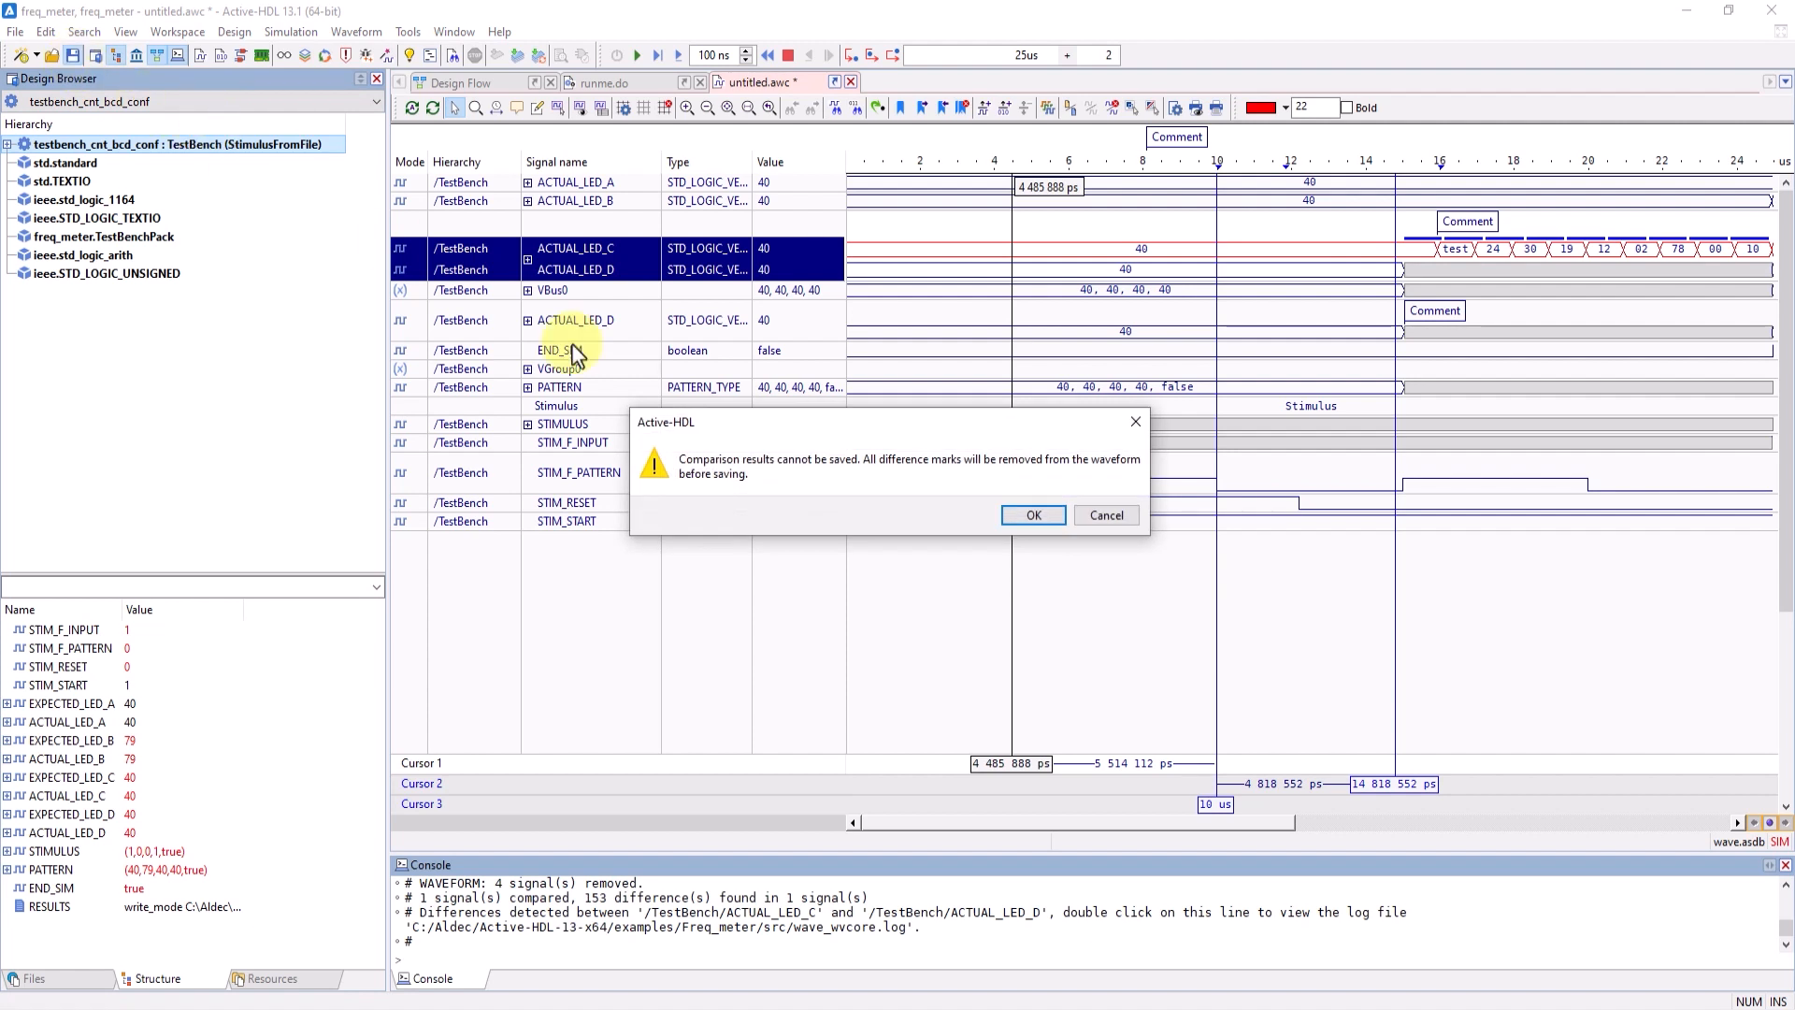
left_click(1056, 515)
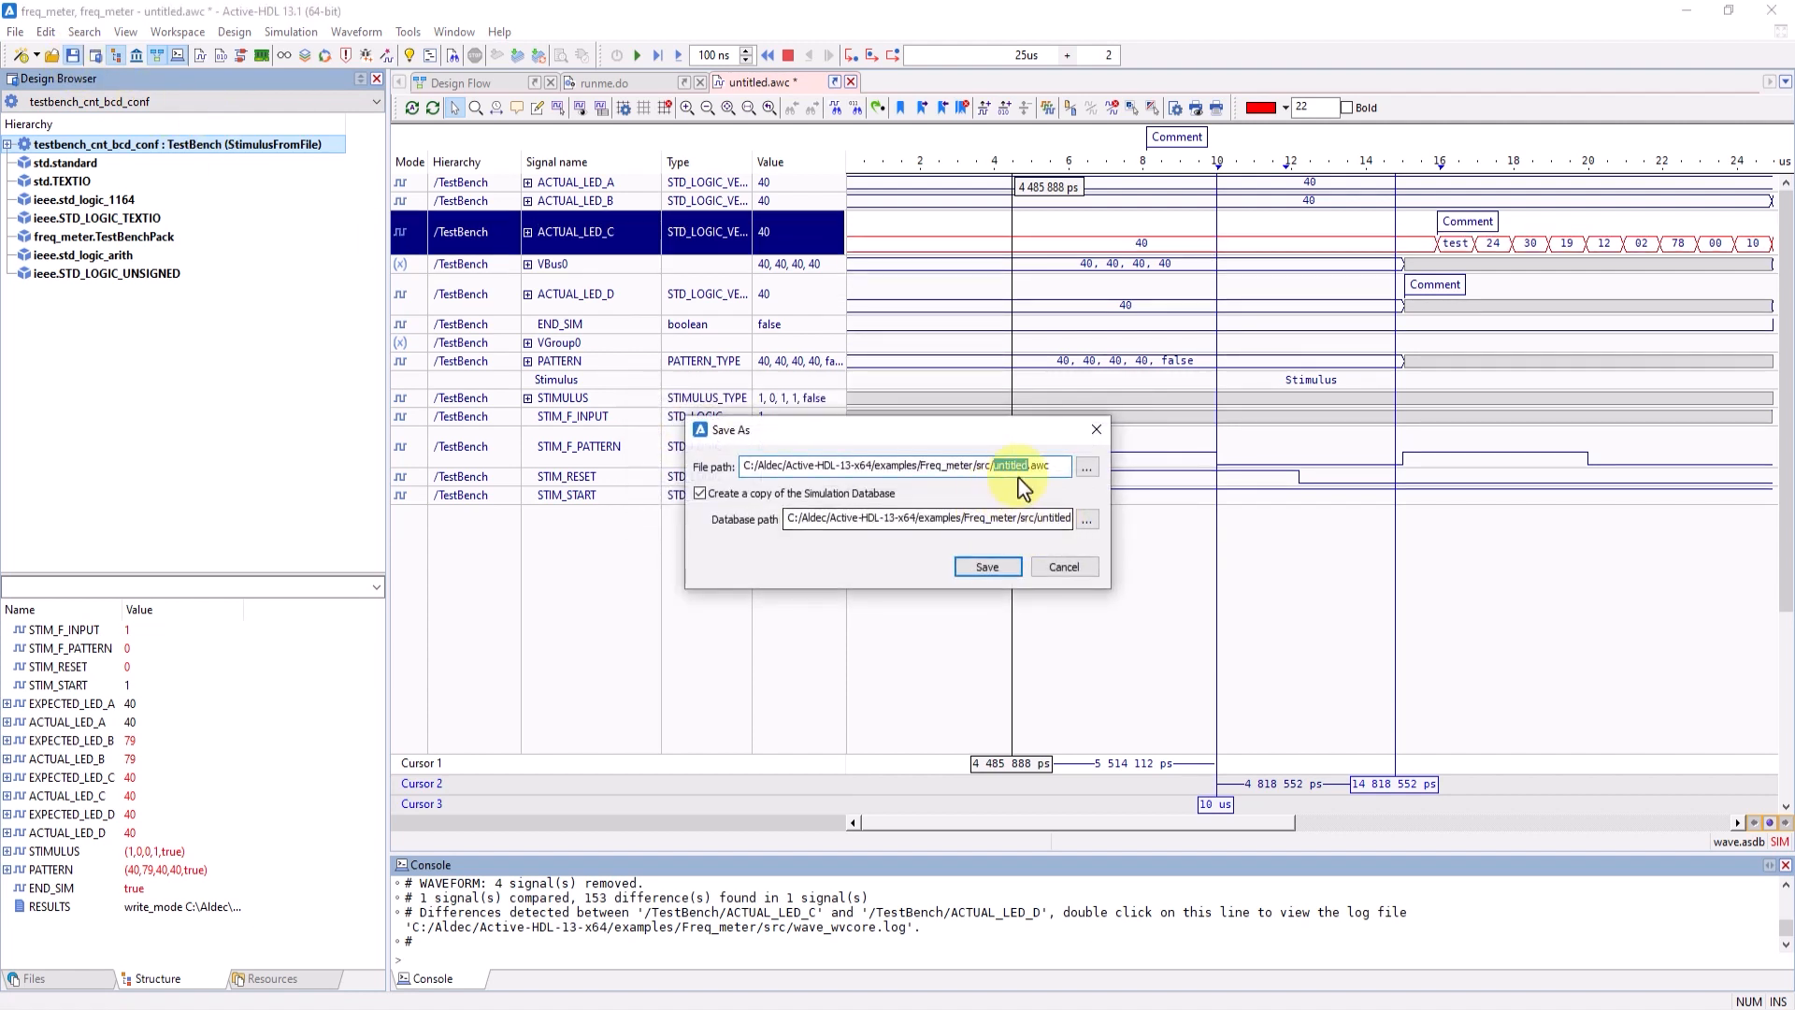
left_click_drag(1043, 465, 741, 465)
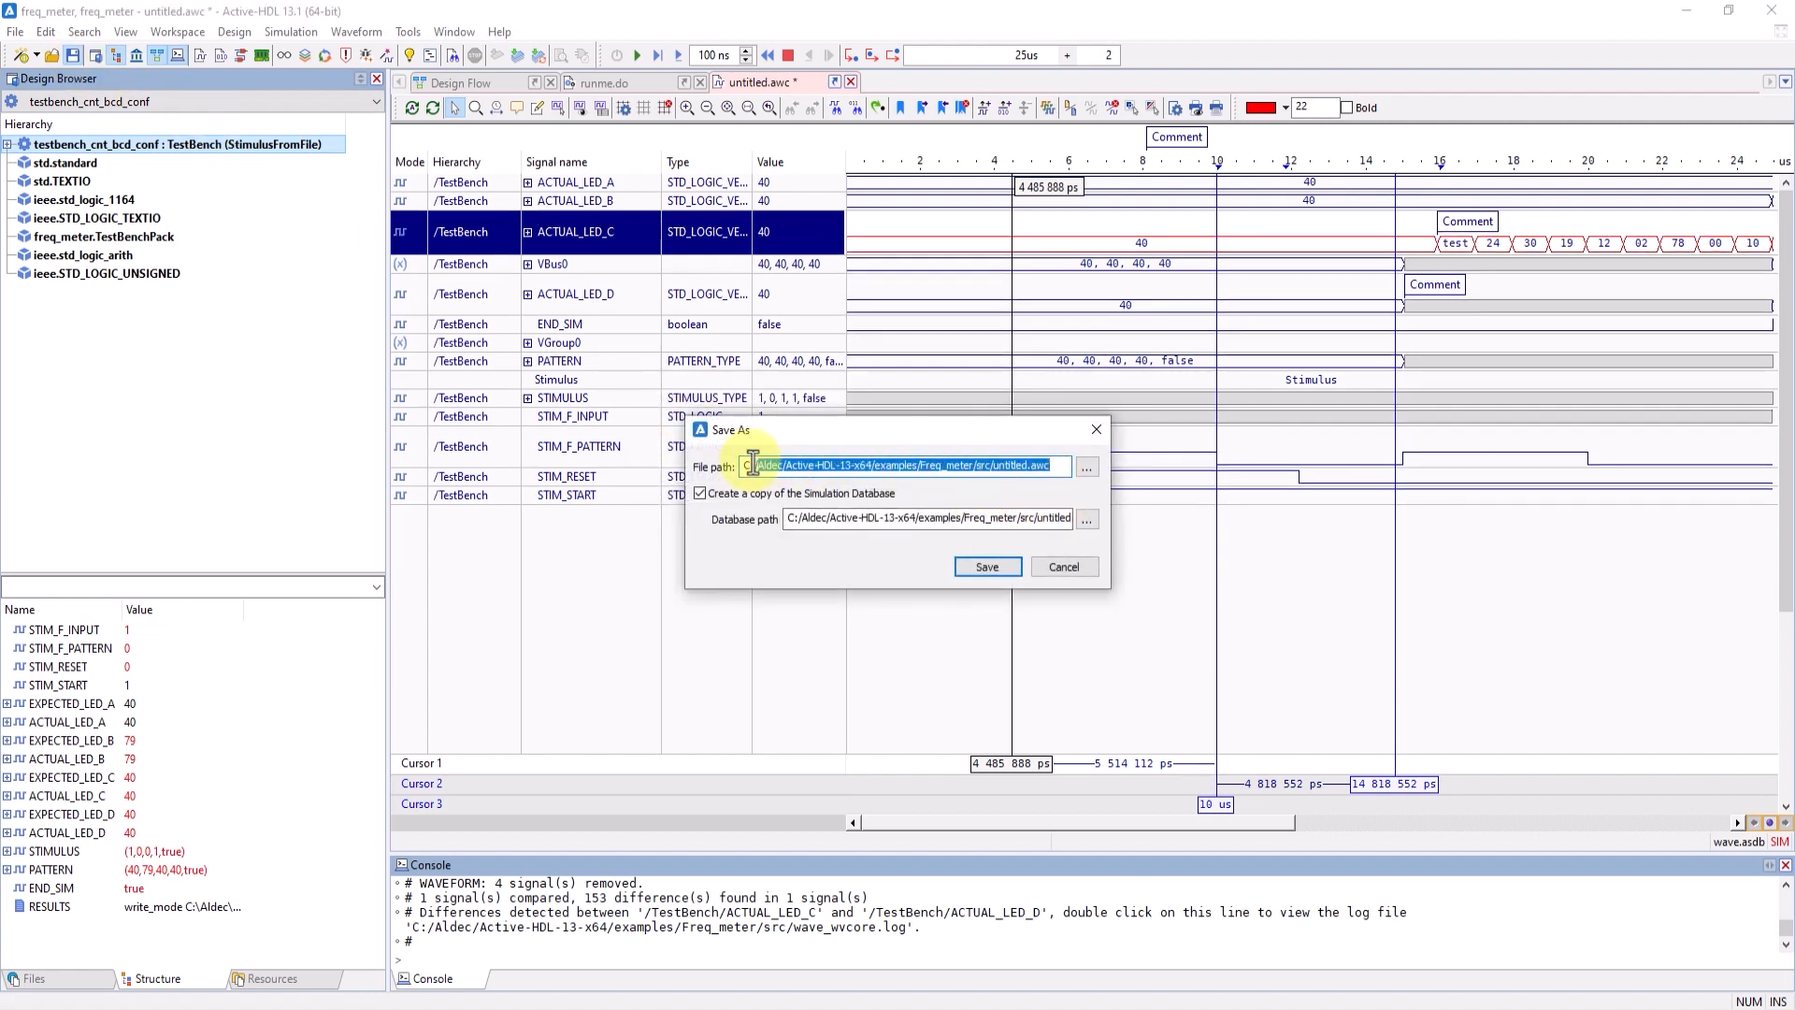
left_click(1074, 565)
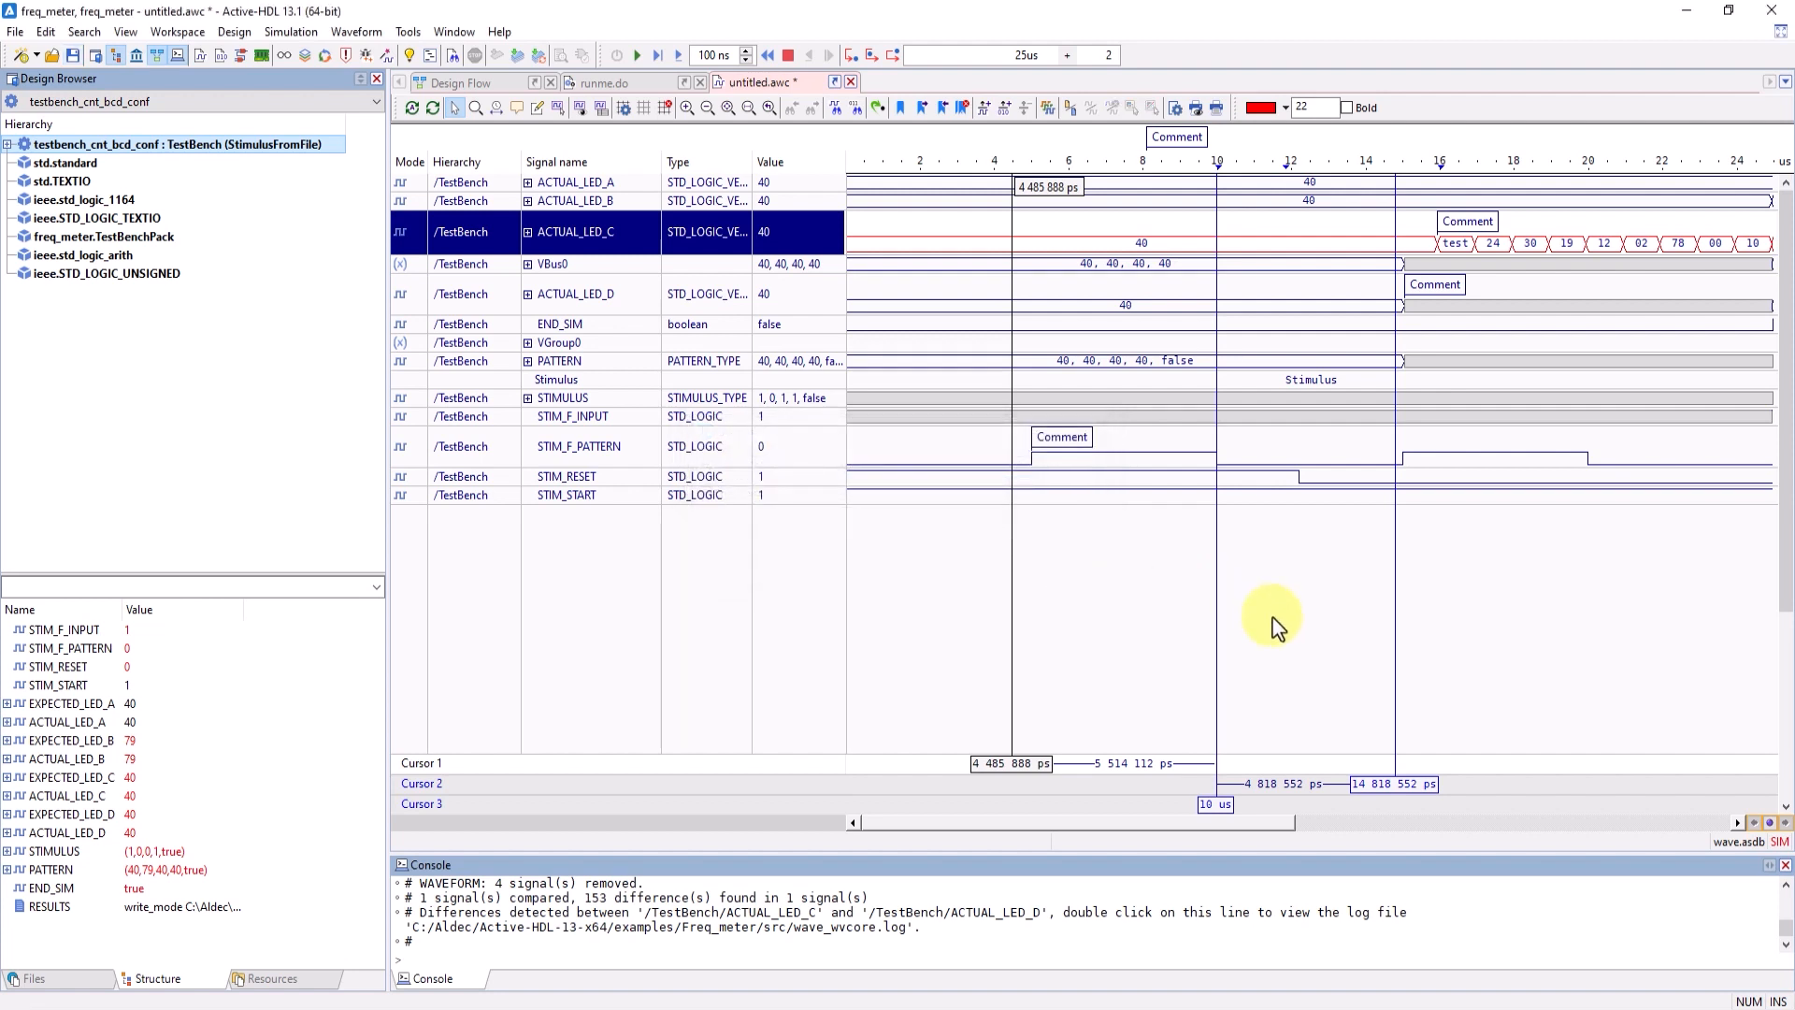